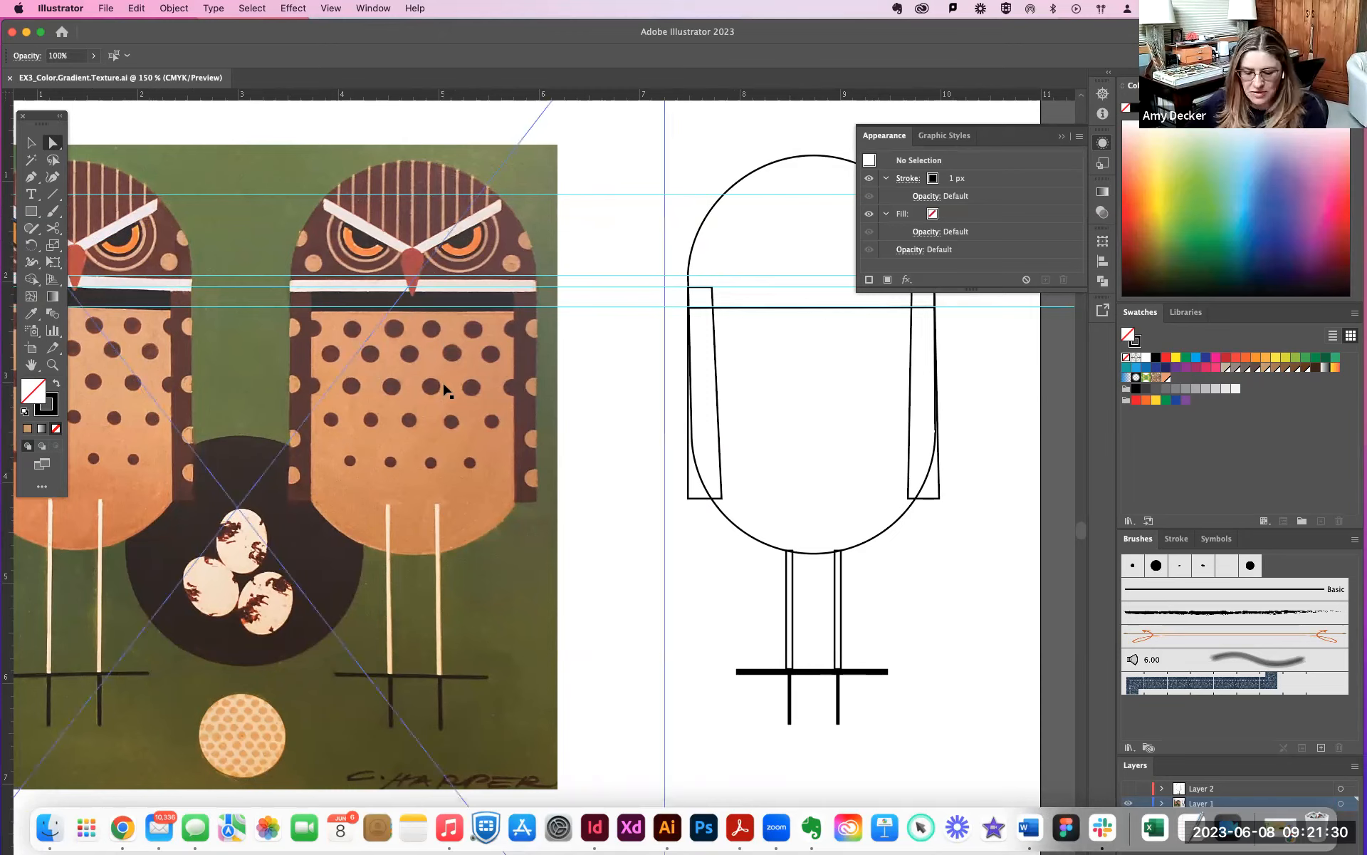
- Compare the owls in the reference painting with the black outline owl and examine the outline's rounded head shape
key("super+equal")
scroll(450, 382, "up", 5)
scroll(452, 383, "left", 3)
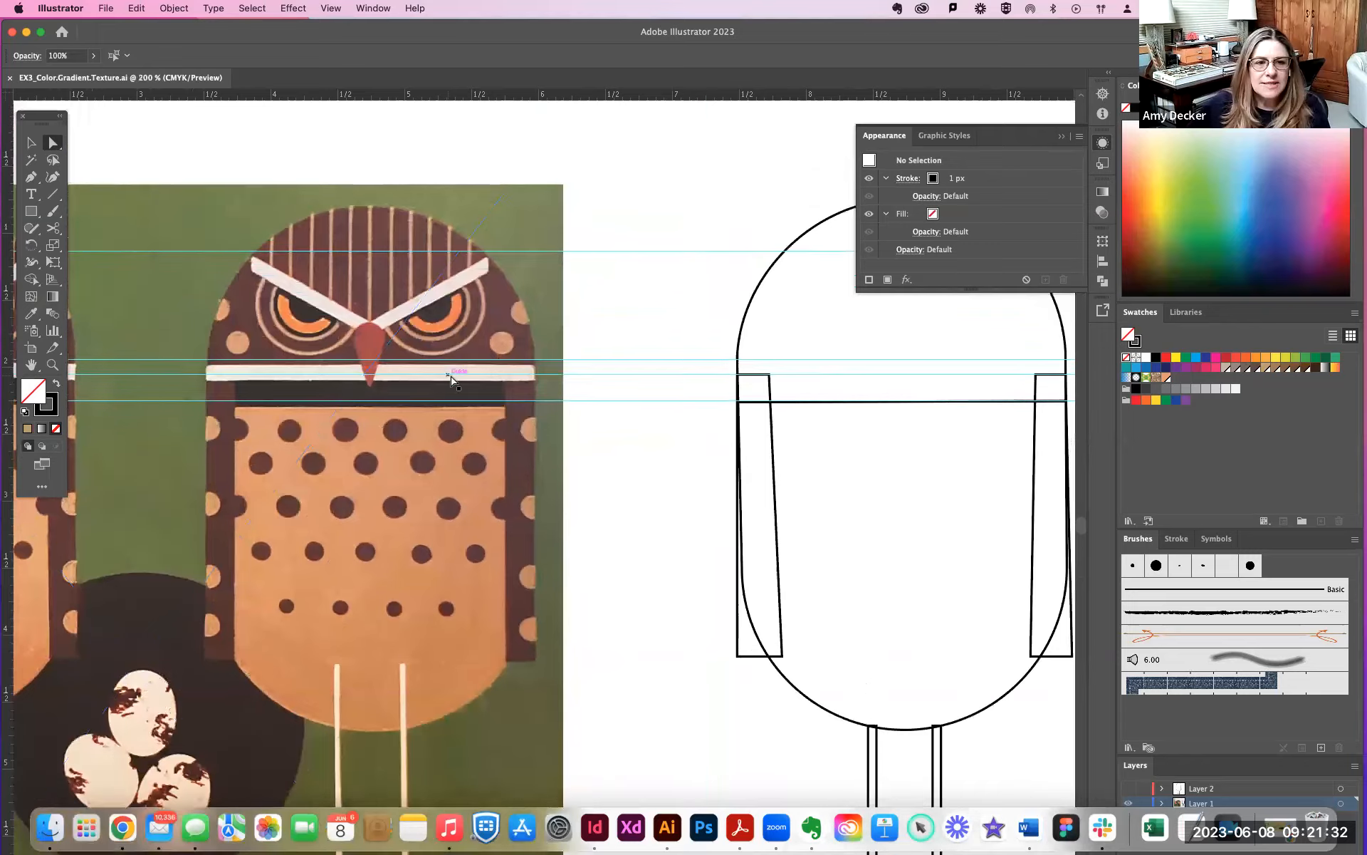
scroll(455, 378, "left", 6)
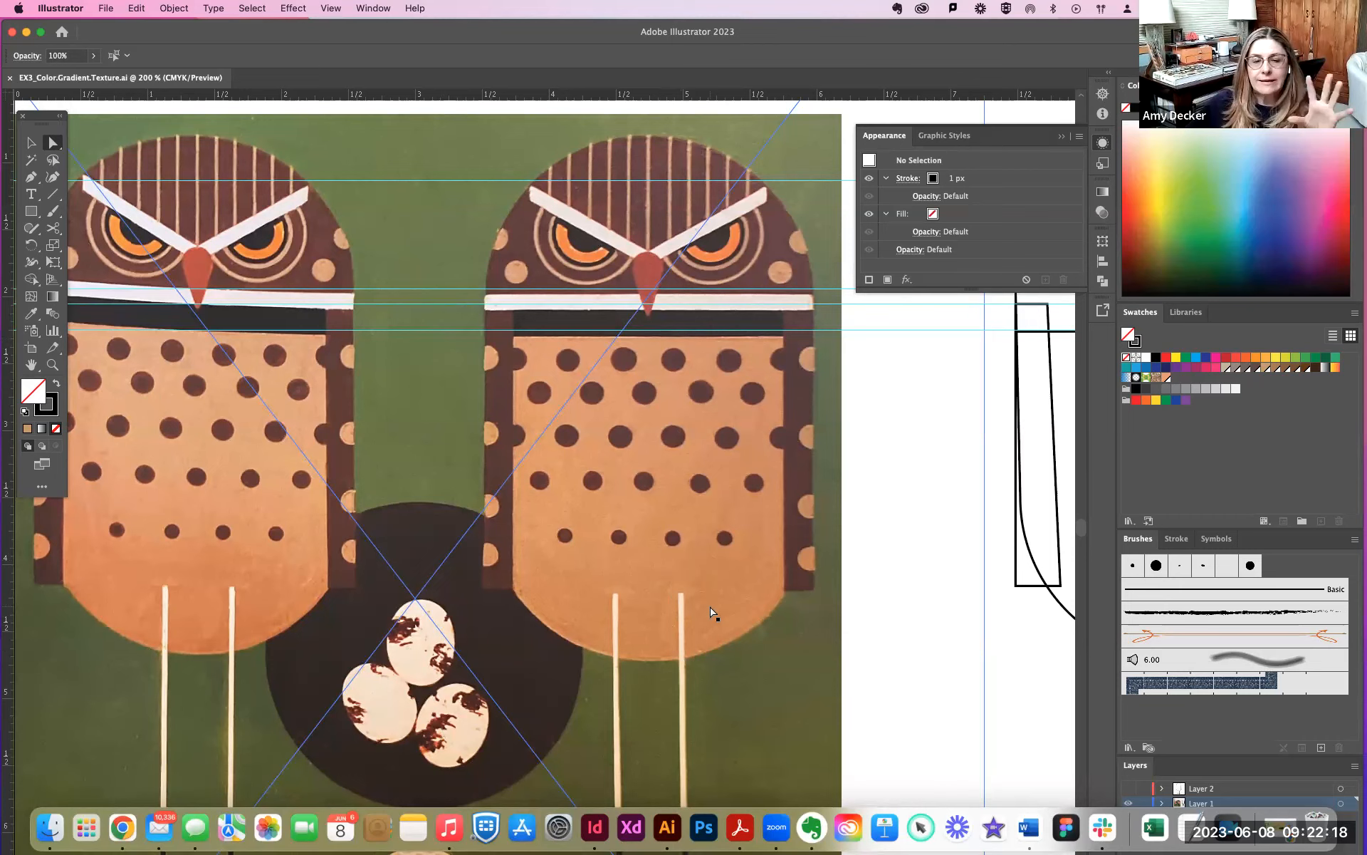
scroll(711, 608, "right", 5)
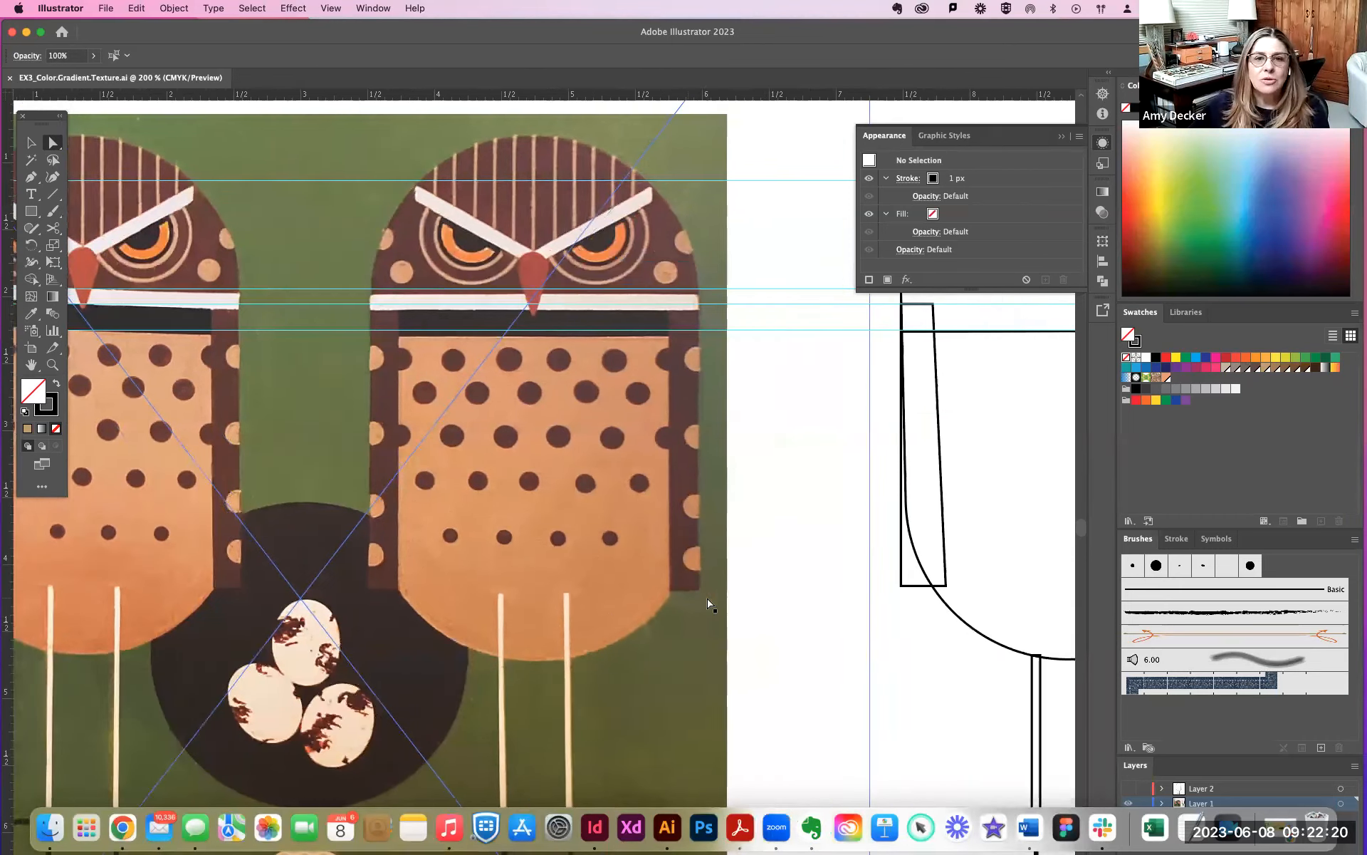
scroll(708, 600, "right", 9)
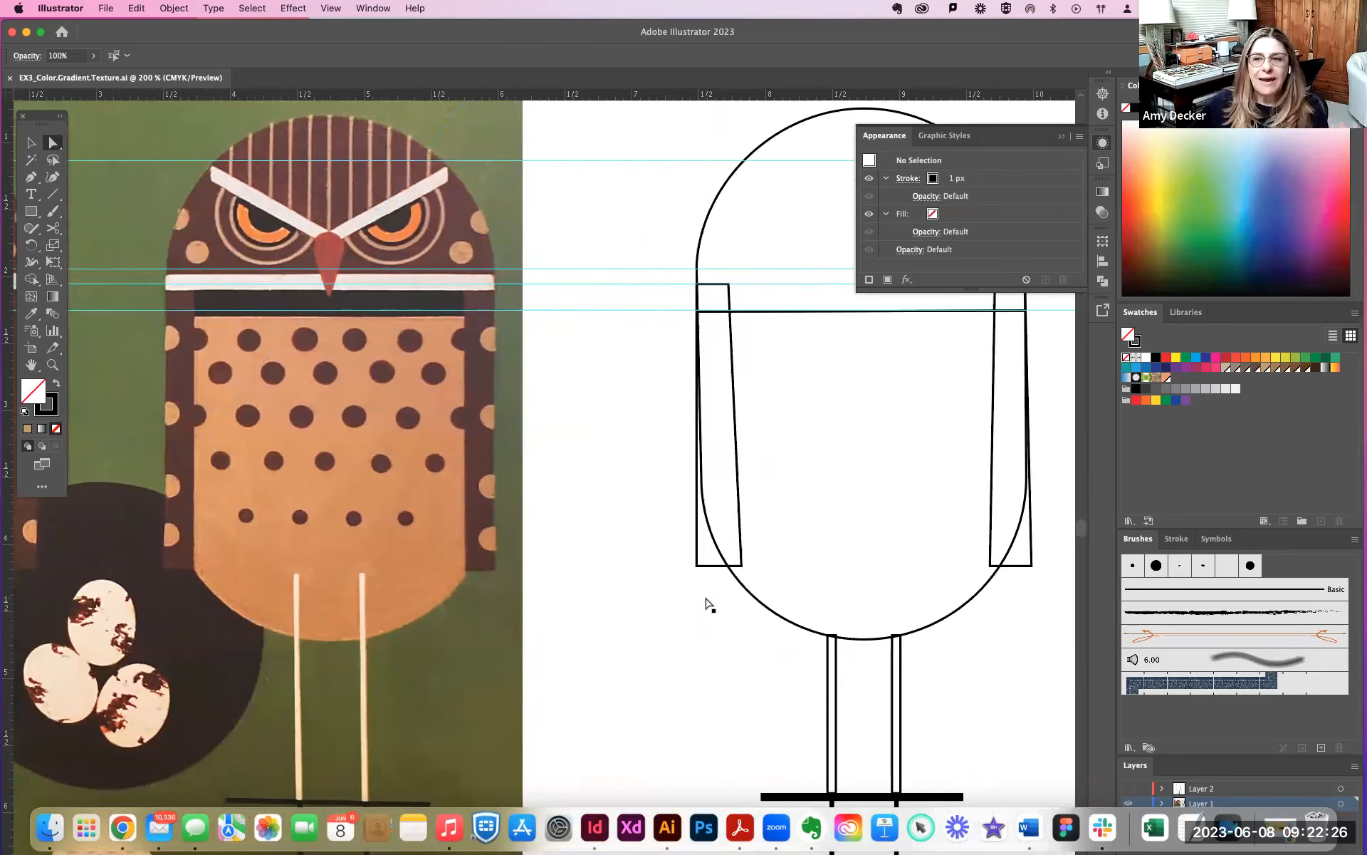
scroll(710, 604, "right", 4)
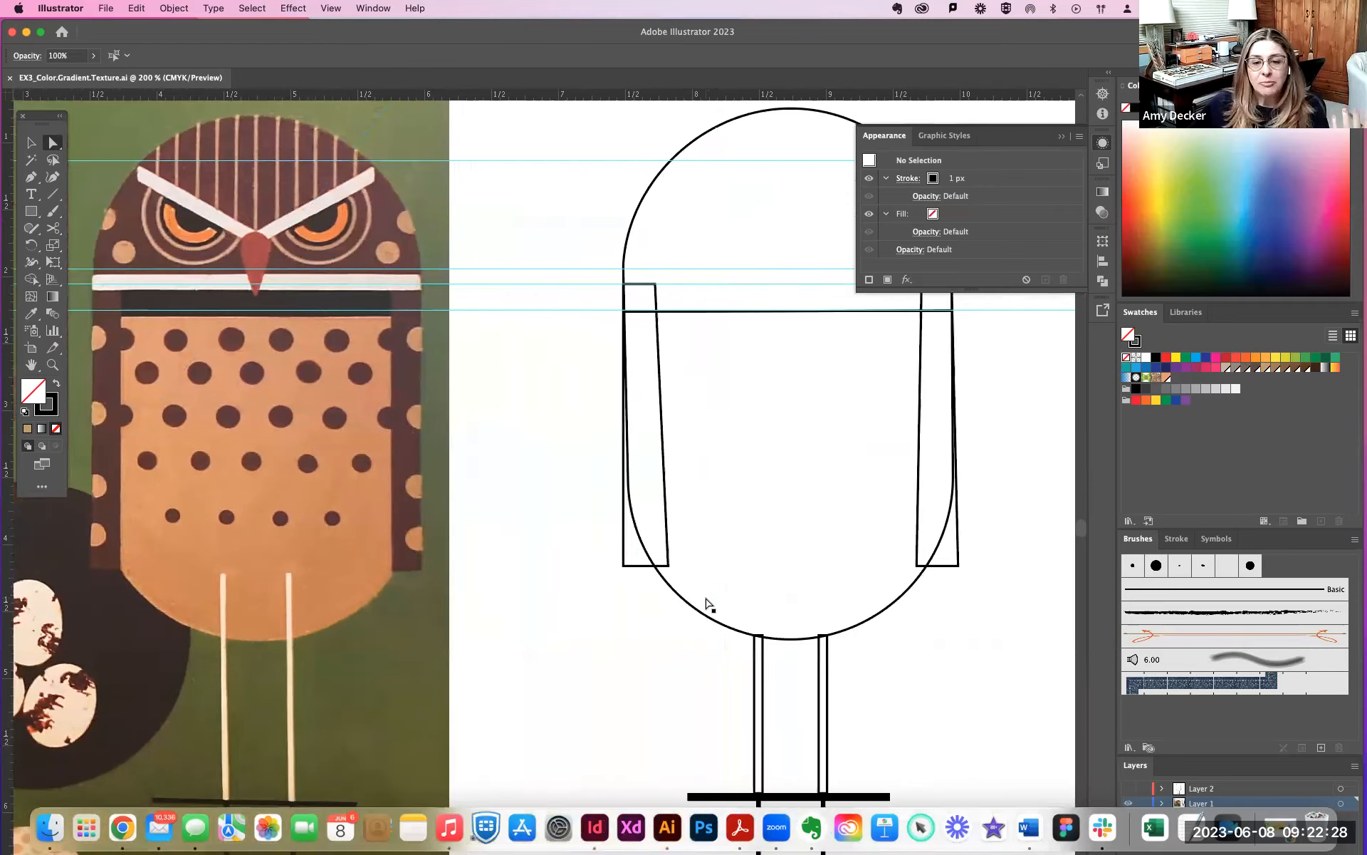
key("super+minus")
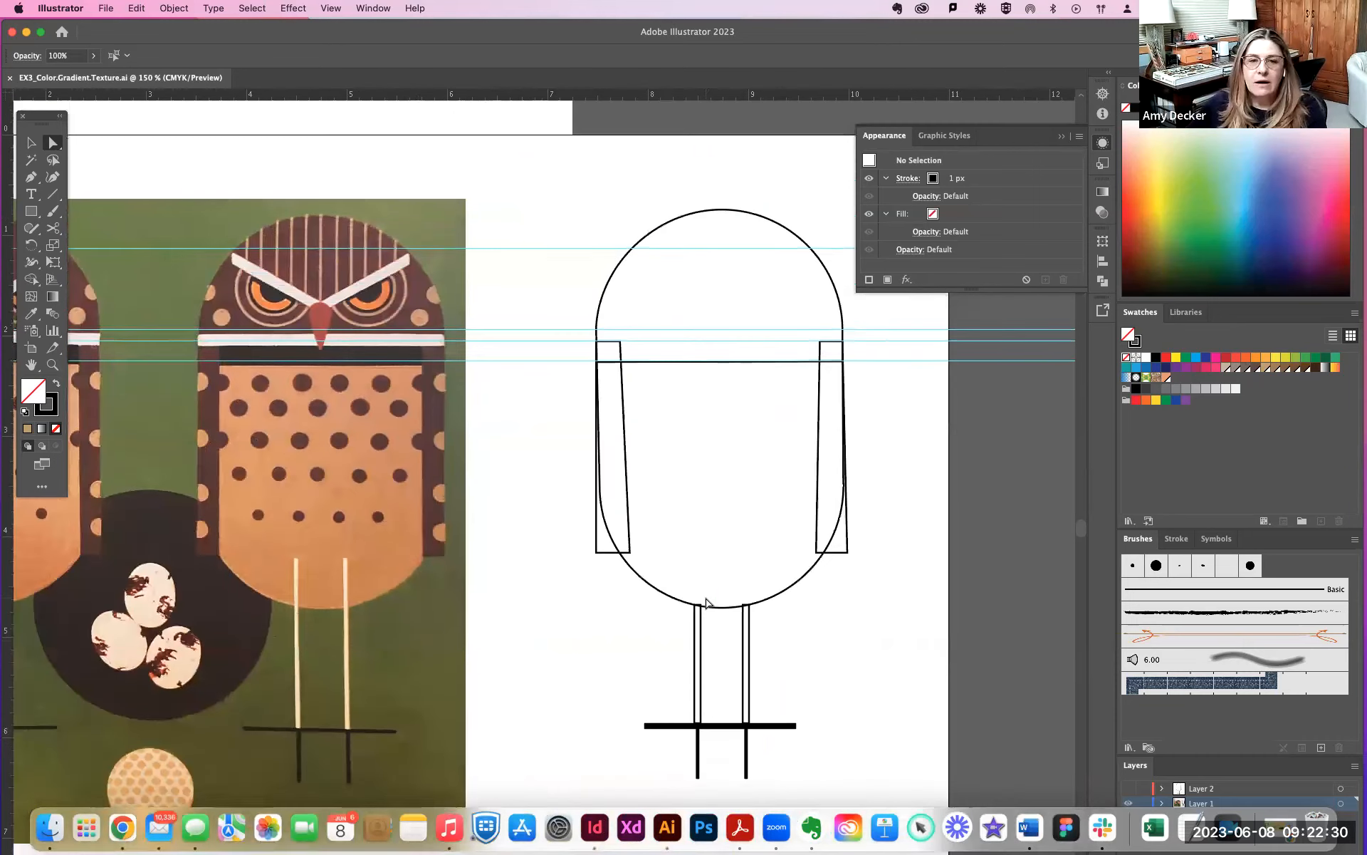
scroll(708, 604, "down", 3)
scroll(707, 604, "right", 2)
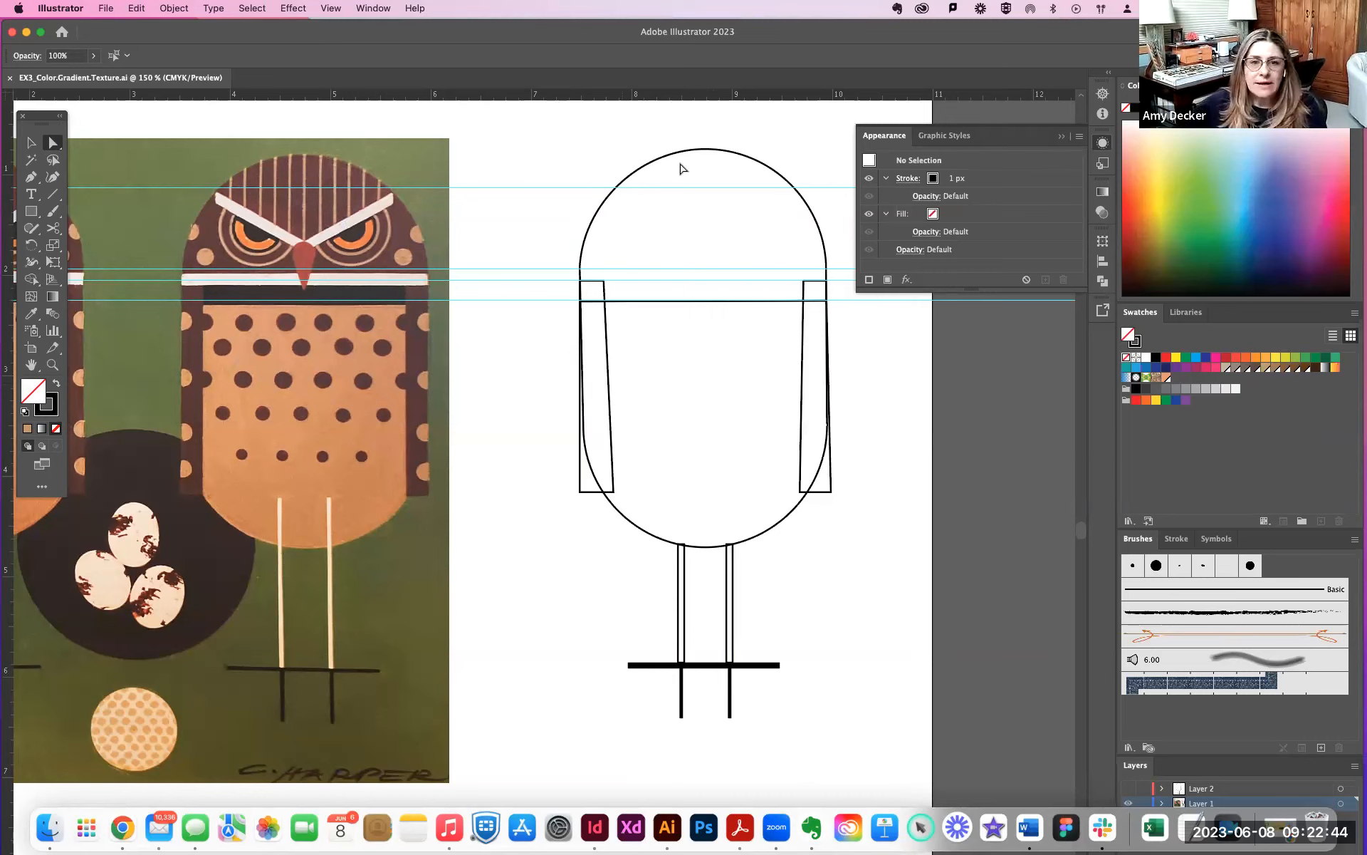
left_click(680, 152)
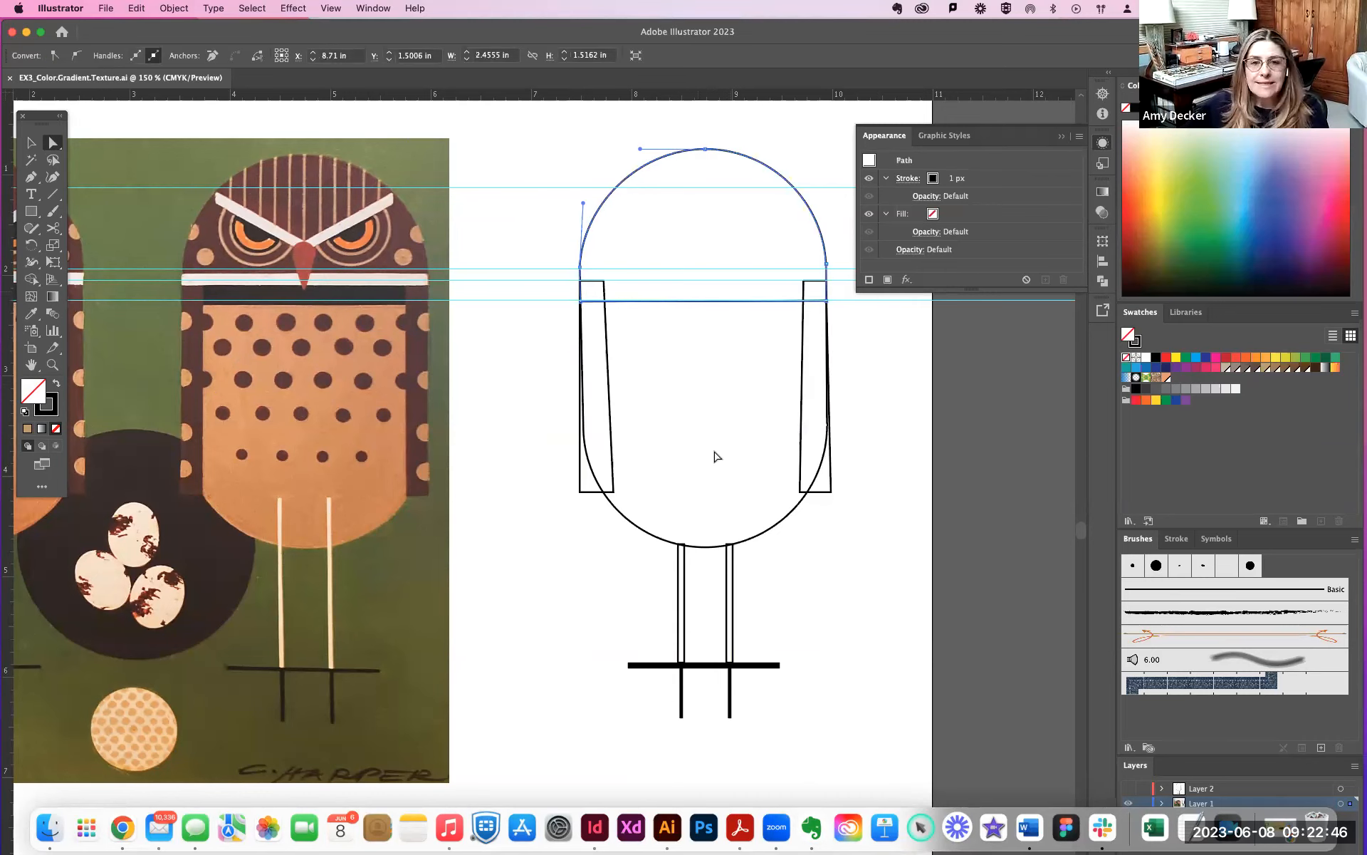
left_click(919, 644)
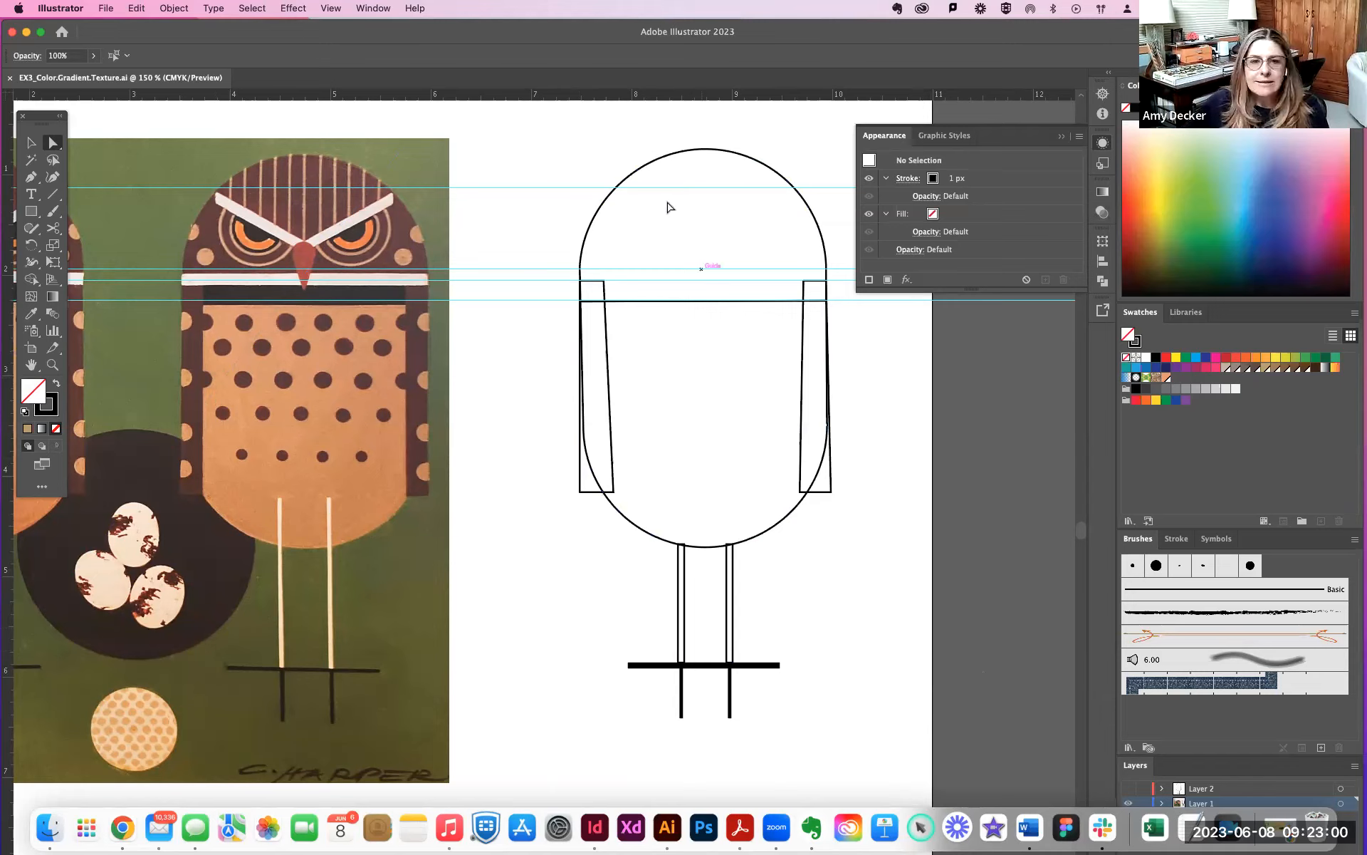
- Fill the owl's rounded head shape with the dark brown swatch and remove its stroke
left_click(645, 169)
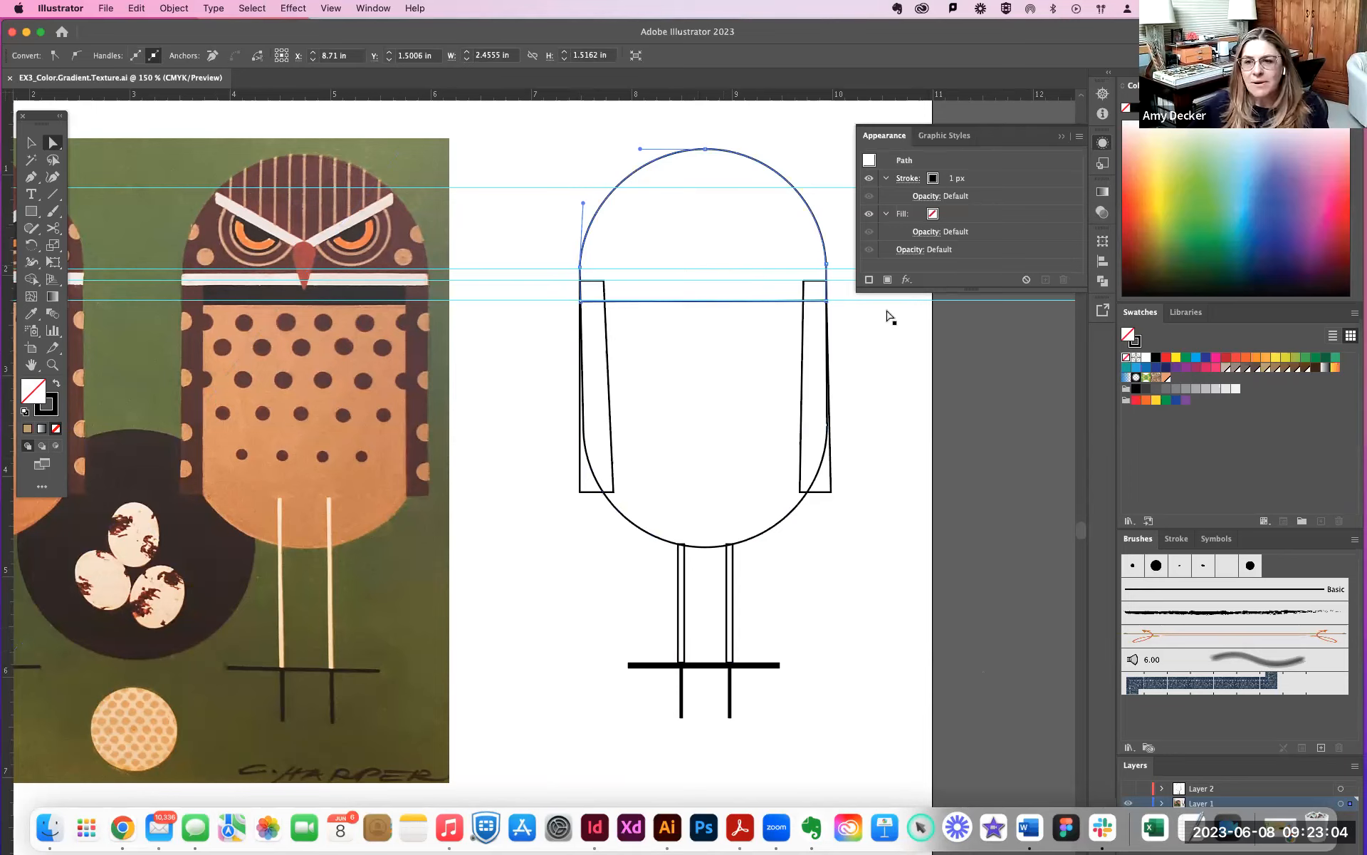
left_click(1306, 368)
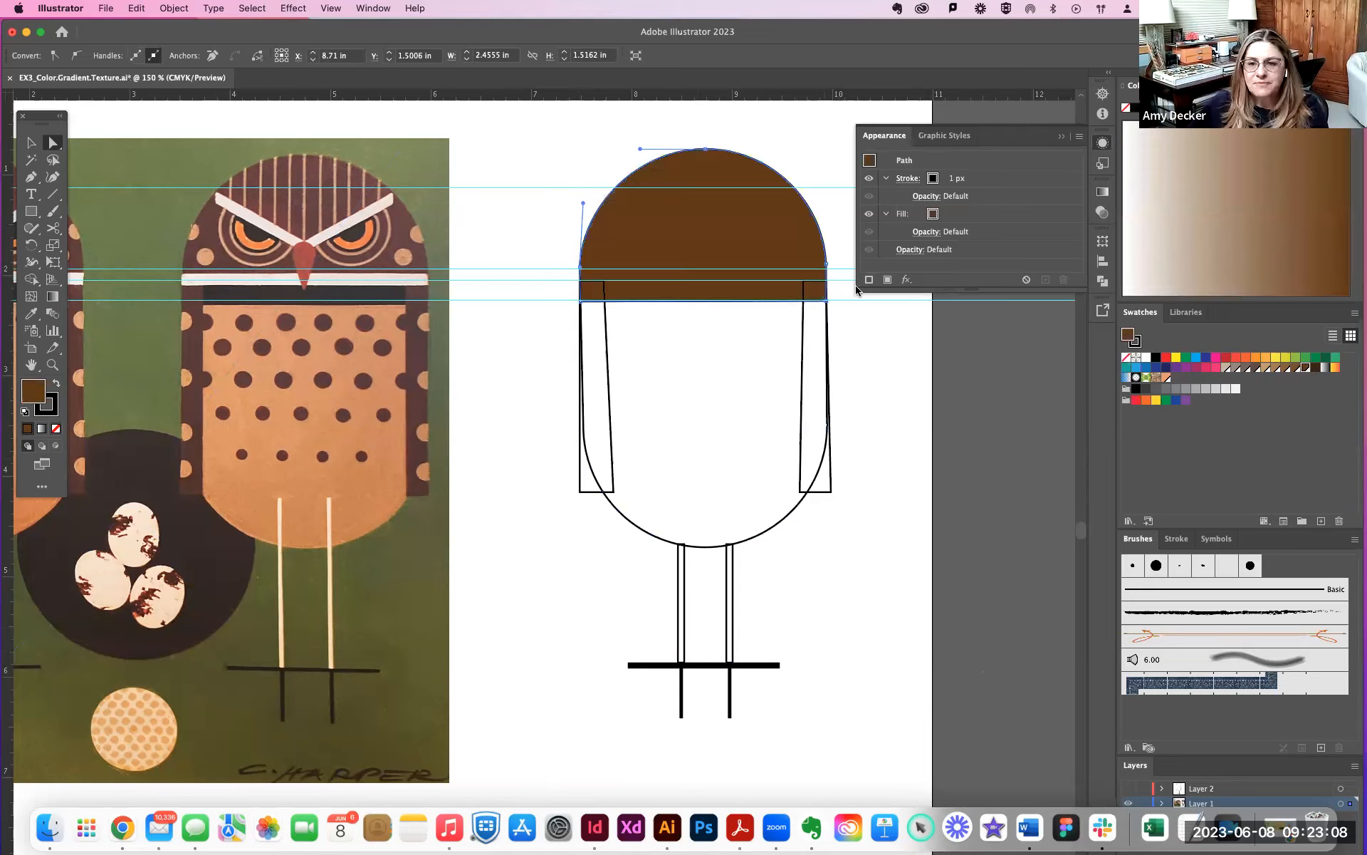
left_click(1134, 343)
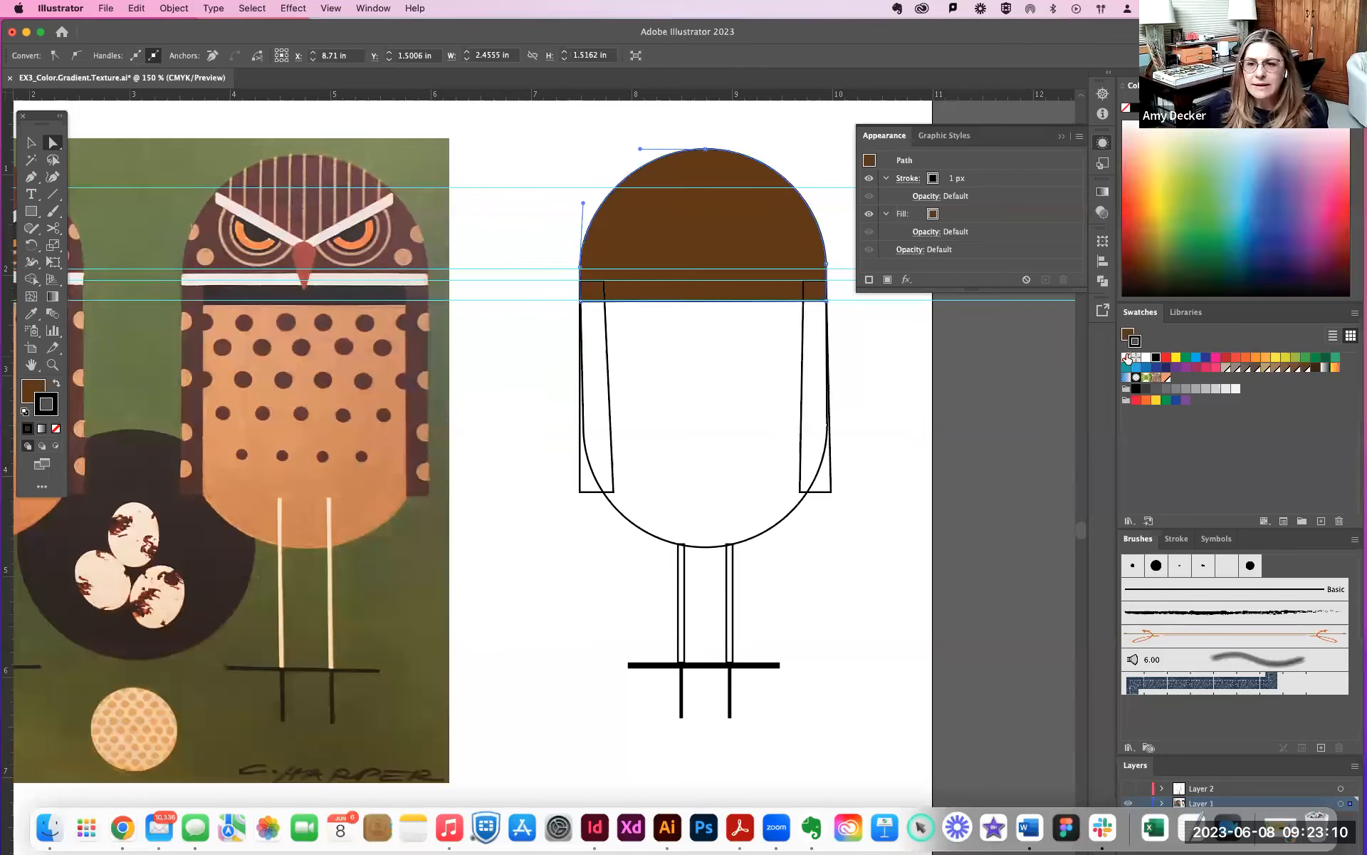
left_click(1126, 357)
- Fill the owl's lower body shape with the custom peach swatch and set its stroke to none
left_click(787, 523)
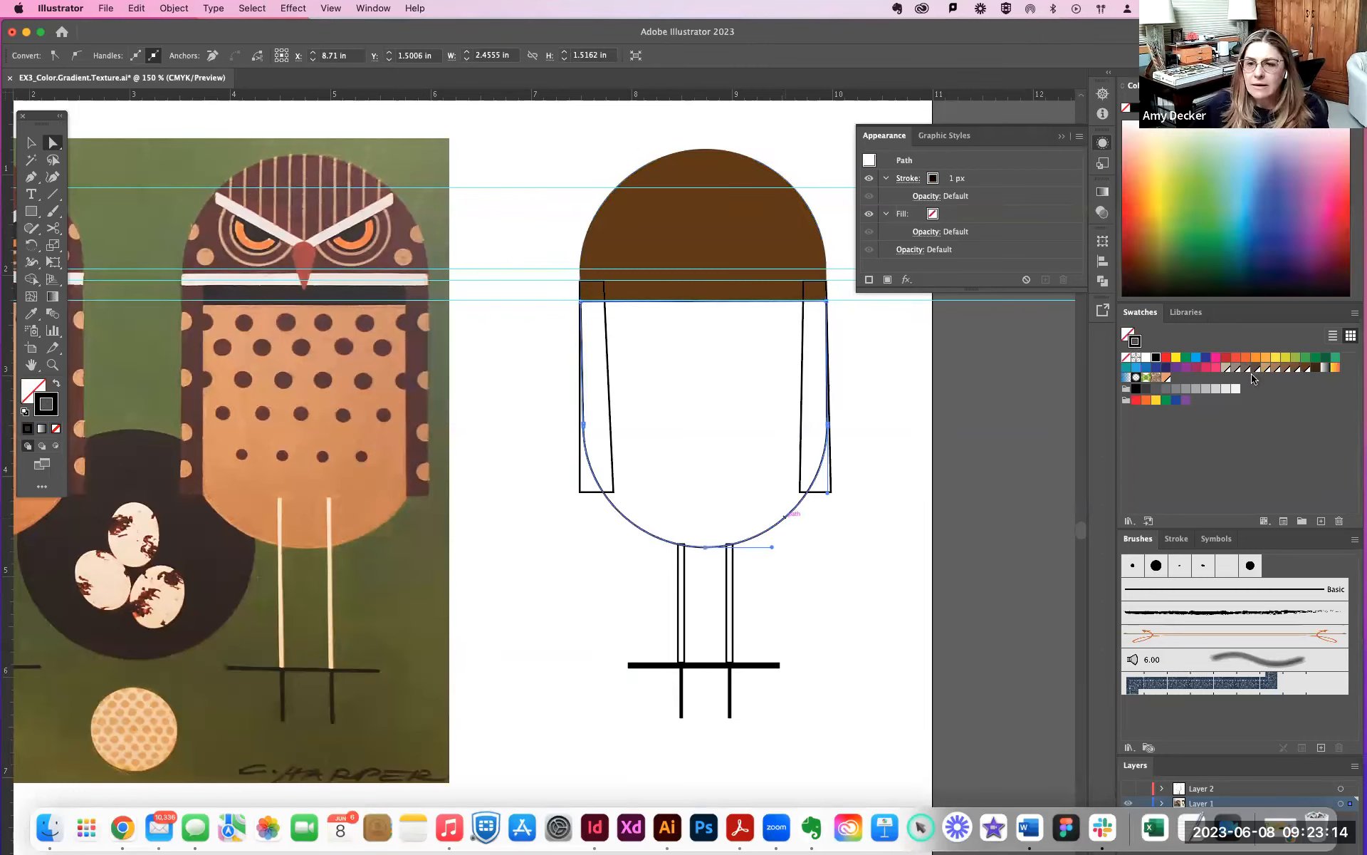
left_click(1166, 378)
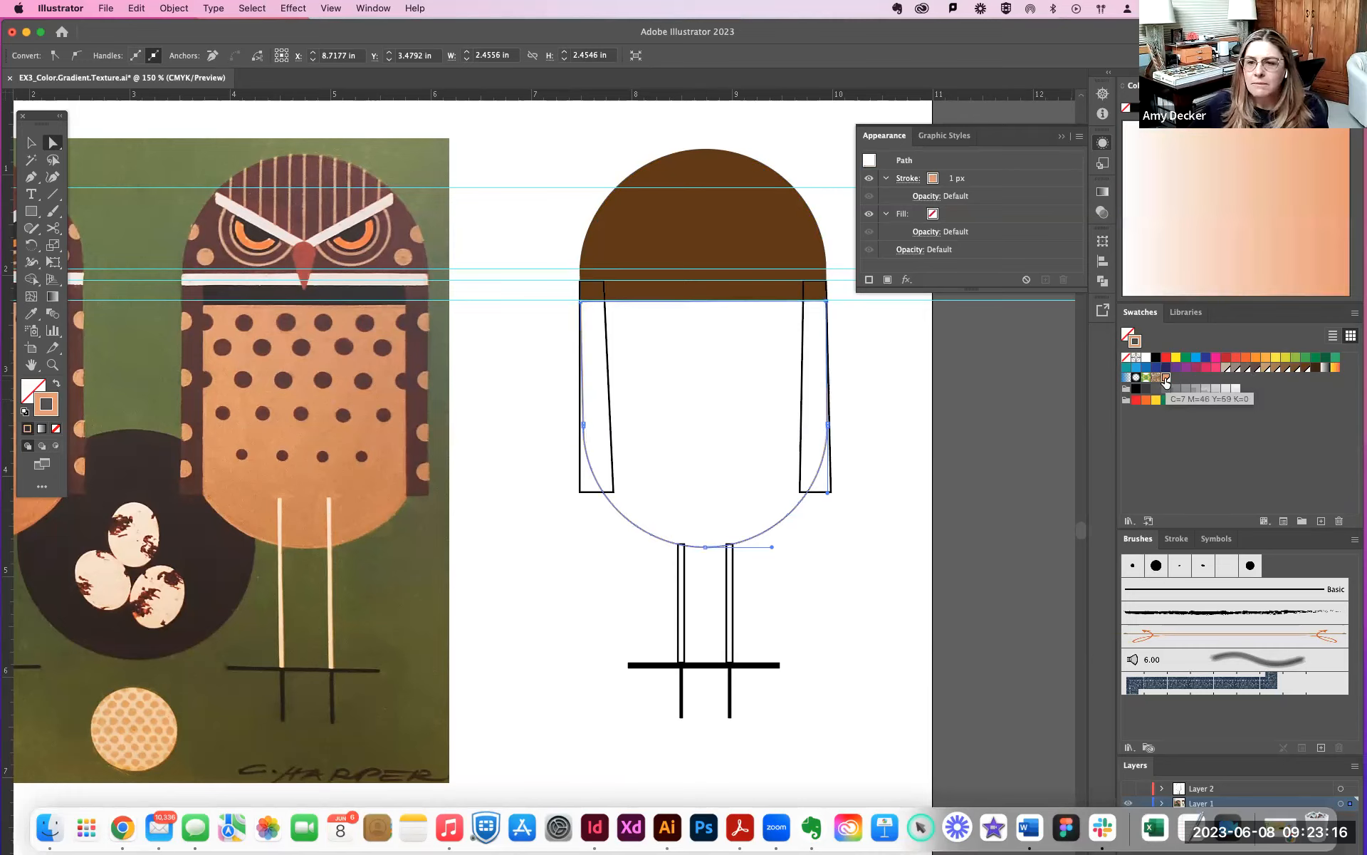
left_click(1265, 357)
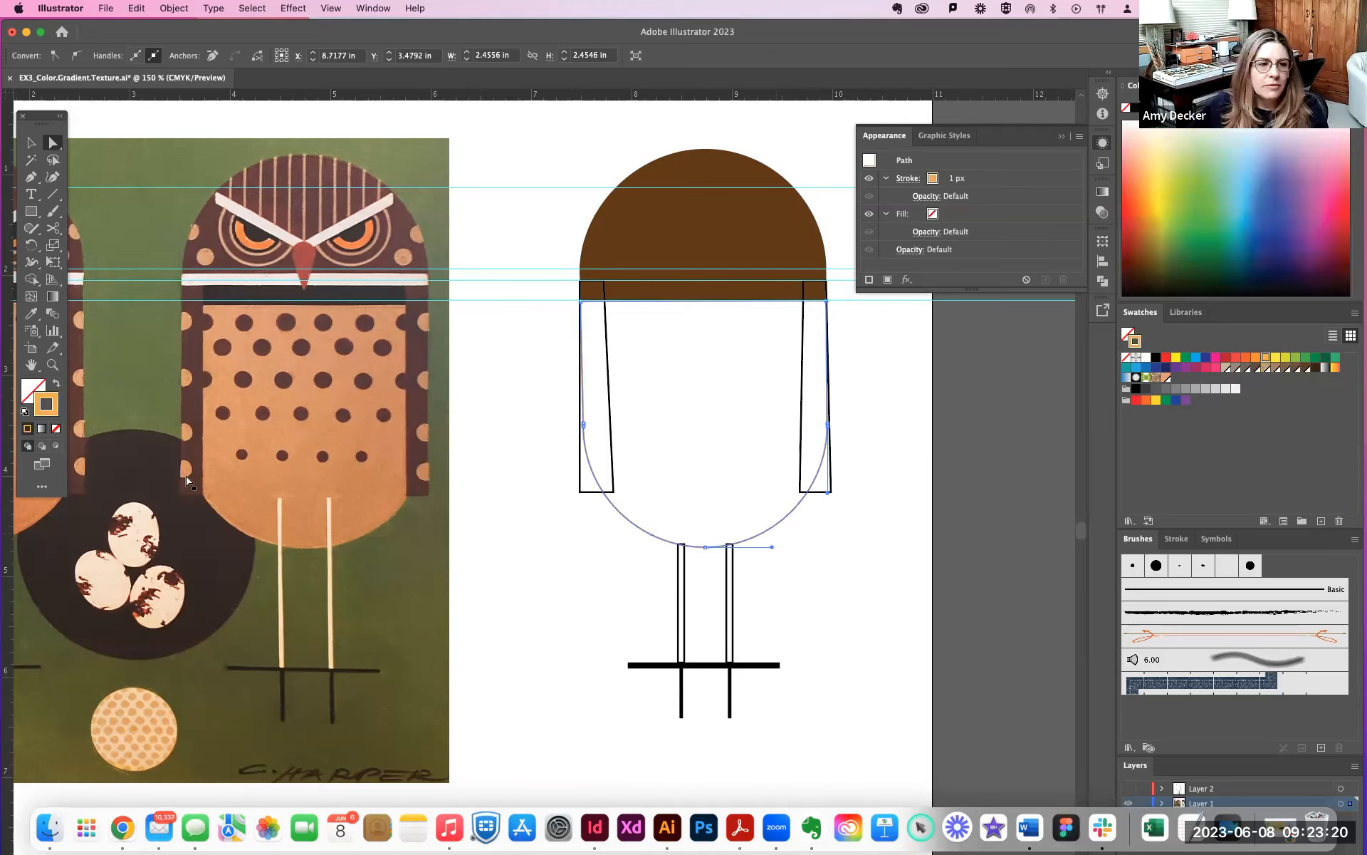
left_click(57, 384)
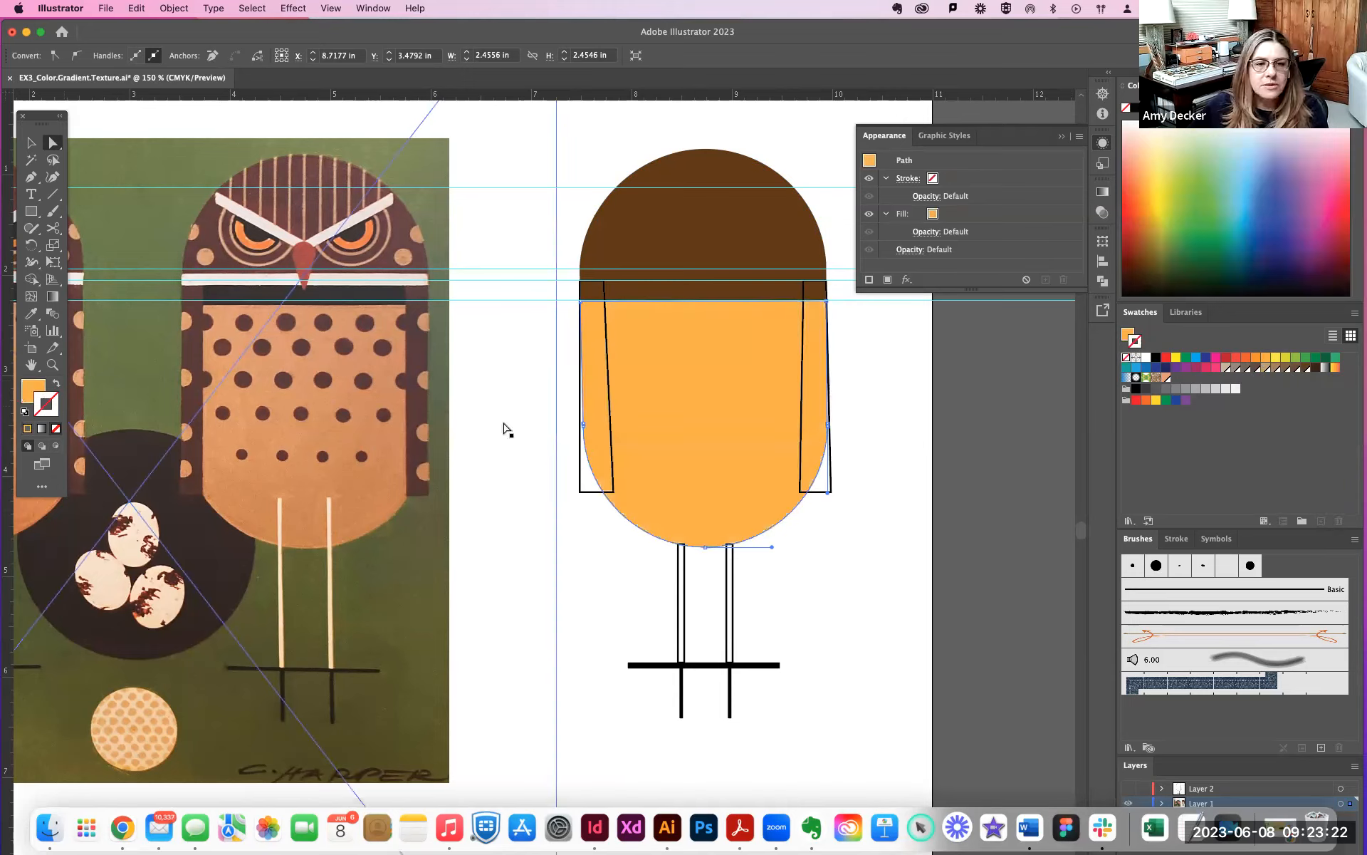
left_click(1167, 378)
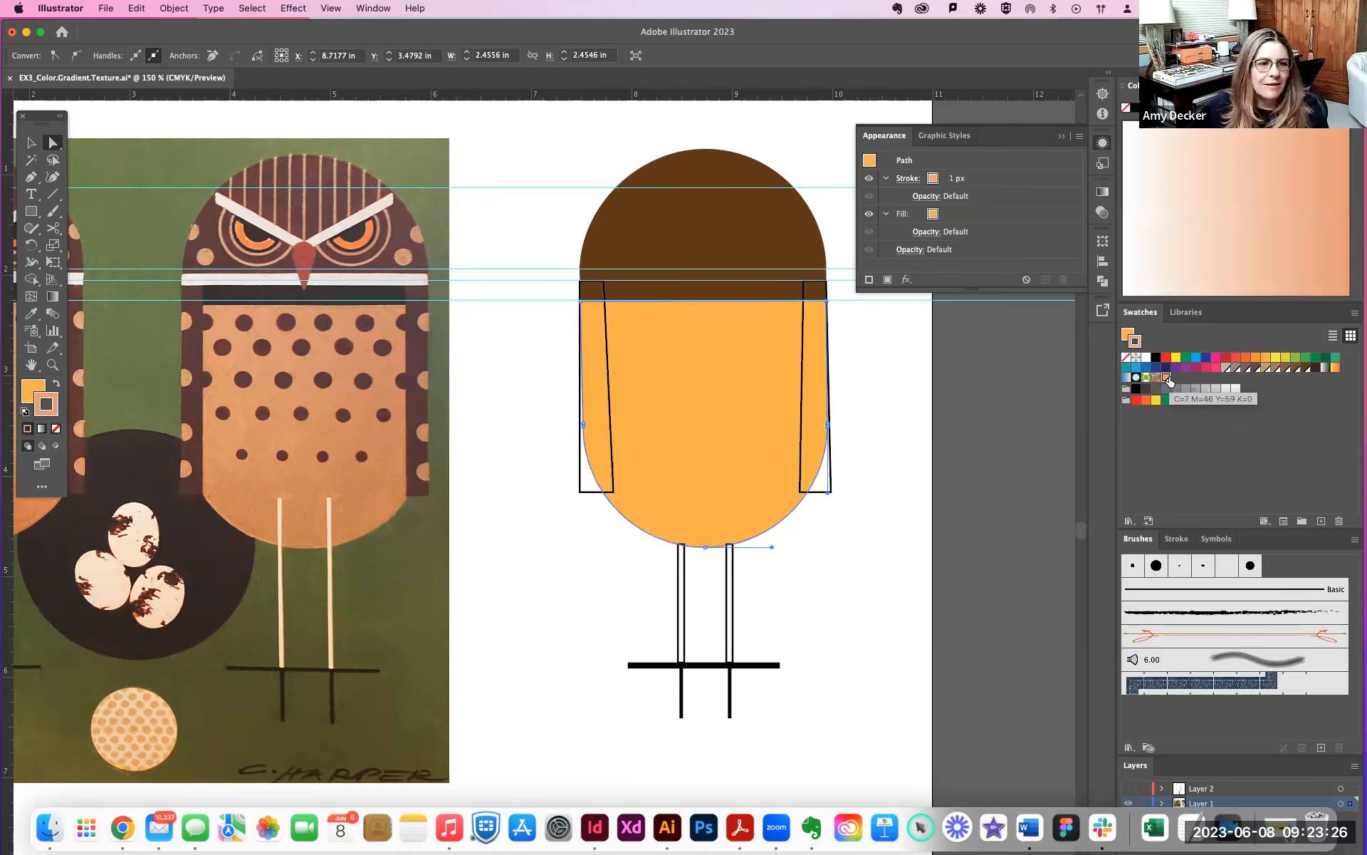
left_click(56, 386)
left_click(56, 428)
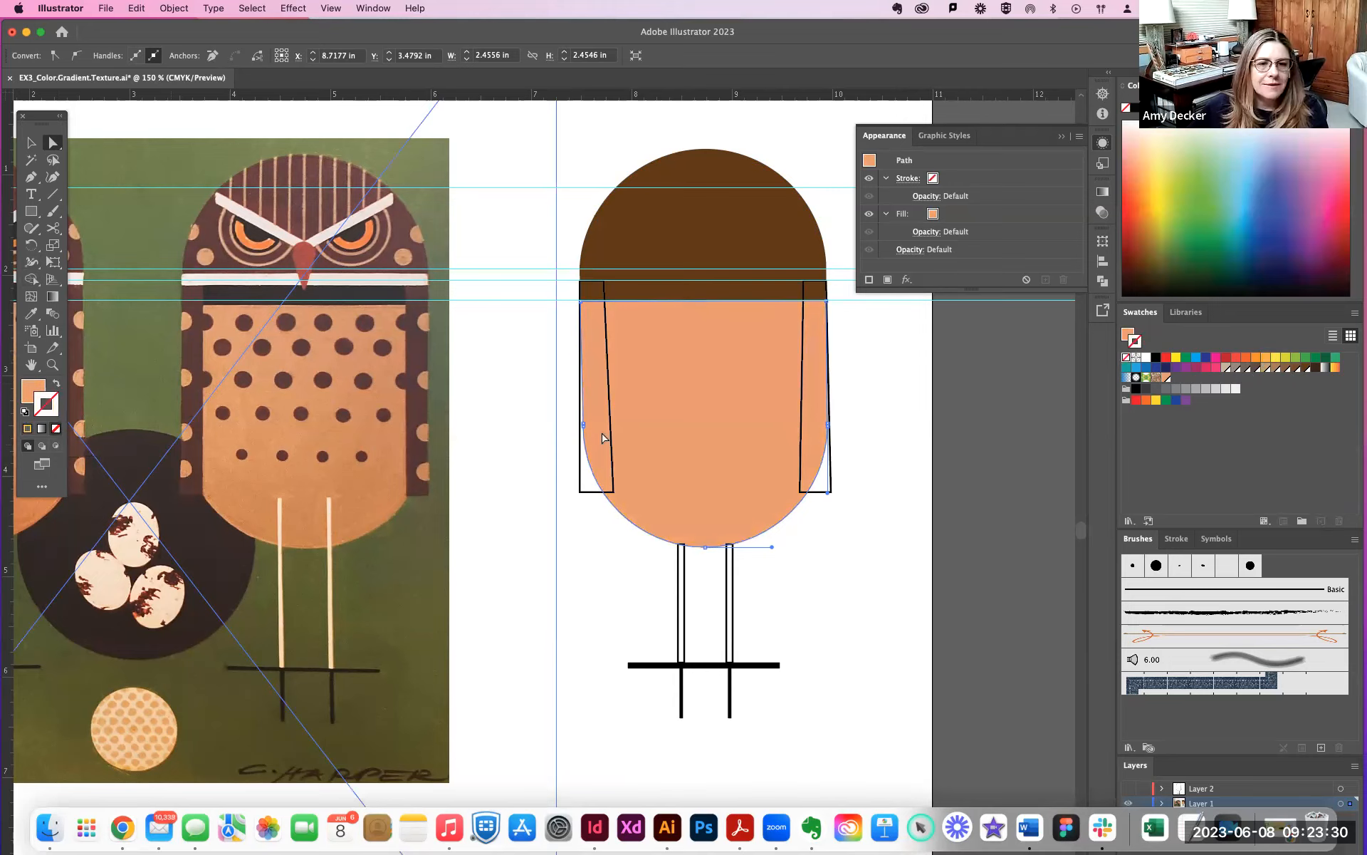
- Select both wing shapes and copy the brown, strokeless appearance of the head onto them with the Eyedropper
left_click(685, 415)
left_click(802, 411)
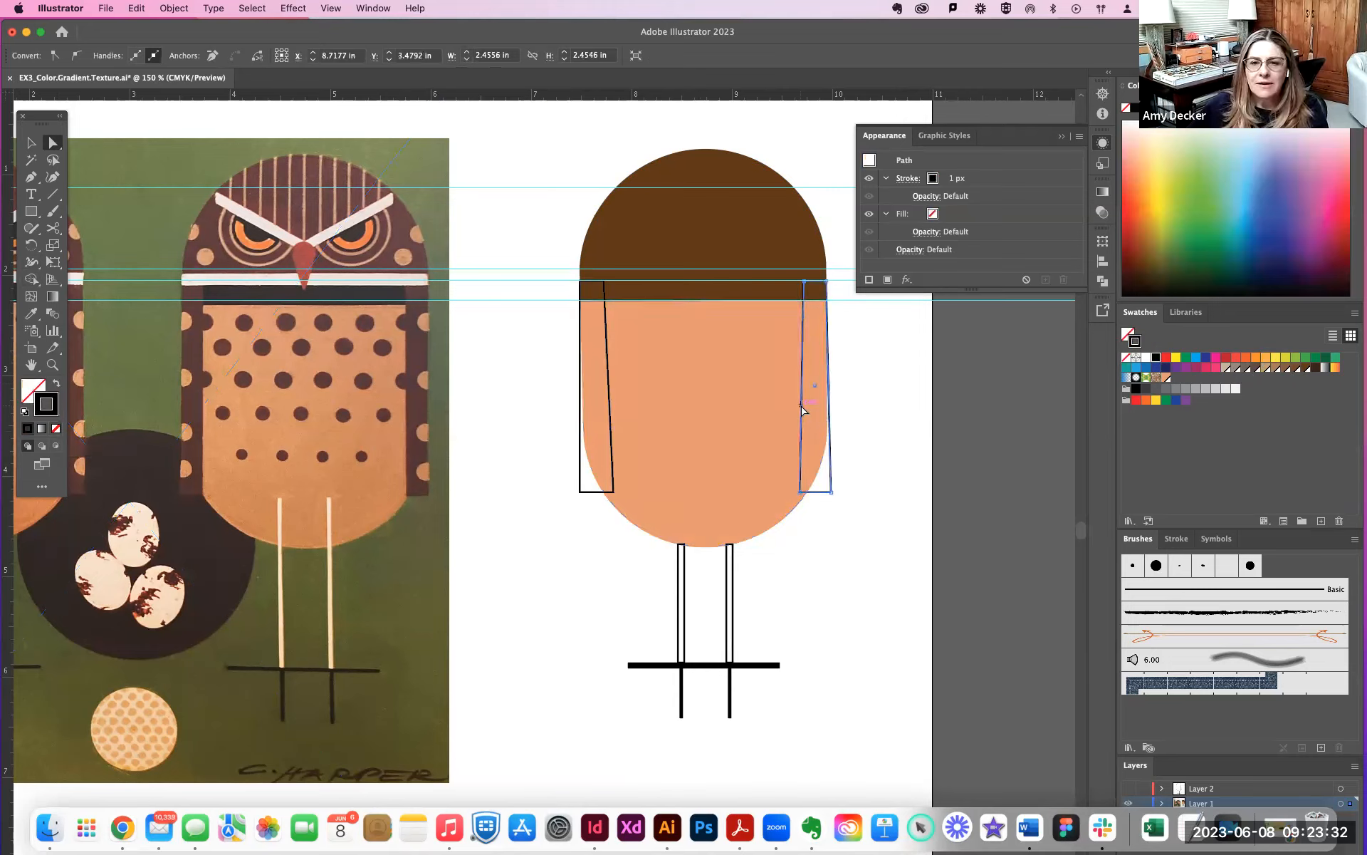
left_click(816, 386)
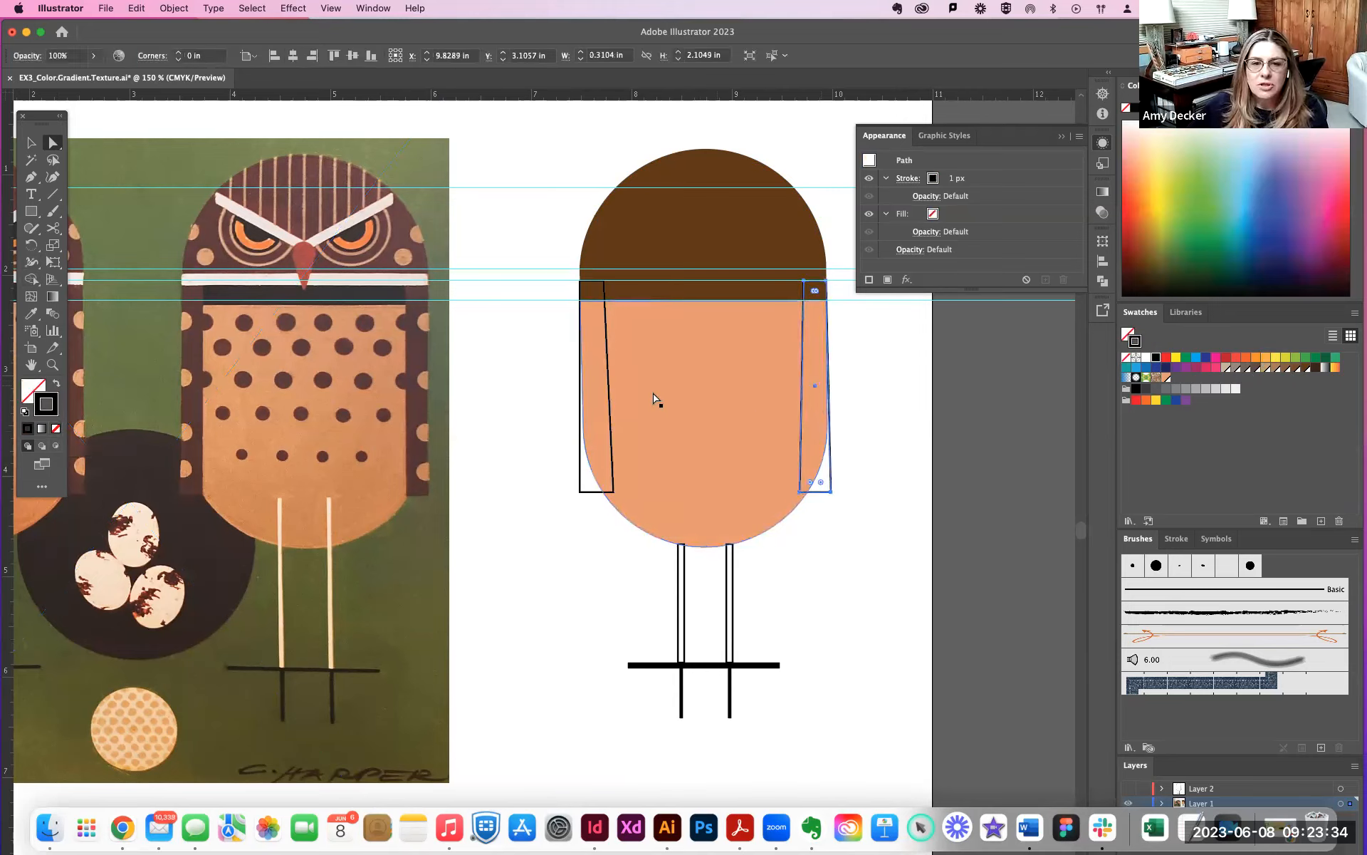
left_click(609, 396, "shift")
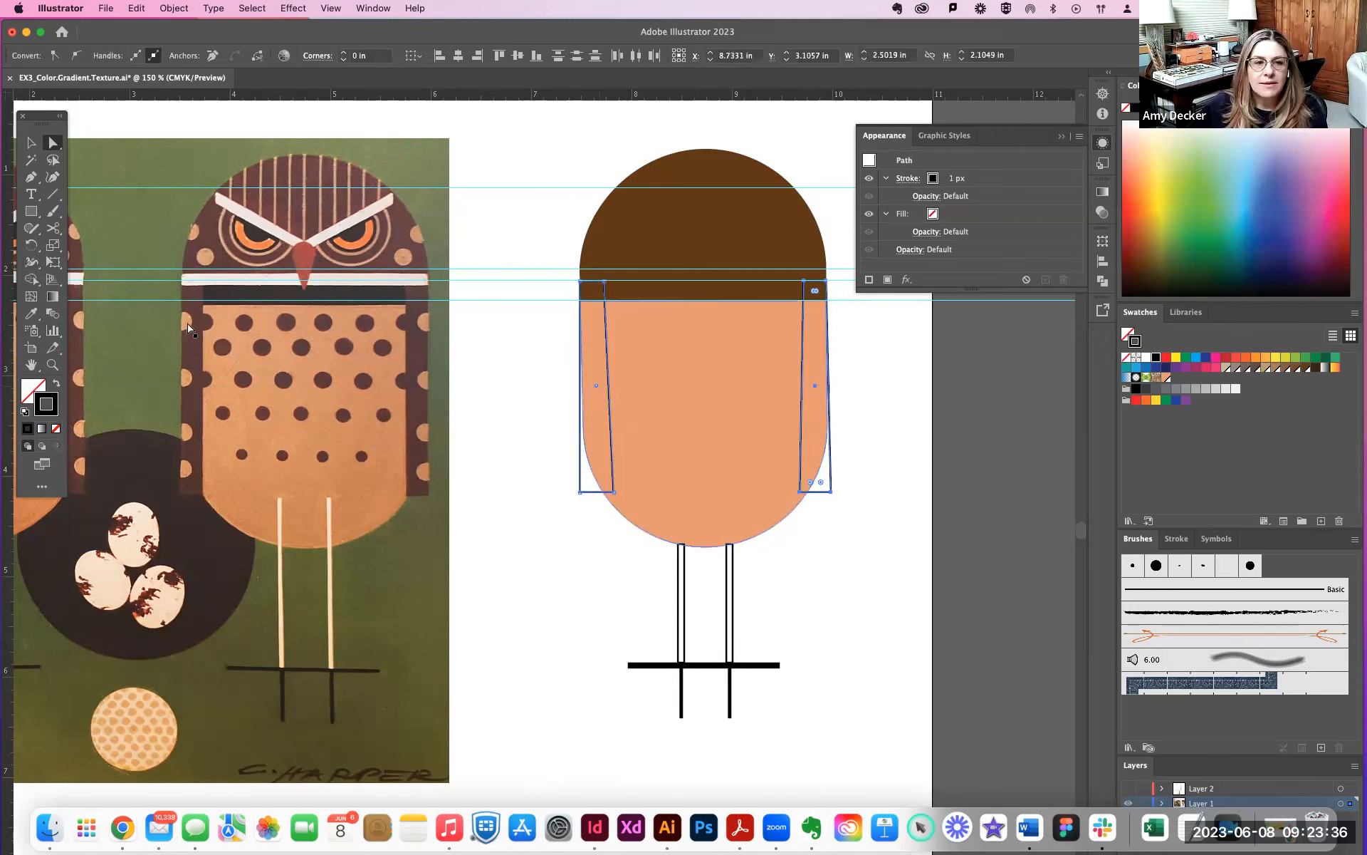
left_click(32, 315)
left_click(661, 239)
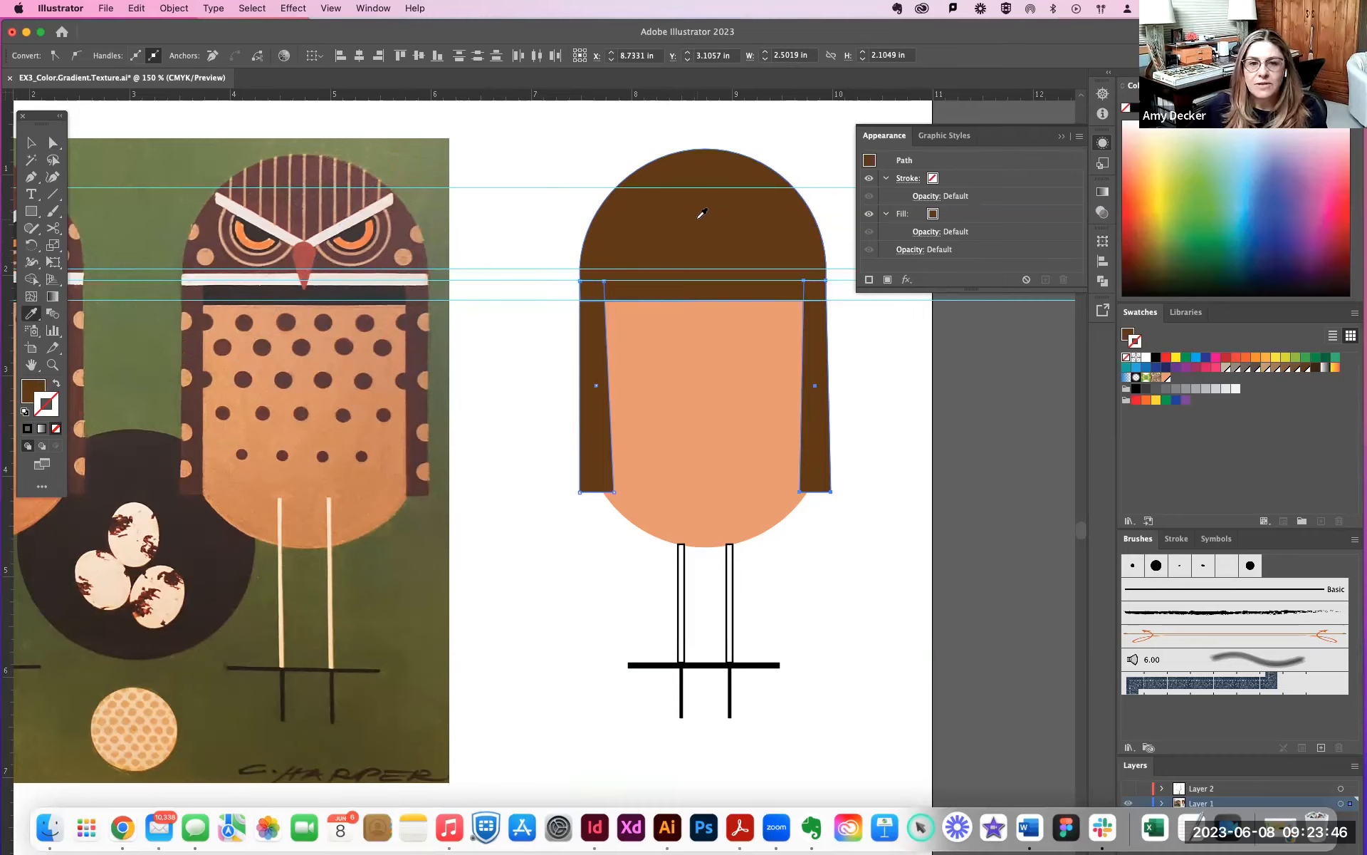
- Fill both leg rectangles with the light tan swatch without a stroke, and extend their tops upward into the peach body
left_click(31, 142)
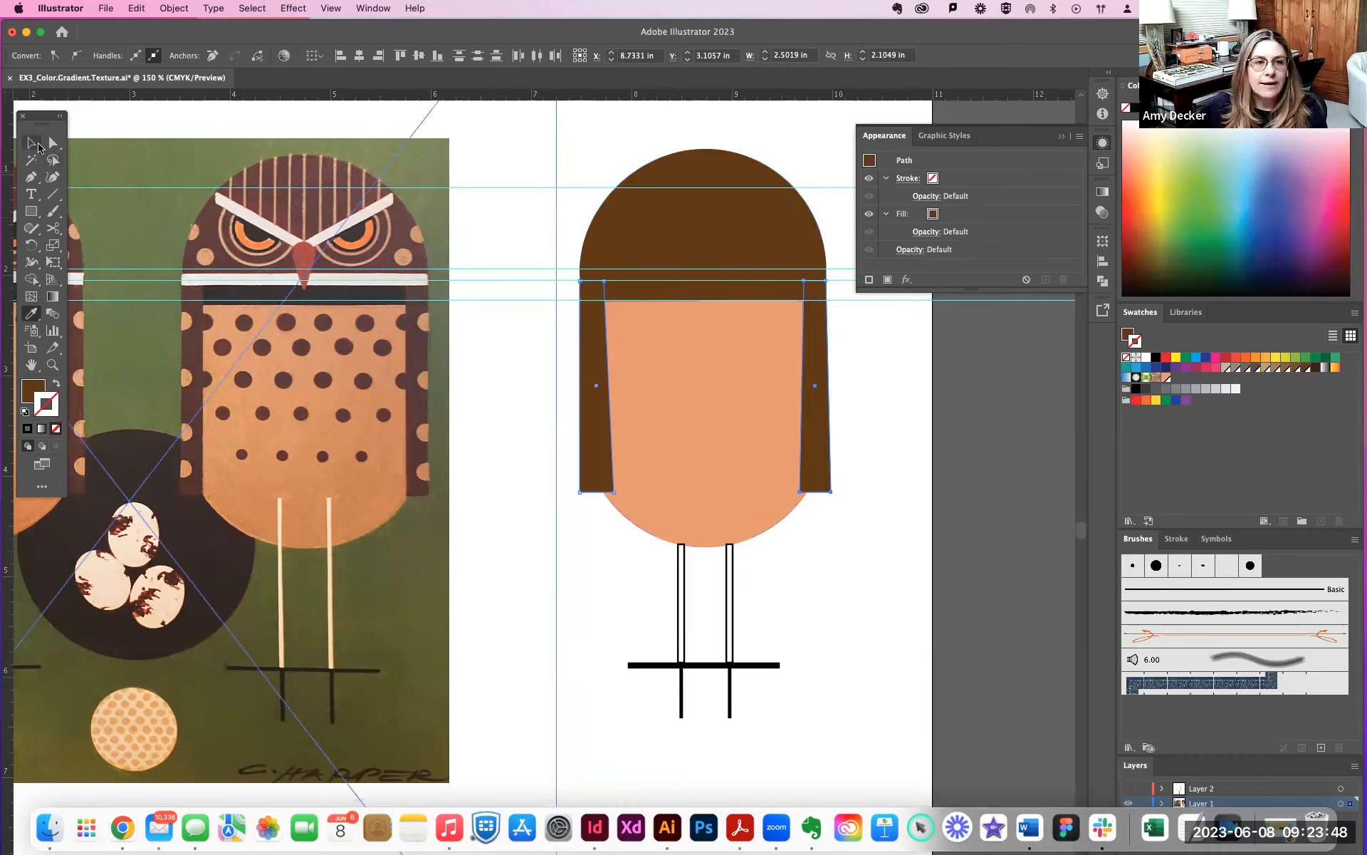
left_click(730, 583)
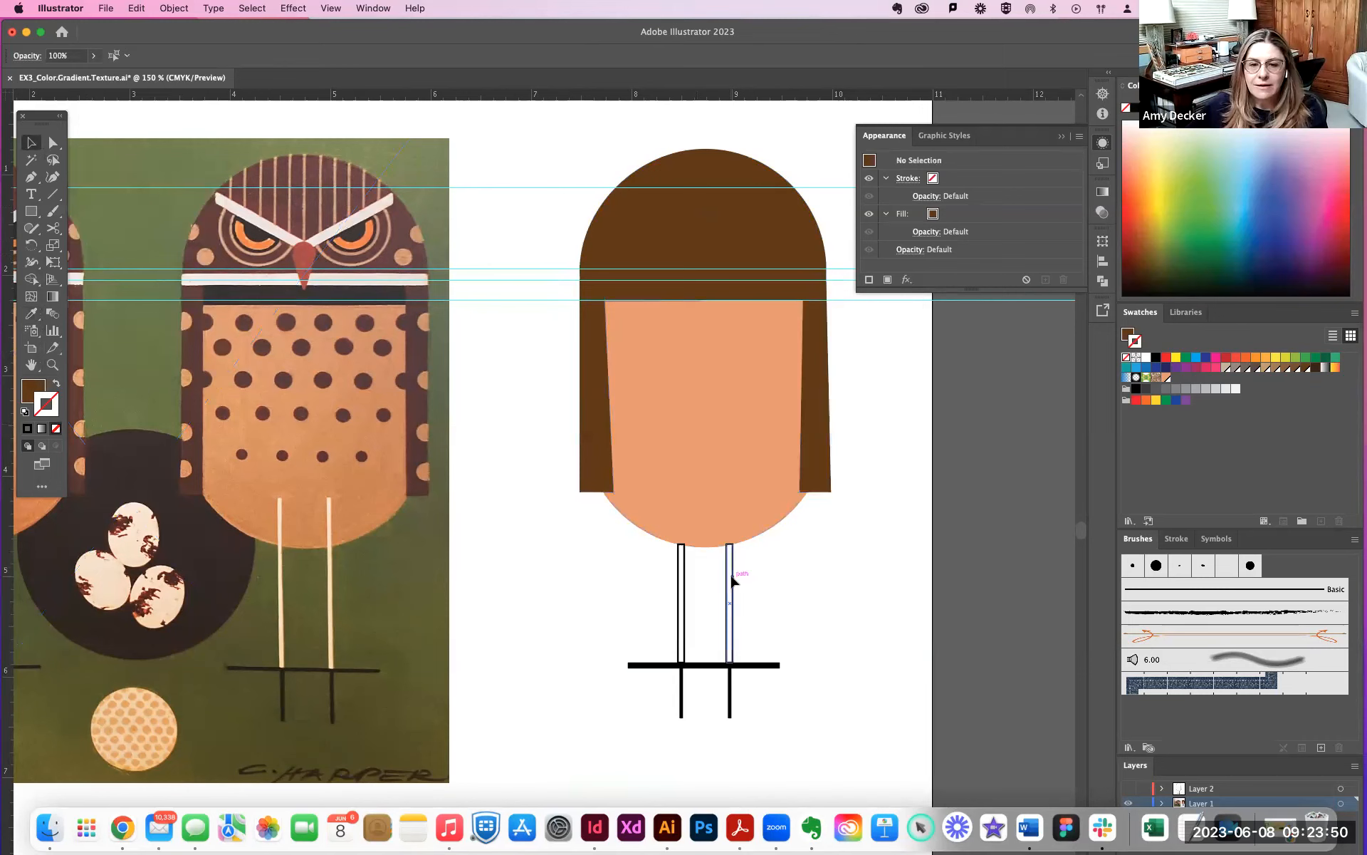
left_click(682, 585, "shift")
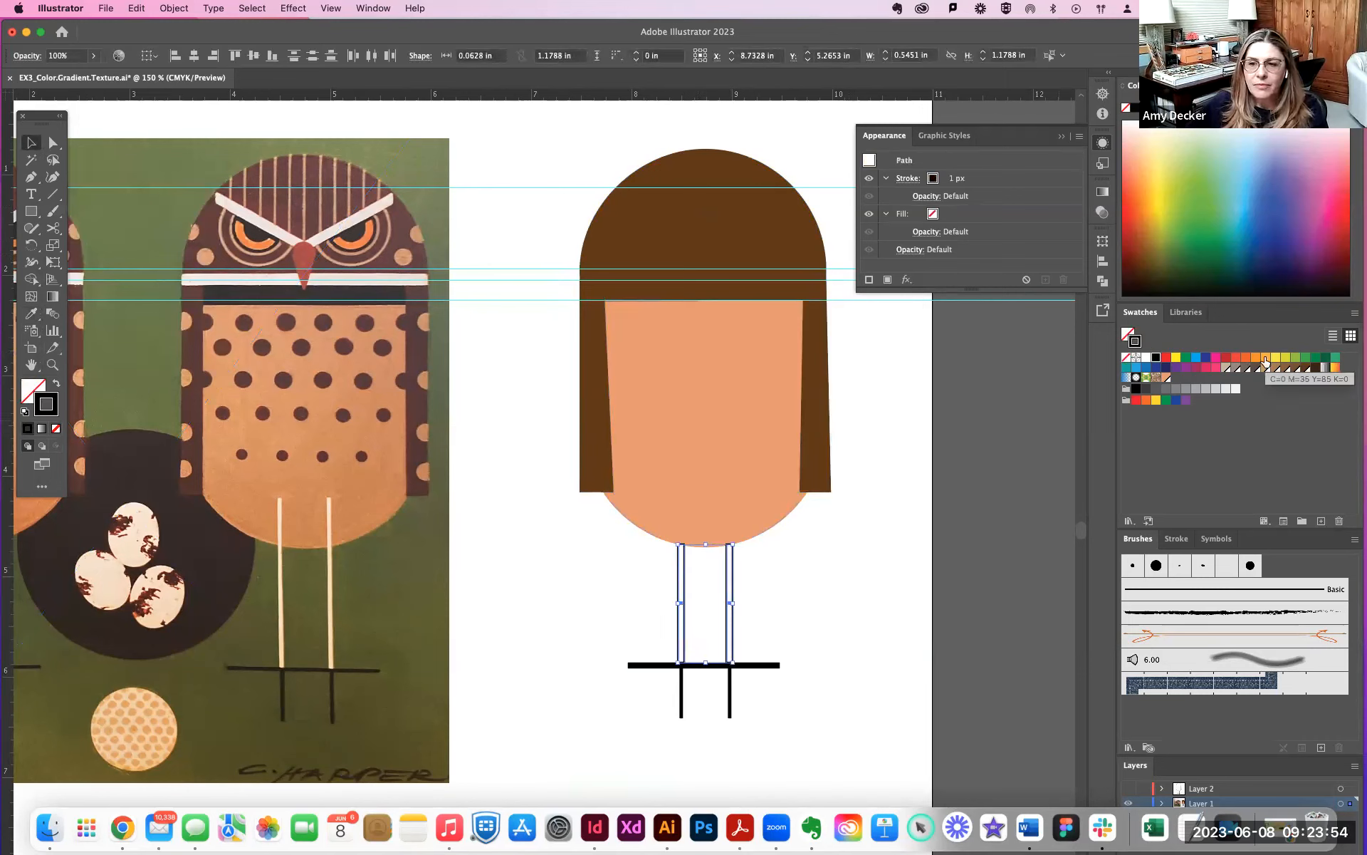
left_click(1266, 363)
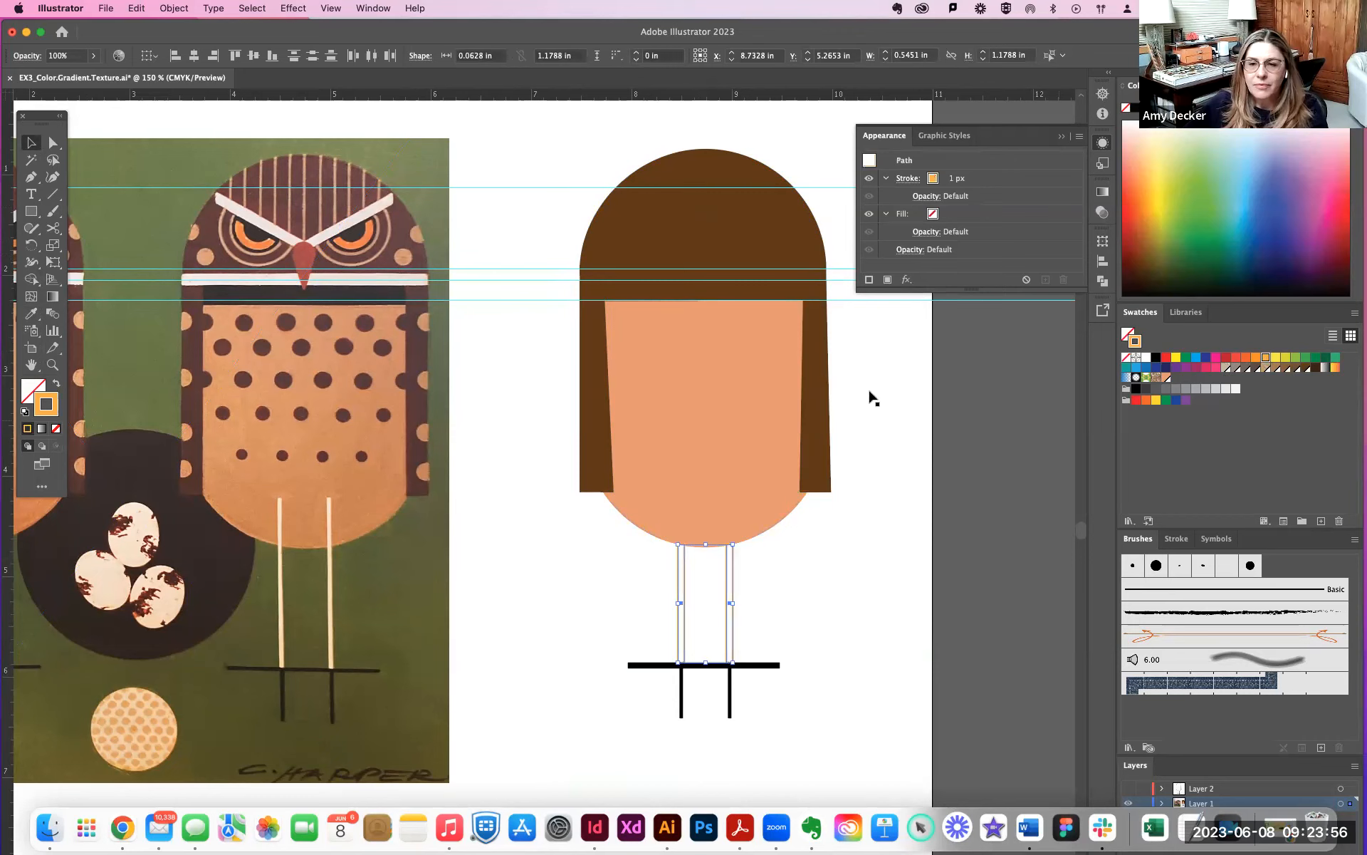
left_click(54, 385)
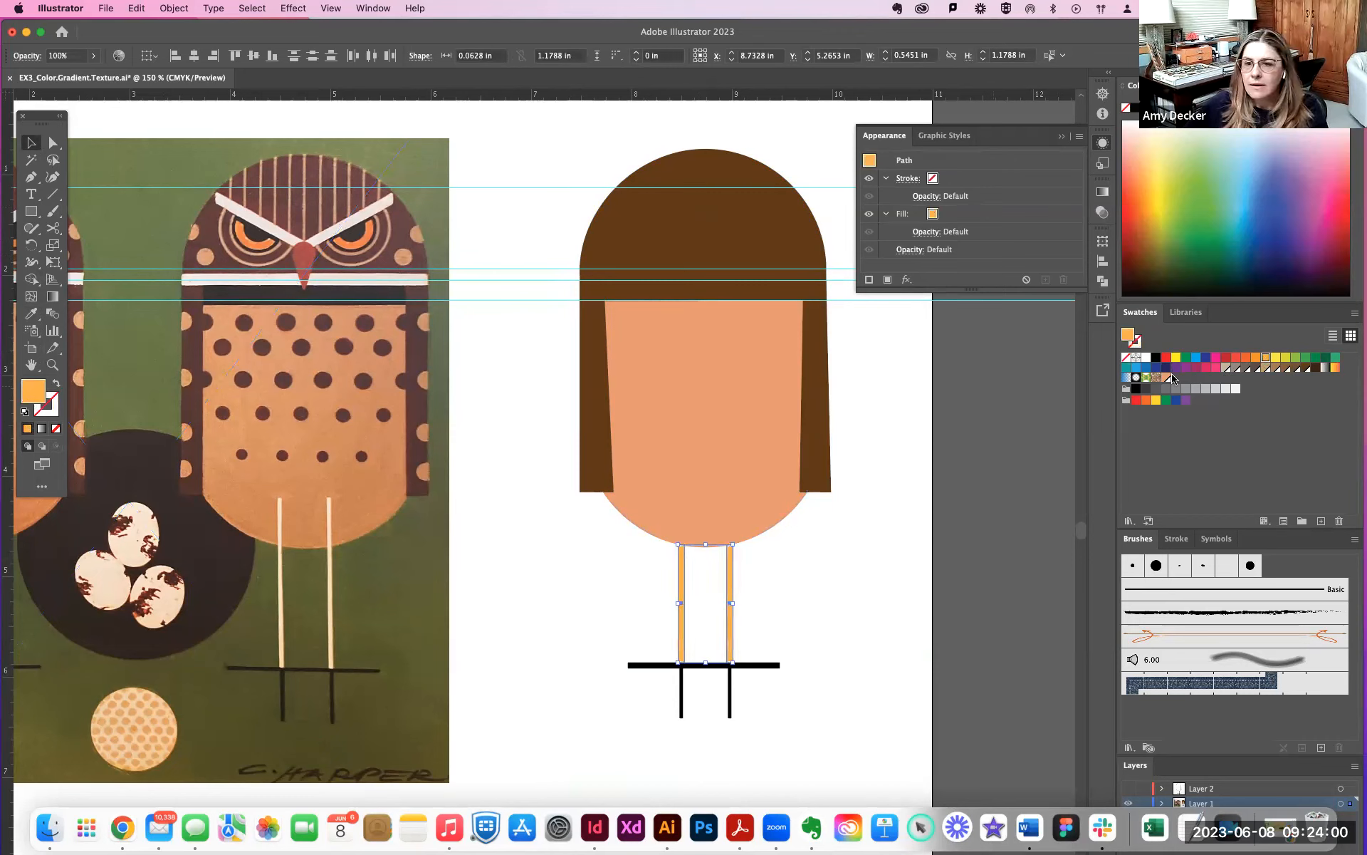
left_click(1267, 368)
left_click(1226, 368)
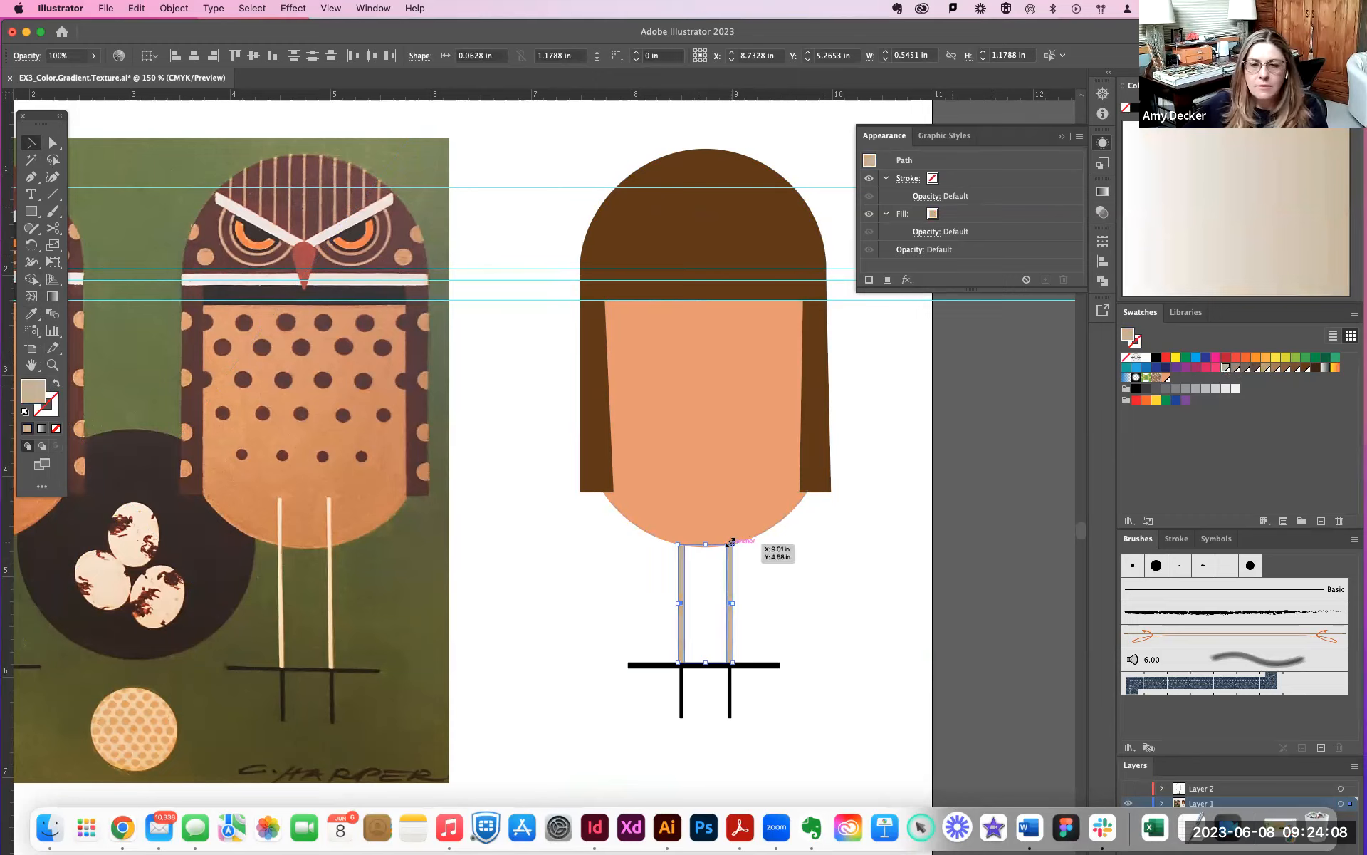
left_click_drag(705, 544, 707, 492)
left_click(836, 556)
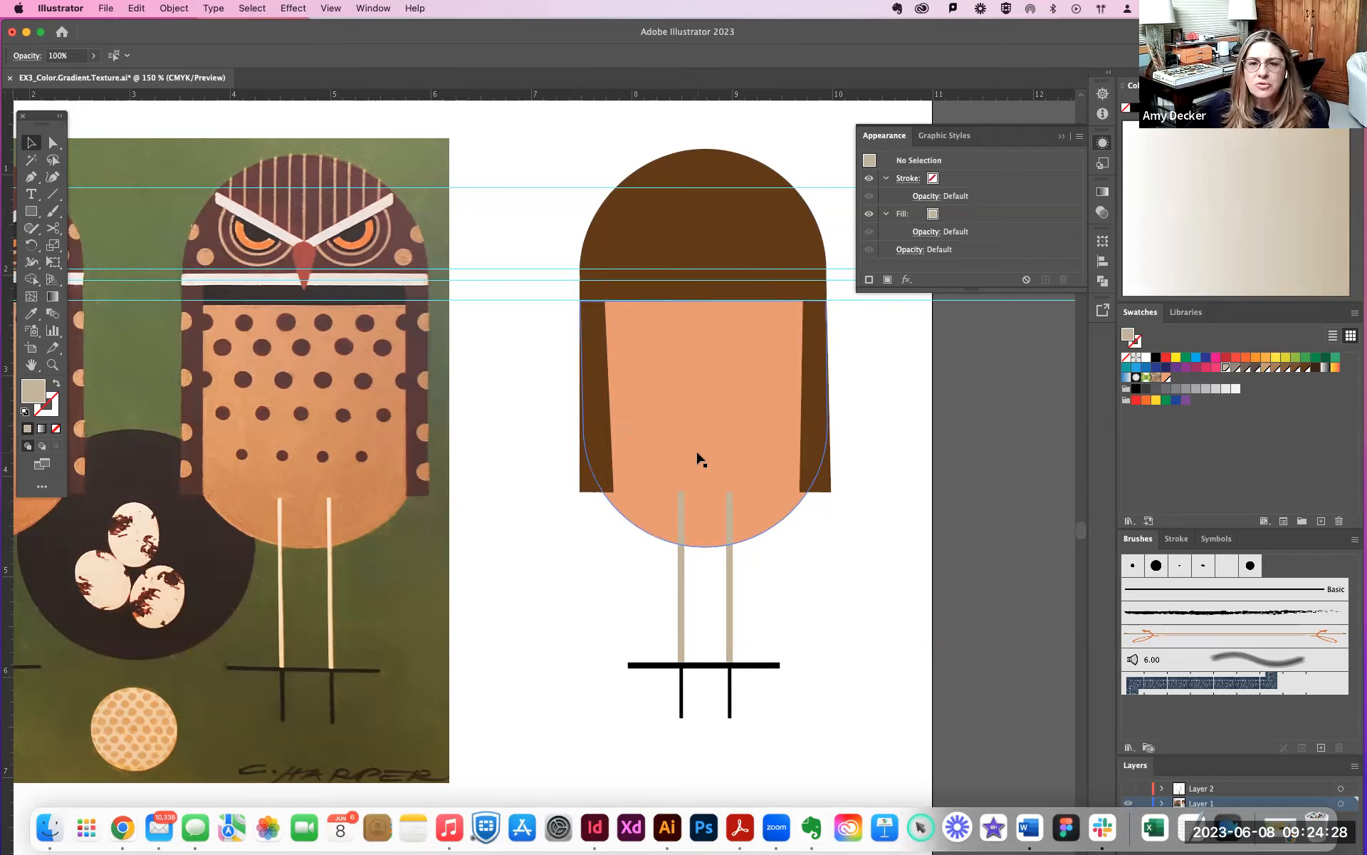
- Select the owl's peach lower body path with the Direct Selection tool
scroll(697, 455, "right", 5)
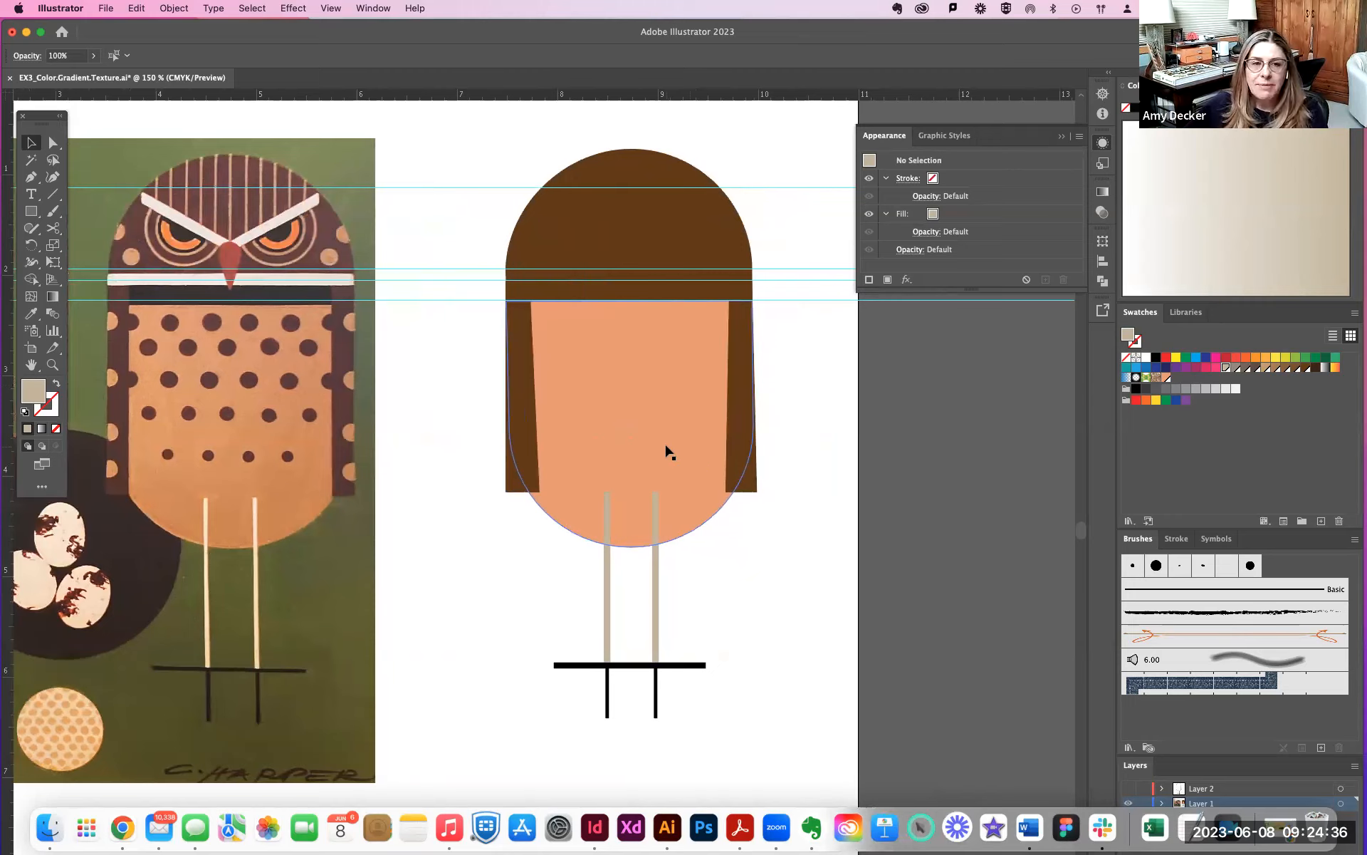
left_click(52, 142)
left_click(557, 308)
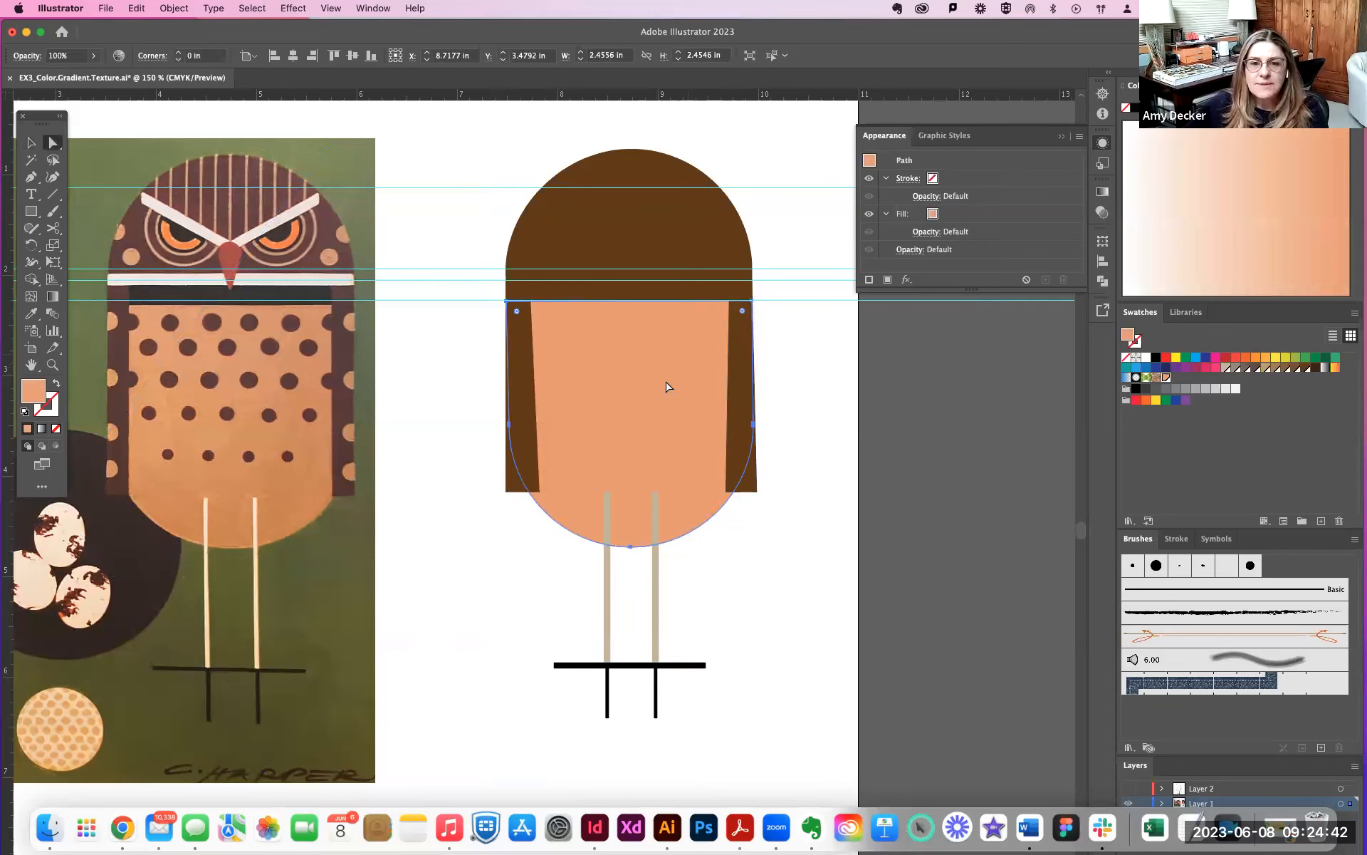
left_click(629, 376)
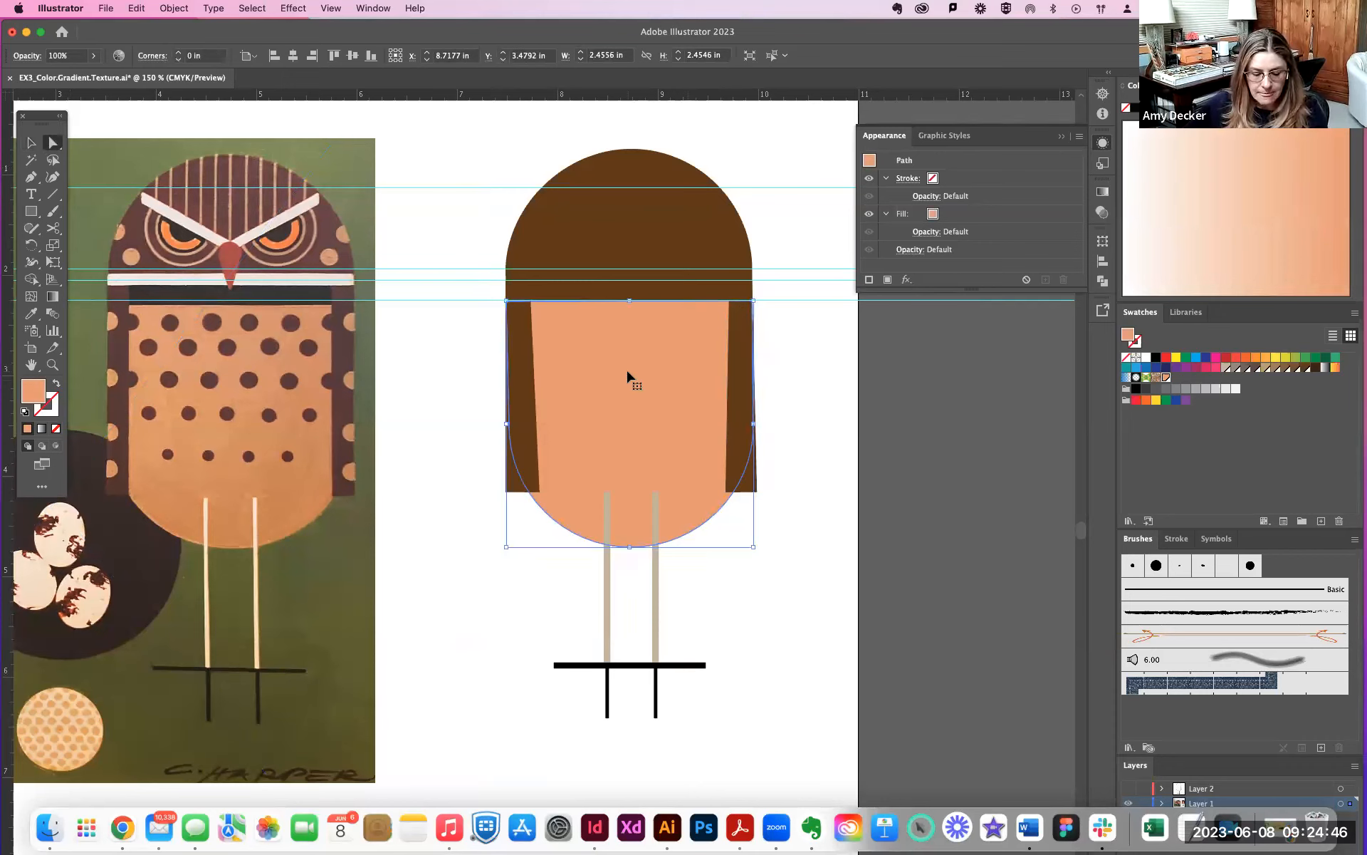
left_click(628, 376)
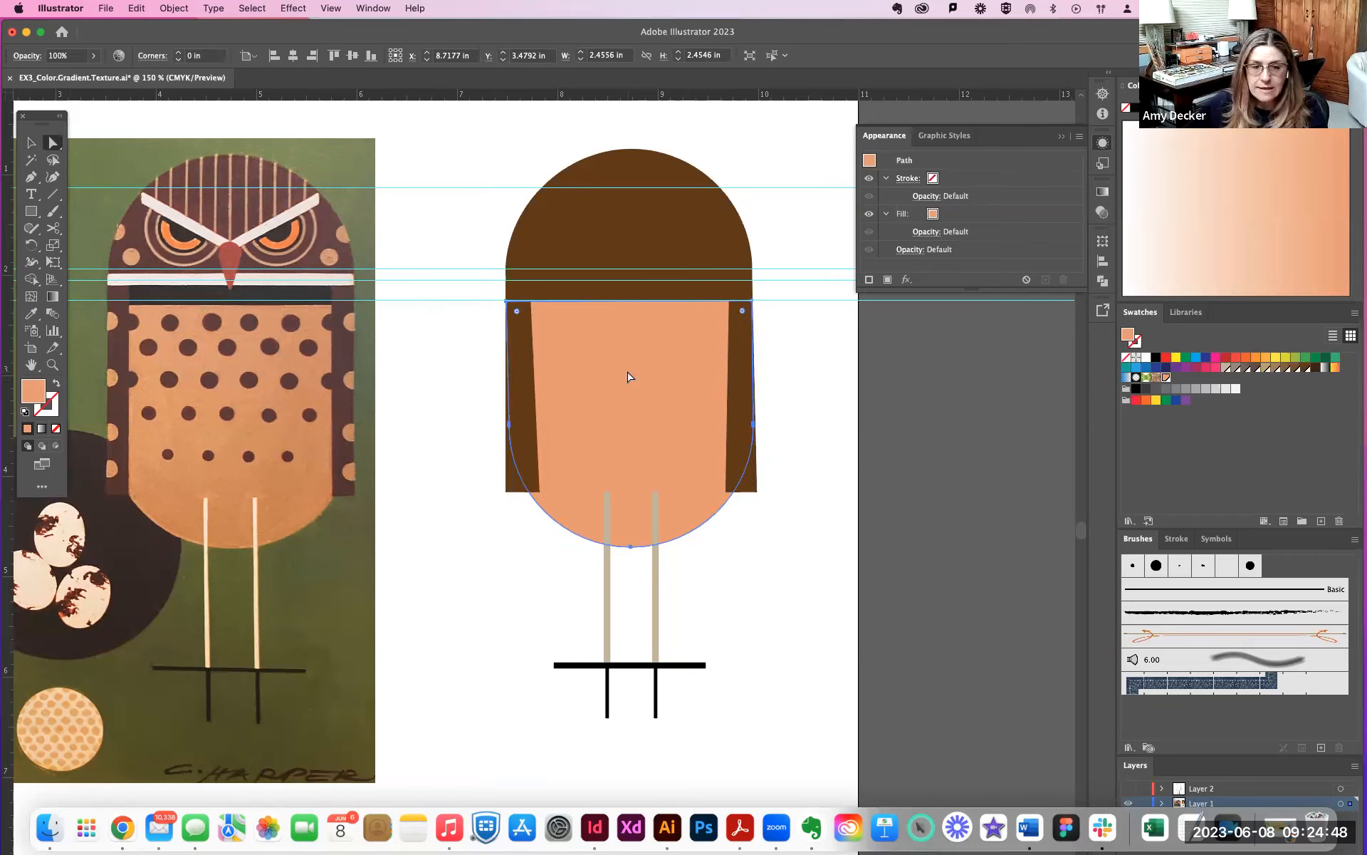
- Try moving the peach body shape out to the side of the owl, and undo the move
left_click(629, 372)
left_click(629, 375)
left_click_drag(630, 375, 860, 381)
key("super+z")
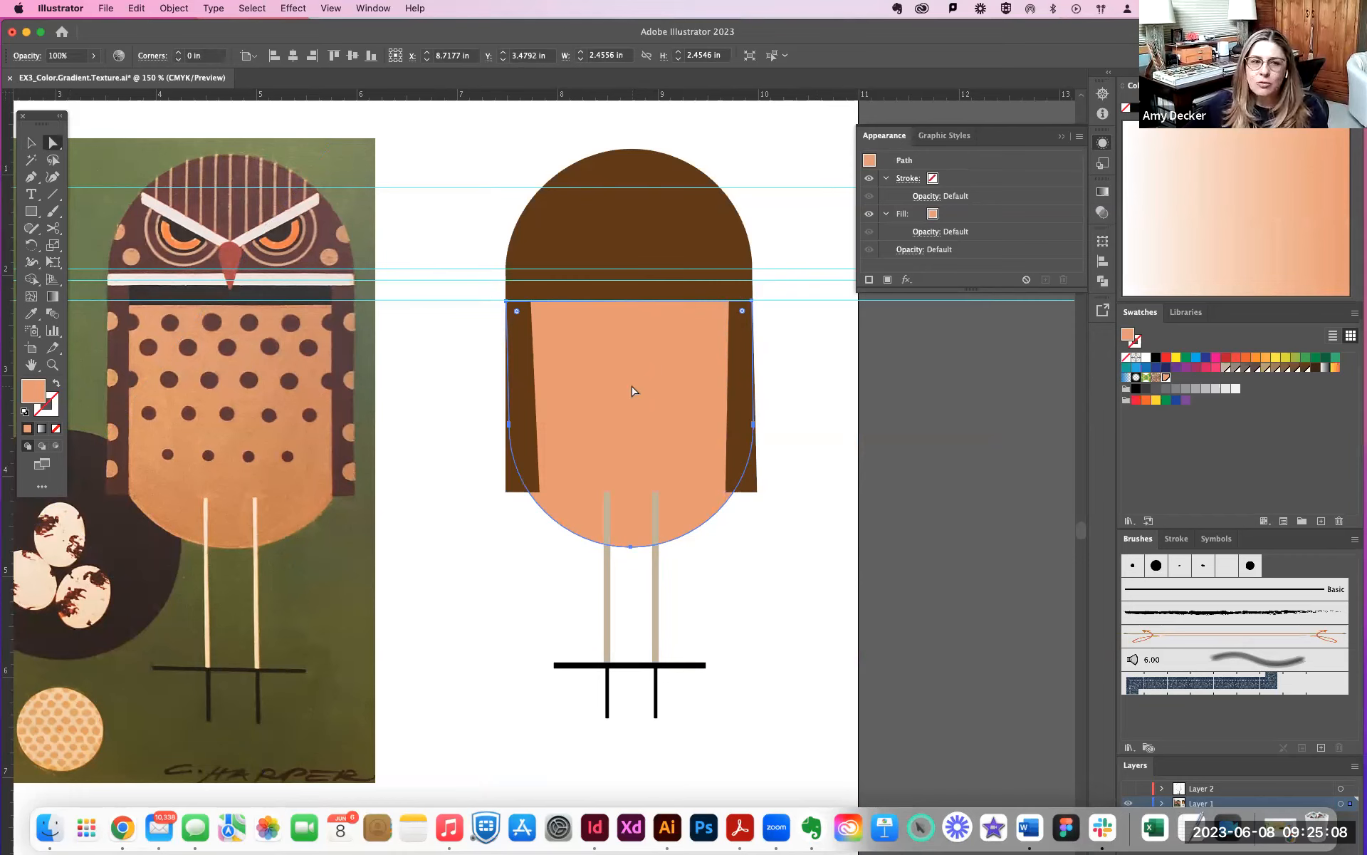
- Apply a linear white-to-black gradient fill to the owl's lower body with the Gradient tool, and shift its midpoint to about 49%
left_click(54, 299)
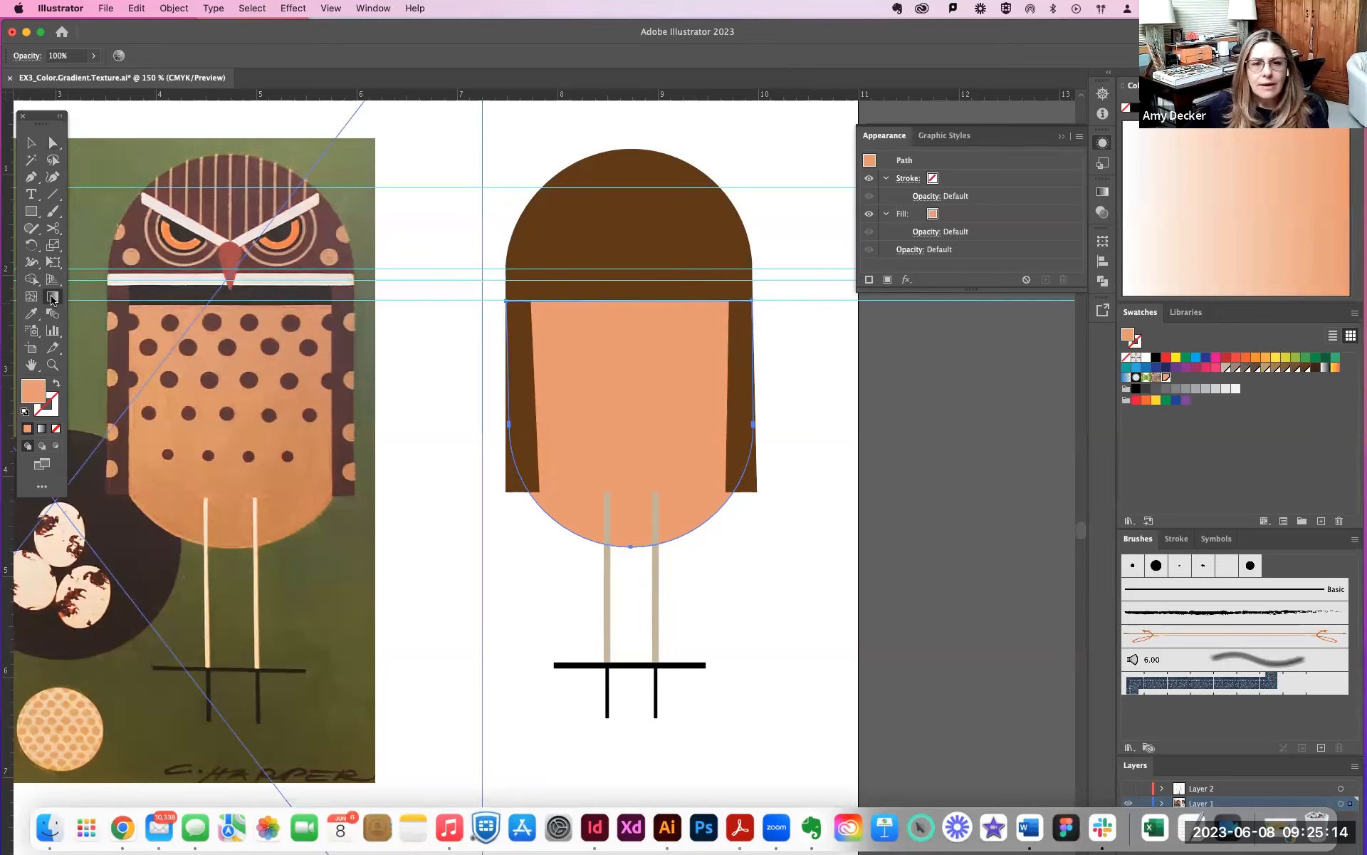
double_click(53, 300)
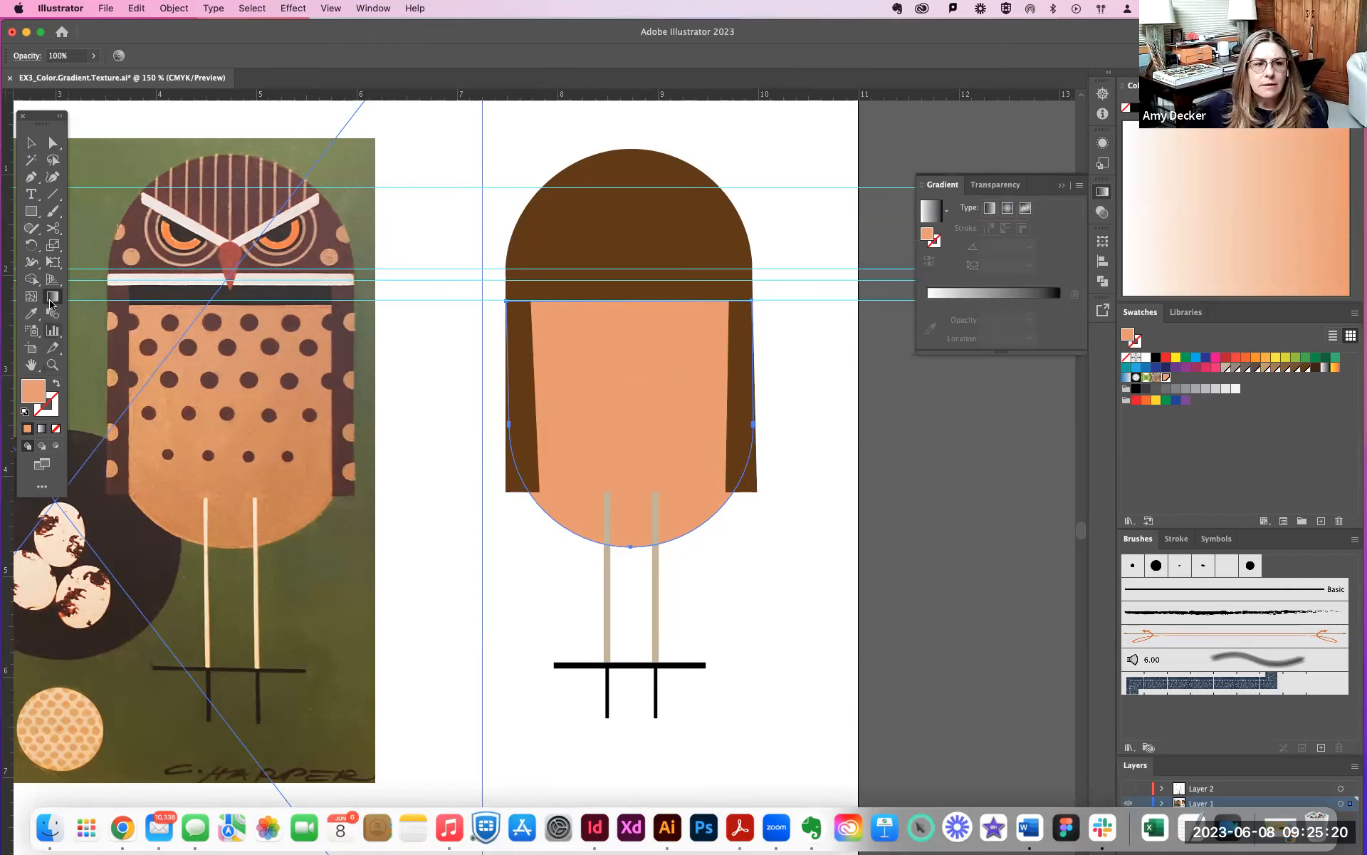
left_click(582, 386)
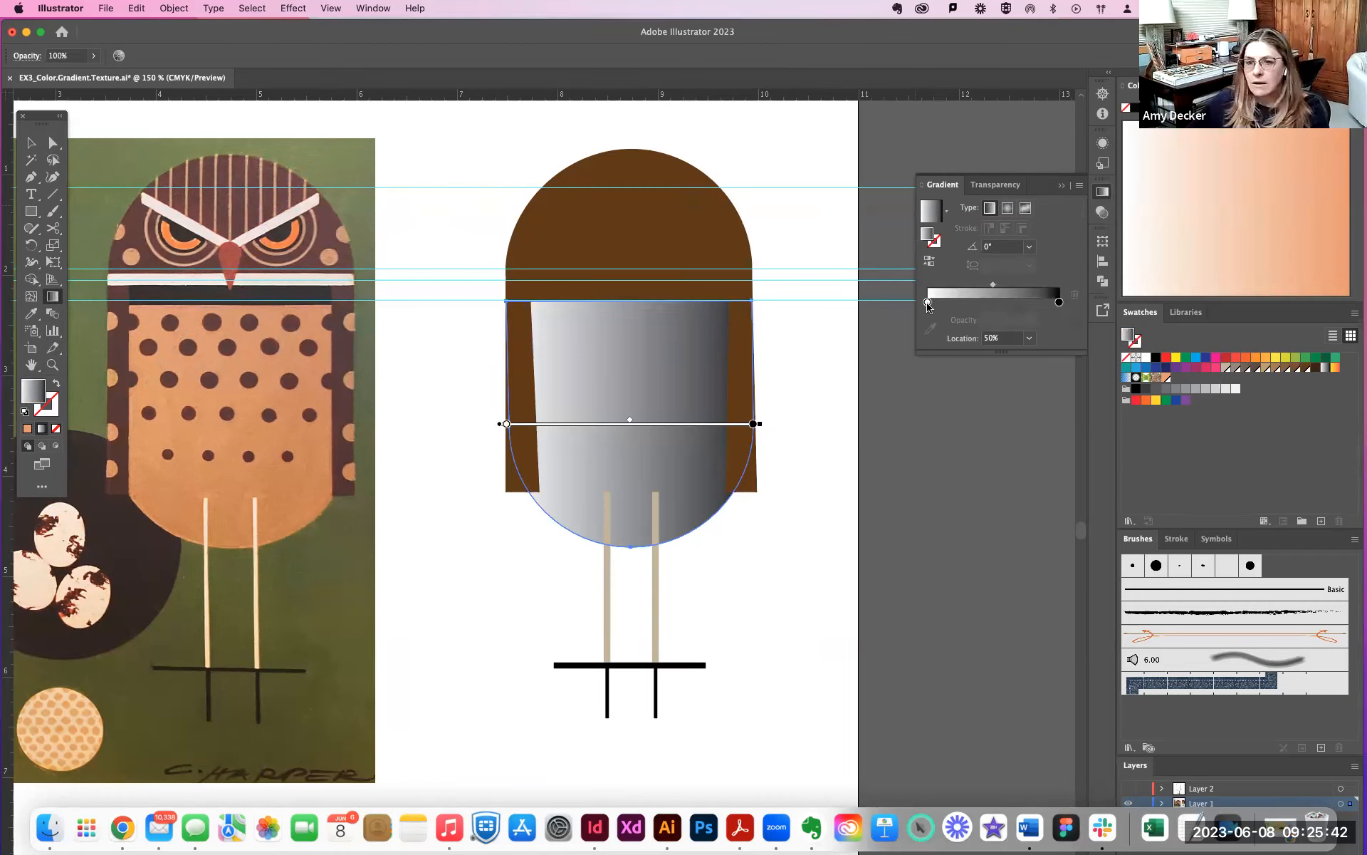
mouse_move(993, 285)
left_mouse_down()
mouse_move(963, 290)
mouse_move(1015, 287)
mouse_move(991, 287)
left_mouse_up()
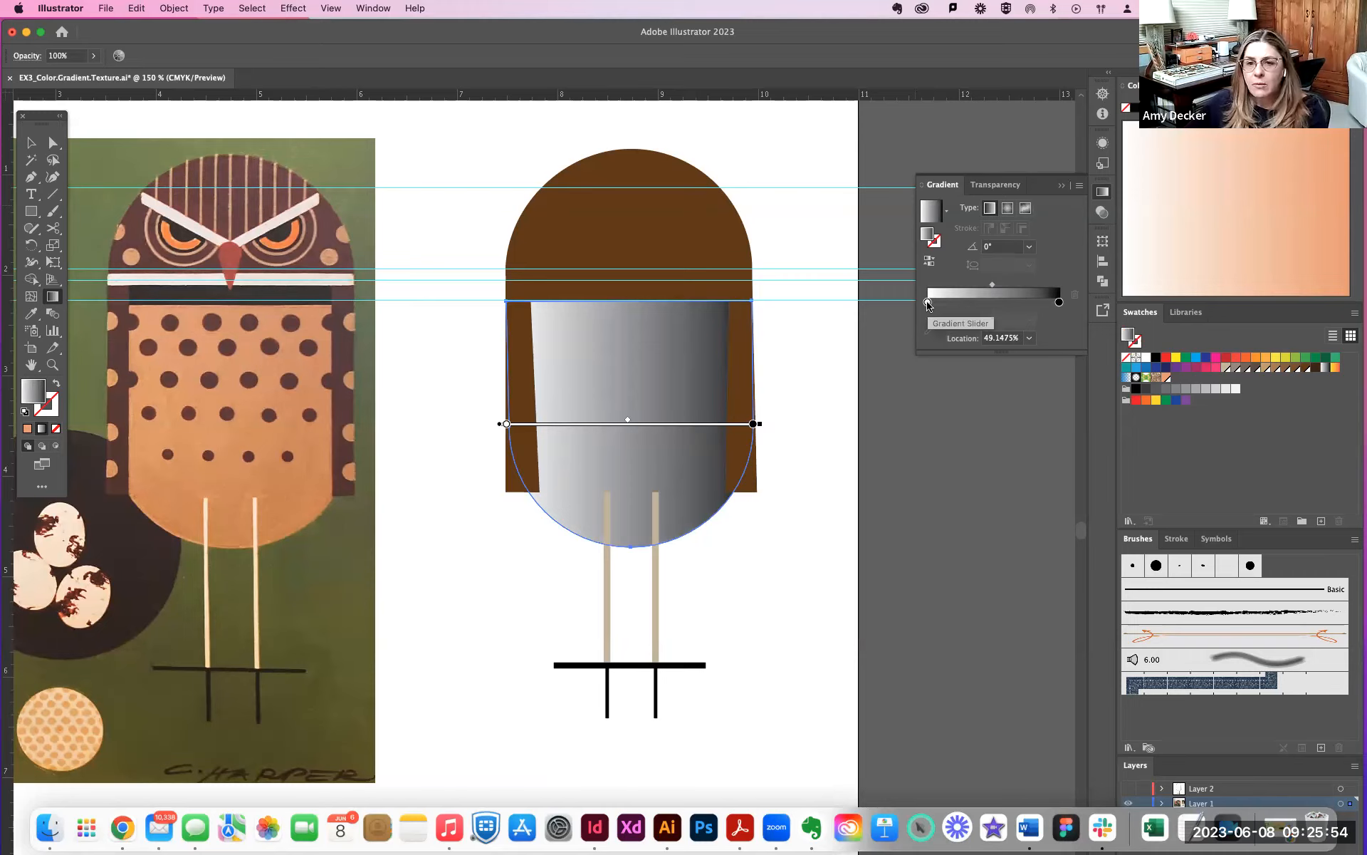
left_click(927, 303)
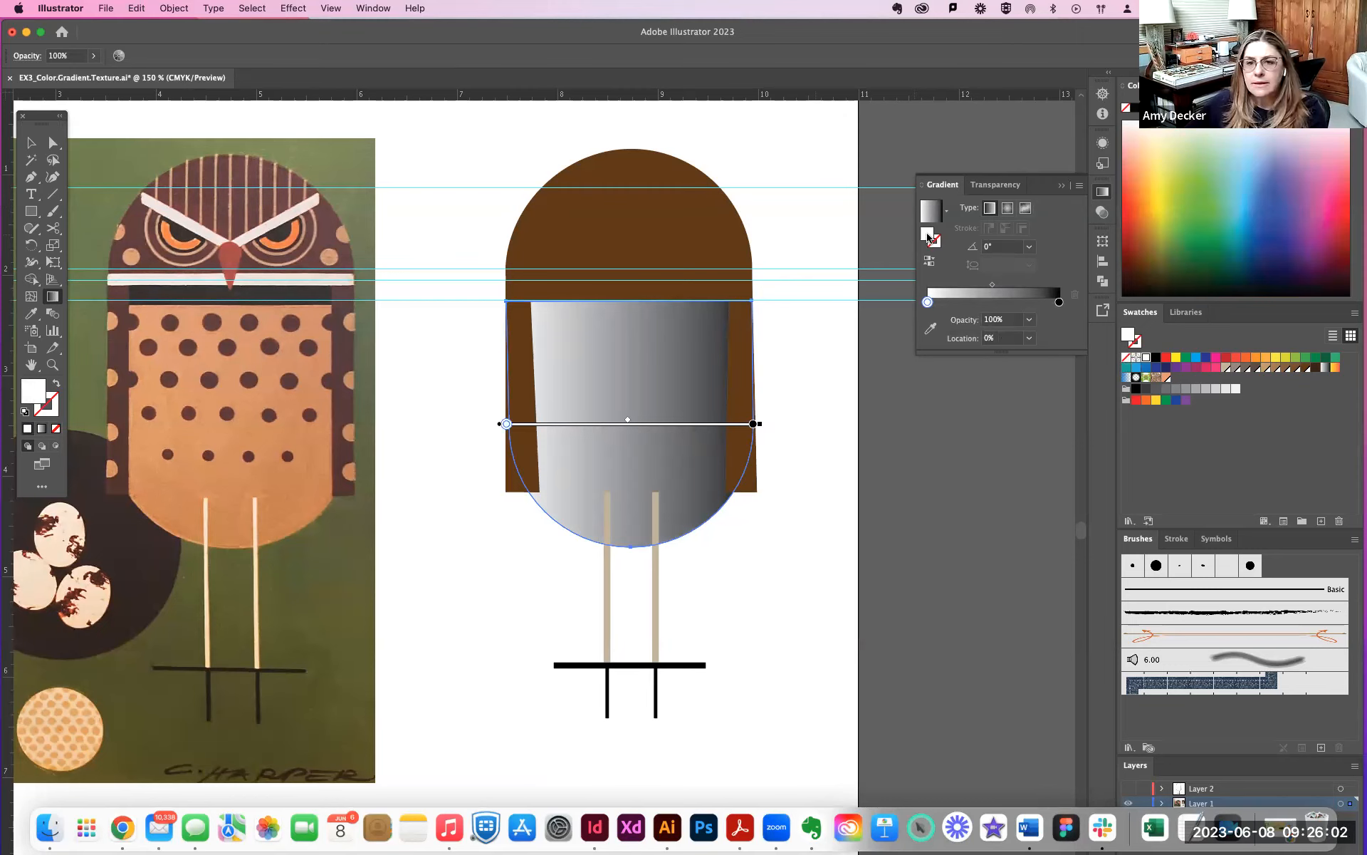
double_click(930, 239)
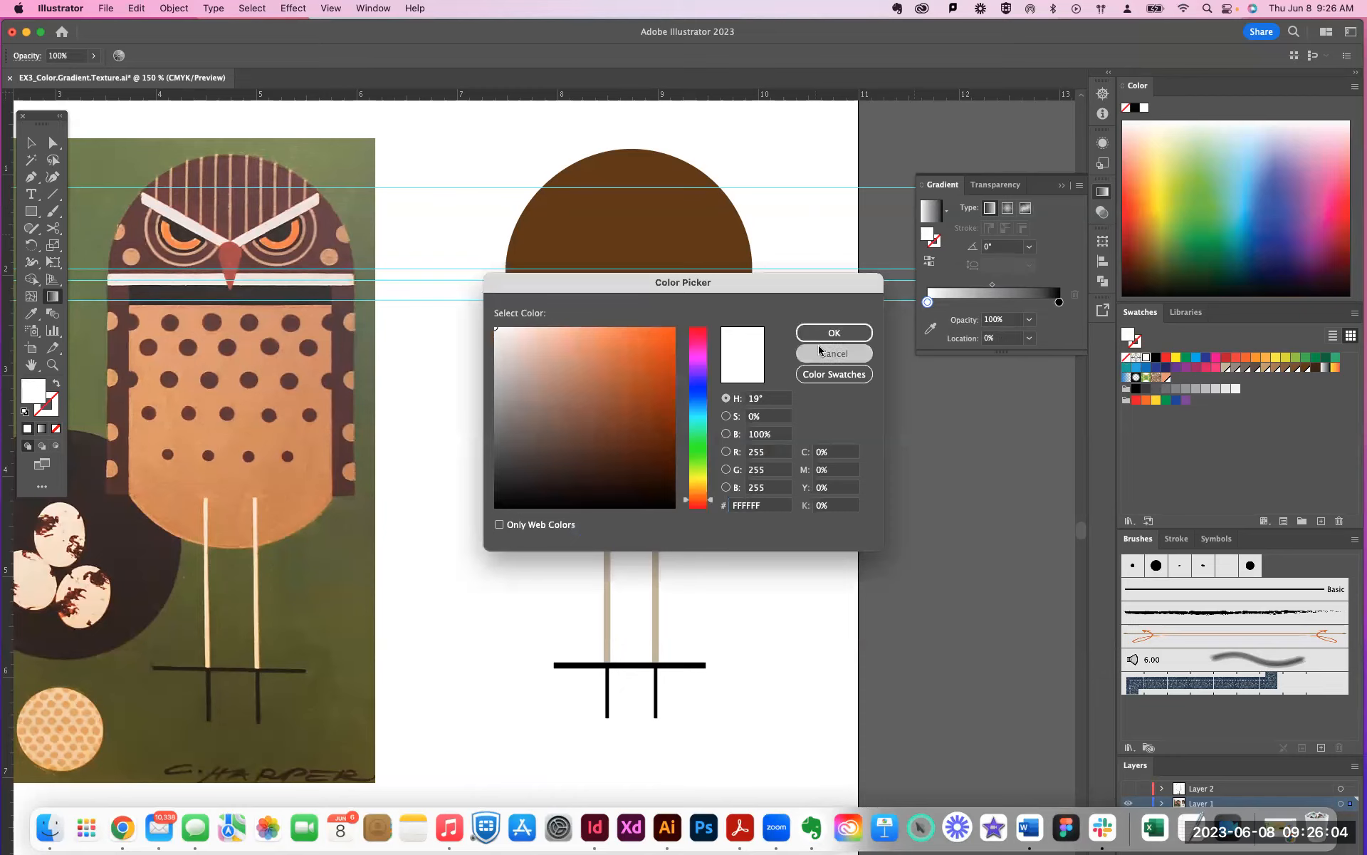
left_click(819, 351)
left_click_drag(1130, 342, 1136, 358)
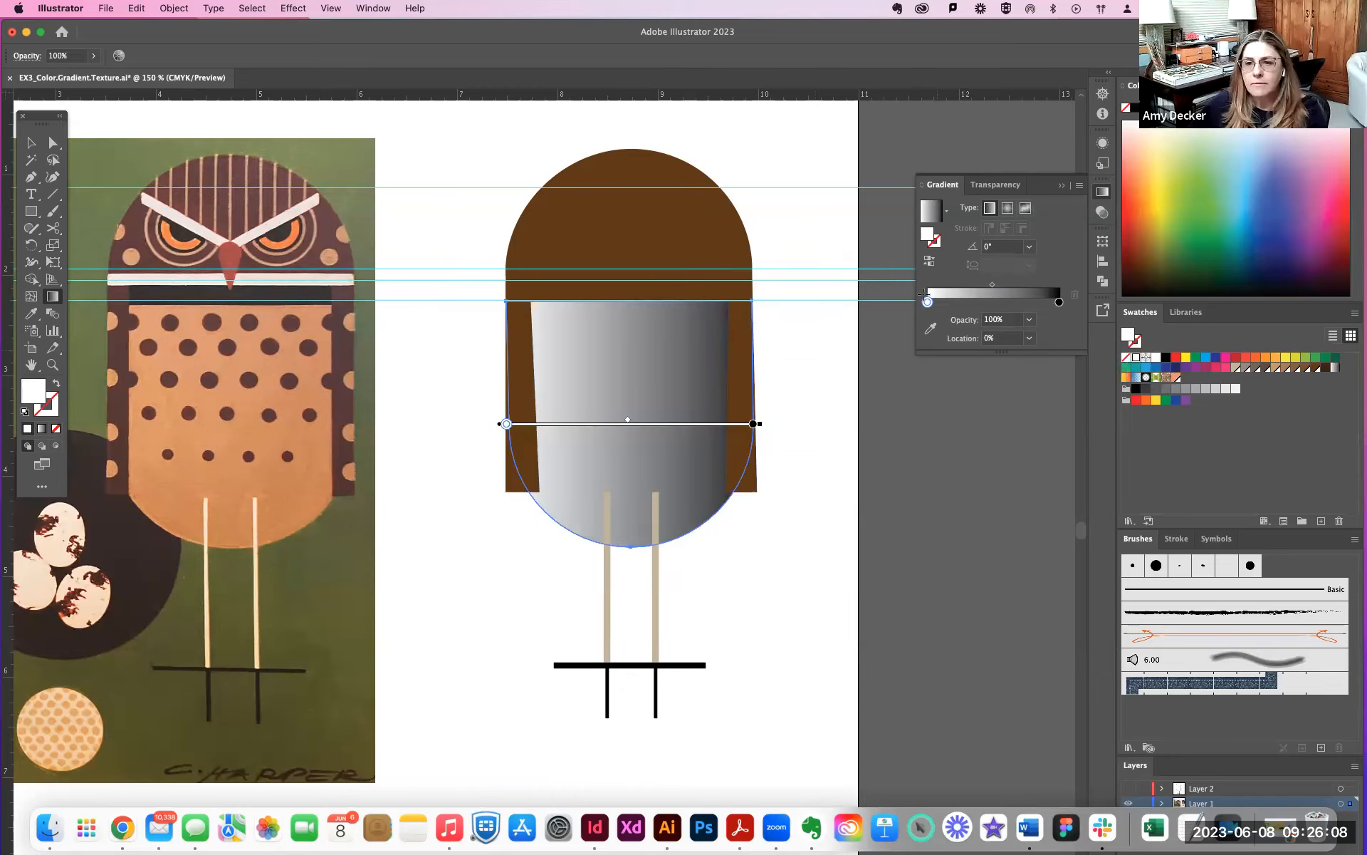
left_click(930, 238)
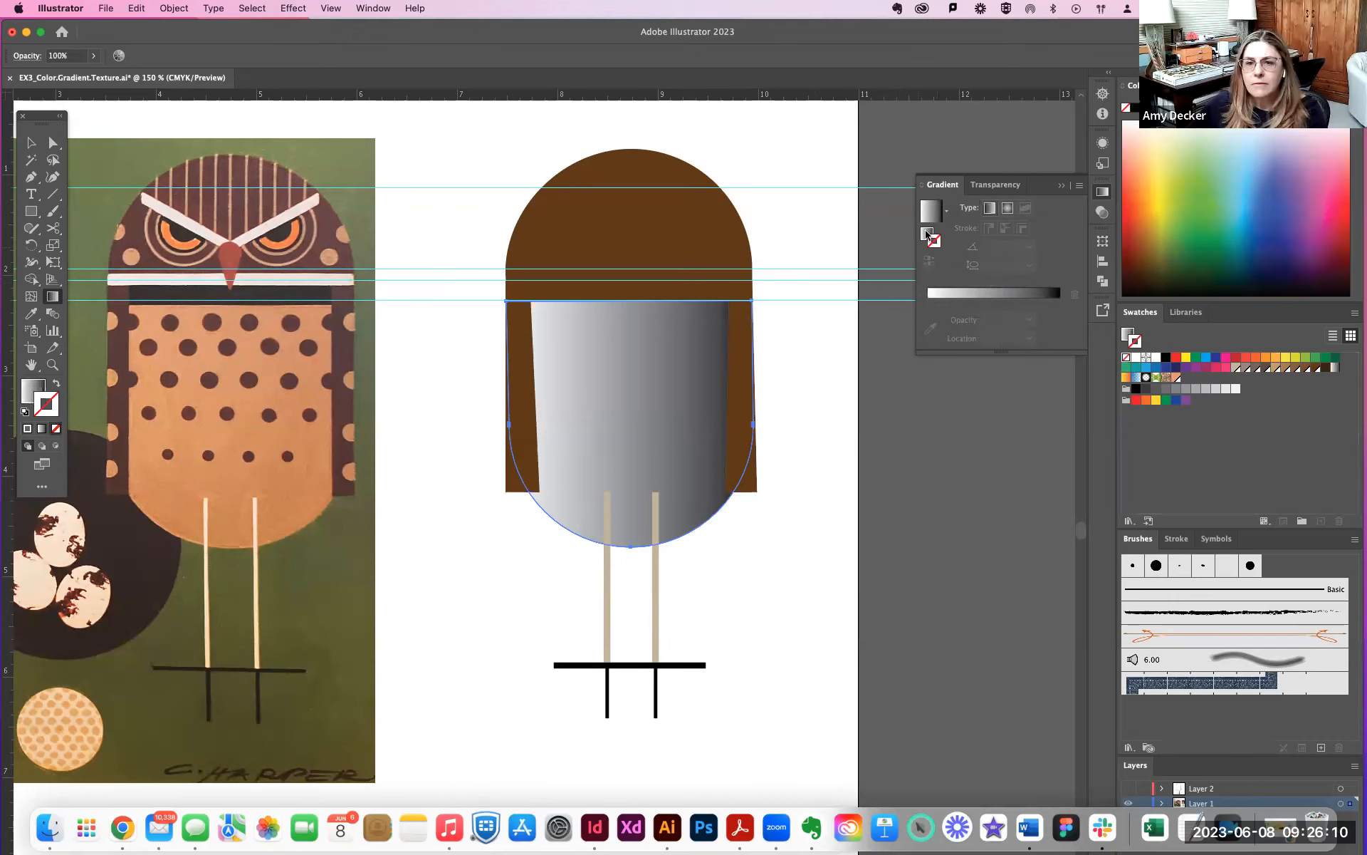
double_click(927, 233)
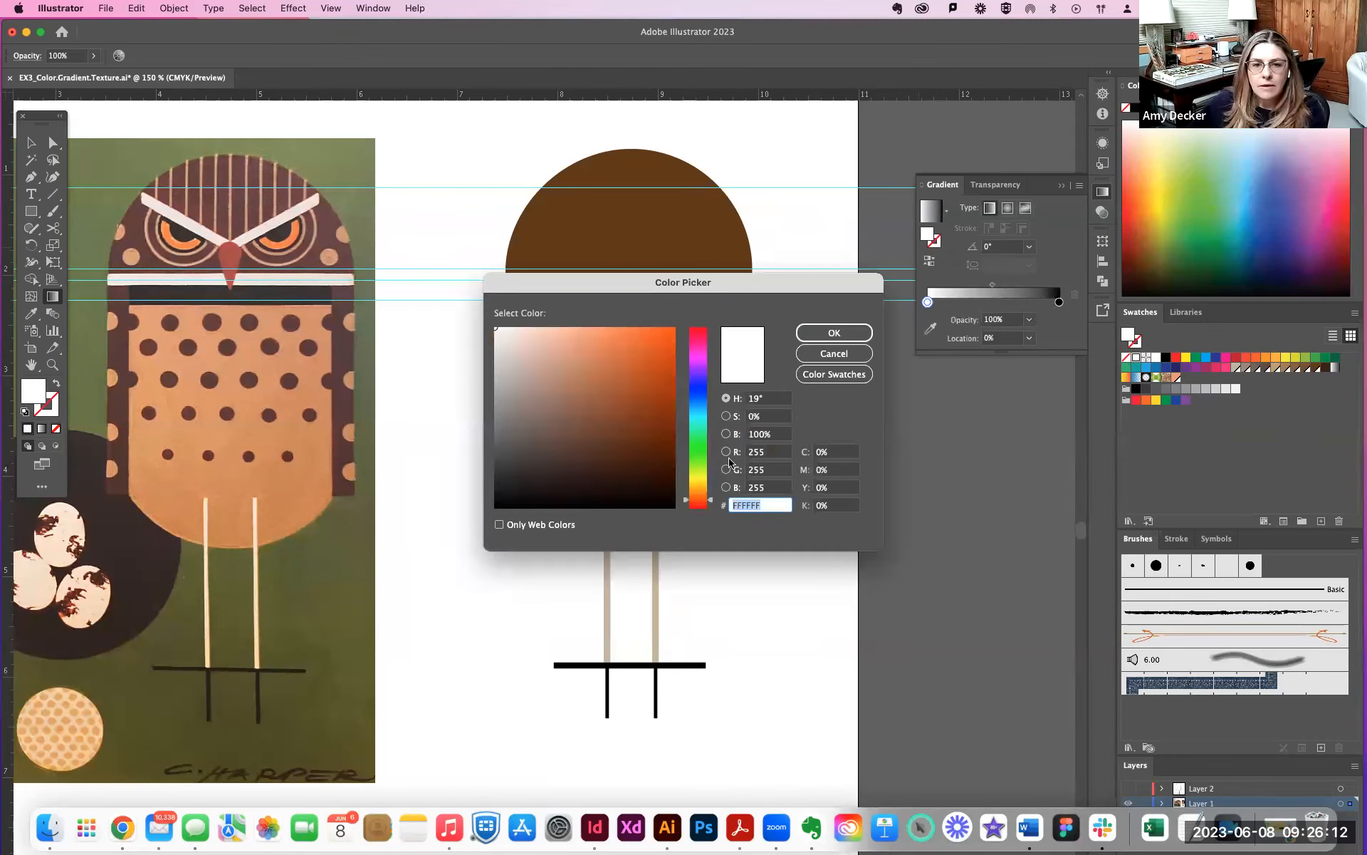
left_click(834, 374)
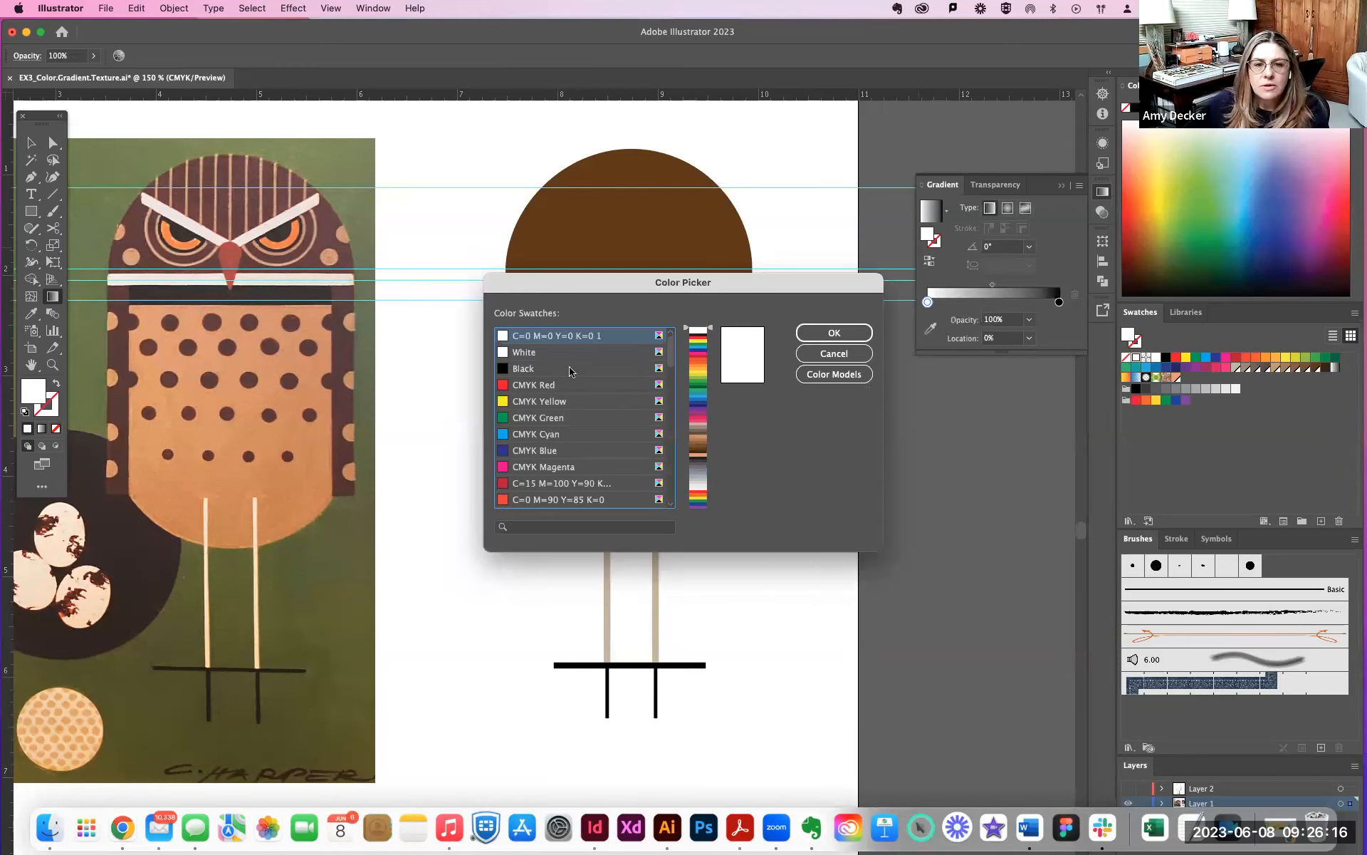
scroll(572, 372, "down", 5)
scroll(575, 372, "up", 5)
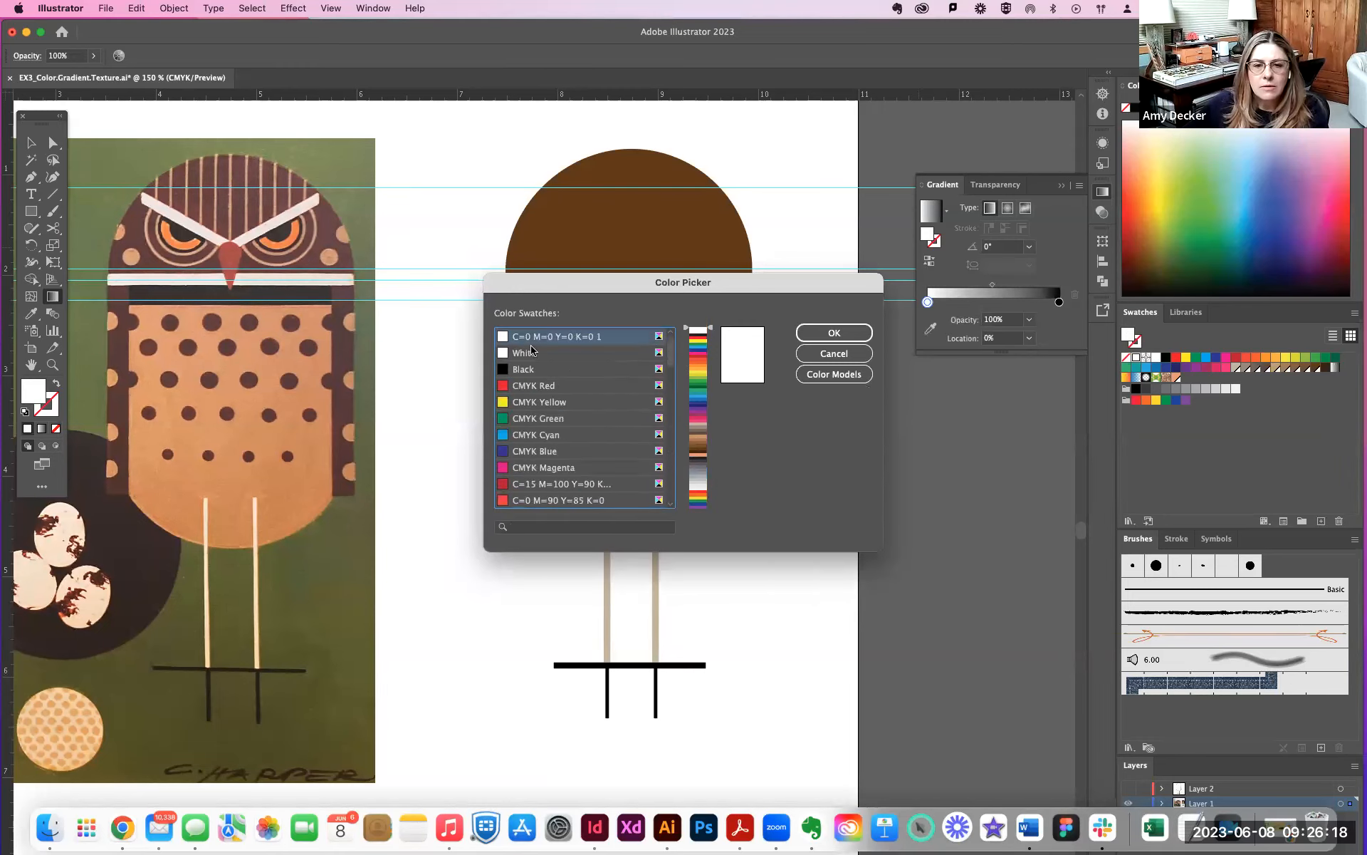
left_click(834, 353)
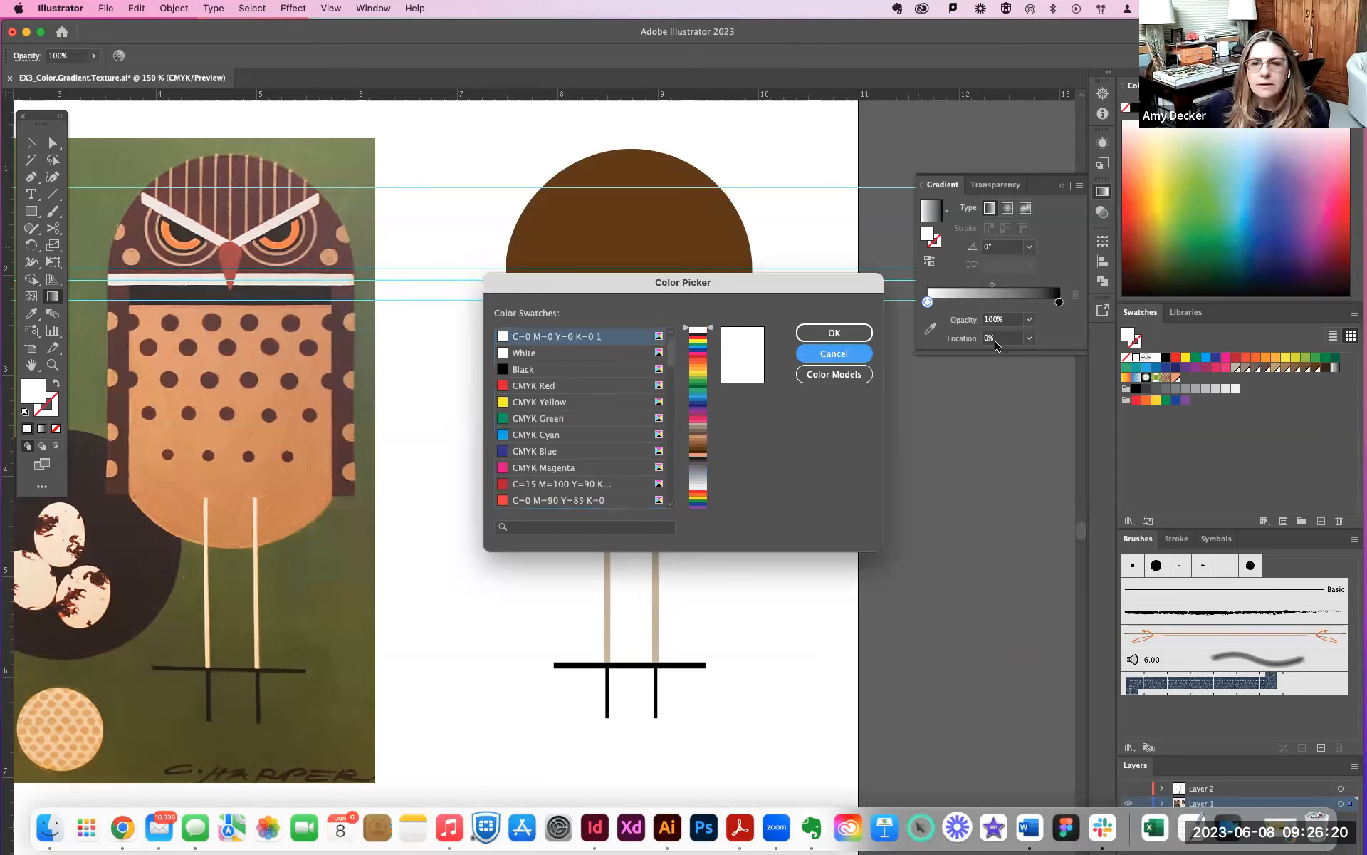
double_click(1128, 336)
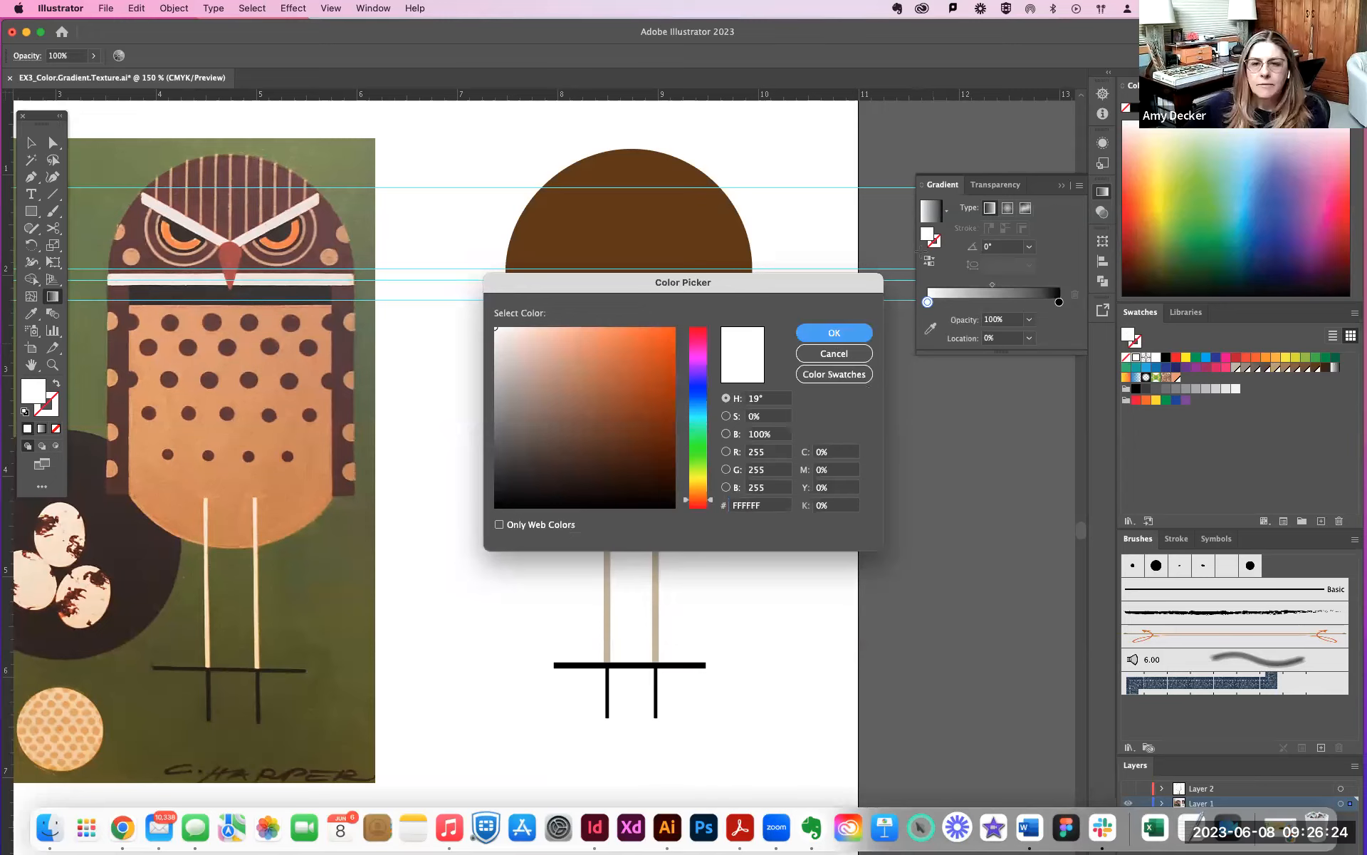
key("Return")
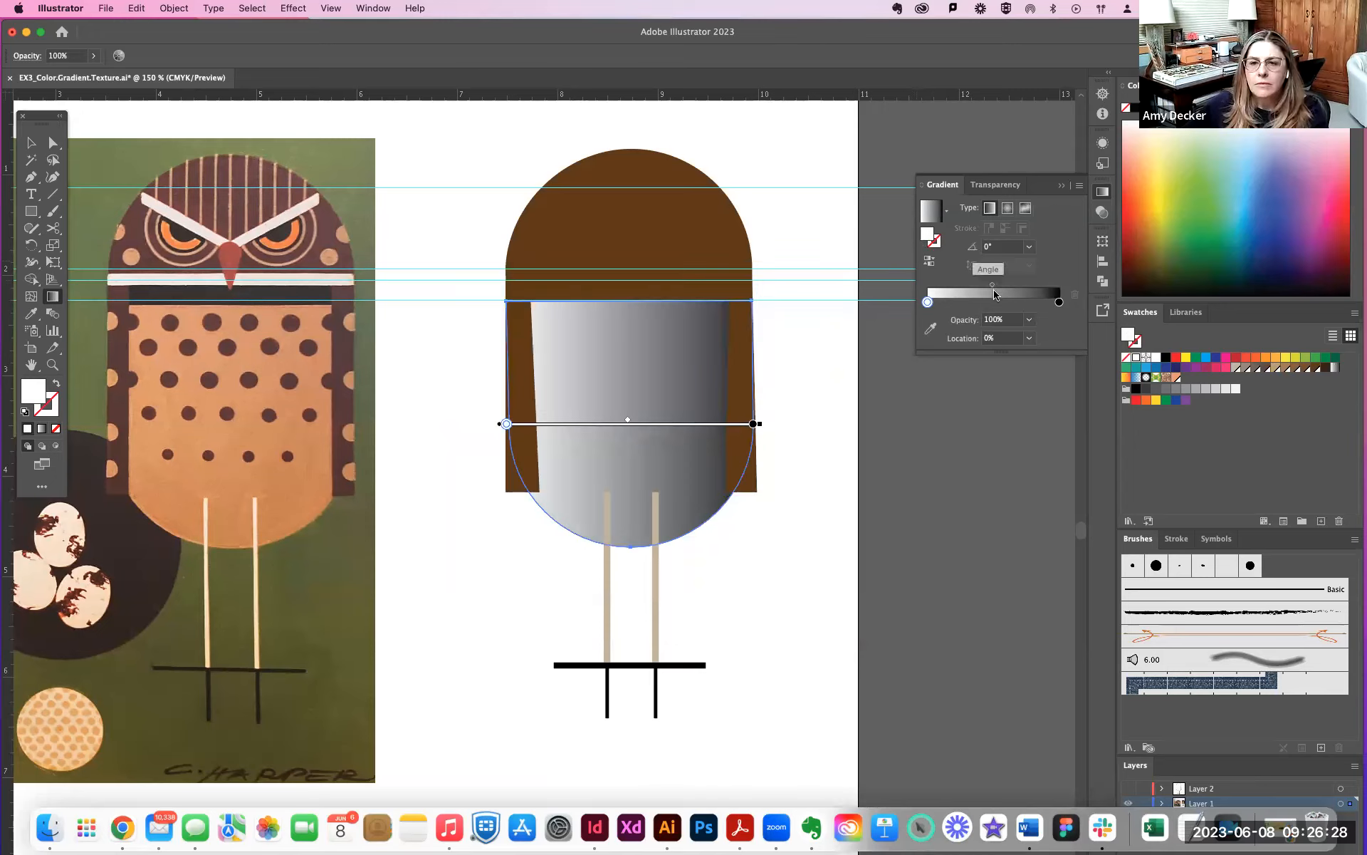
- Set the opacity of the body gradient's white start stop to 0%
double_click(994, 320)
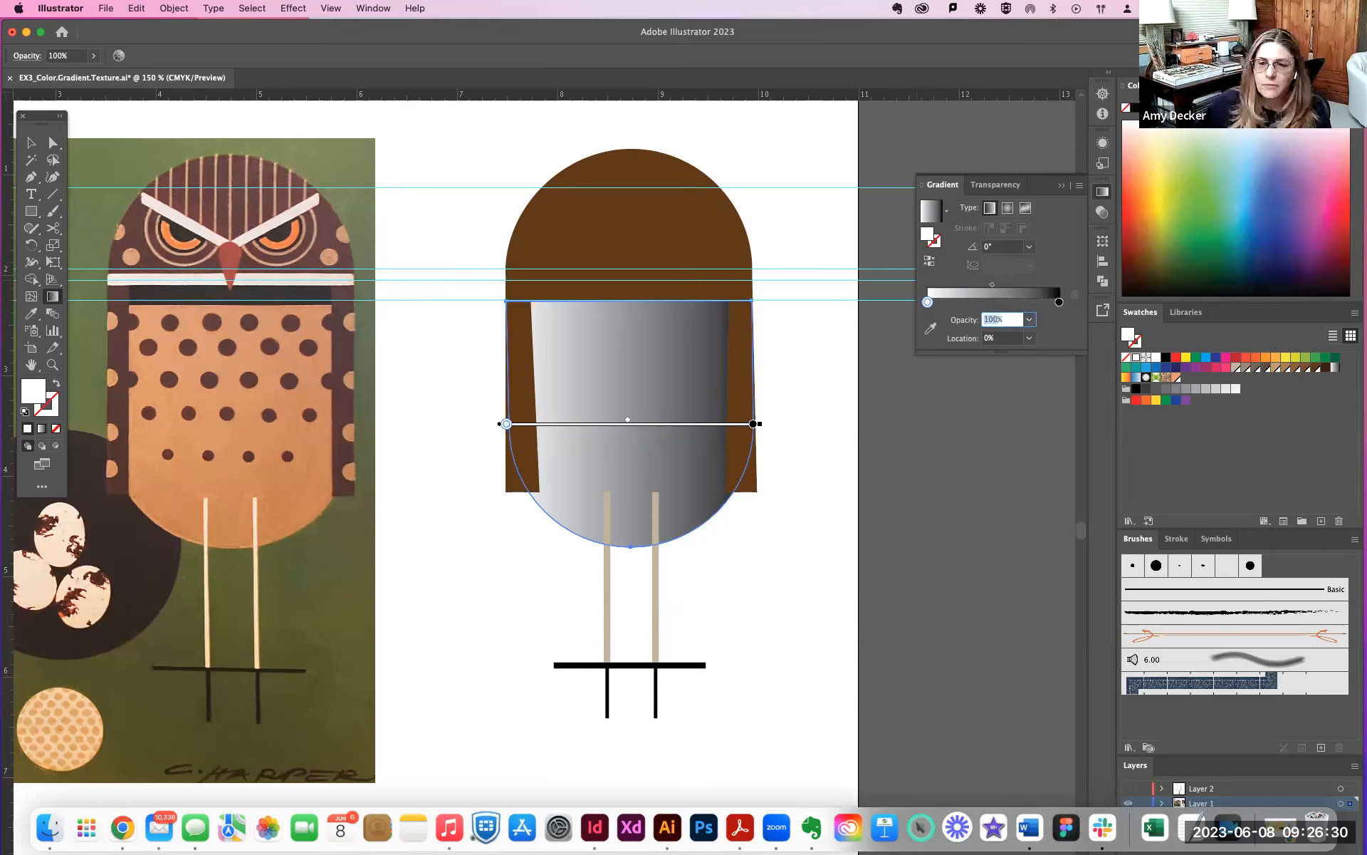
type("0")
key("Return")
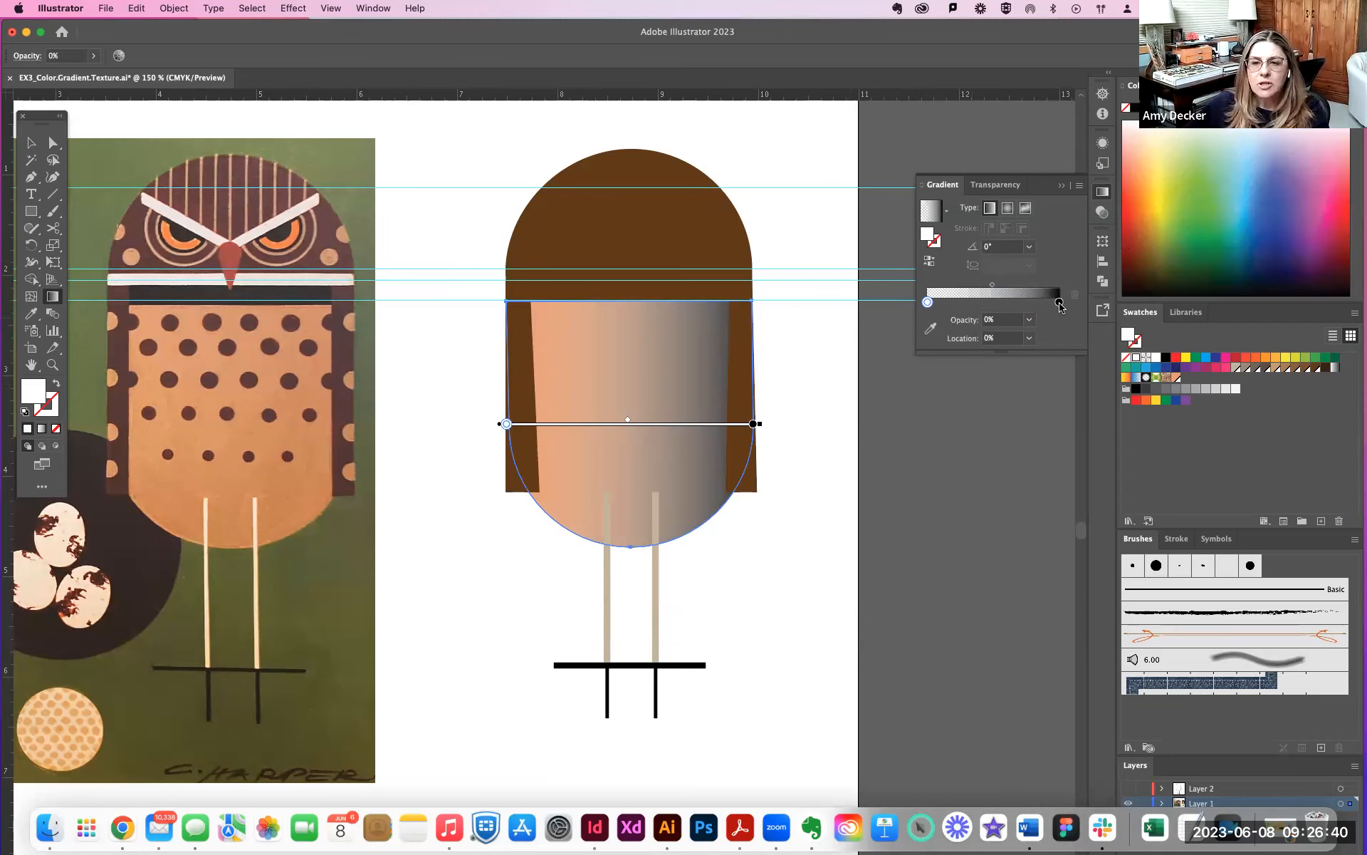
- Recolor the body gradient's black end stop with a medium brown swatch
left_click(1059, 305)
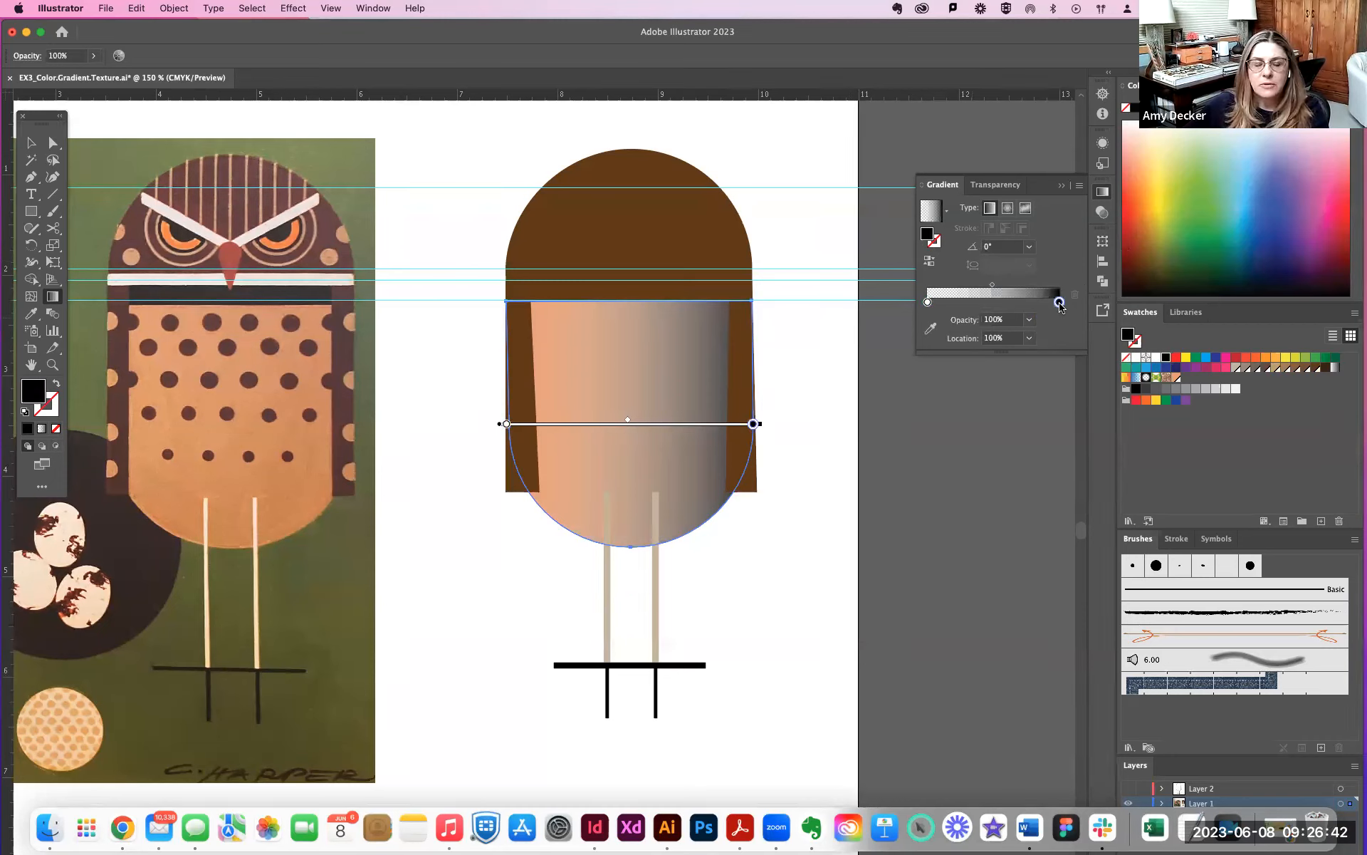
left_click(1298, 368)
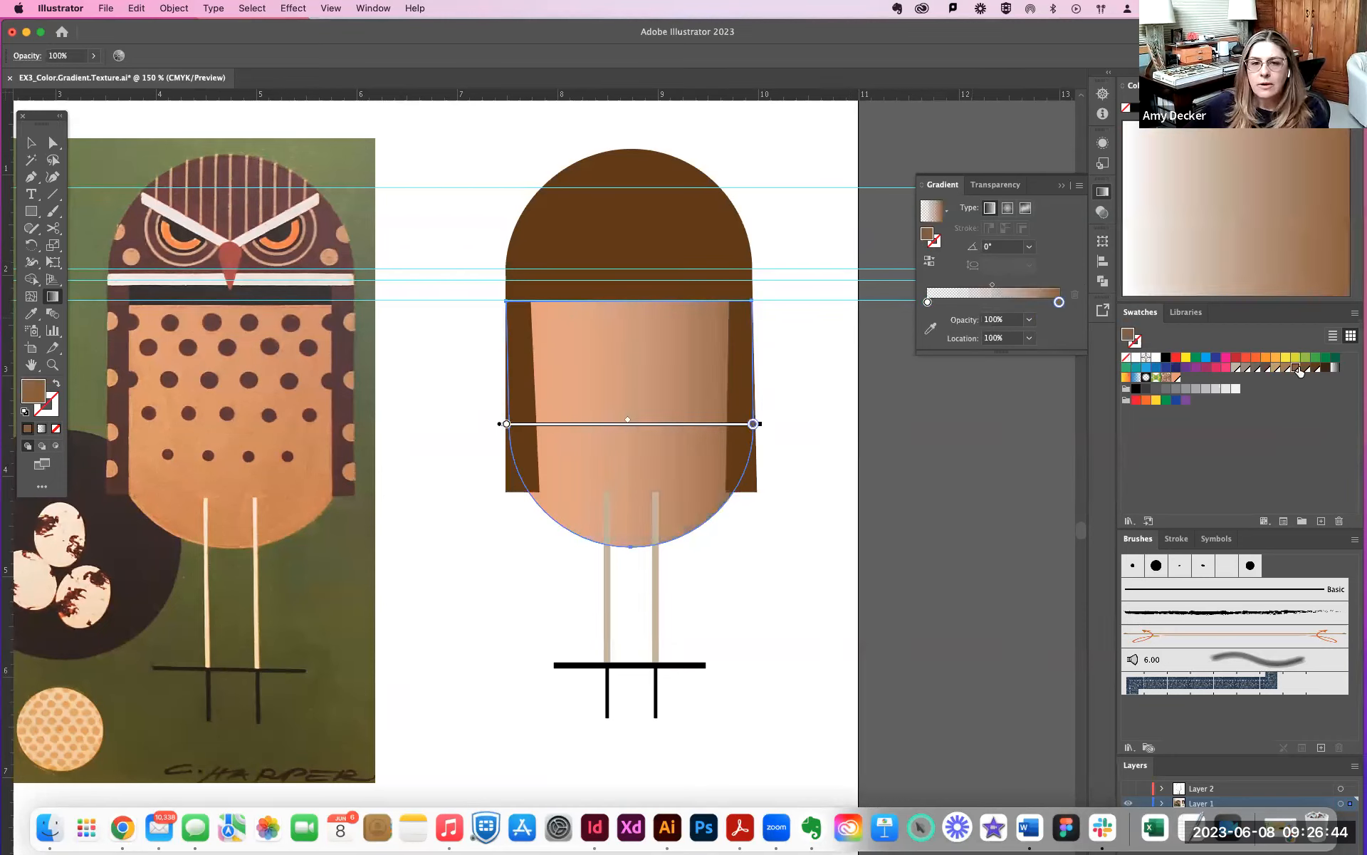
left_click(1306, 369)
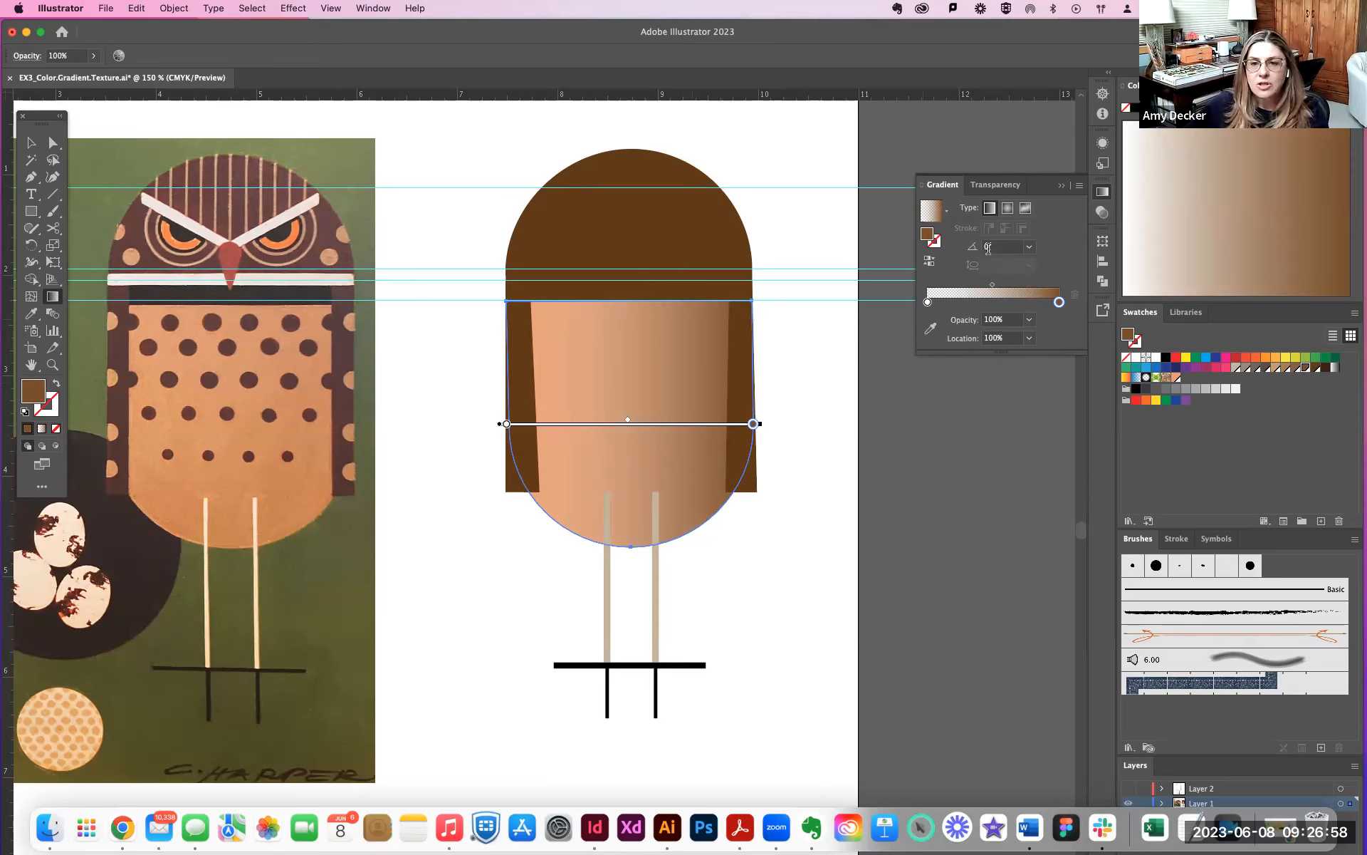
- Set the body gradient's angle to -90° after trying 90°, and shift the gradient midpoint to about 40%
left_click(1030, 248)
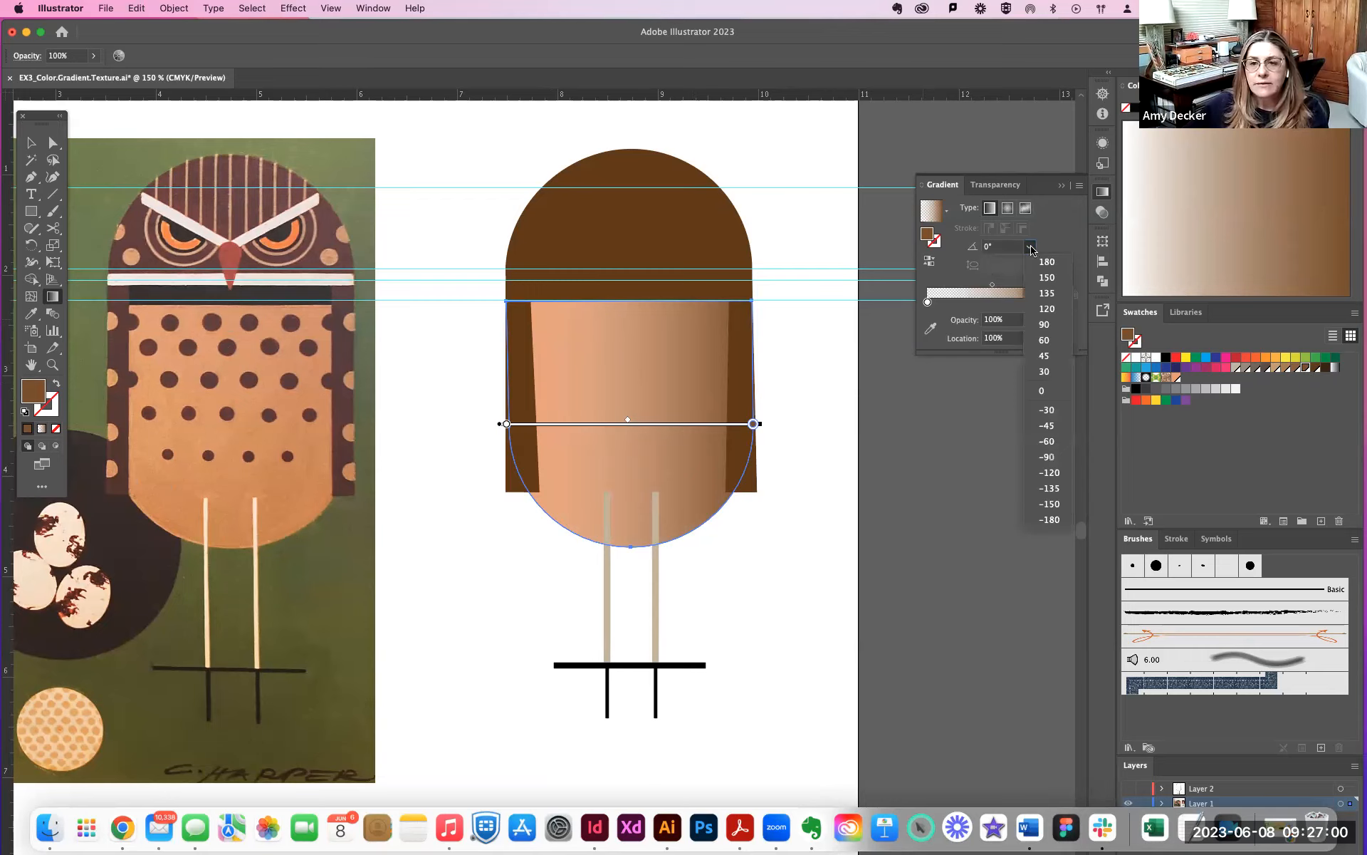
left_click(1057, 325)
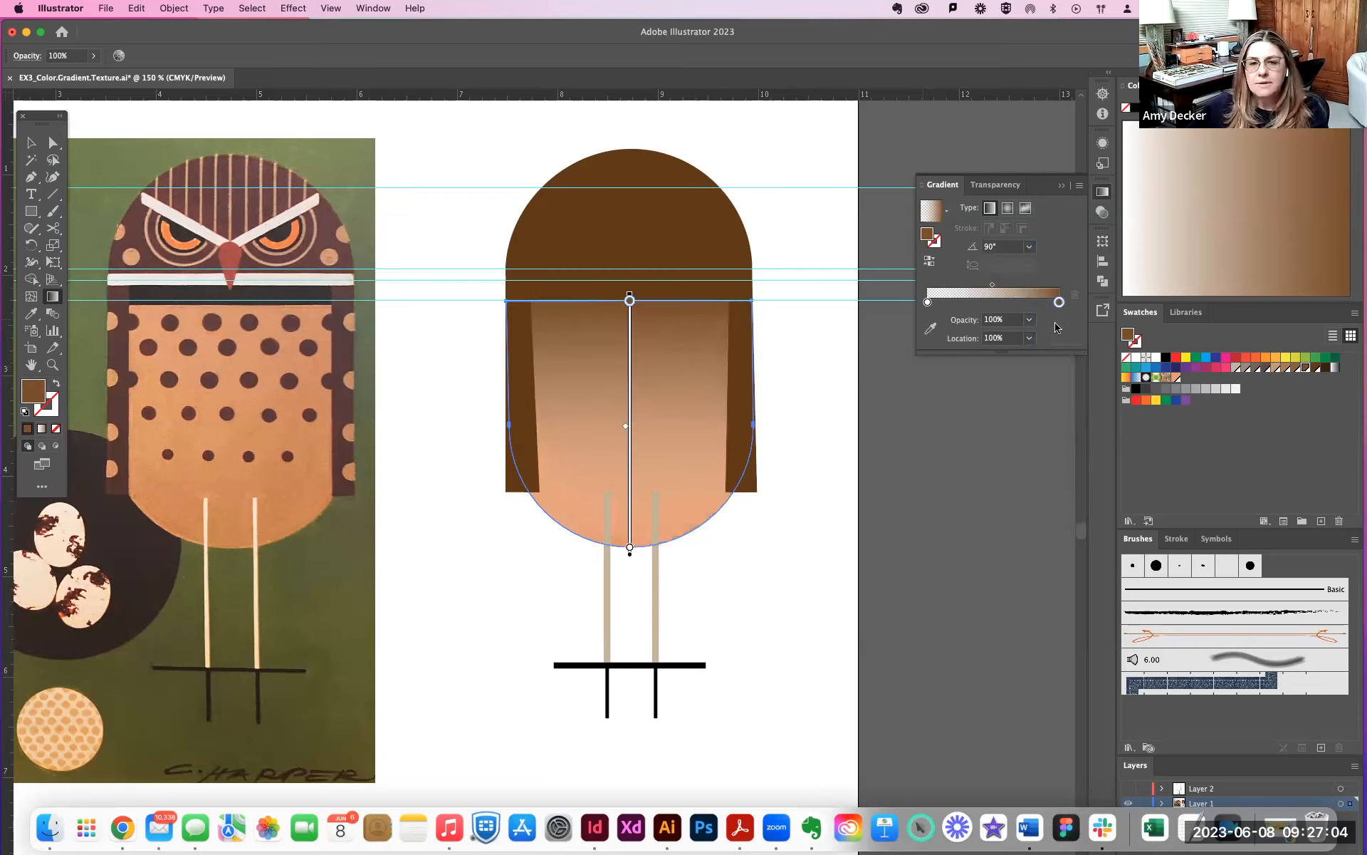
left_click(1030, 247)
left_click(1054, 456)
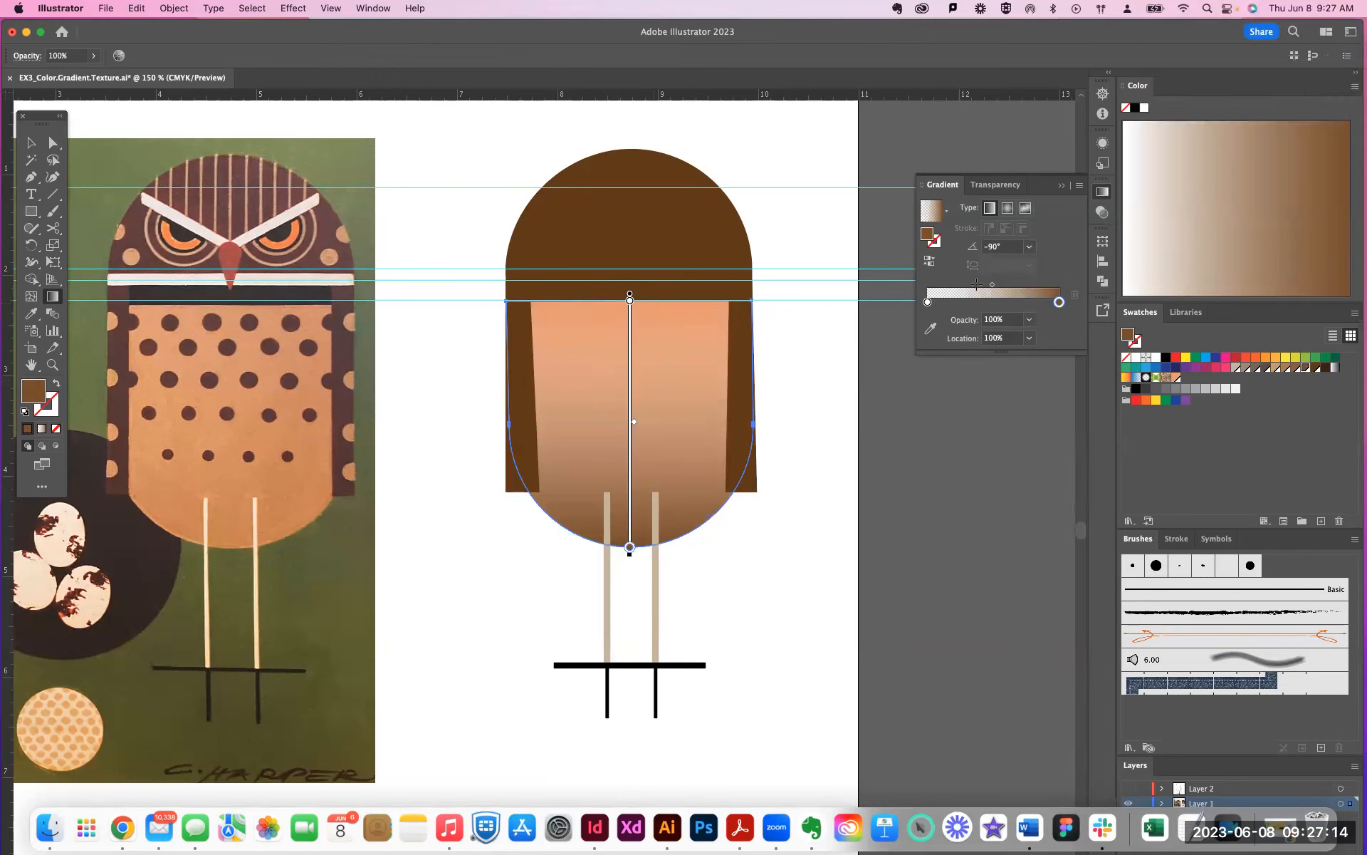
left_click_drag(995, 287, 980, 287)
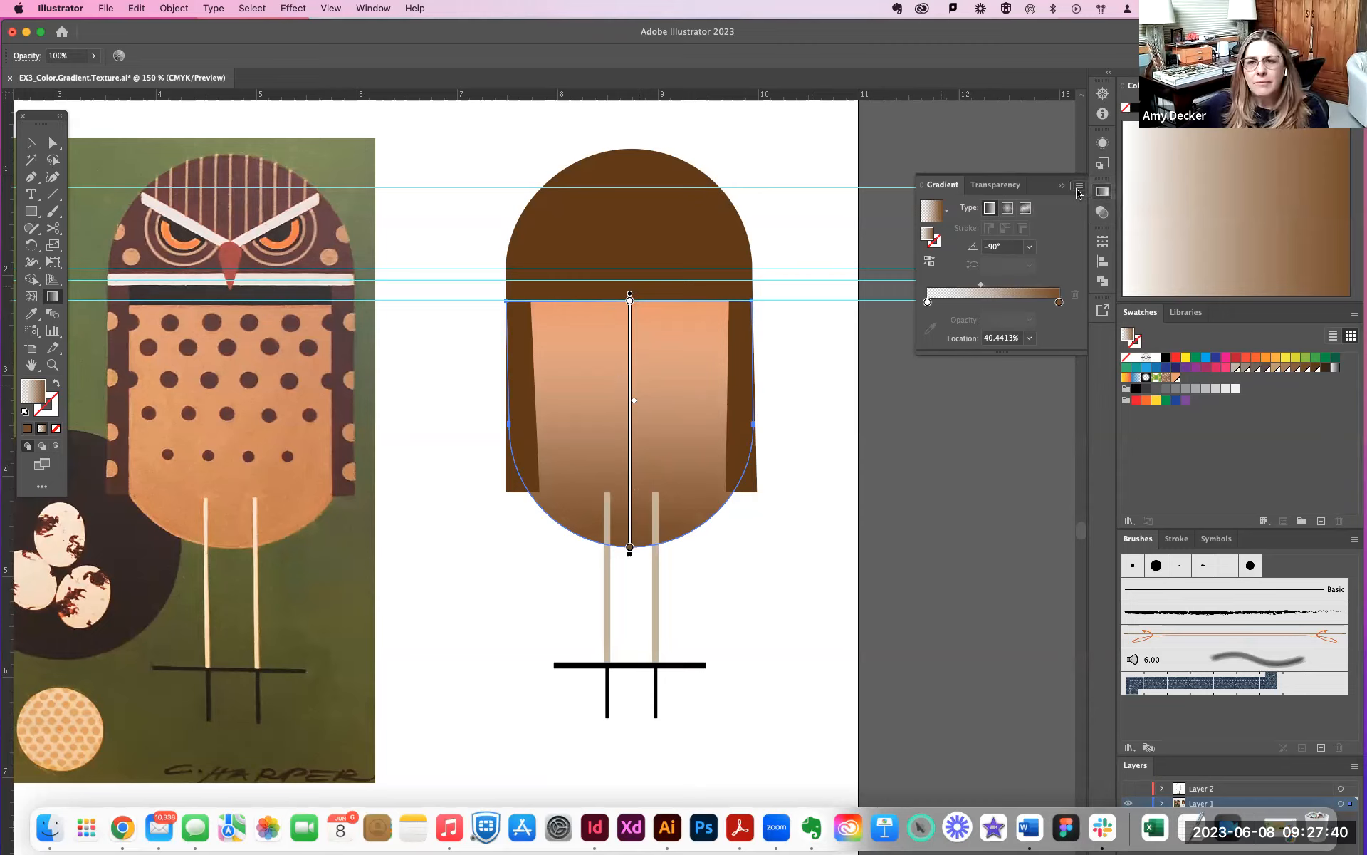
- Try the radial and freeform gradient types on the body, and return to a linear gradient at -90°
left_click(1007, 208)
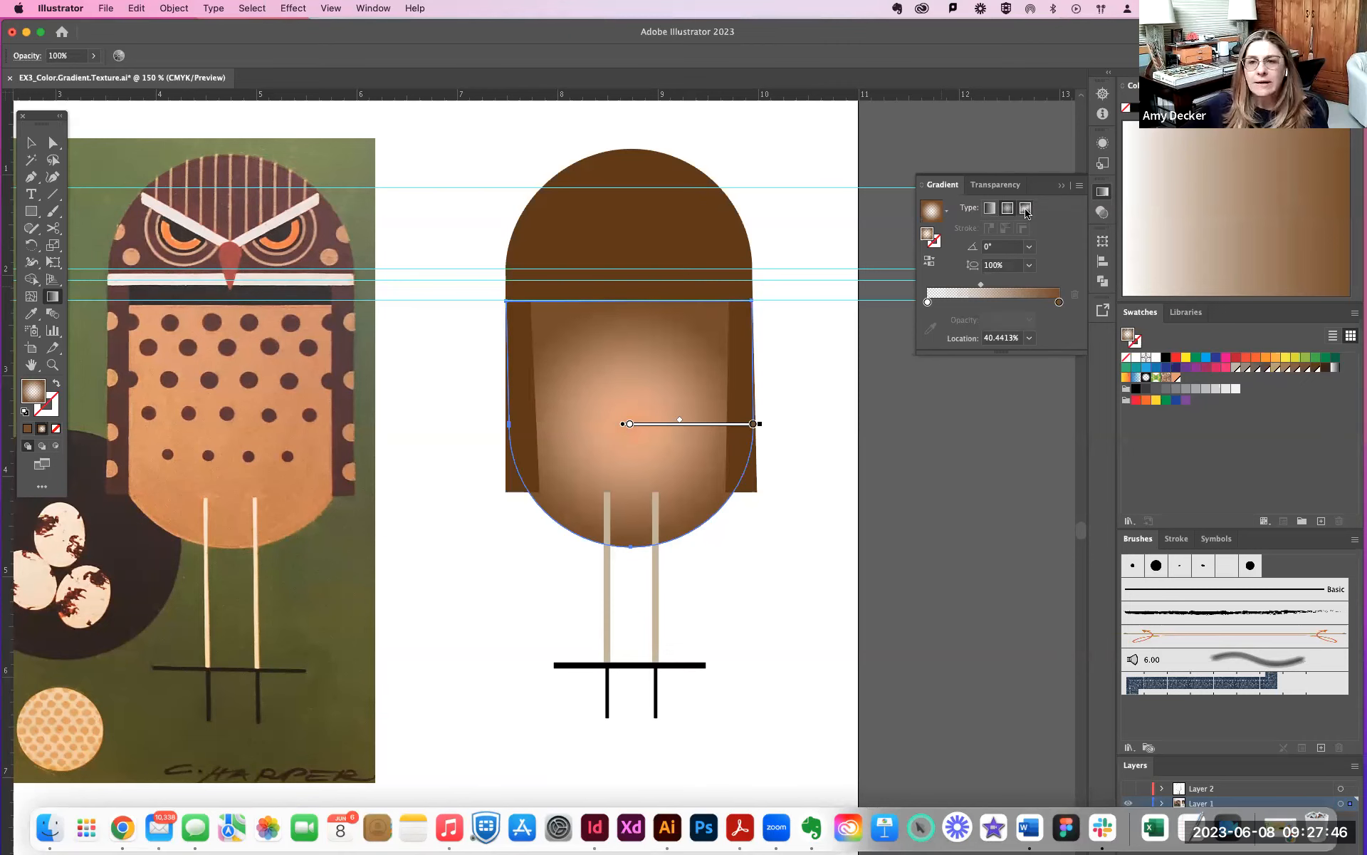
left_click(1025, 209)
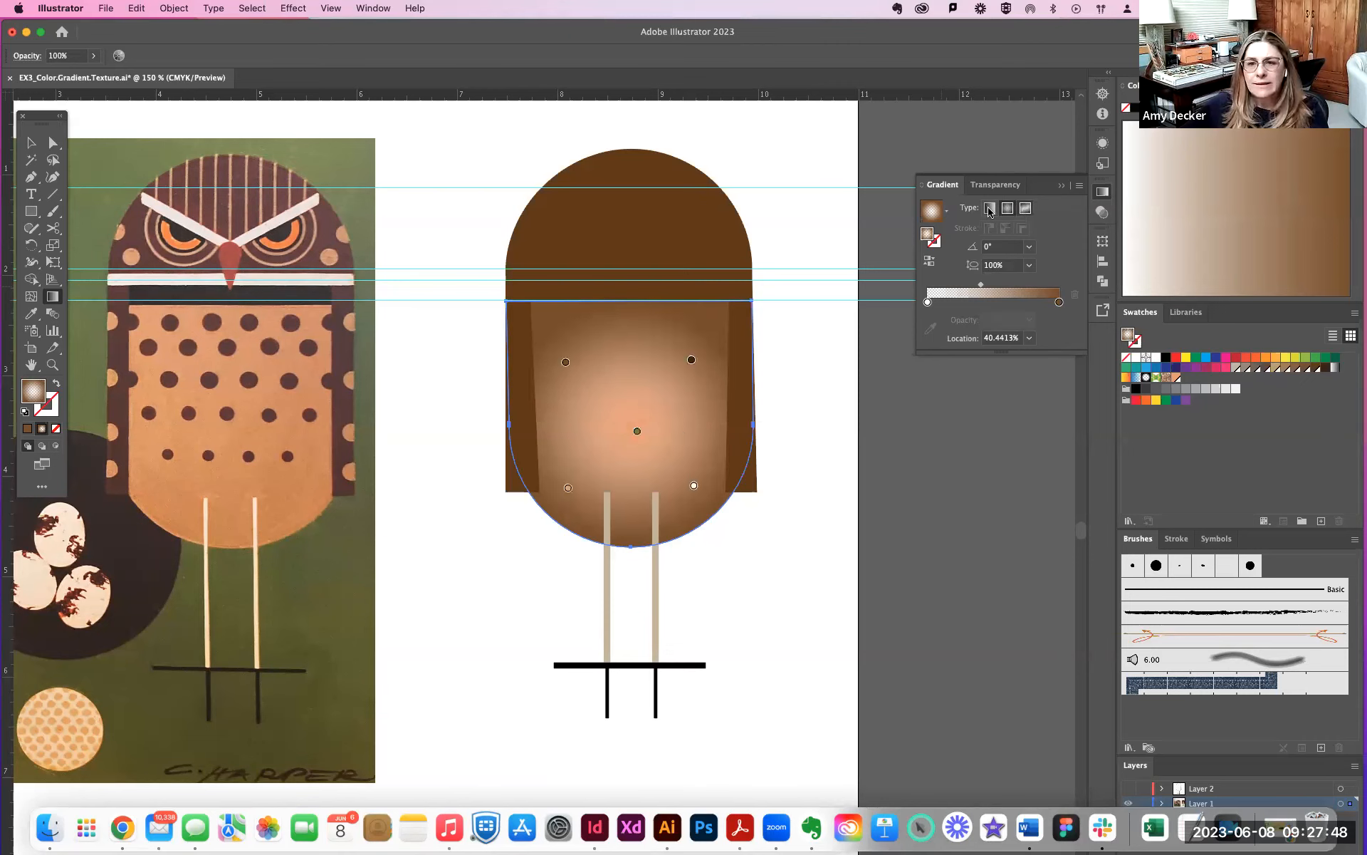
left_click(990, 208)
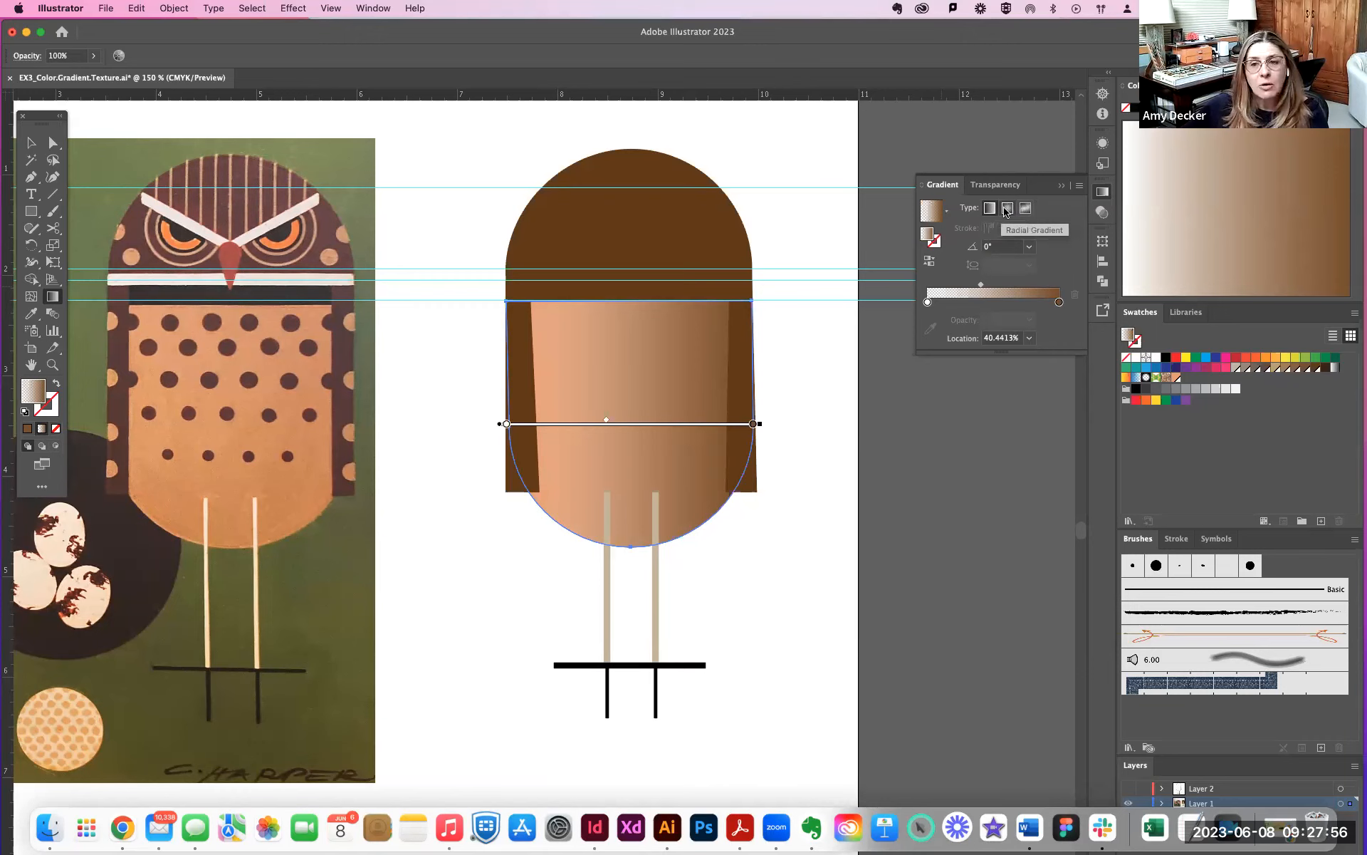
left_click(1007, 208)
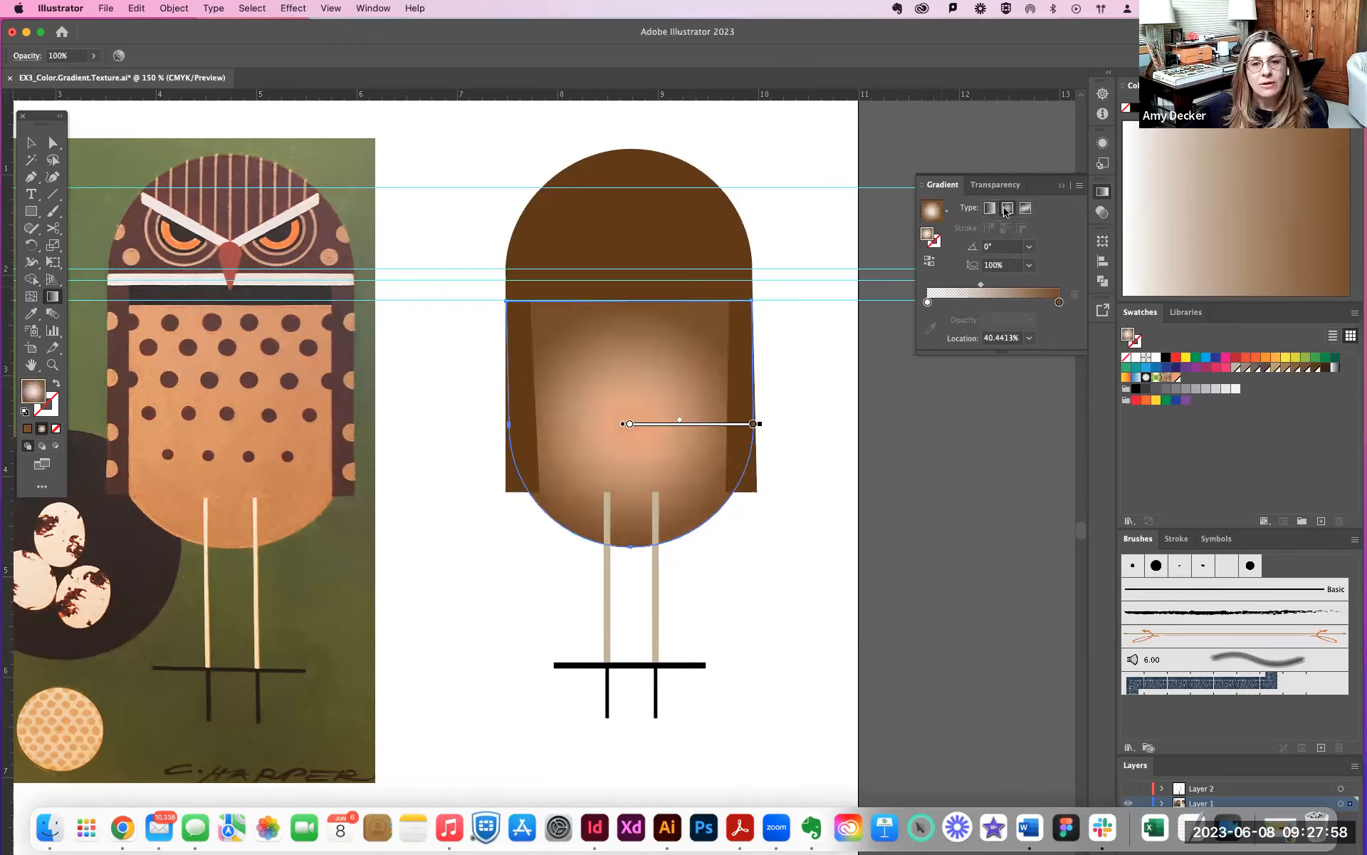
left_click(990, 208)
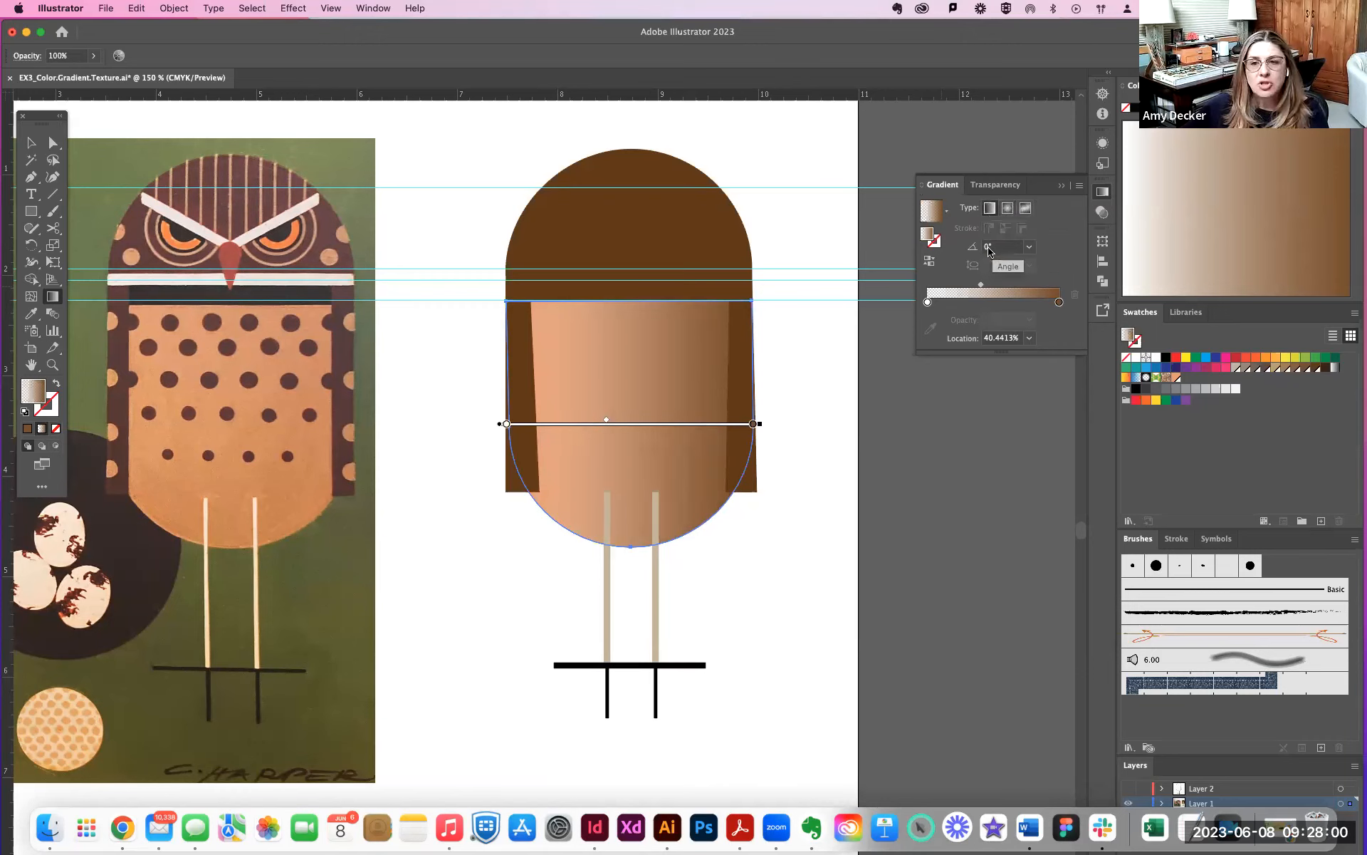
left_click(983, 247)
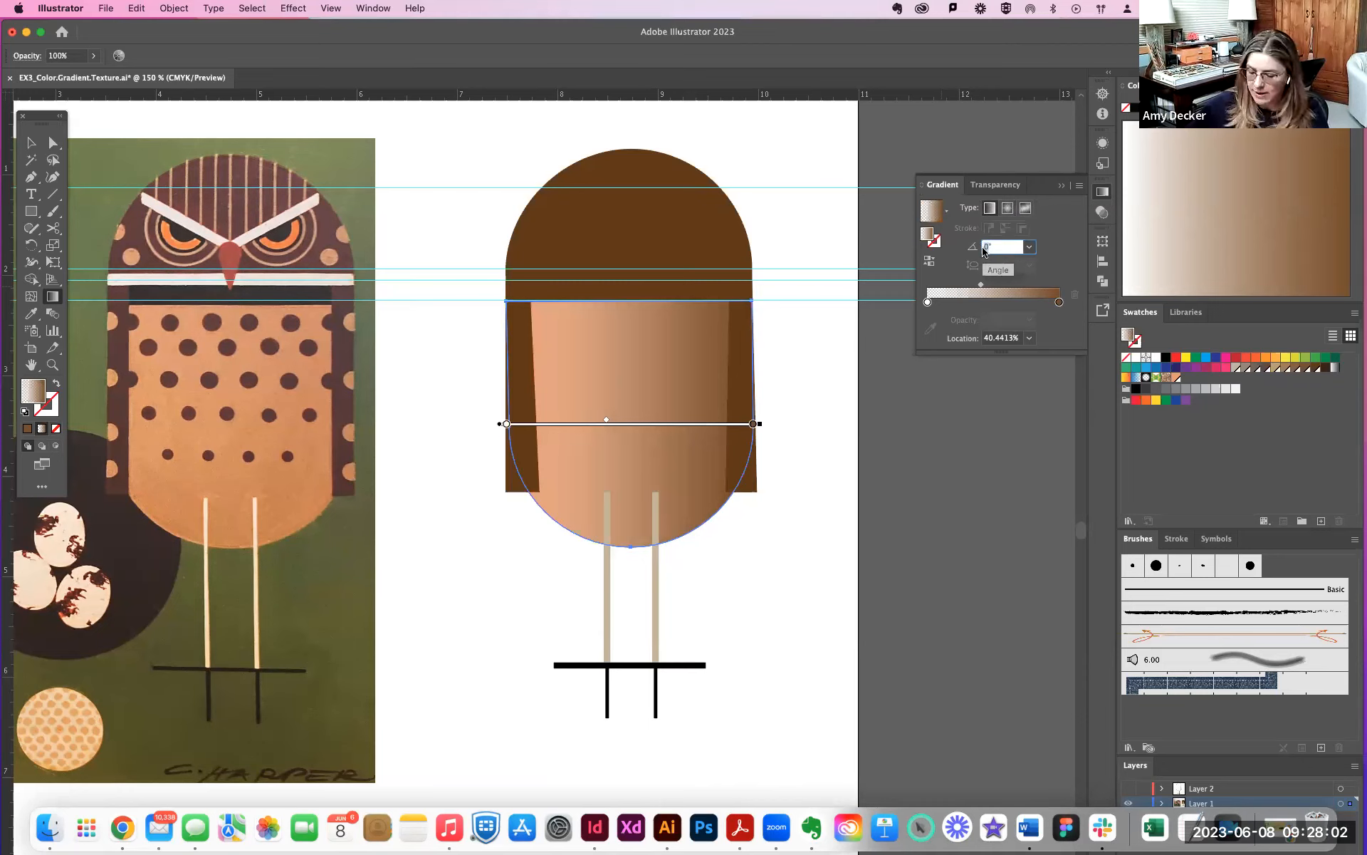
key("Return")
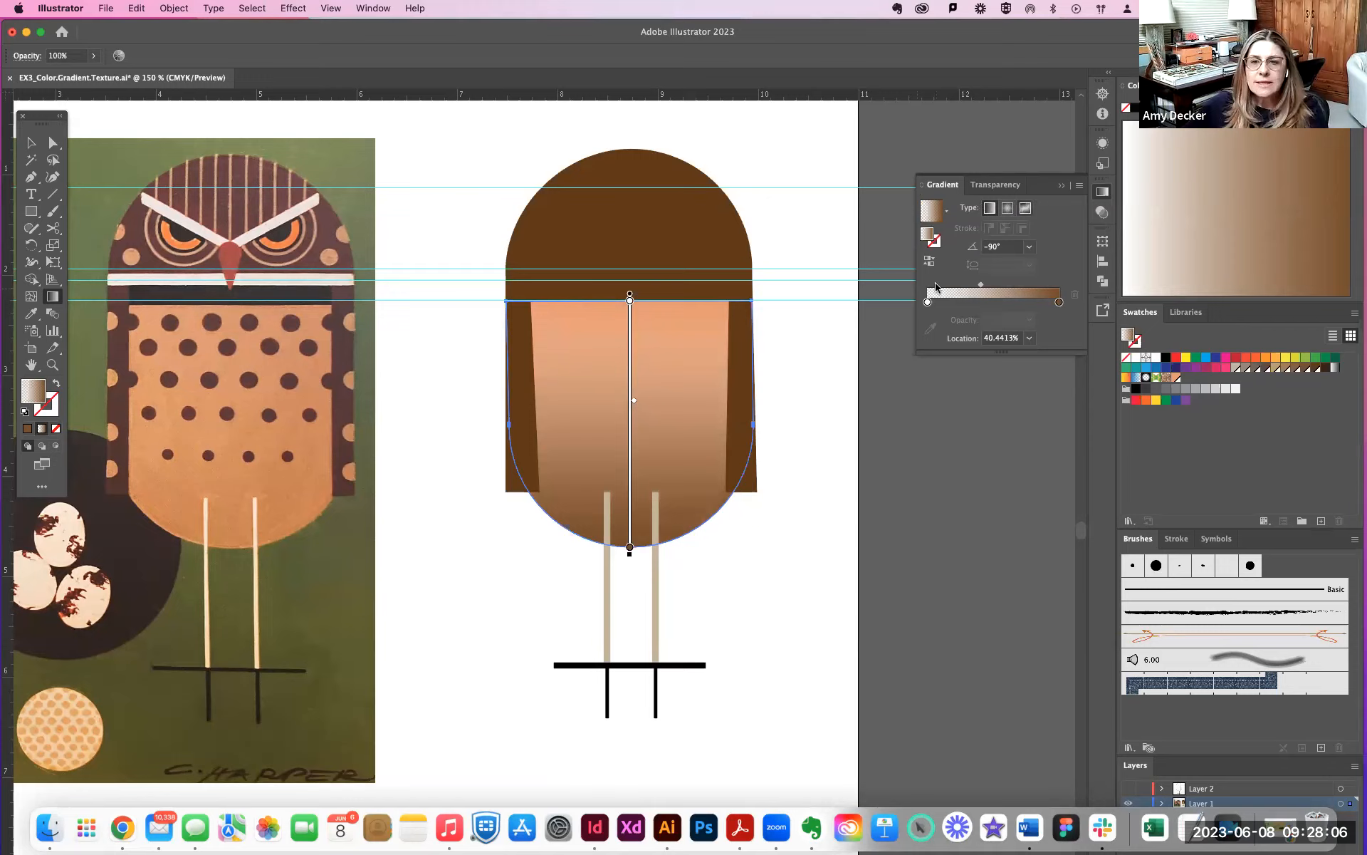
- Move the midpoint of the body's linear gradient to about 53%
mouse_move(982, 284)
left_mouse_down()
mouse_move(1013, 287)
mouse_move(986, 285)
mouse_move(1001, 288)
left_mouse_up()
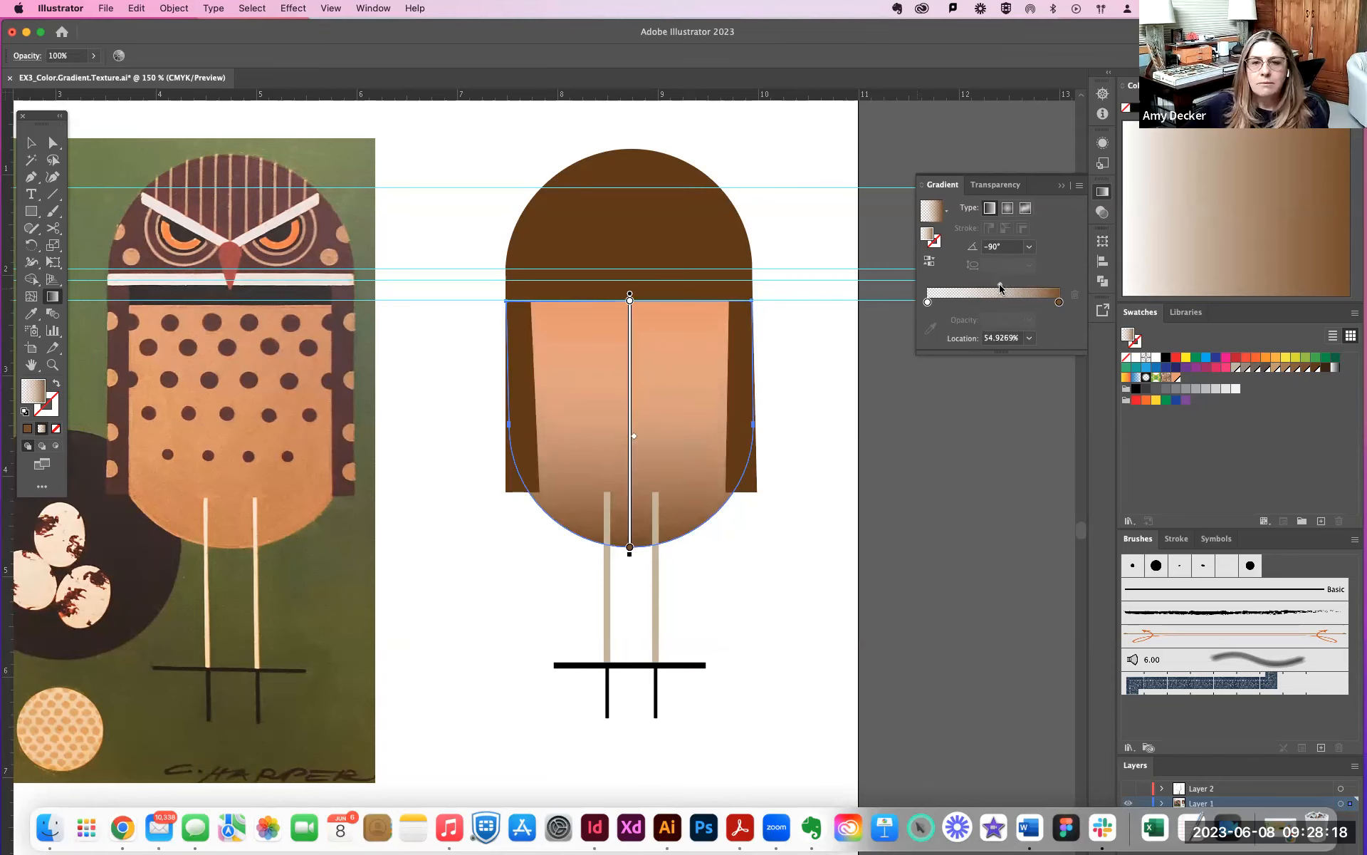
left_click_drag(1000, 287, 997, 287)
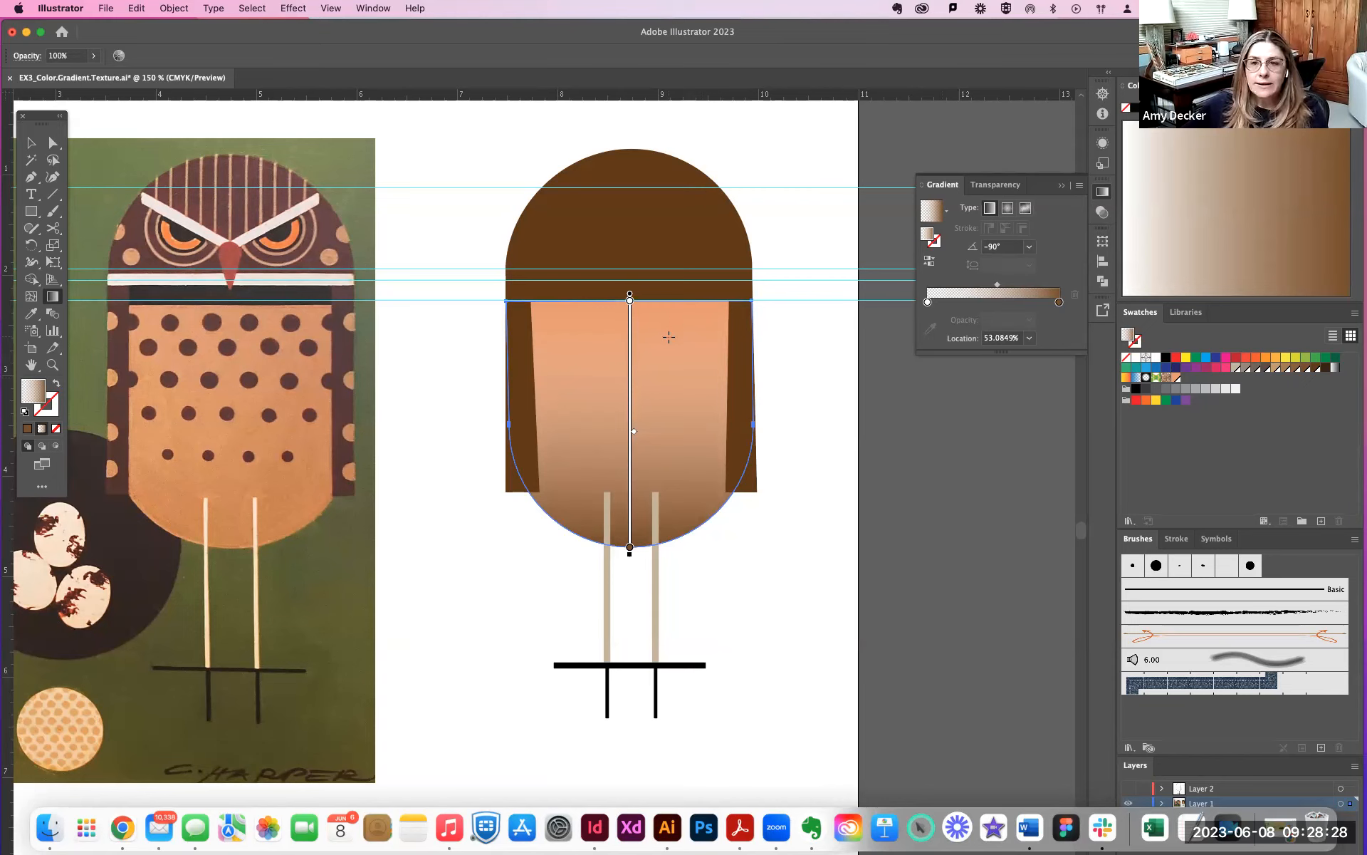
- Show the appearance attributes of the body's gradient shape and target its fill
left_click(372, 7)
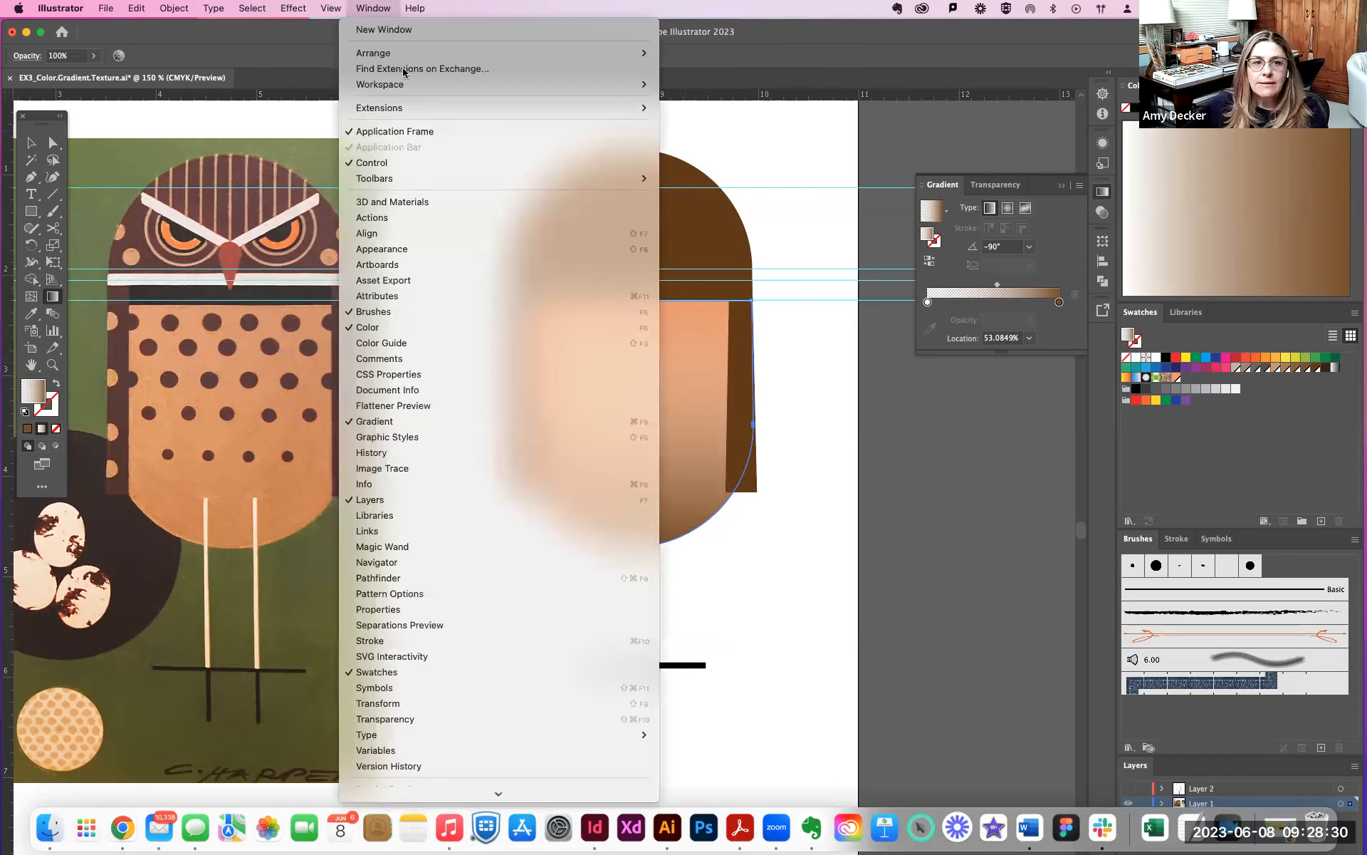
left_click(383, 249)
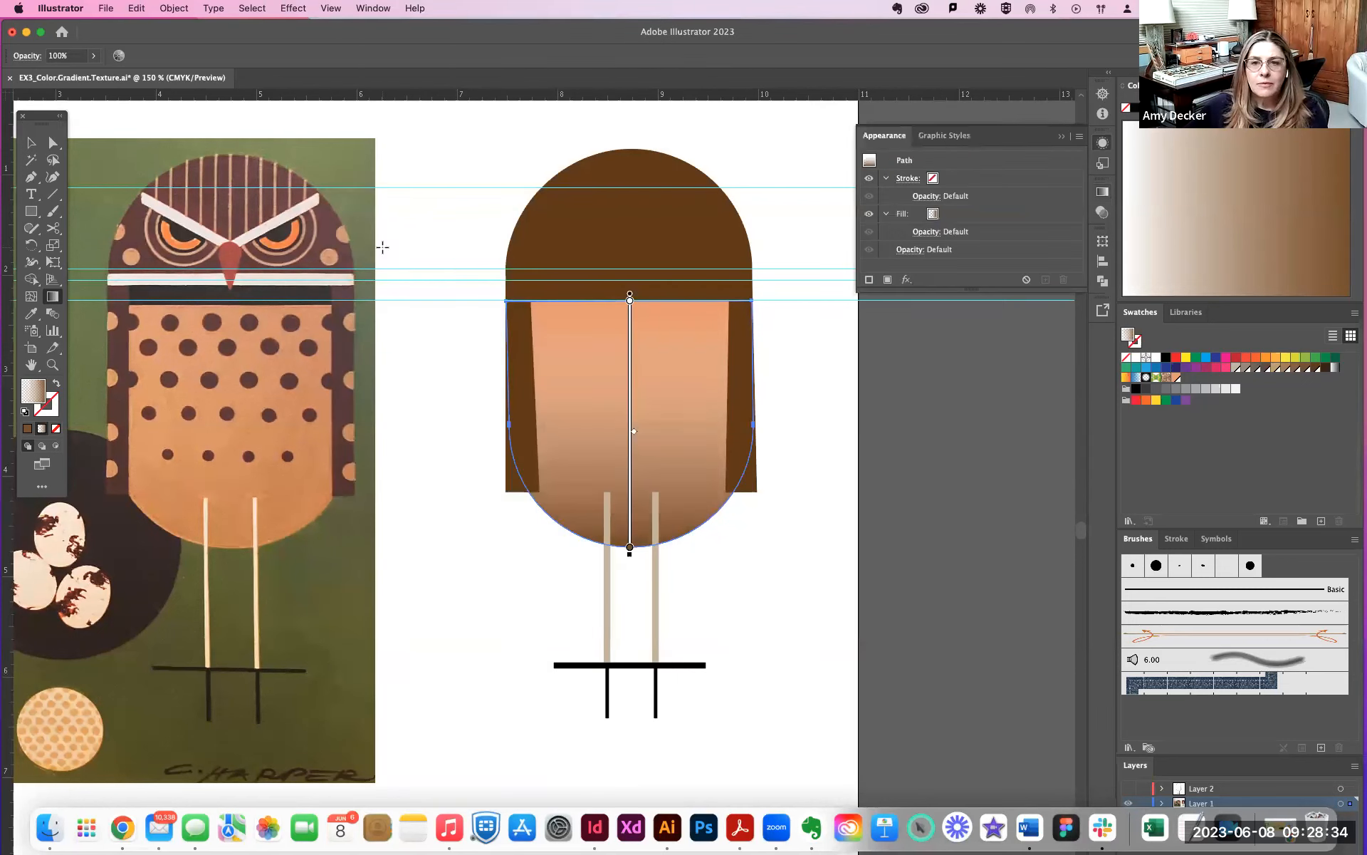
left_click(369, 9)
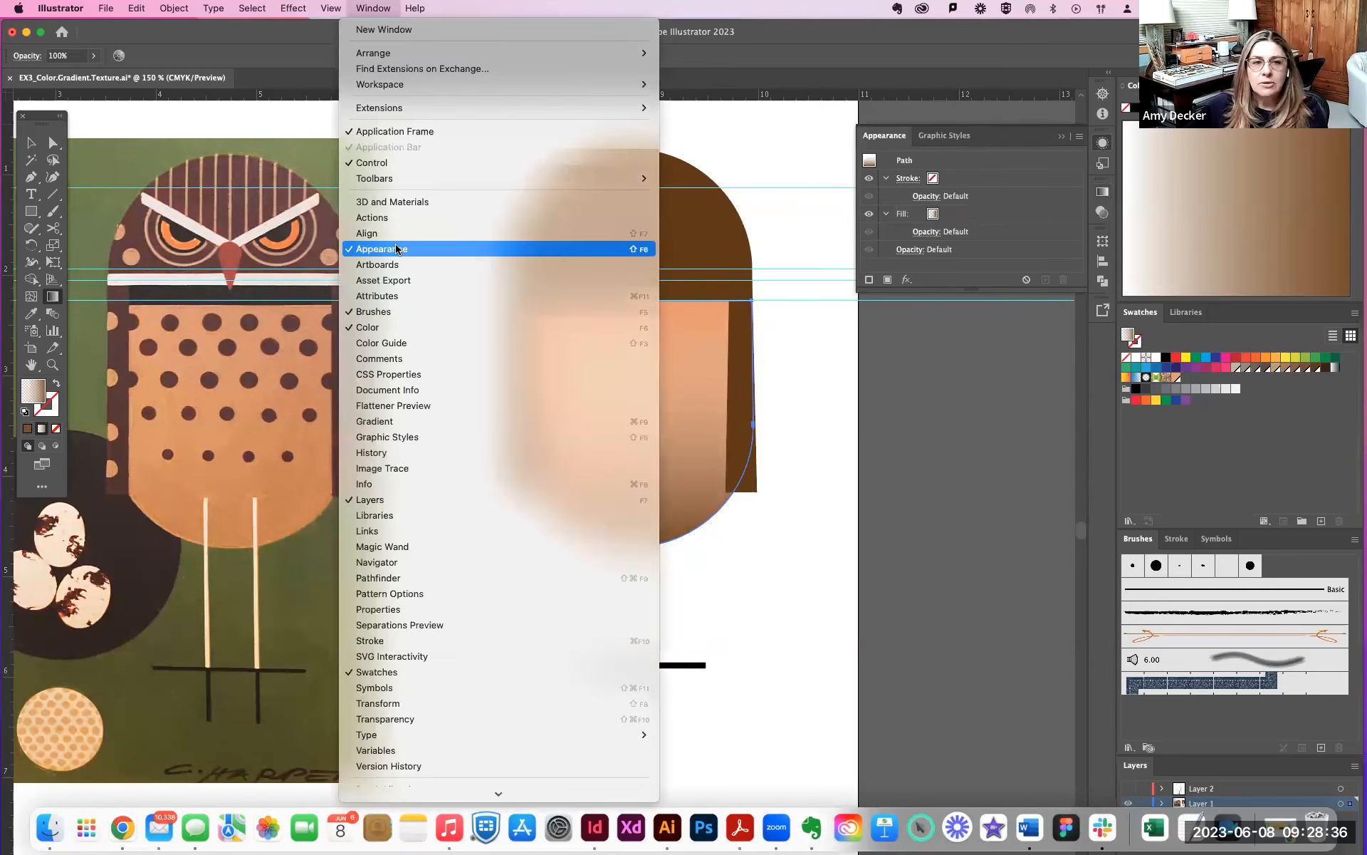
left_click(958, 121)
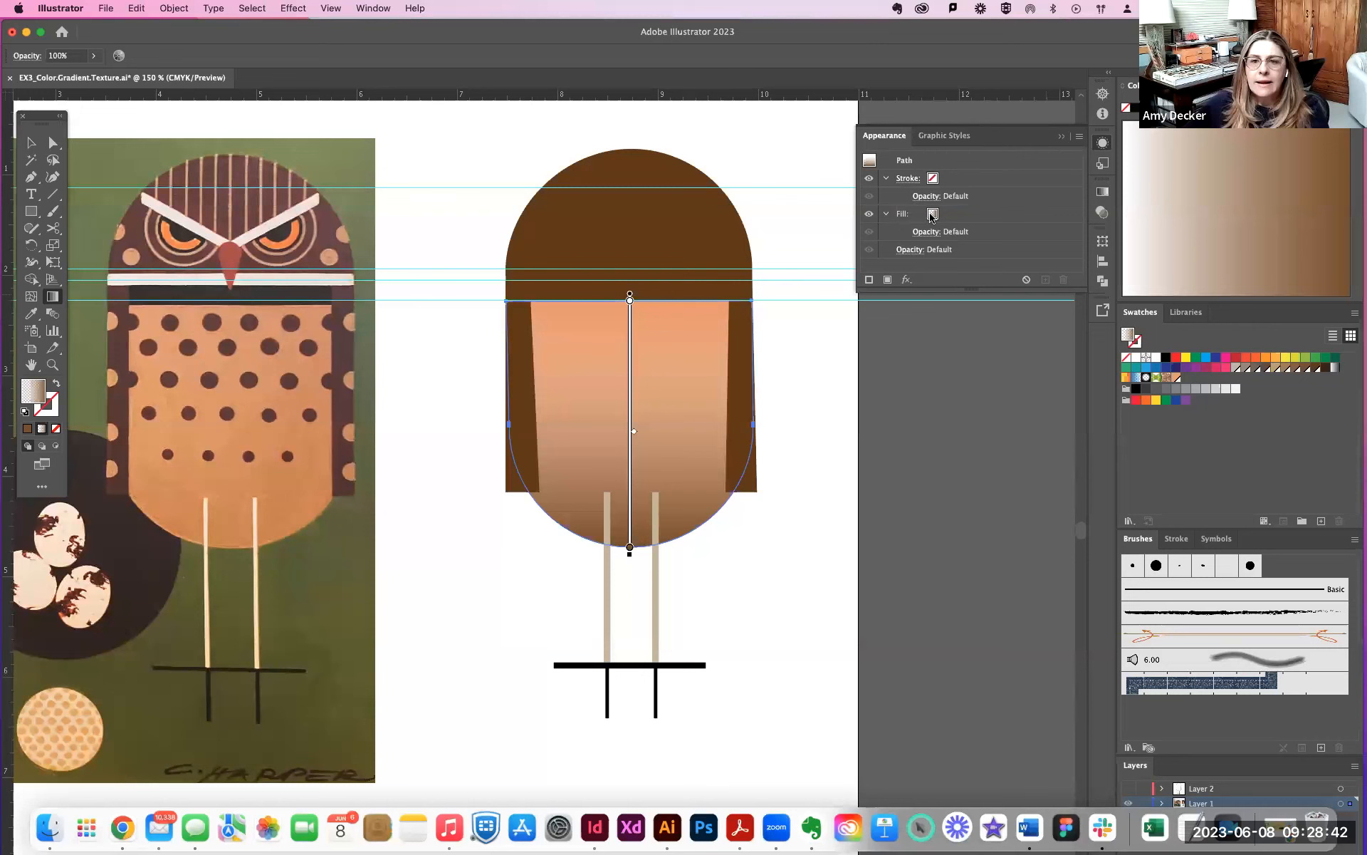
left_click(963, 218)
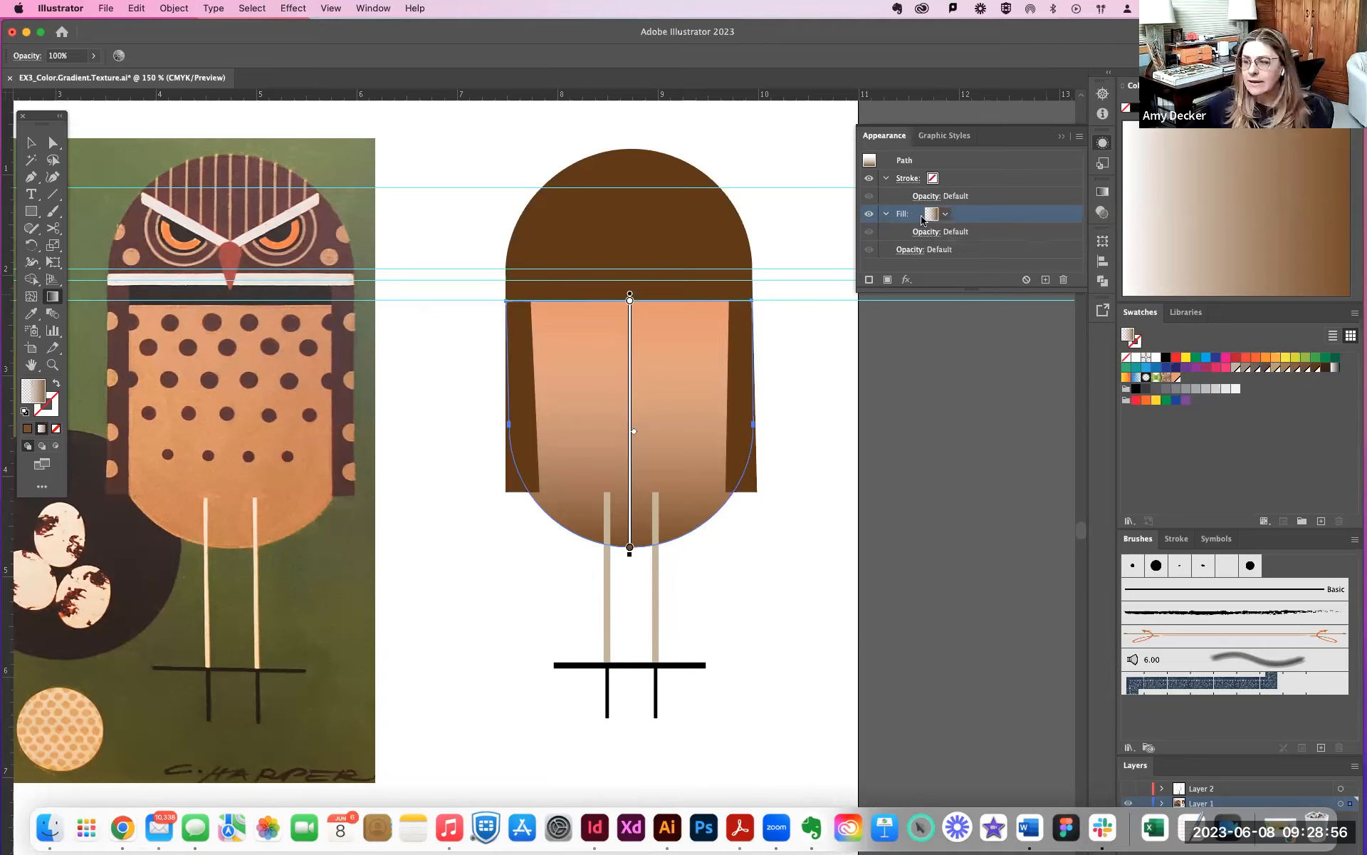
- Add a Grain texture effect to the gradient fill and preview the whole shape at 100%
left_click(908, 280)
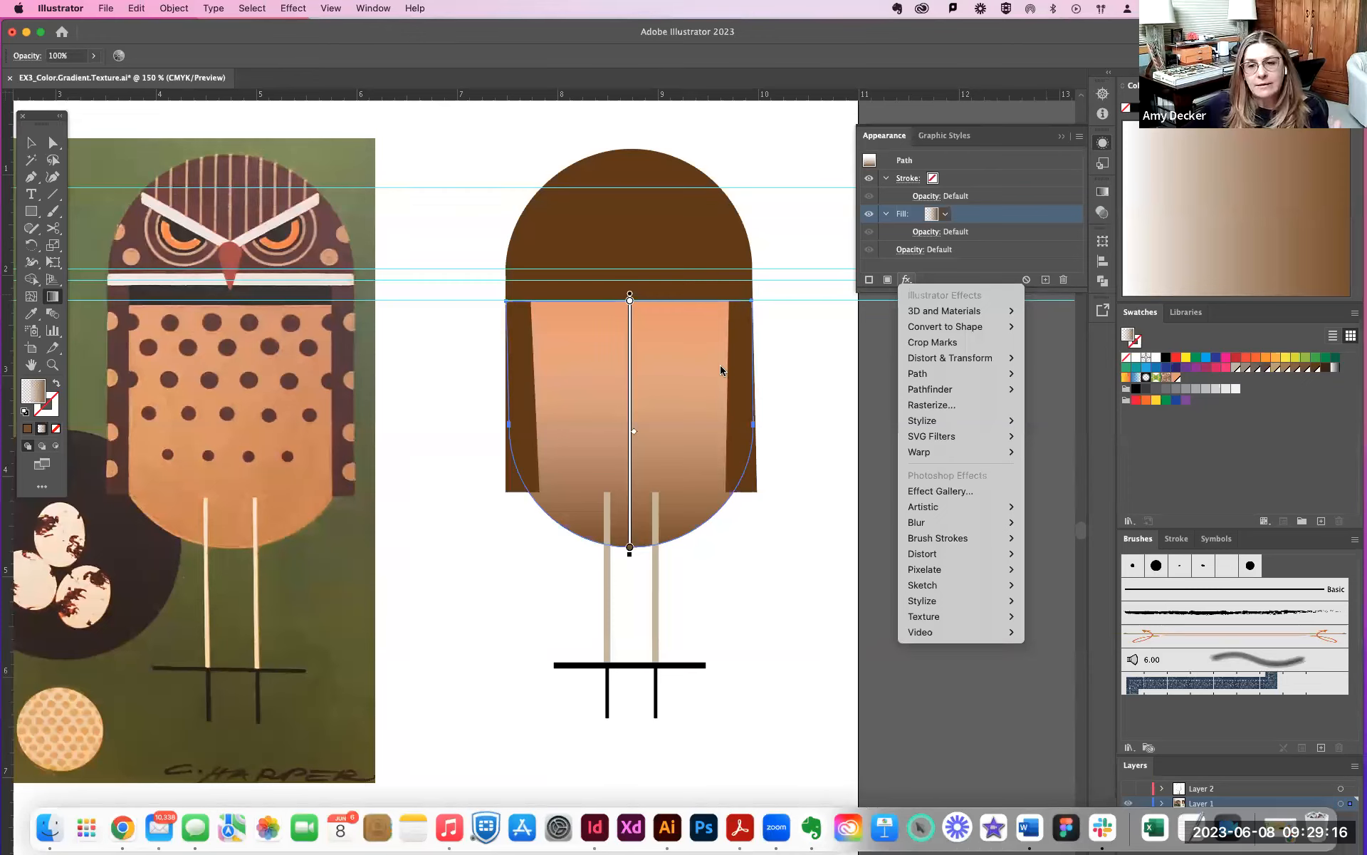
mouse_move(936, 588)
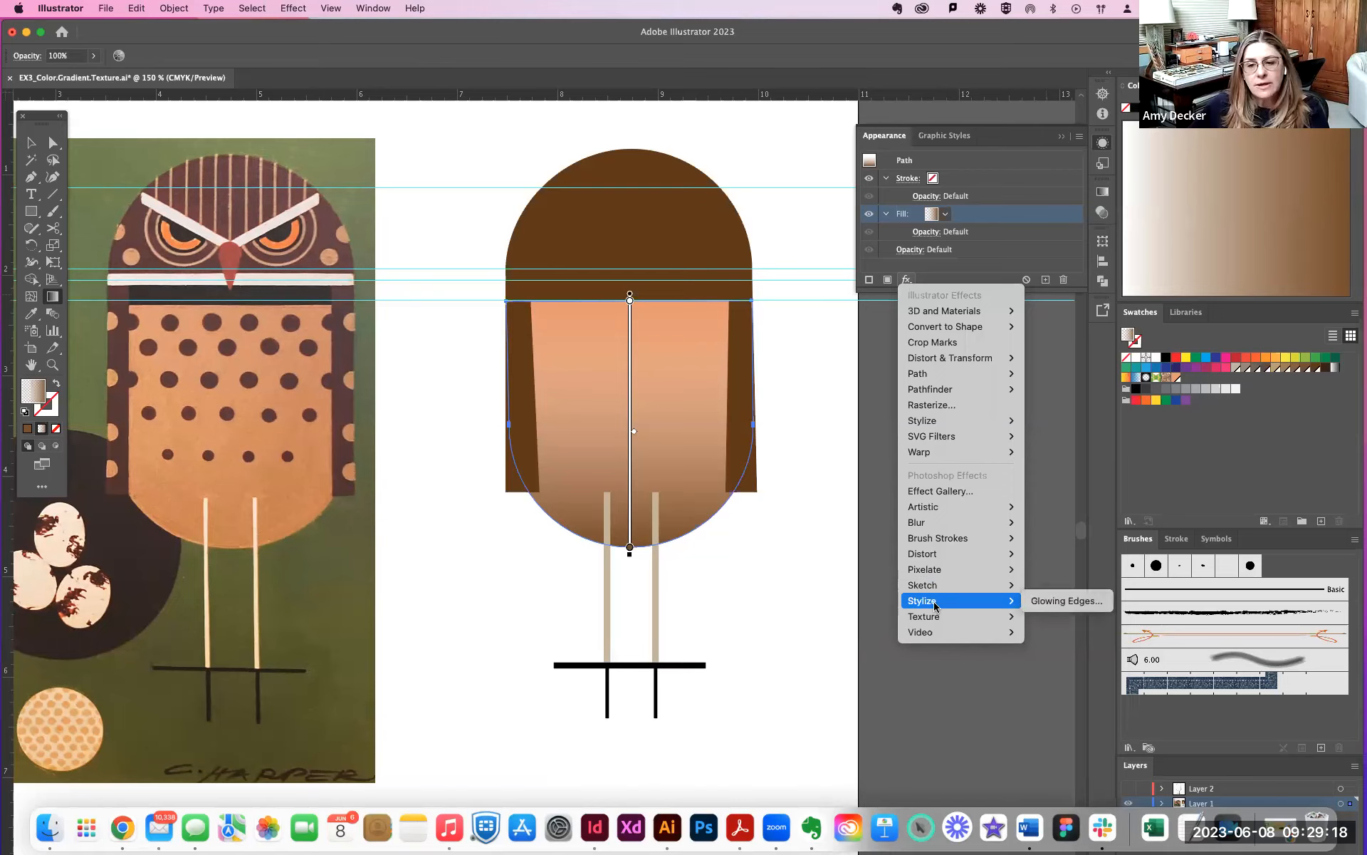
mouse_move(934, 617)
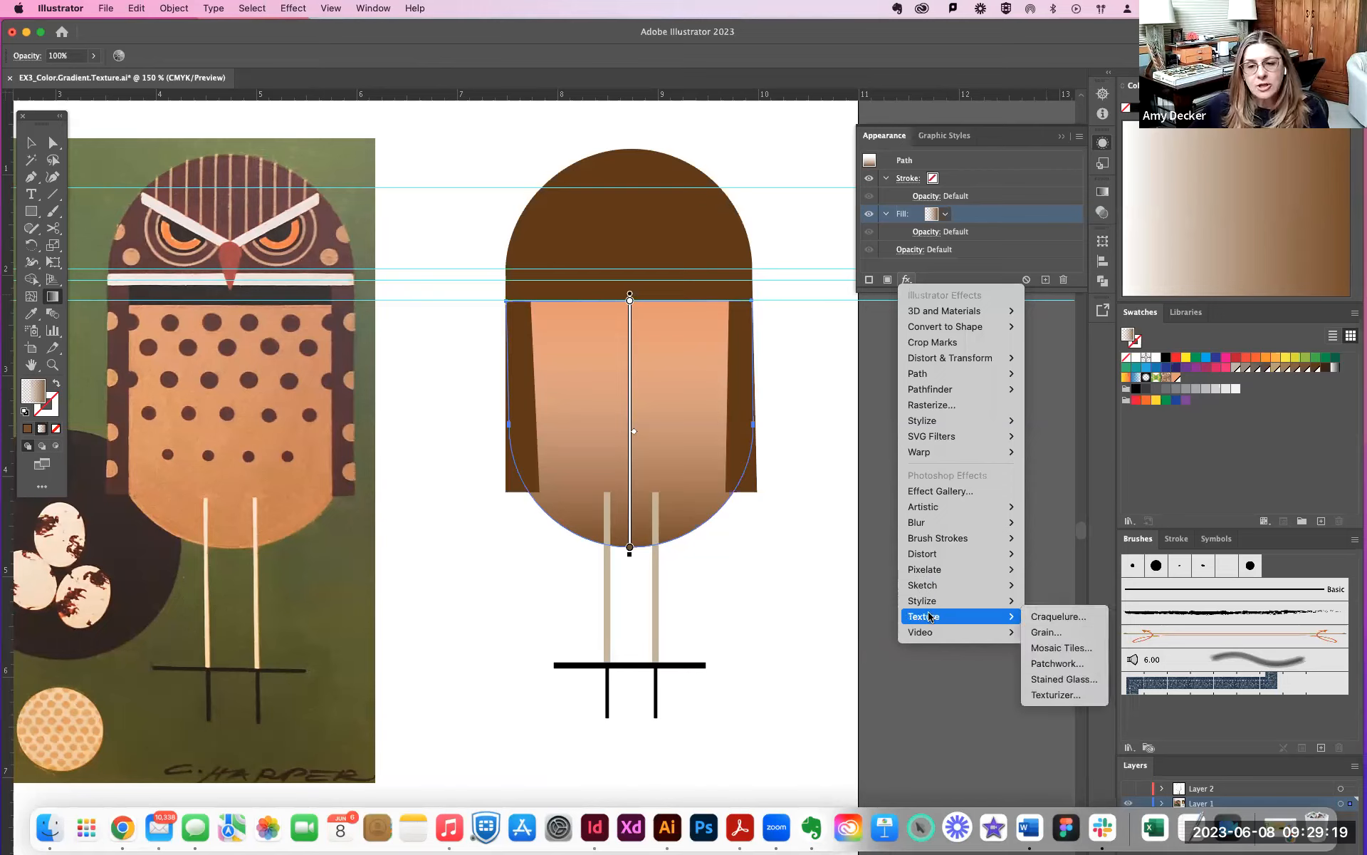
left_click(1047, 633)
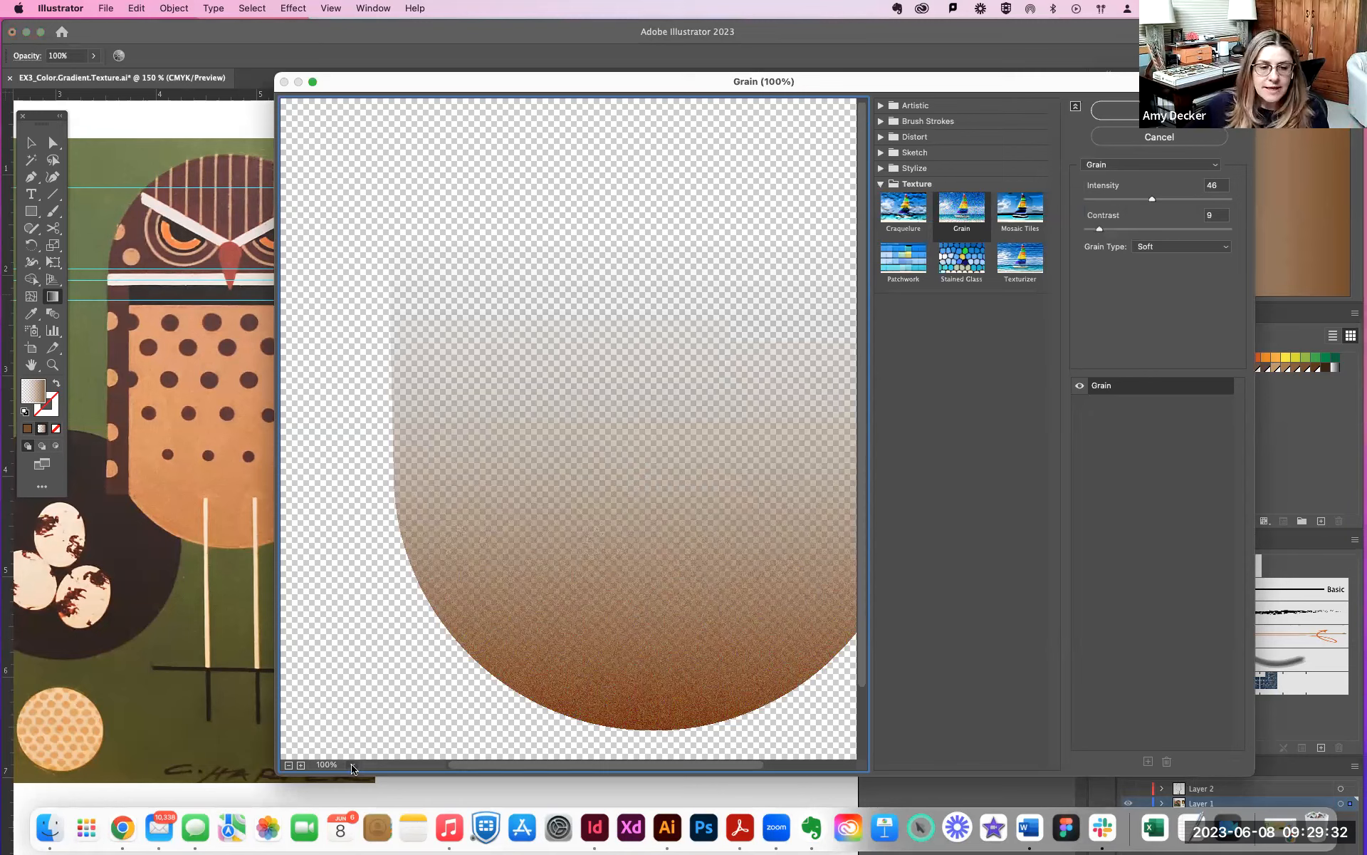
left_click(327, 765)
left_click(288, 766)
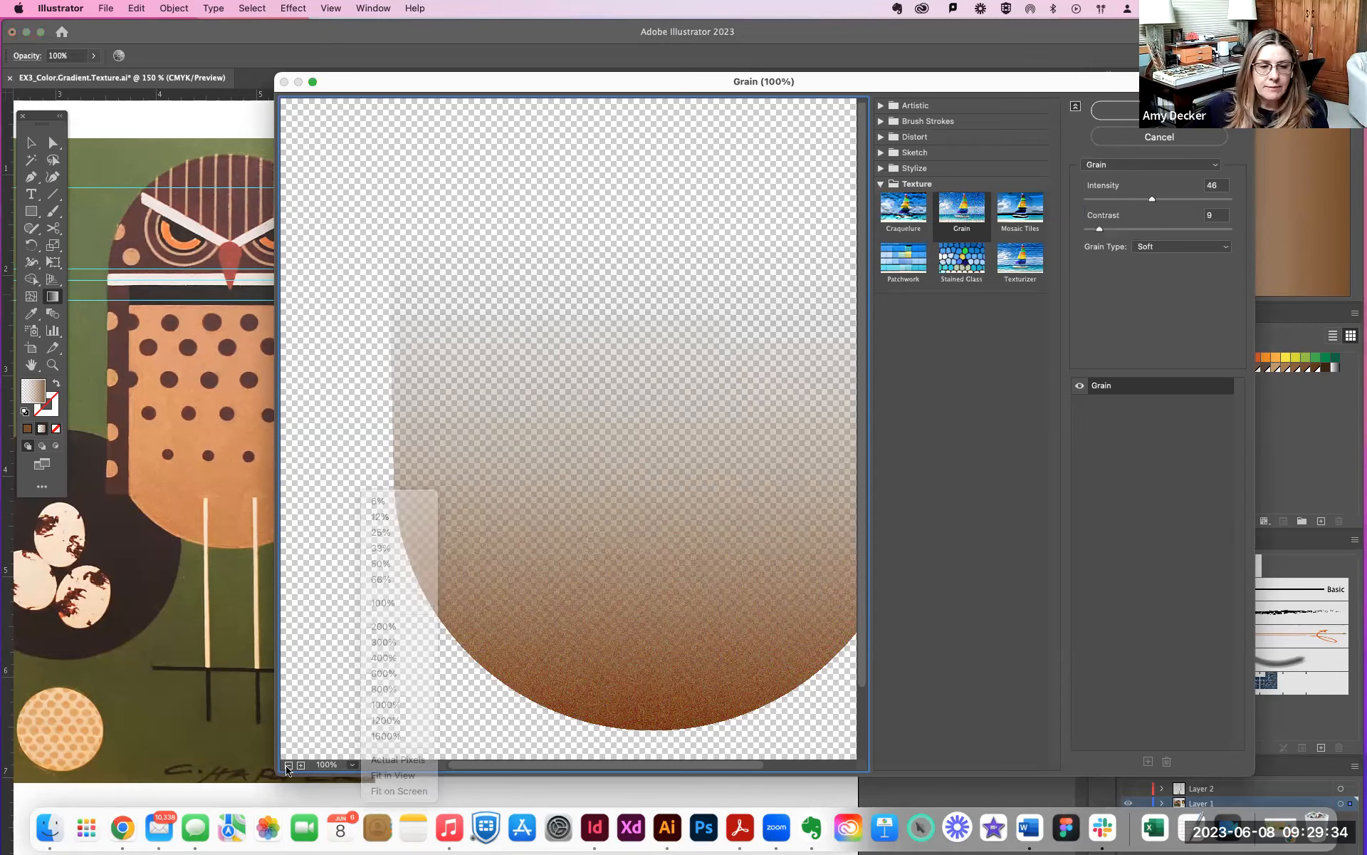
left_click(288, 766)
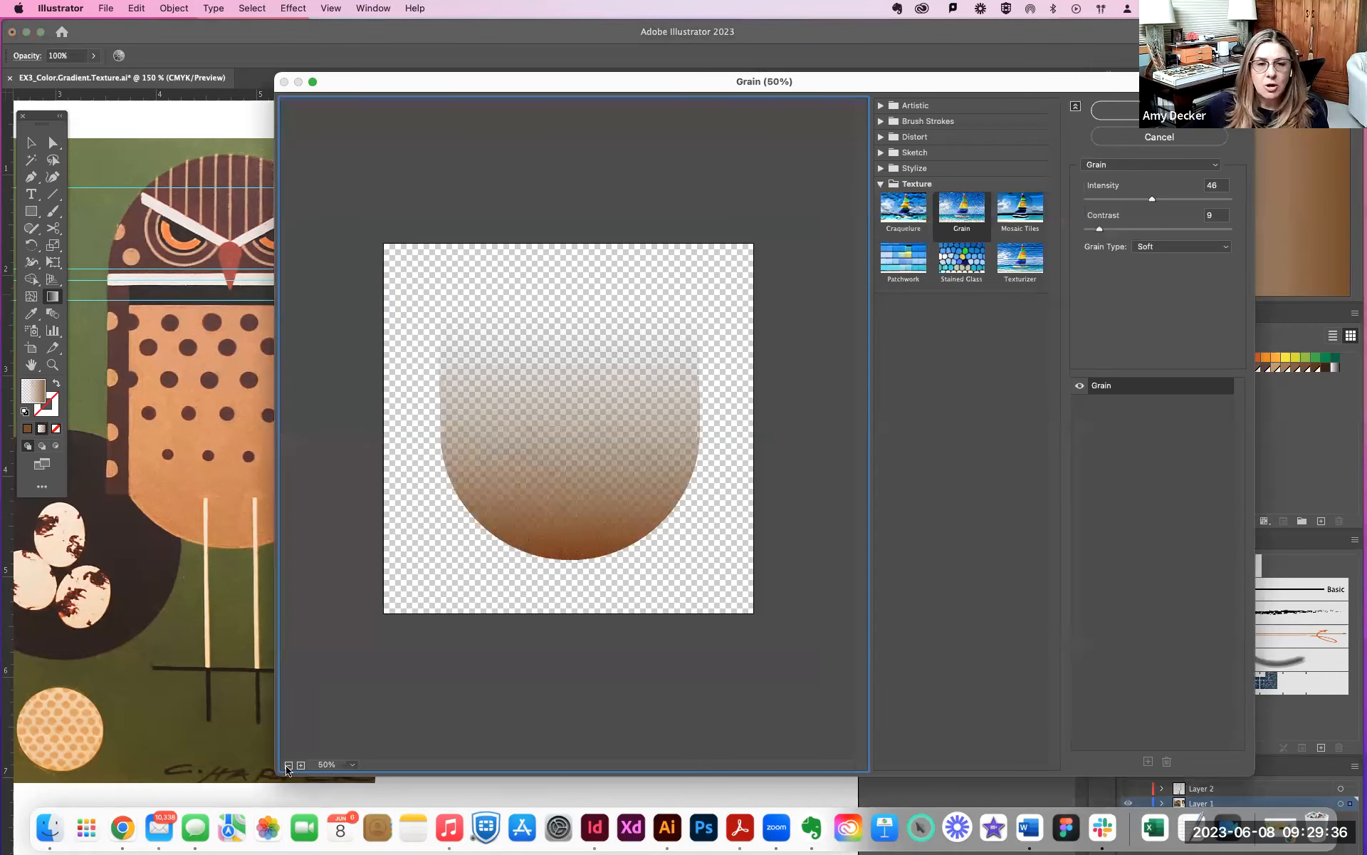
left_click(301, 764)
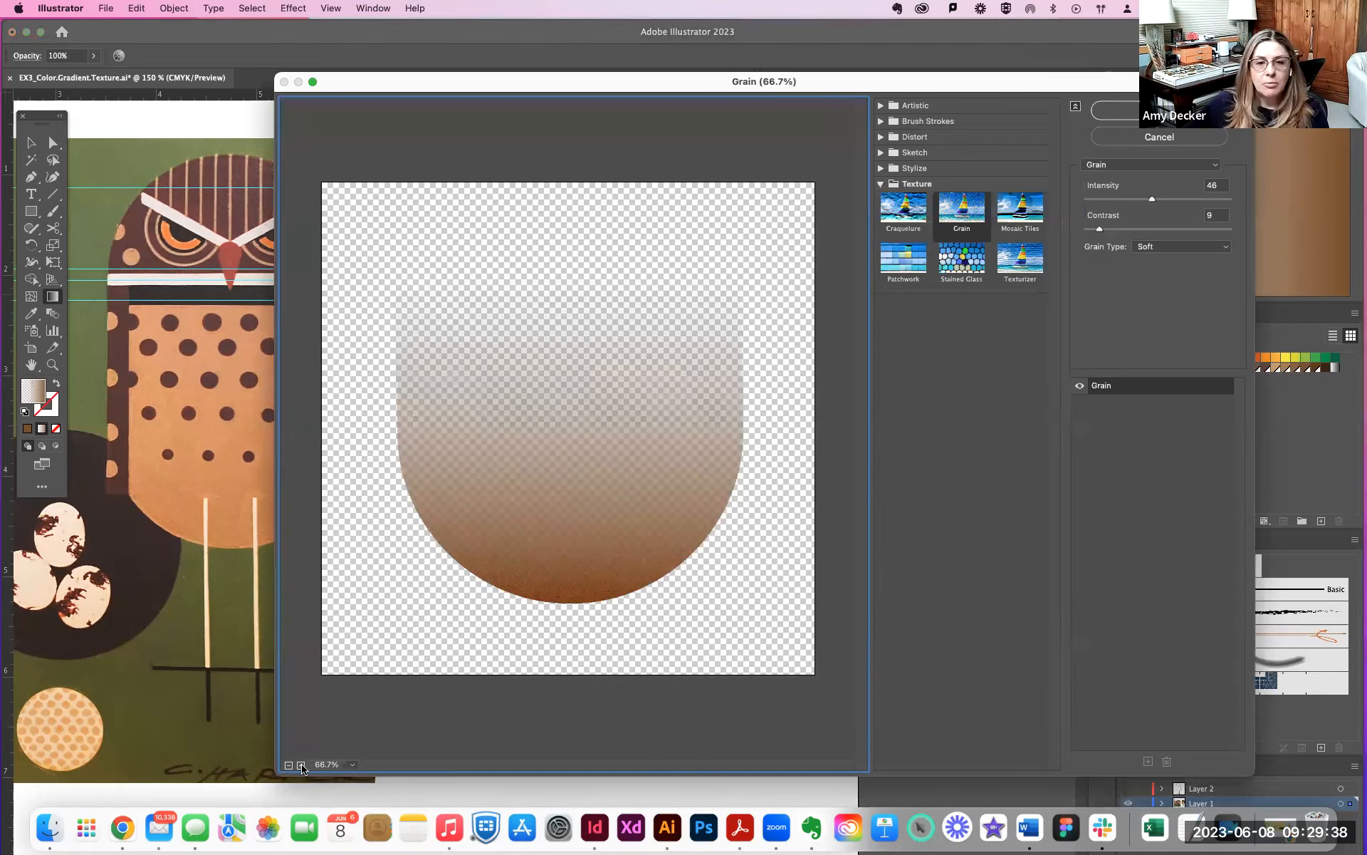
left_click(301, 765)
left_click(288, 766)
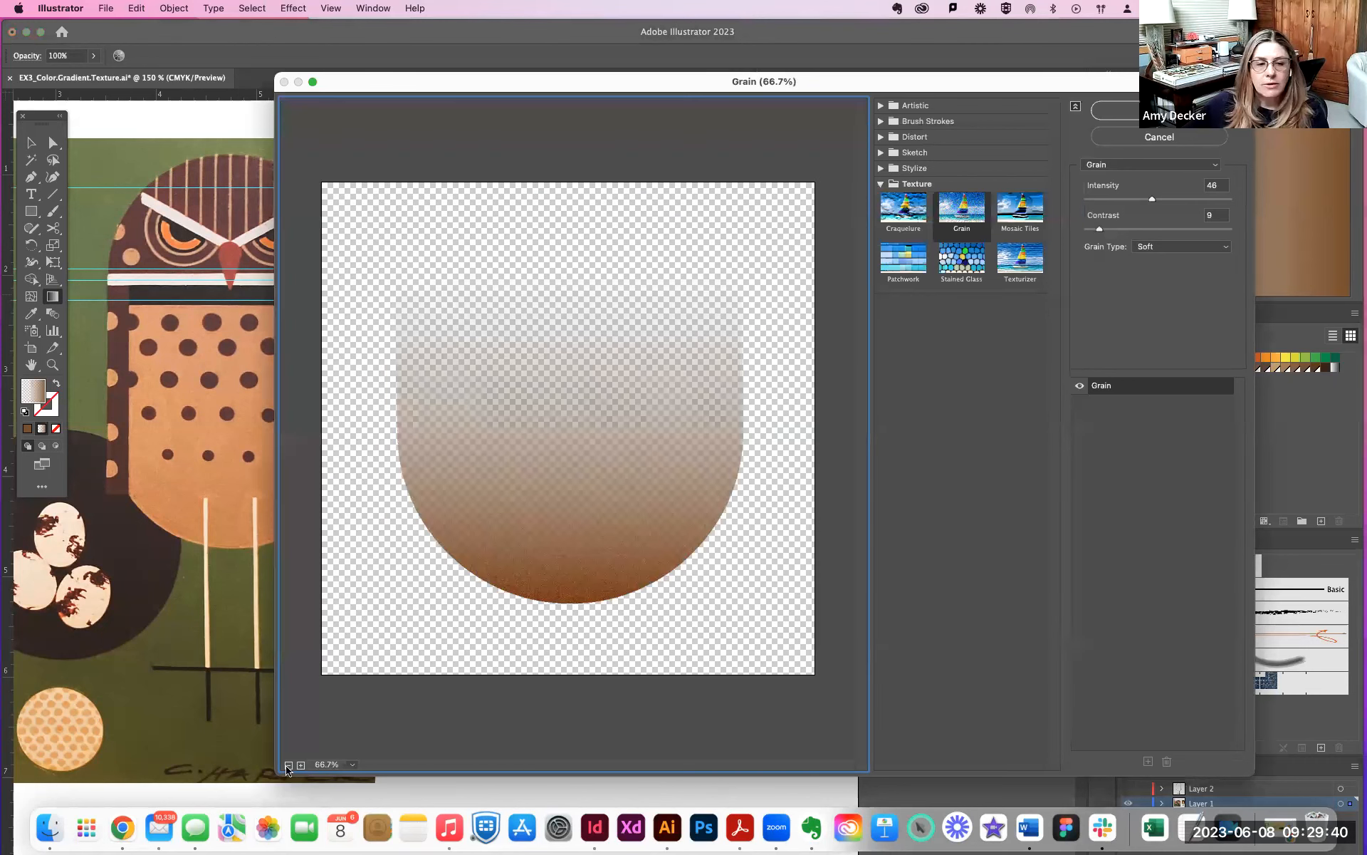
left_click(302, 765)
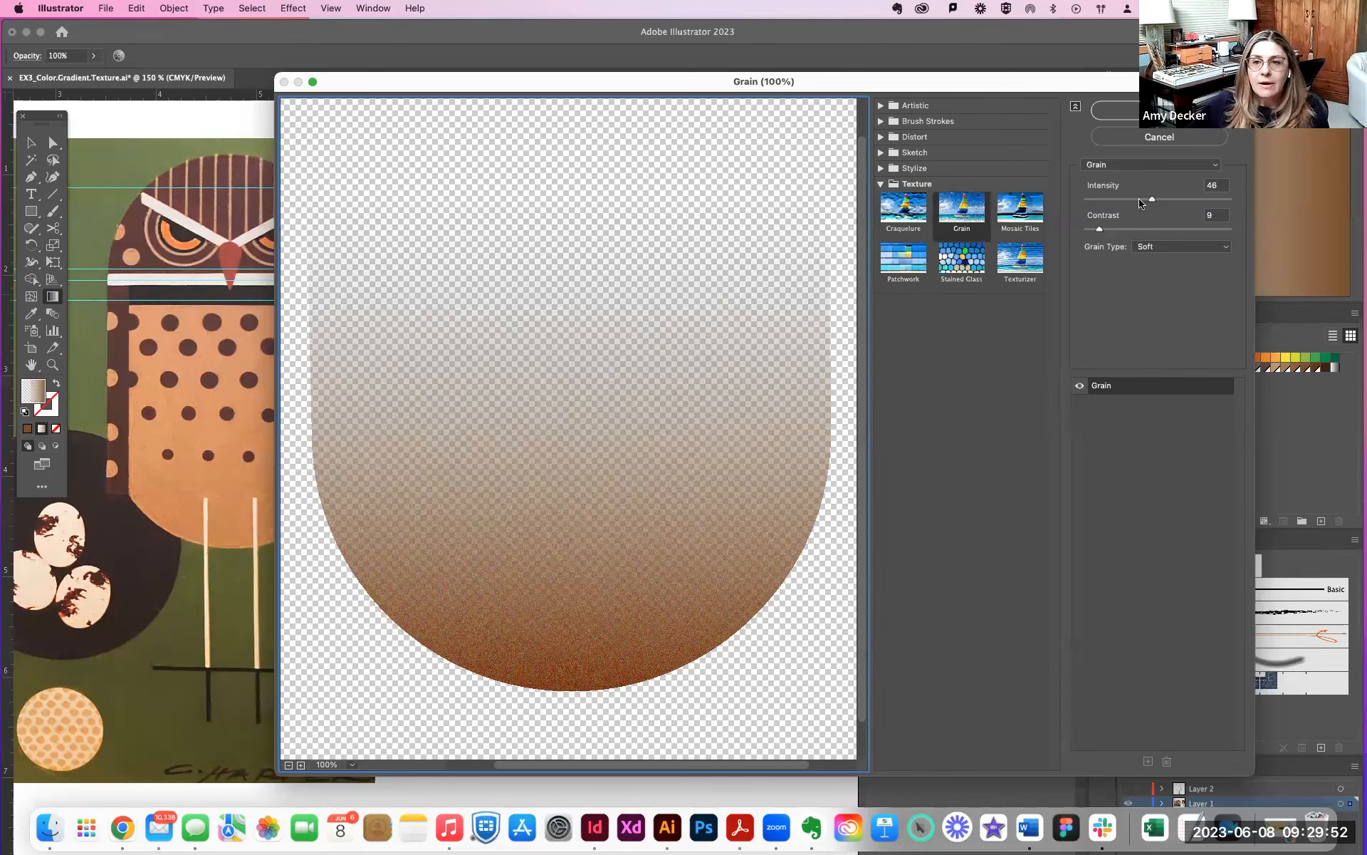
- Raise the Grain effect's intensity to 82 and its contrast to 42
left_click_drag(1153, 204, 1205, 206)
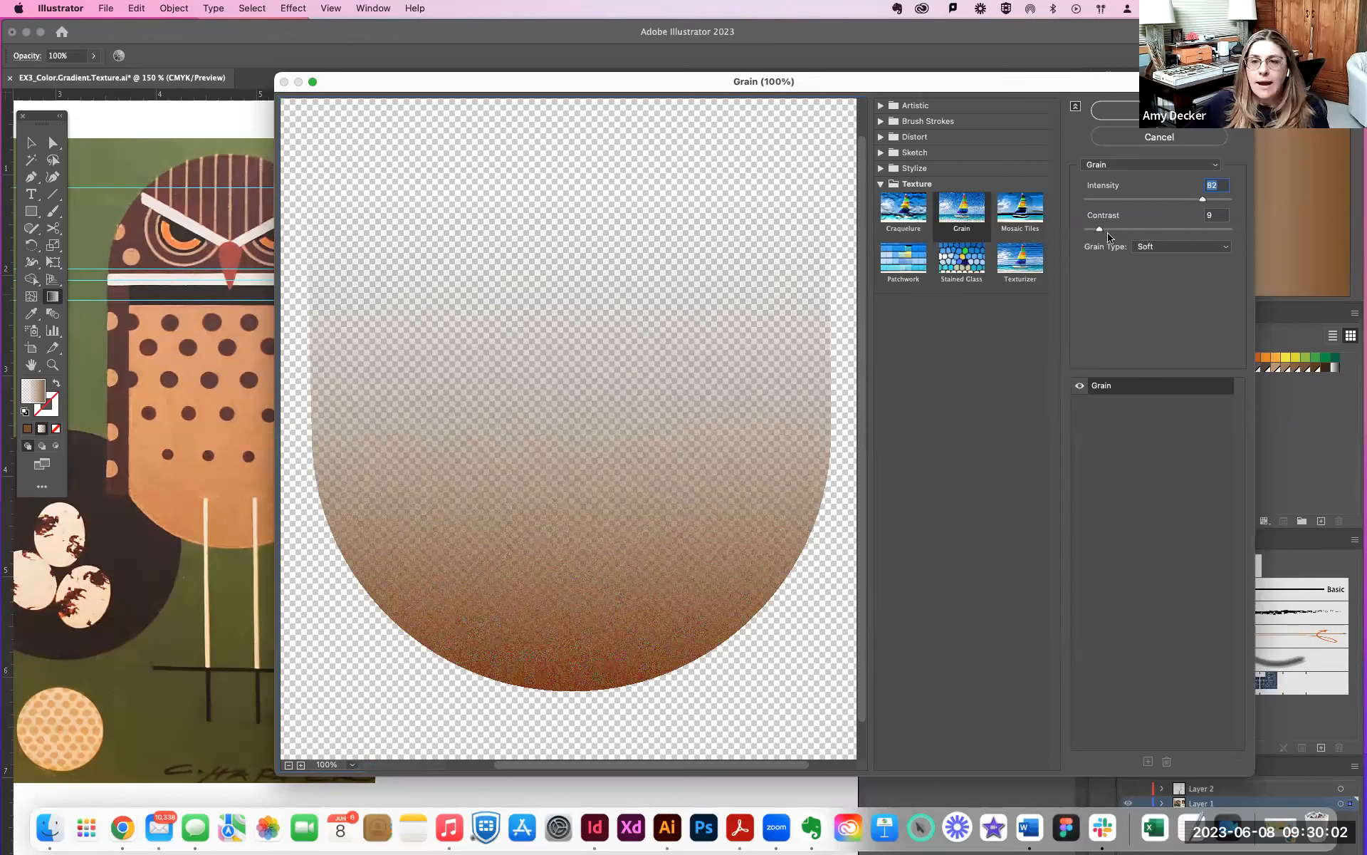
mouse_move(1121, 233)
left_mouse_down()
mouse_move(1169, 233)
mouse_move(1146, 240)
left_mouse_up()
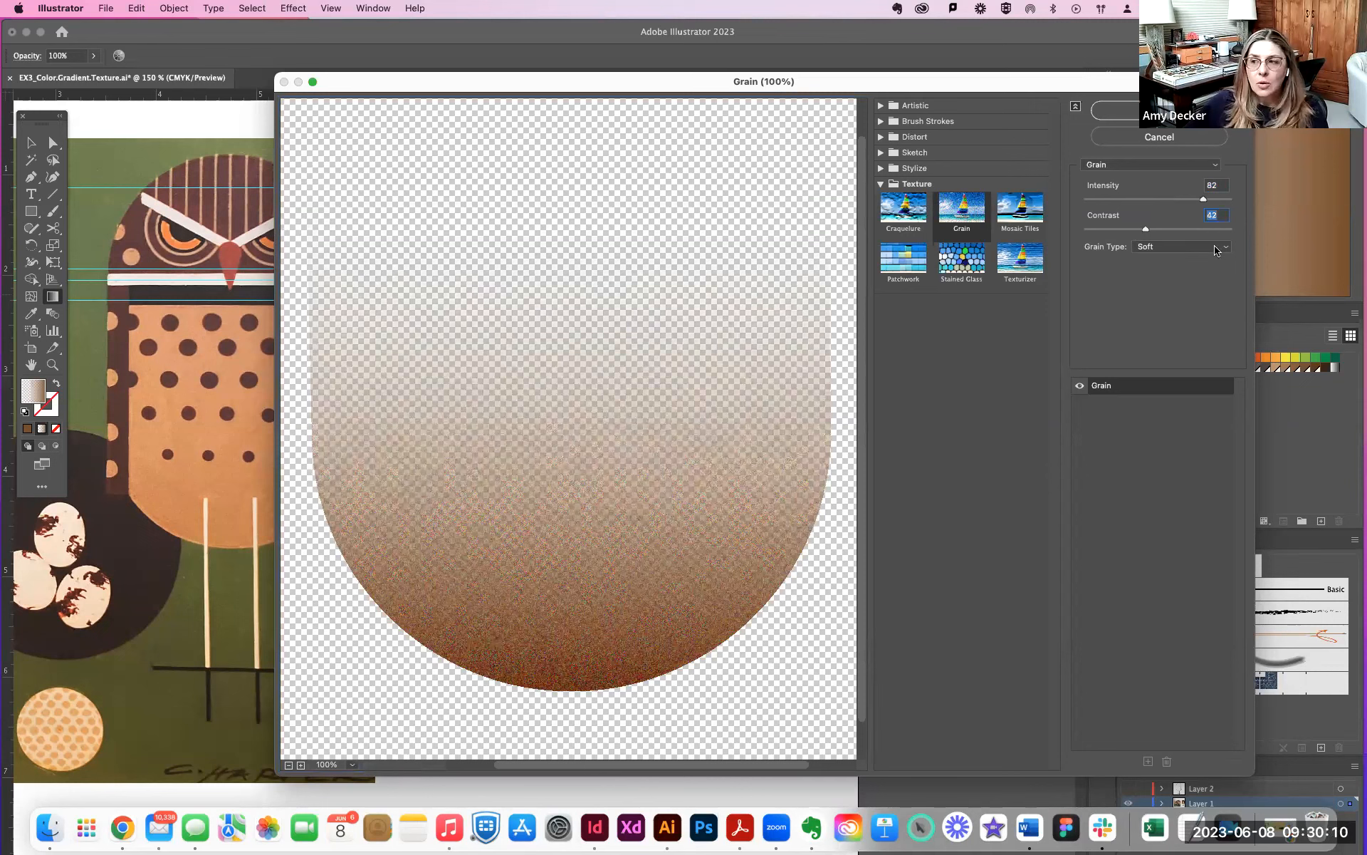
- Try the Sprinkles, Clumped, Contrasty, Enlarged, Stippled, Horizontal, Vertical and Speckle grain types, and return to Soft
left_click(1216, 250)
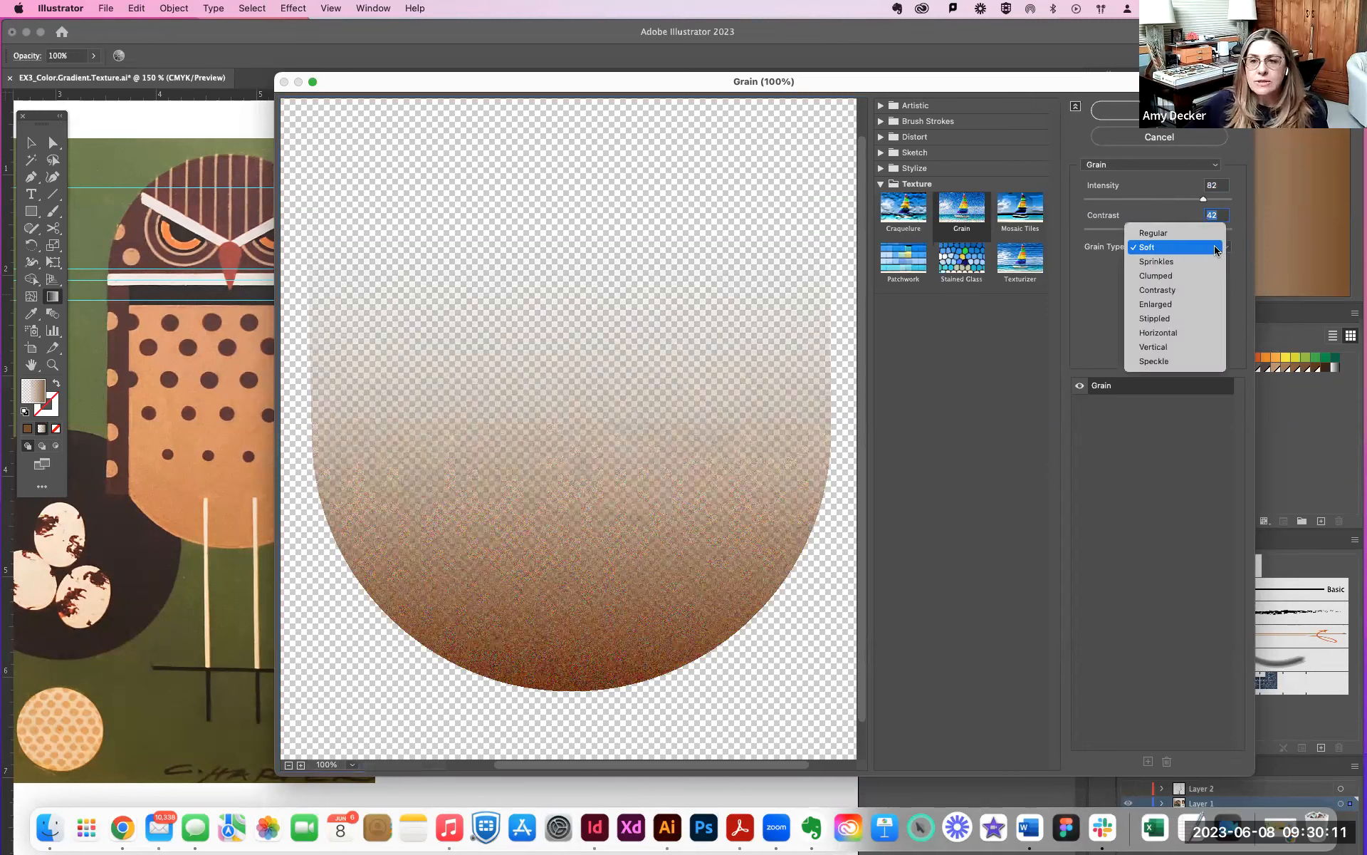
left_click(1174, 262)
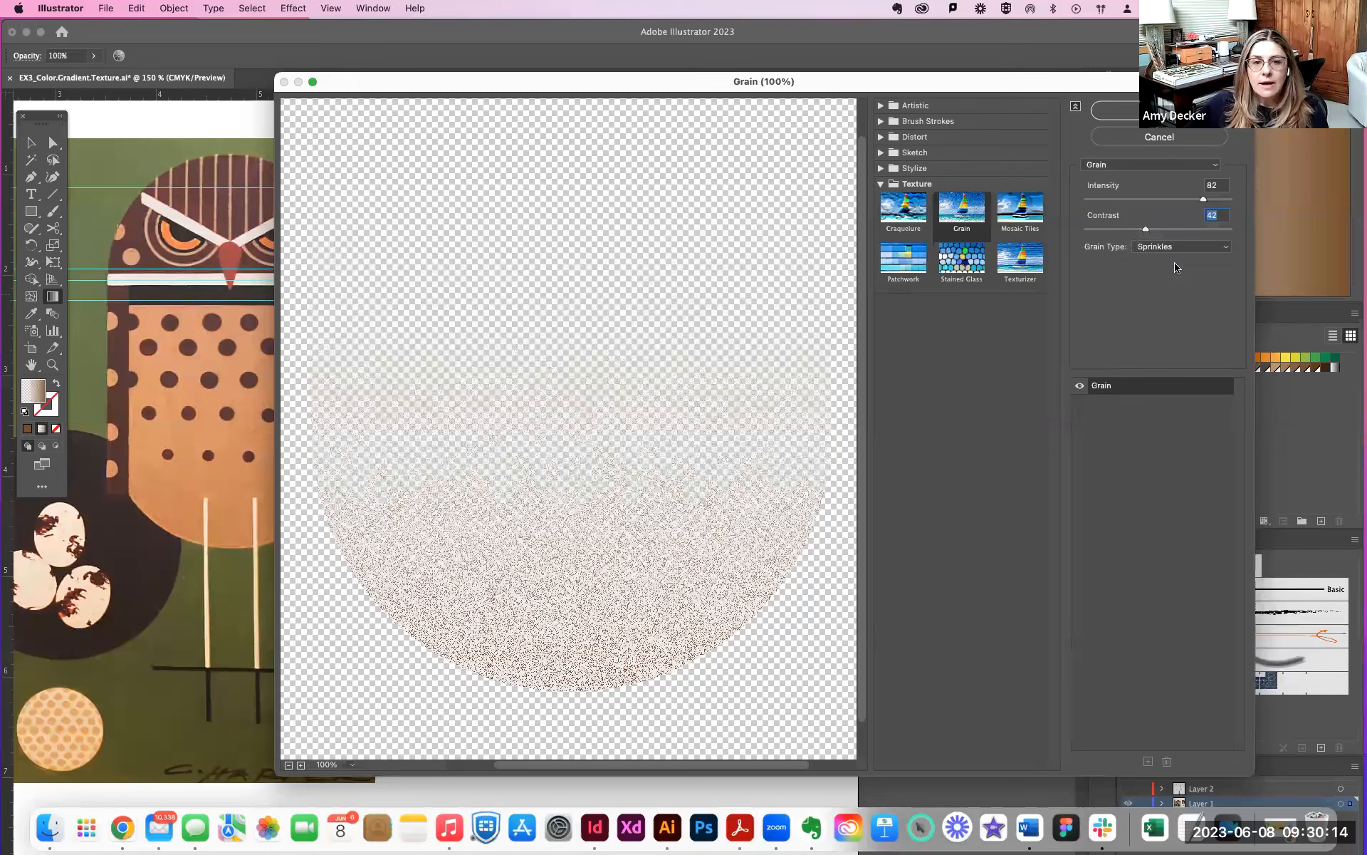
left_click(1218, 249)
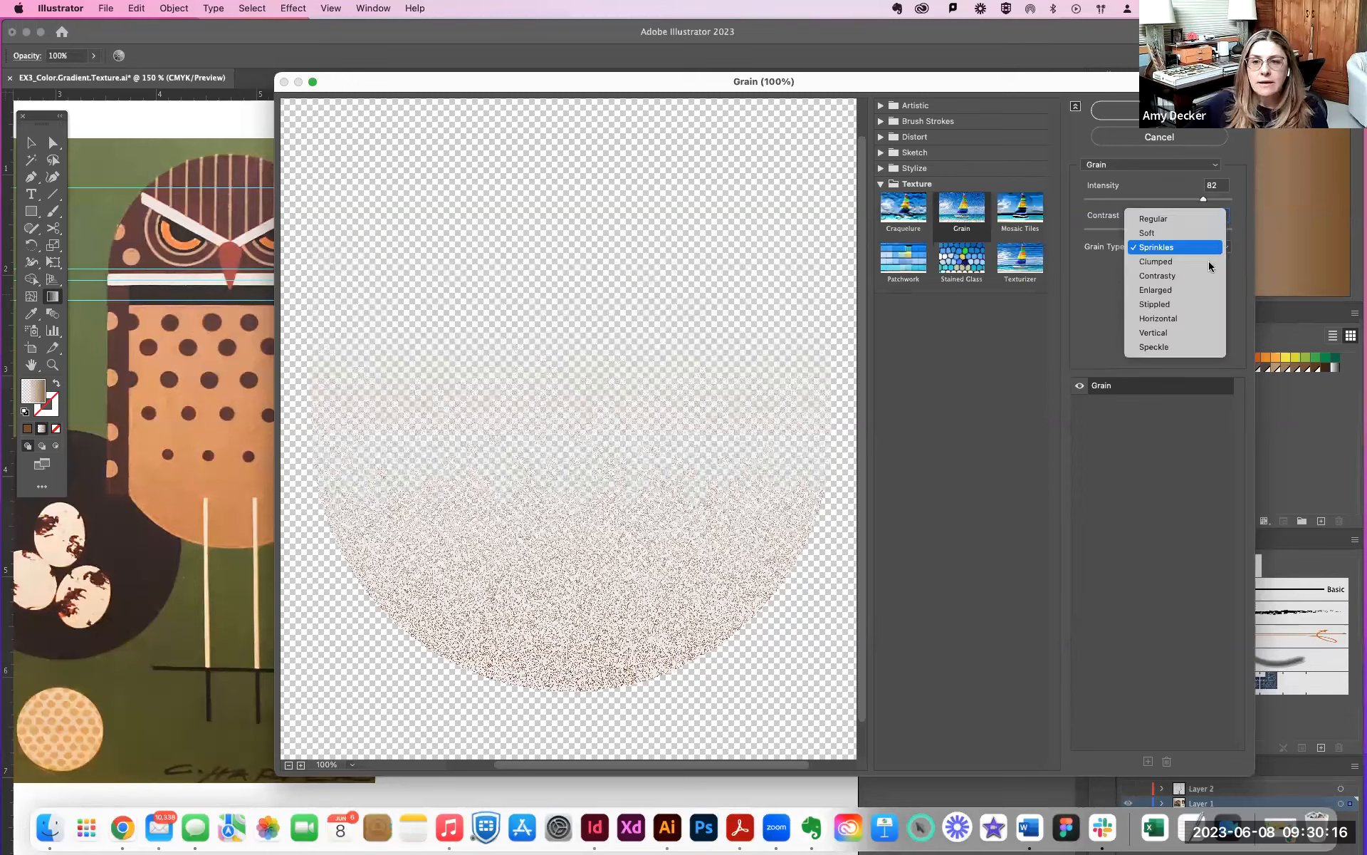
left_click(1209, 262)
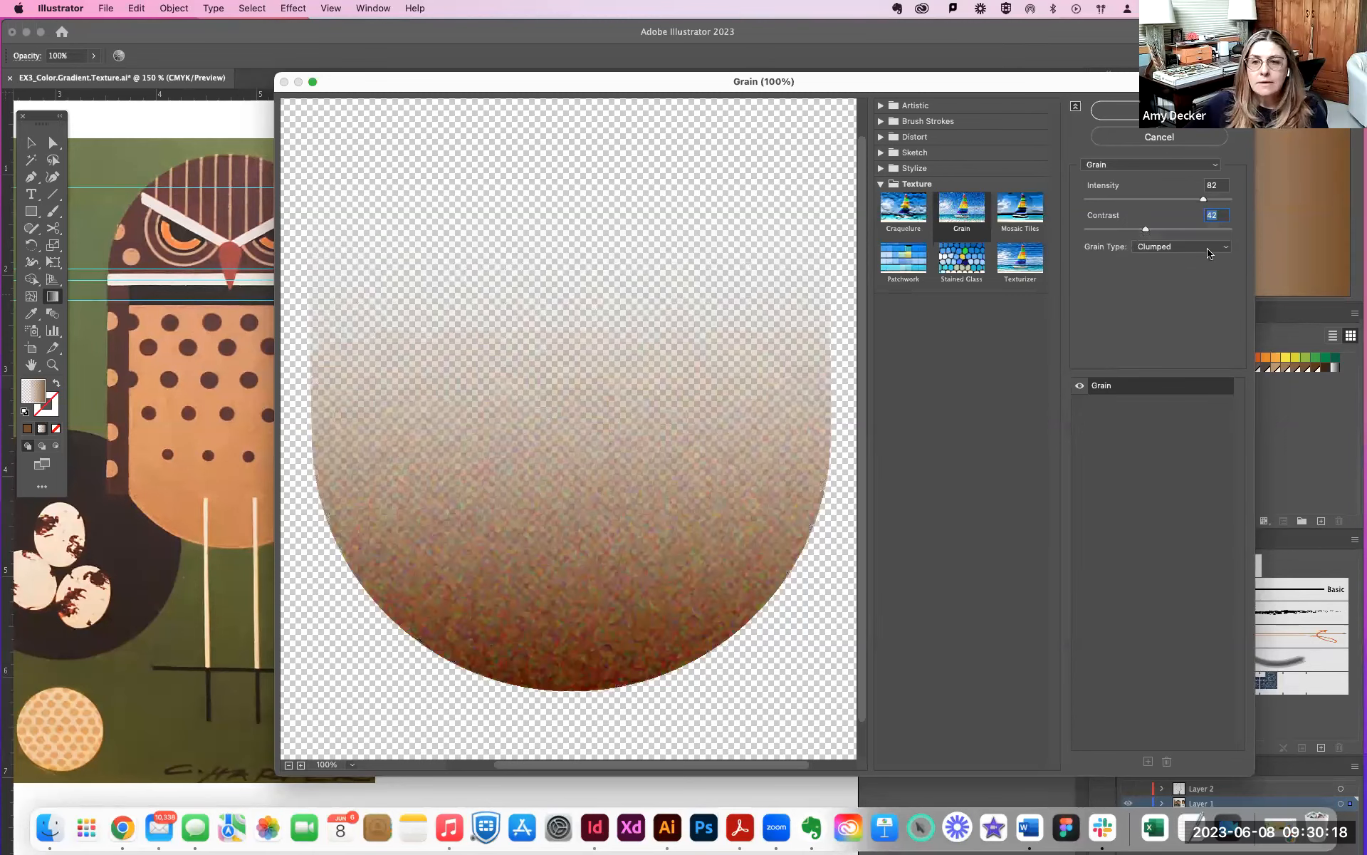
left_click(1209, 253)
left_click(1202, 266)
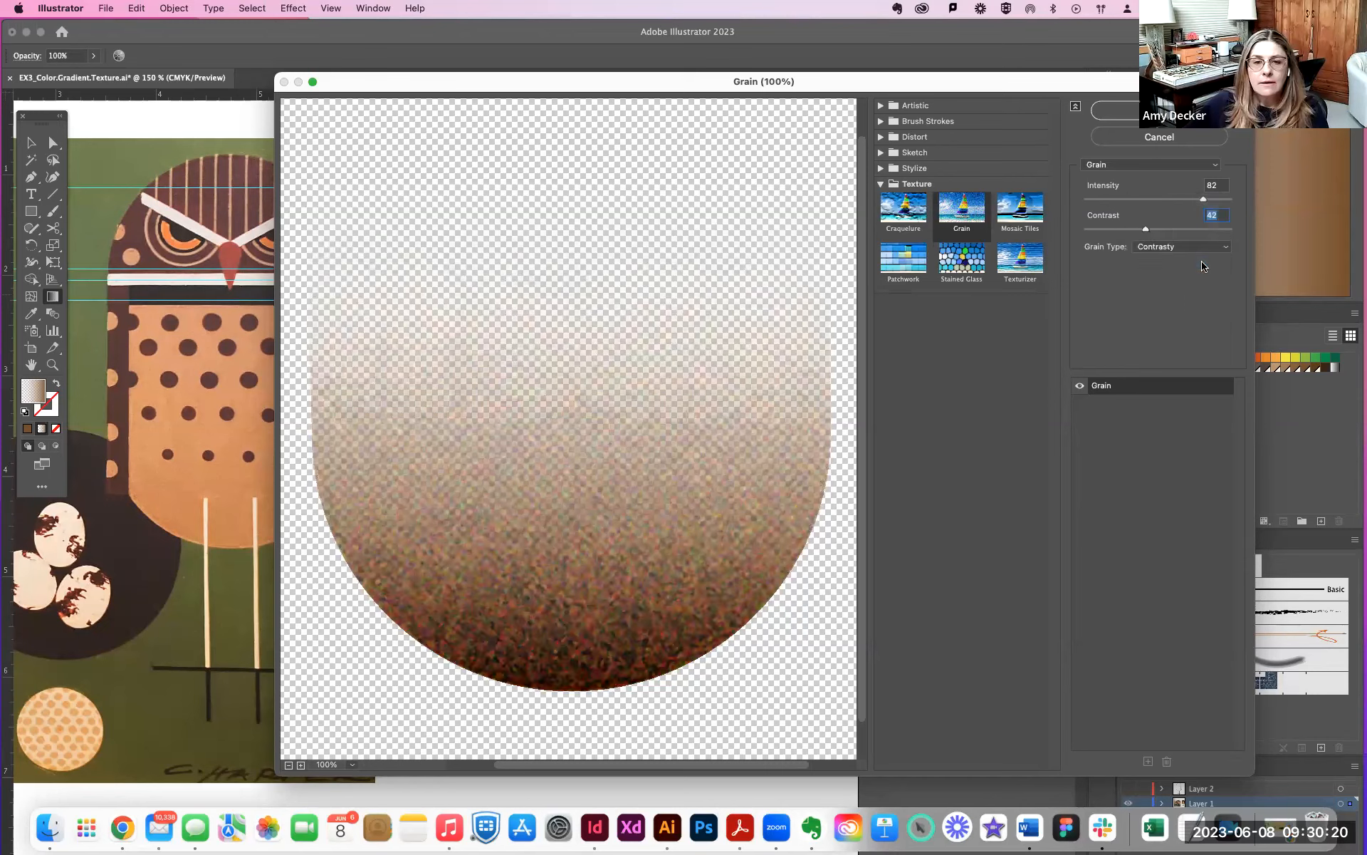
left_click(1198, 250)
left_click(1195, 261)
left_click(1197, 250)
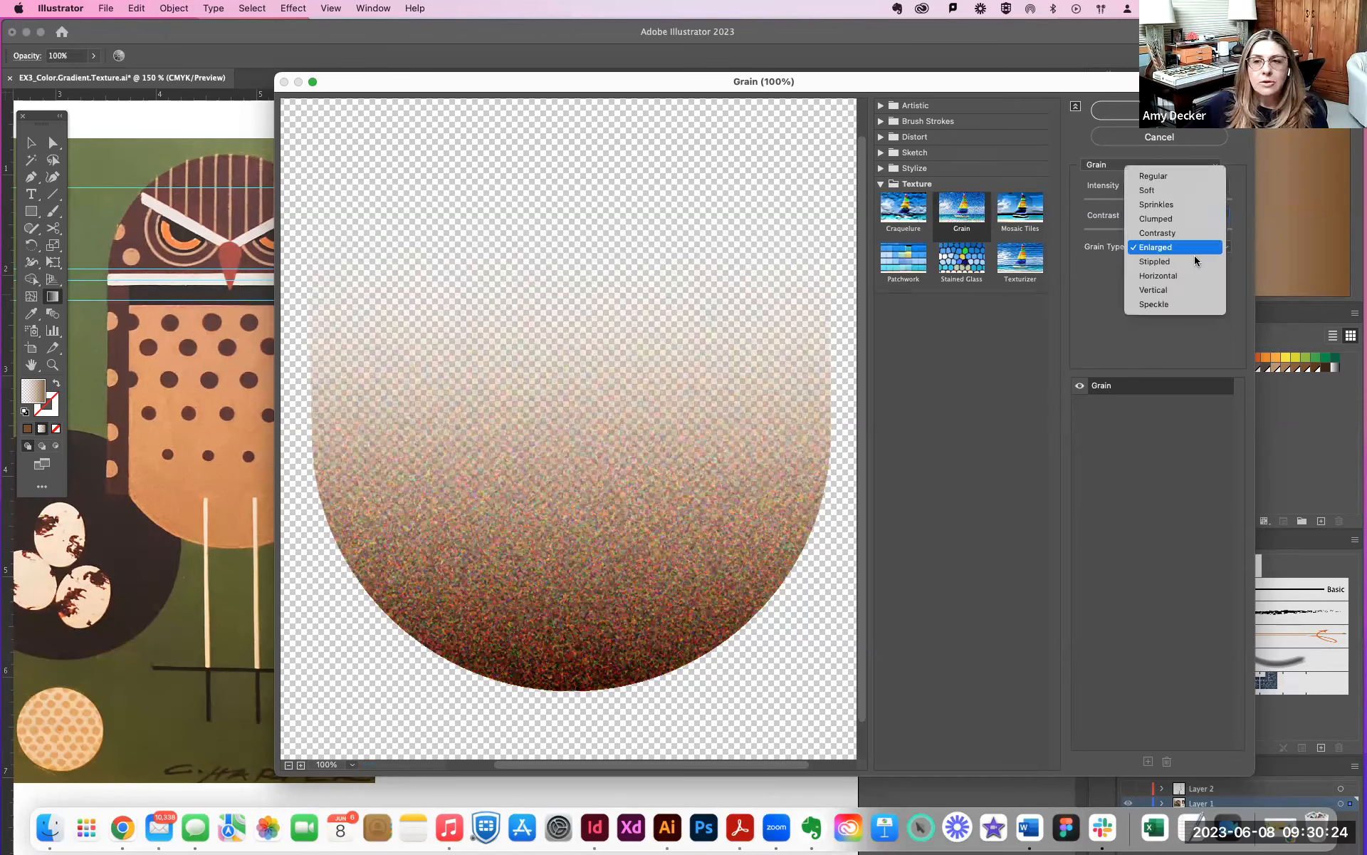
left_click(1196, 264)
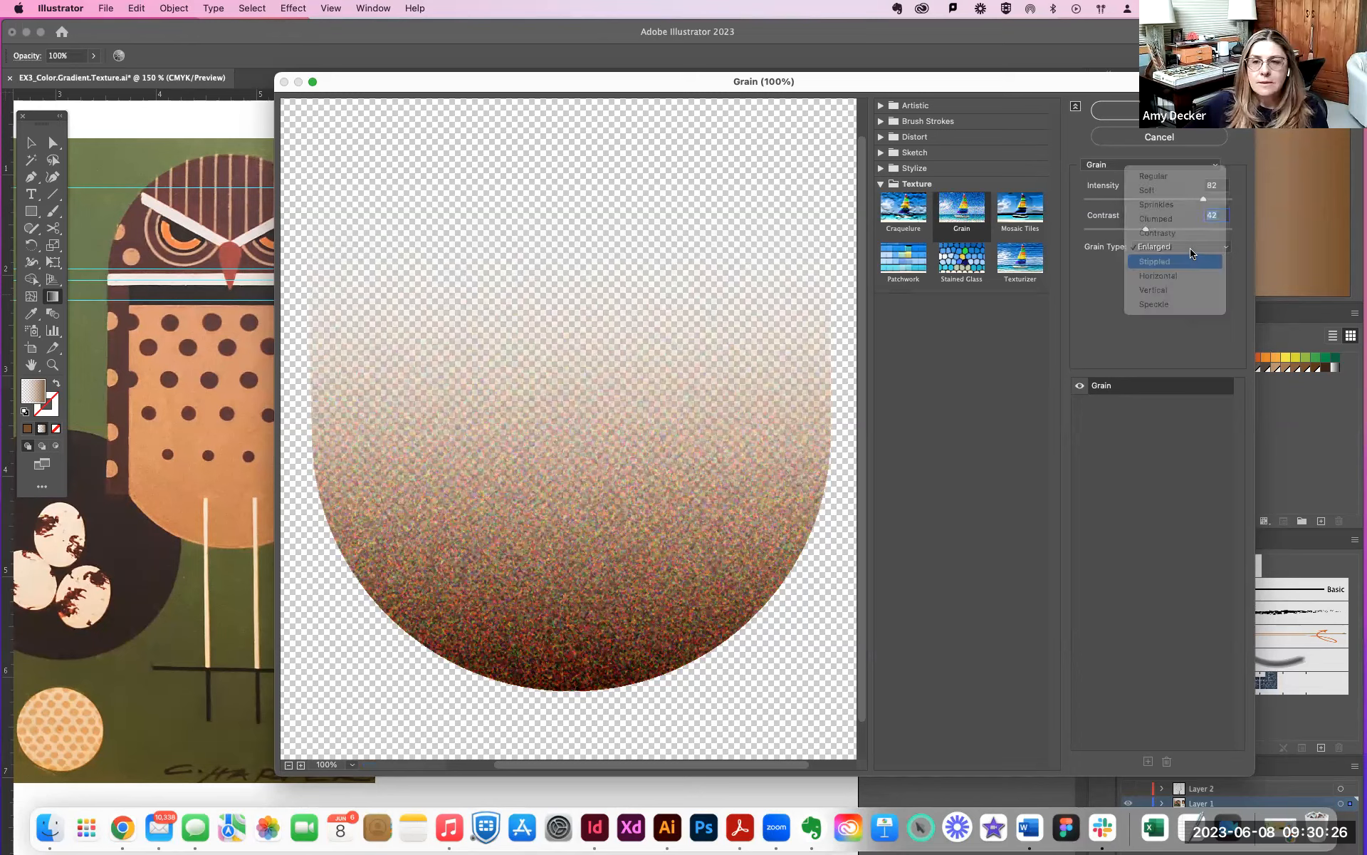
left_click(1192, 251)
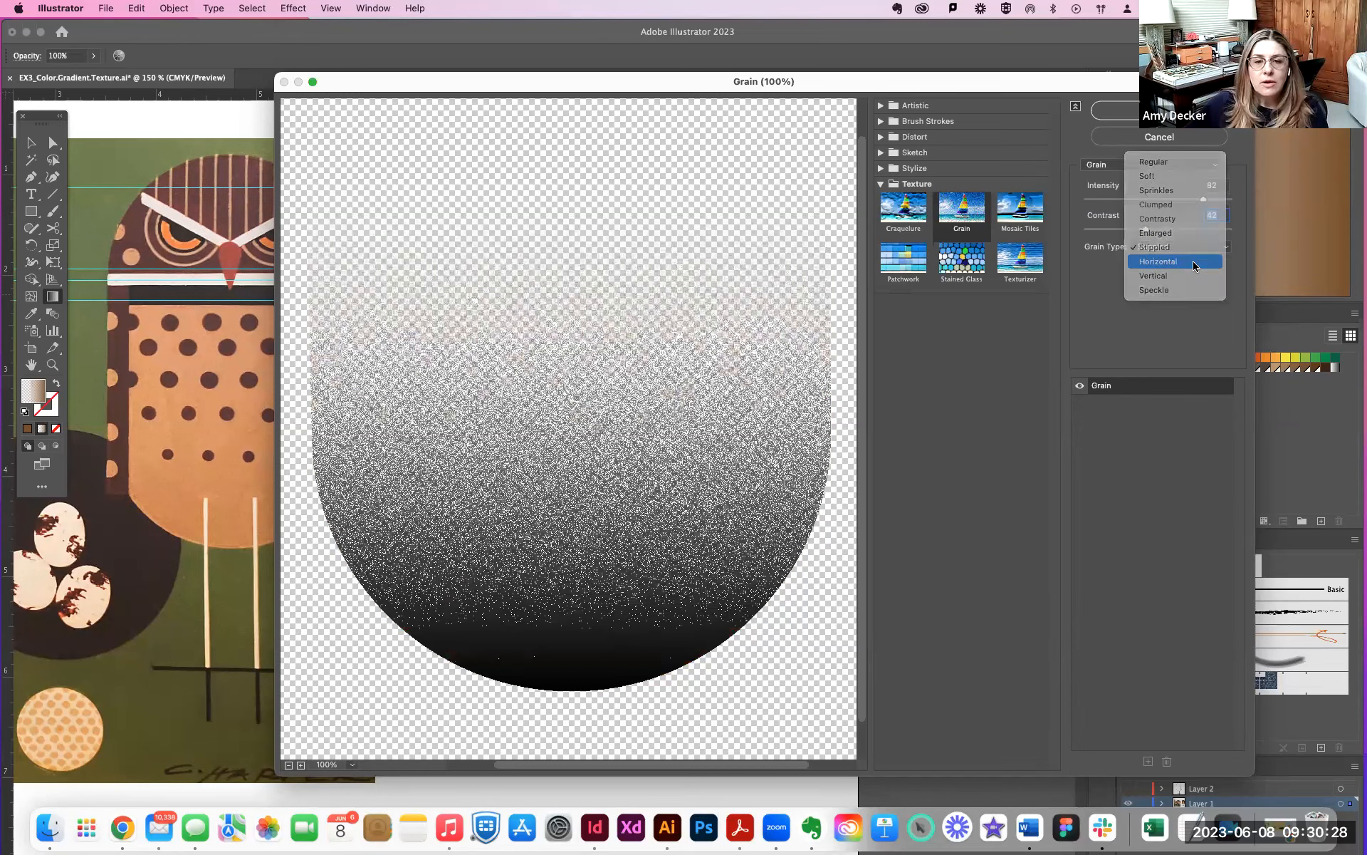
left_click(1195, 265)
left_click(1194, 251)
left_click(1195, 262)
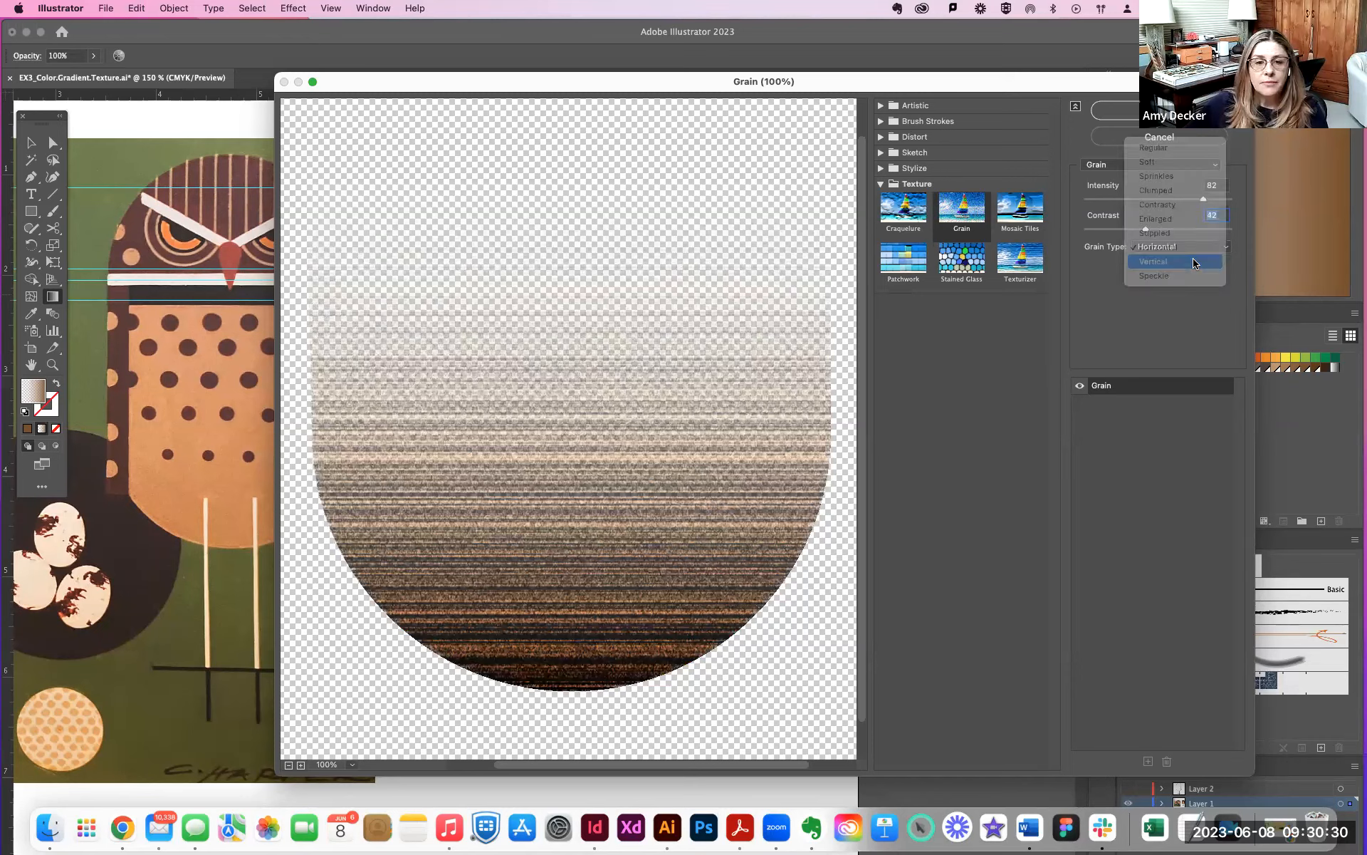
left_click(1193, 252)
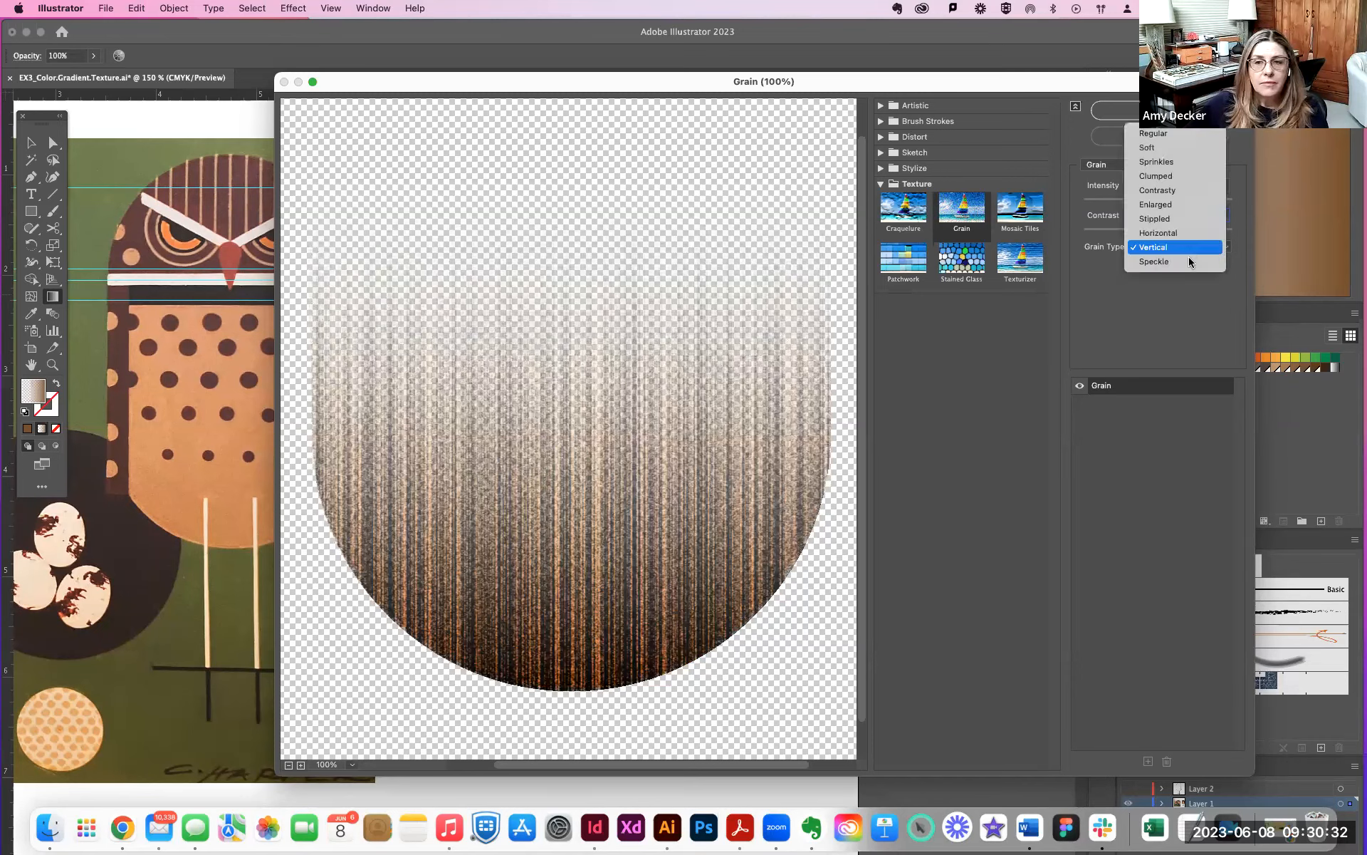
left_click(1189, 261)
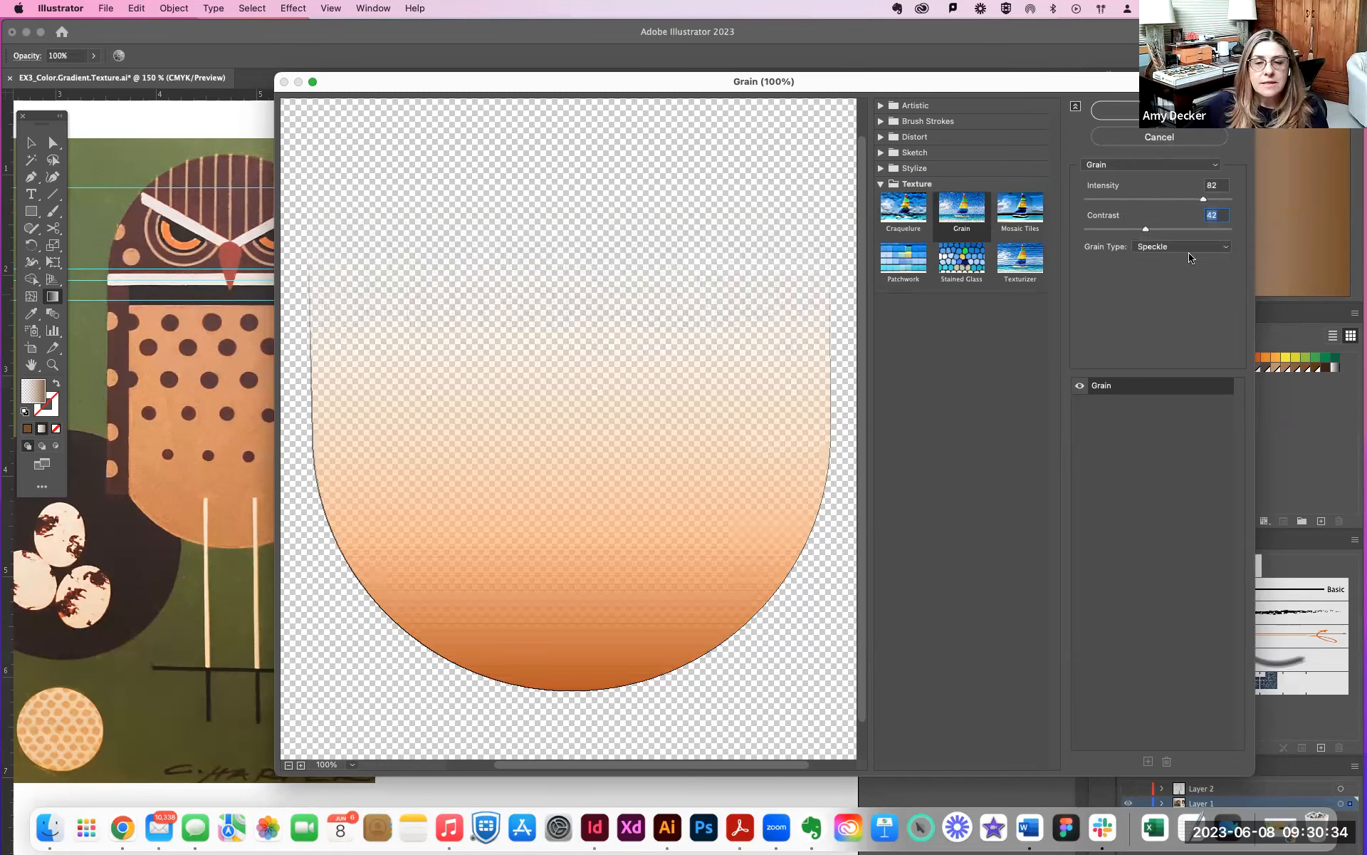
left_click(1191, 249)
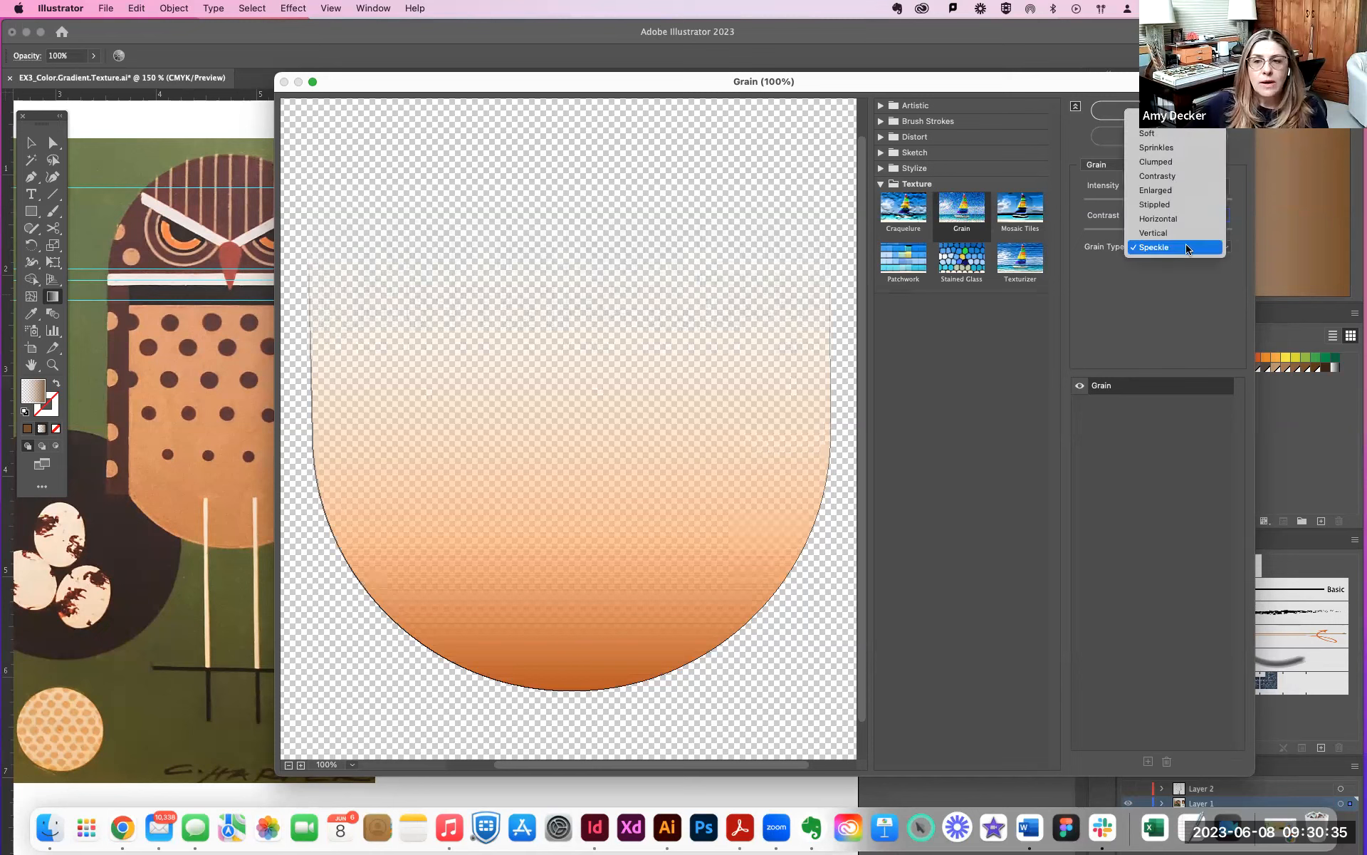
left_click(1157, 177)
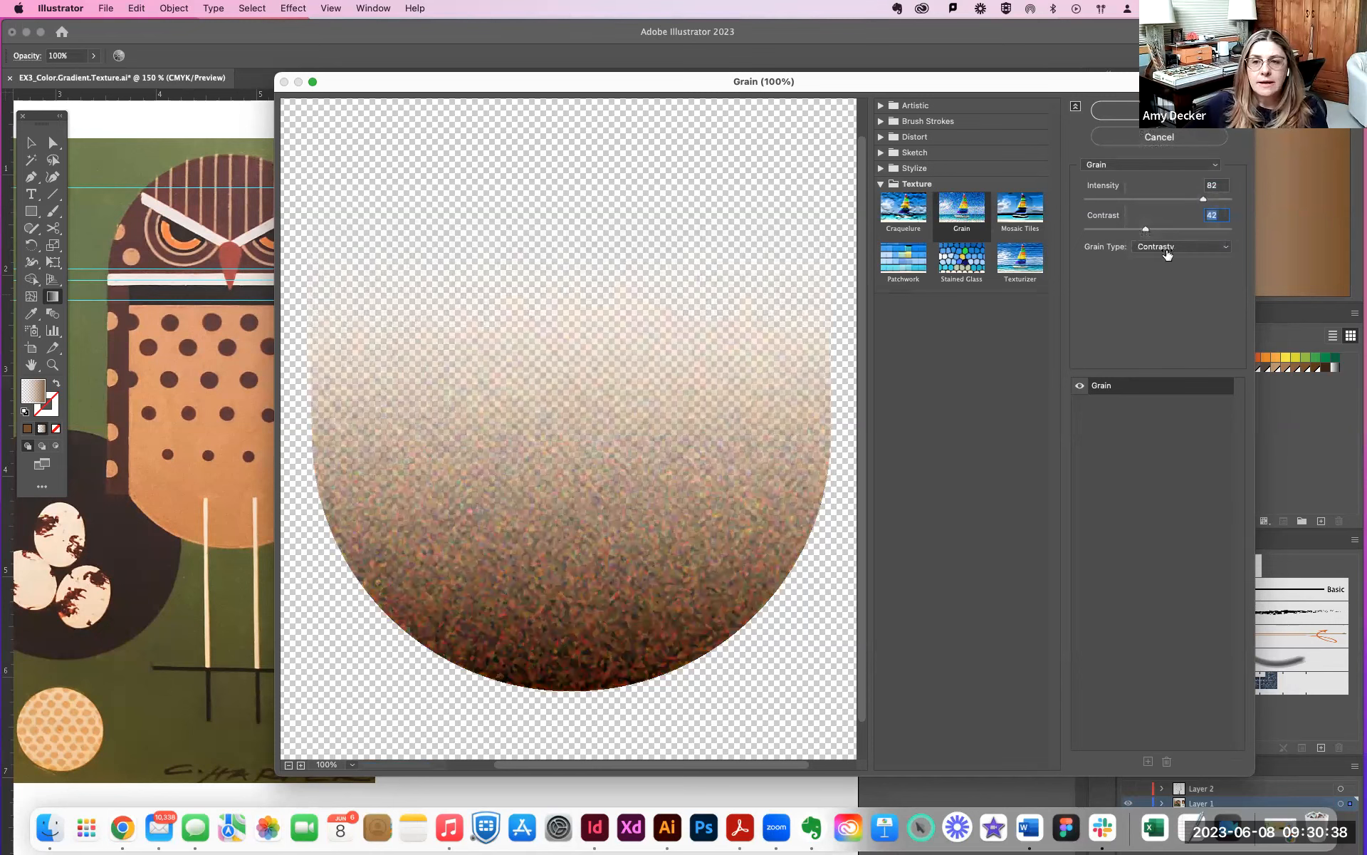
left_click(1167, 254)
left_click(1156, 206)
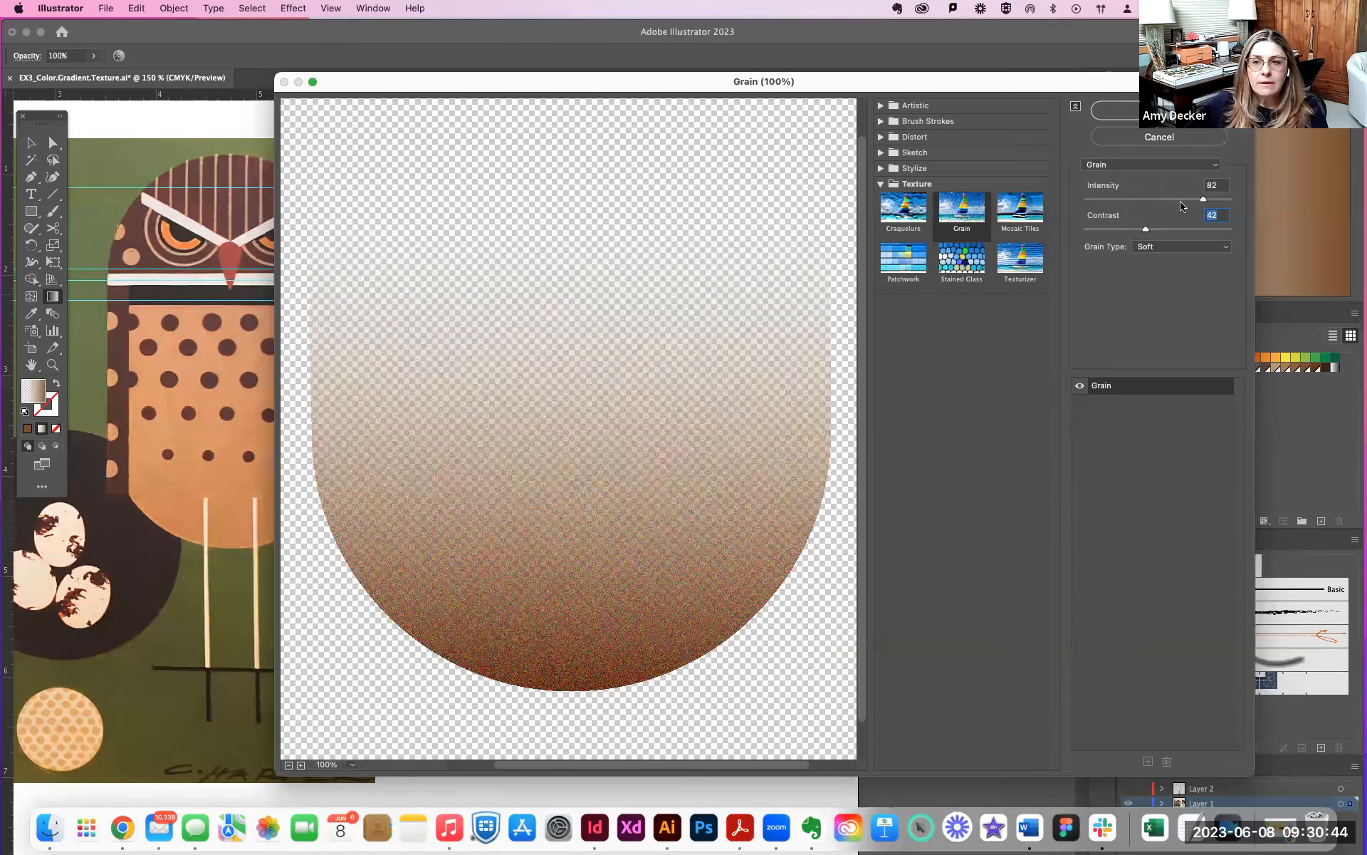
- Set the Soft grain's intensity to 38 and contrast to 37, and apply the effect
left_click_drag(1203, 202, 1138, 204)
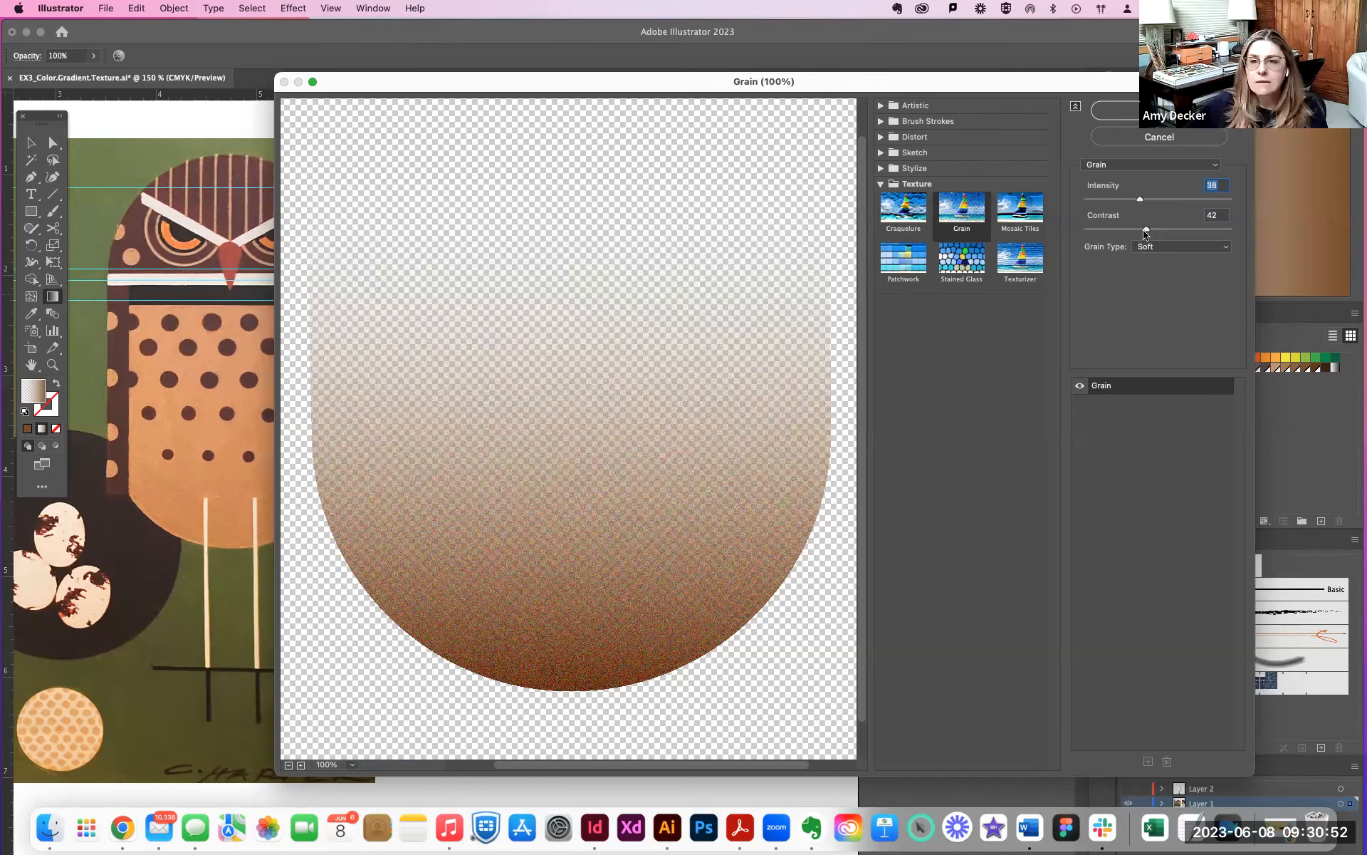
left_click_drag(1145, 231, 1139, 233)
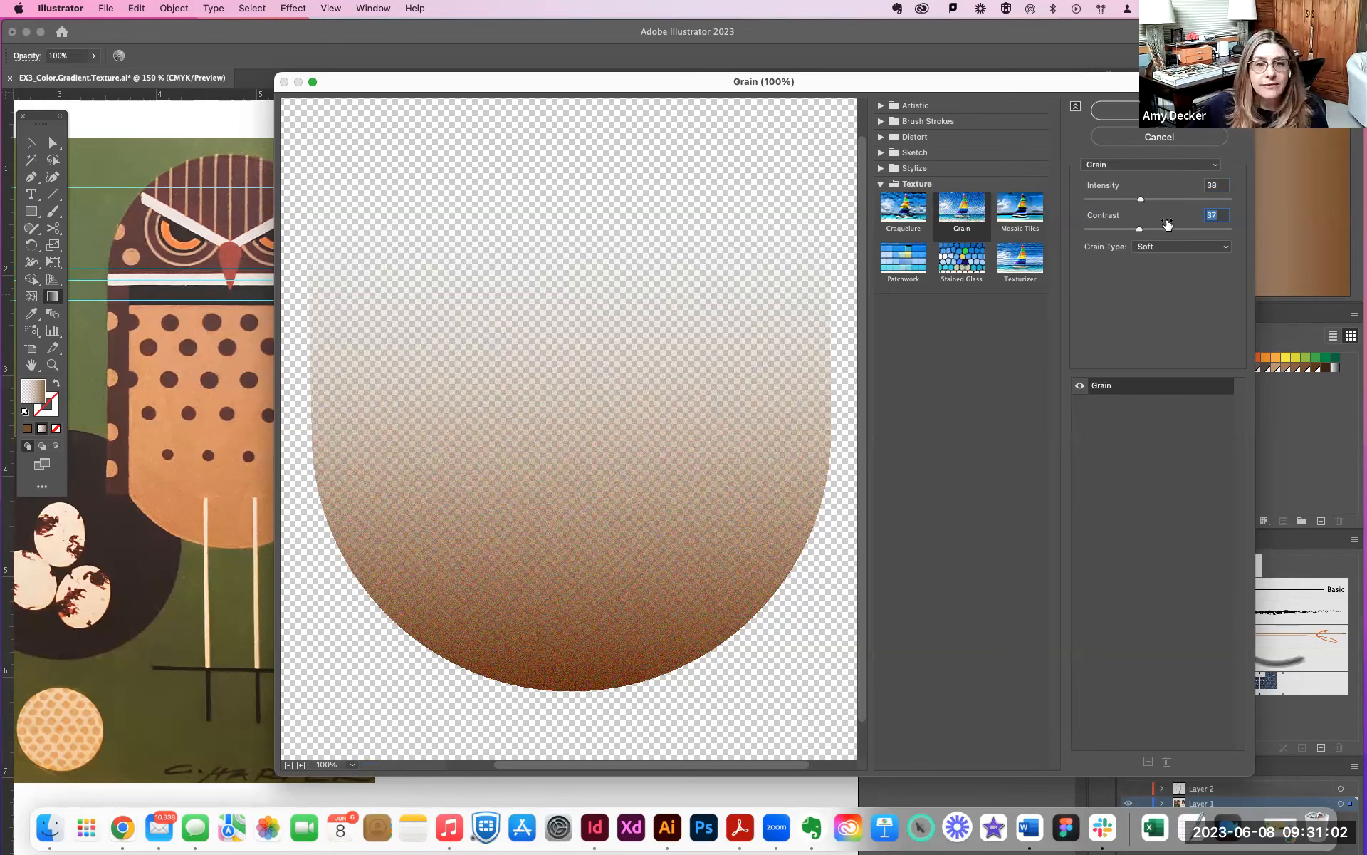
key("Return")
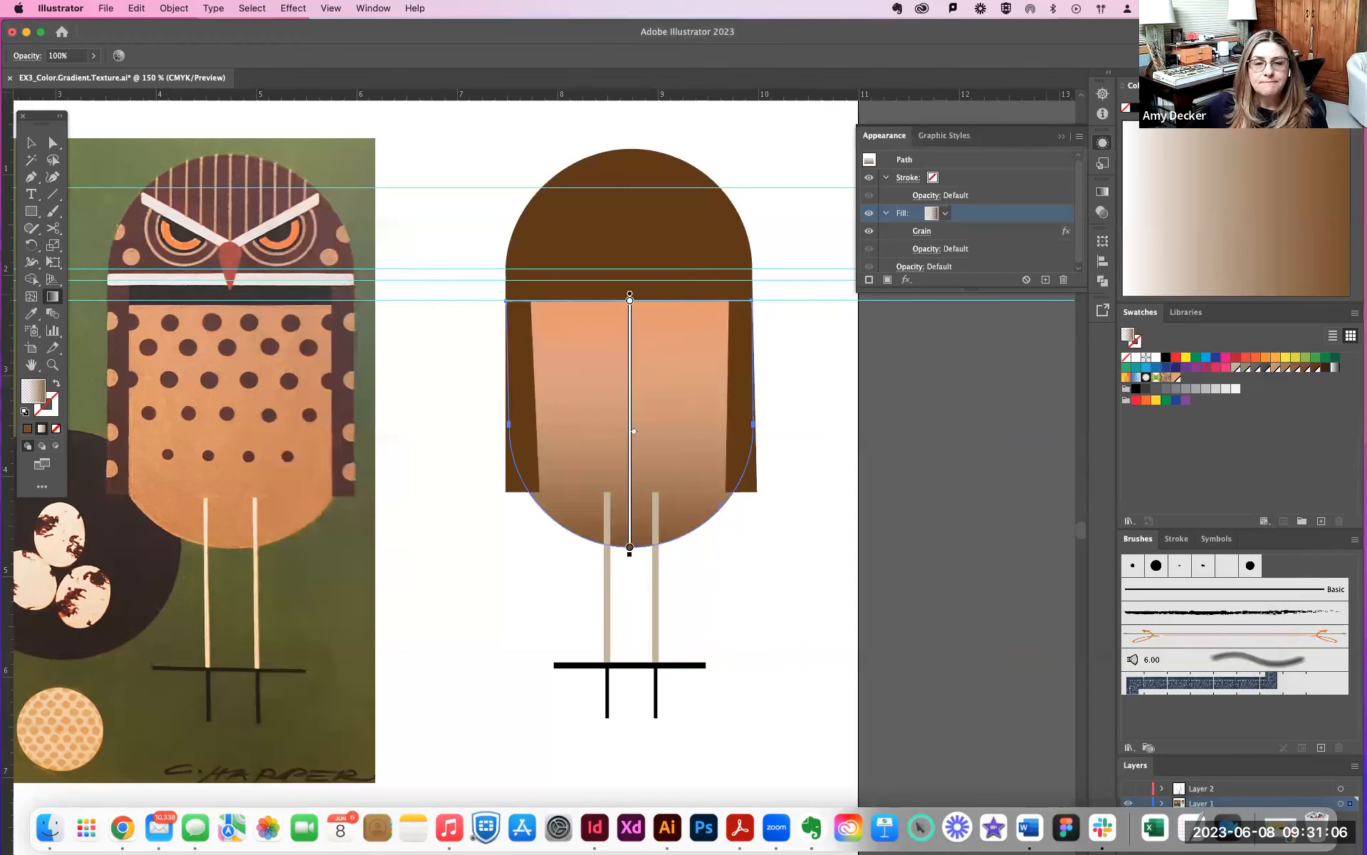
- Move the grainy gradient shape horizontally about 1.22 in to the right, partly off the peach body
left_click(31, 143)
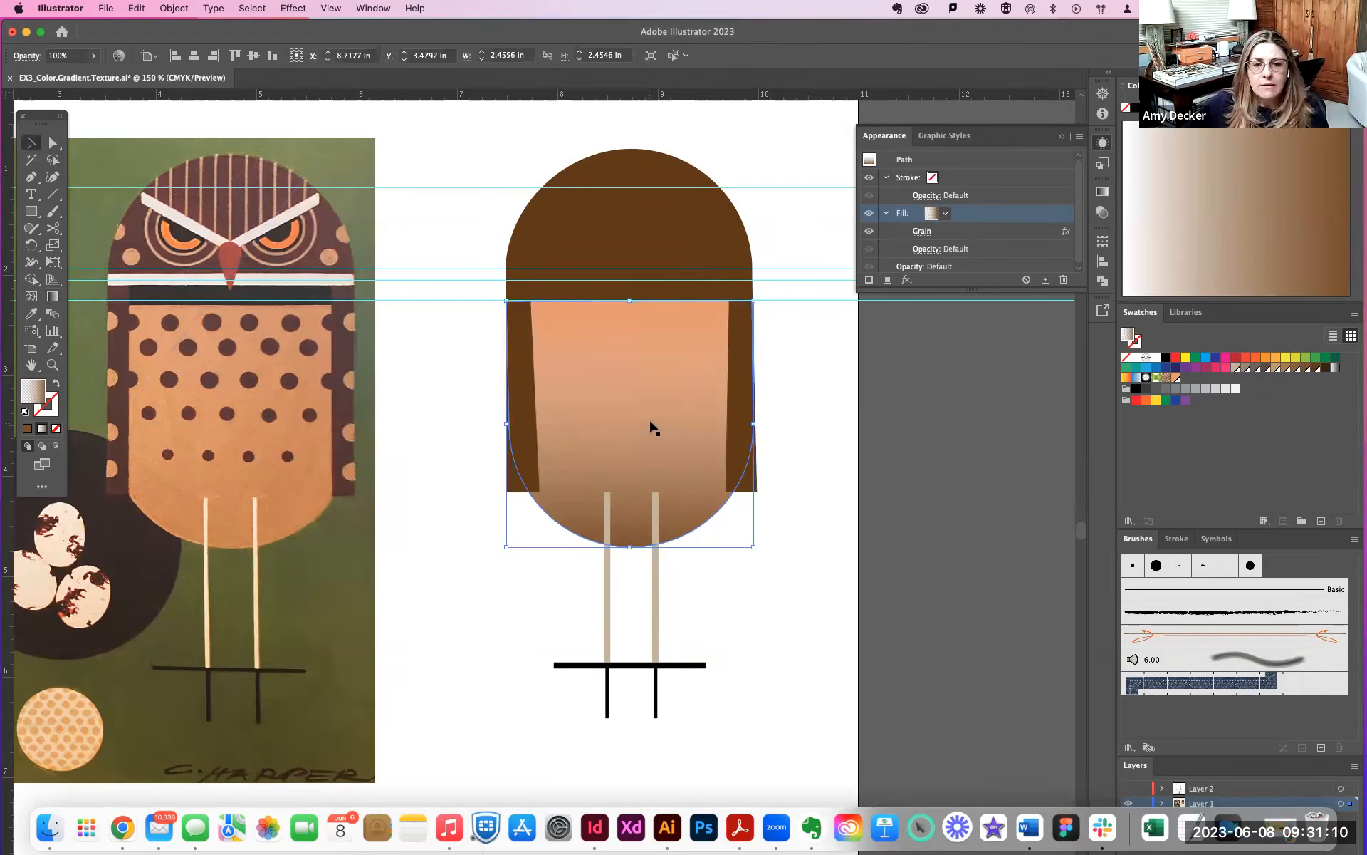
key("a")
left_click_drag(637, 382, 761, 383)
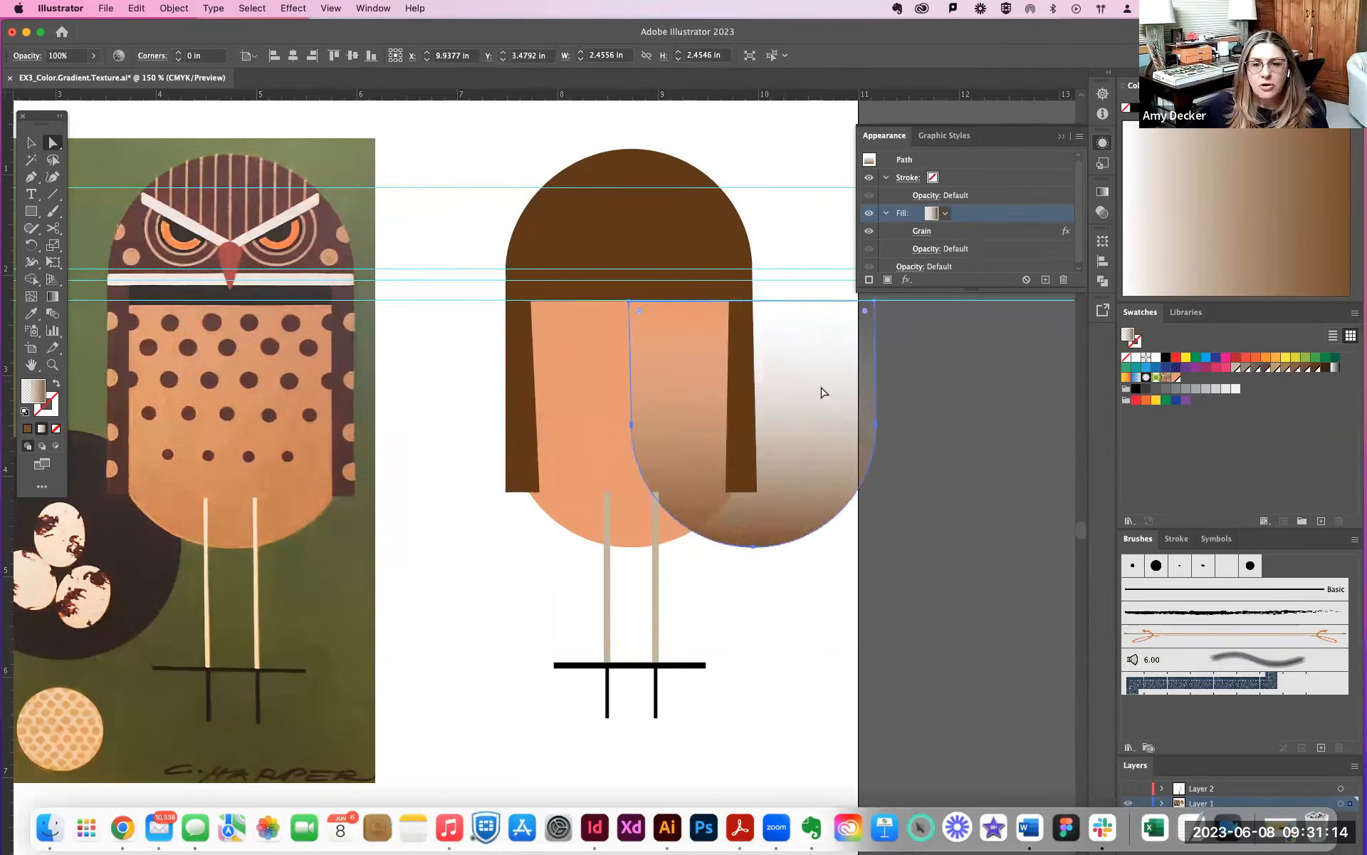
- Undo the moves of the grainy gradient shape so it sits back over the peach body
left_click_drag(817, 469, 832, 506)
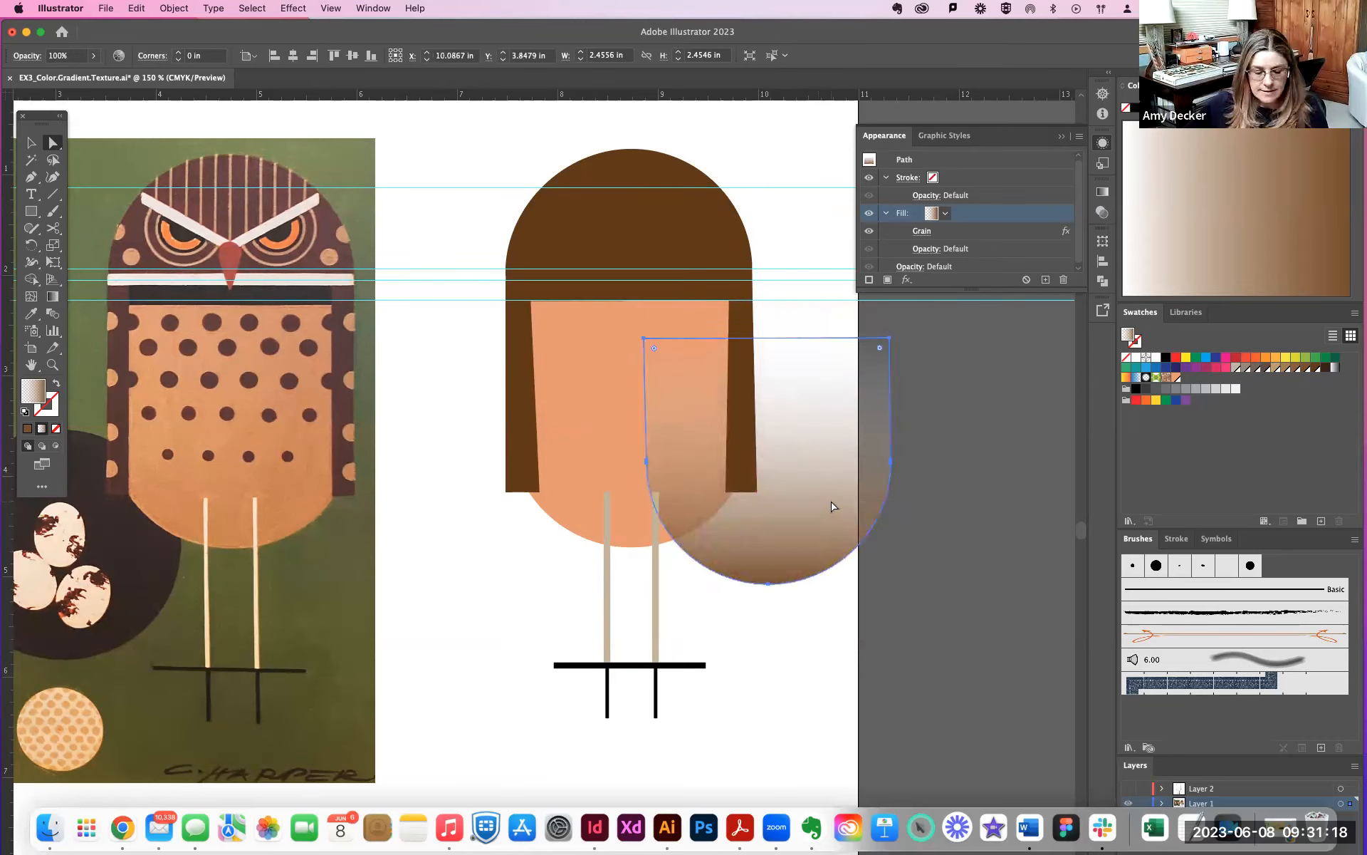
key("super+z")
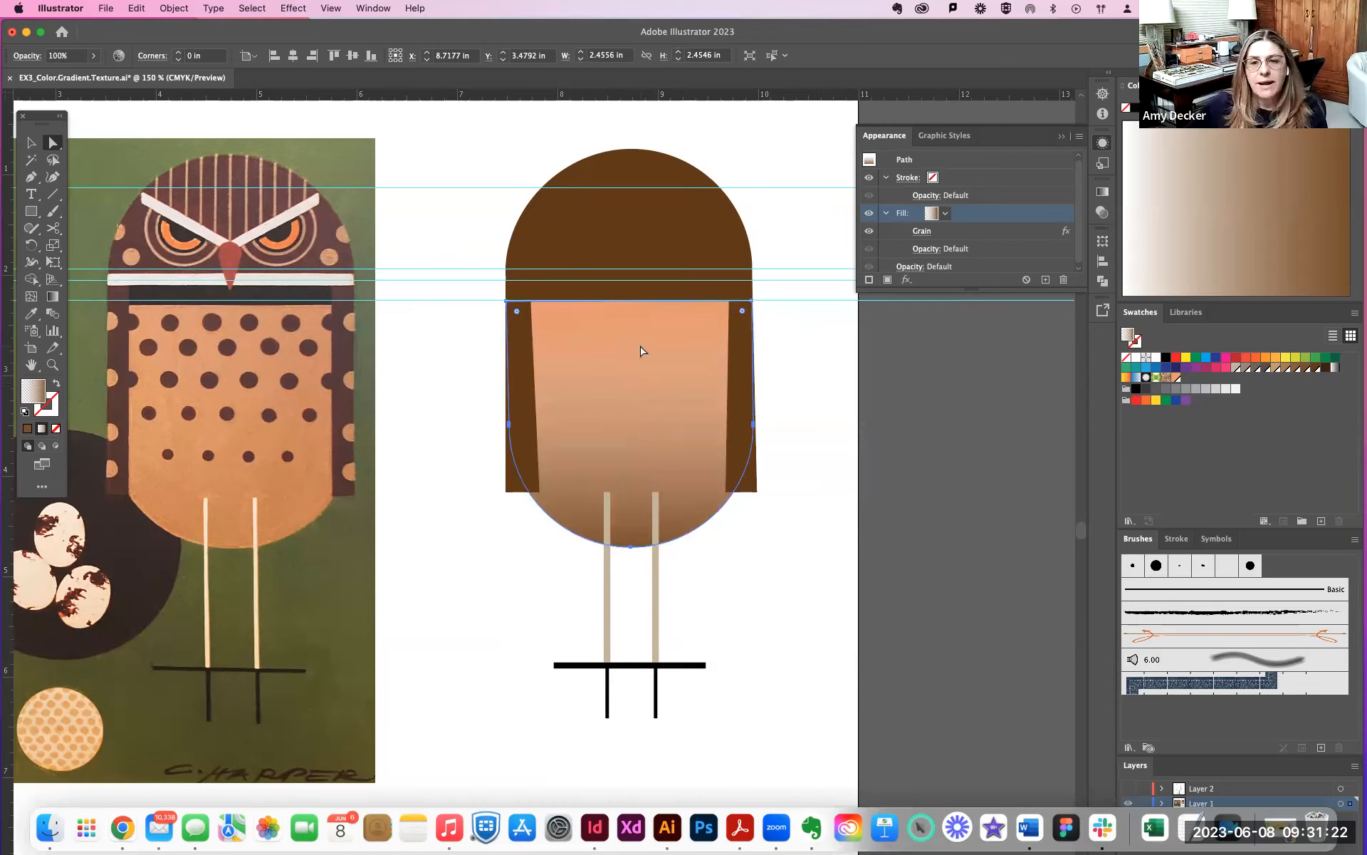
- Revisit the gradient fill's Grain settings without changes, and try placing the Grain effect below the fill's opacity before restoring the order
left_click(923, 233)
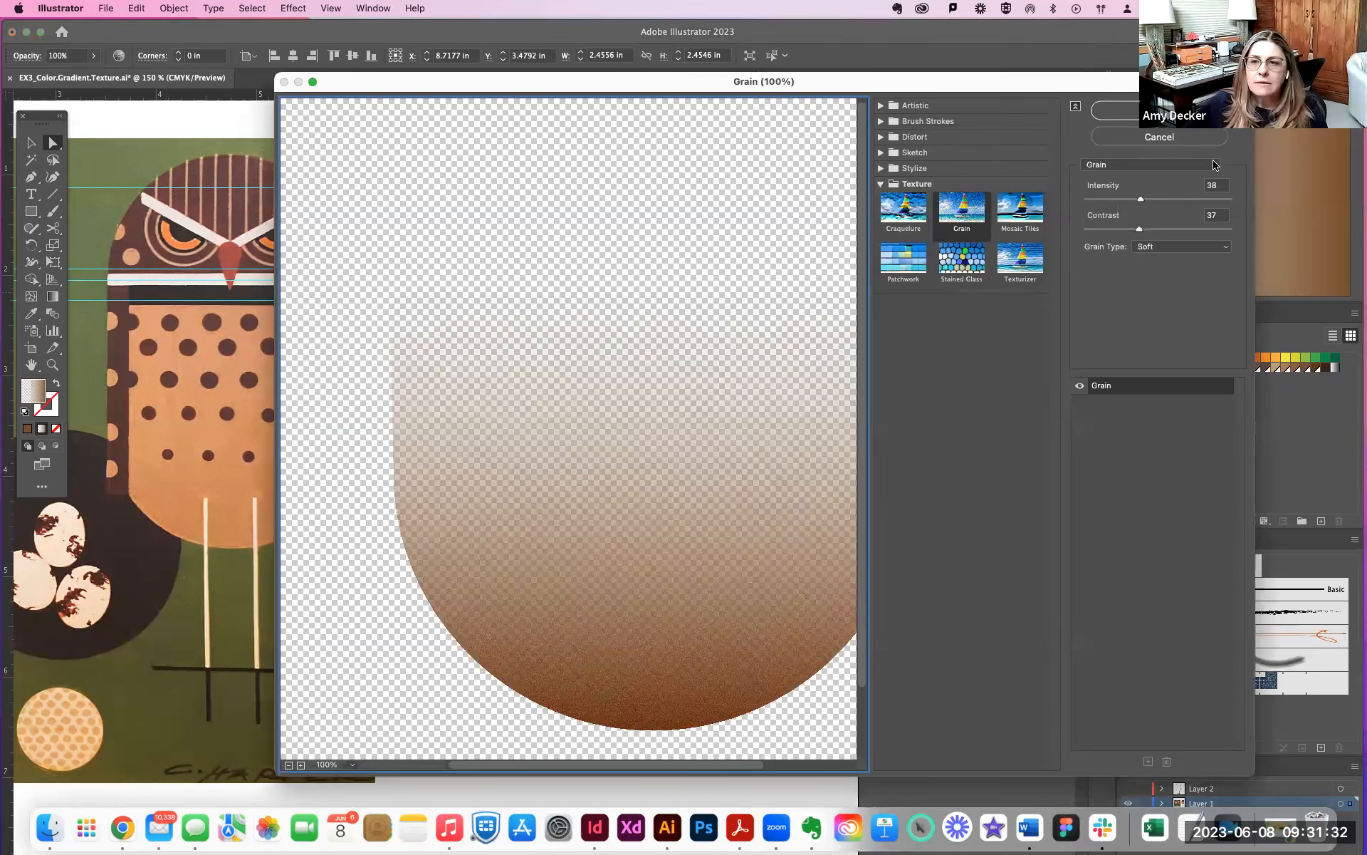
left_click(1113, 111)
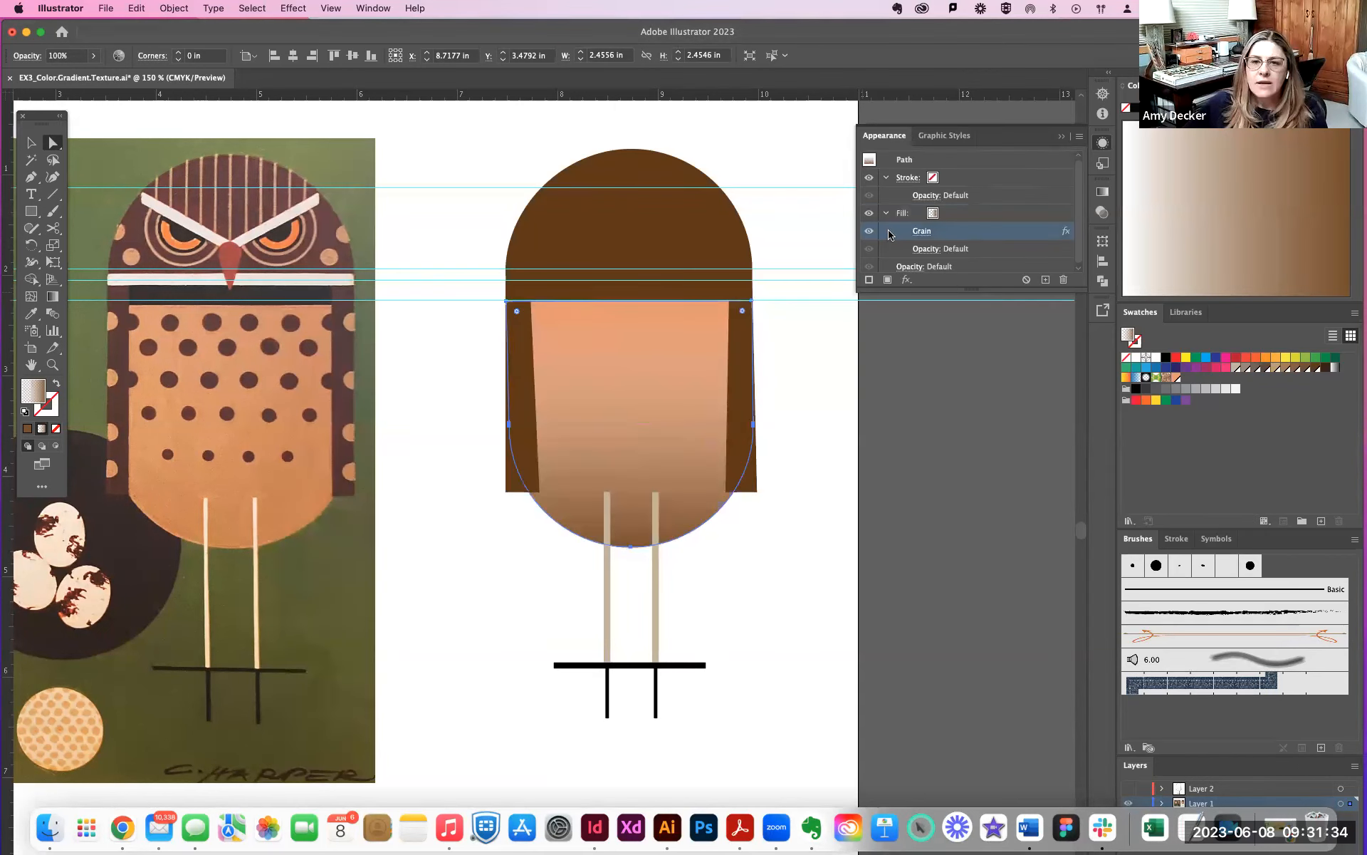
left_click_drag(1037, 233, 956, 261)
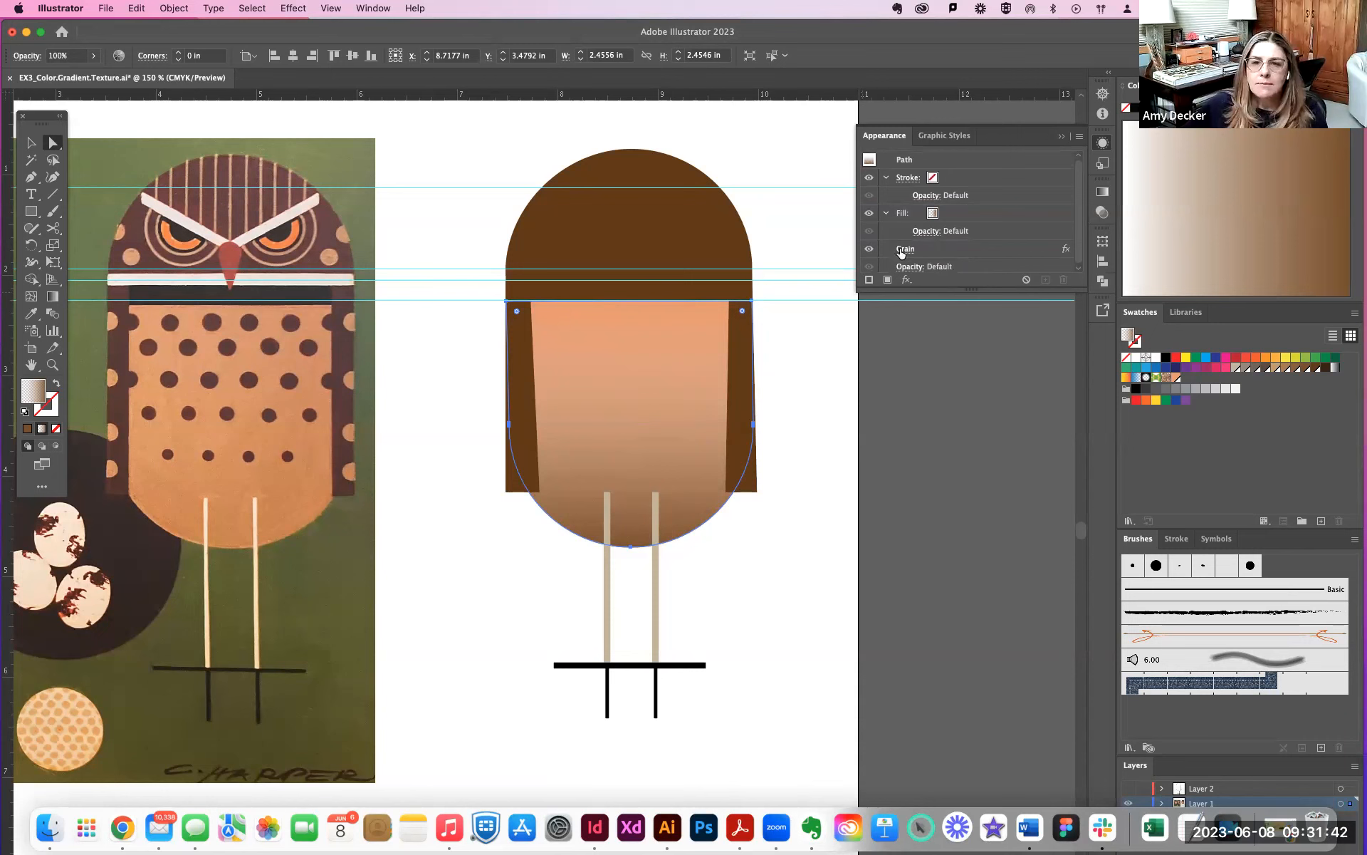
left_click(1037, 251)
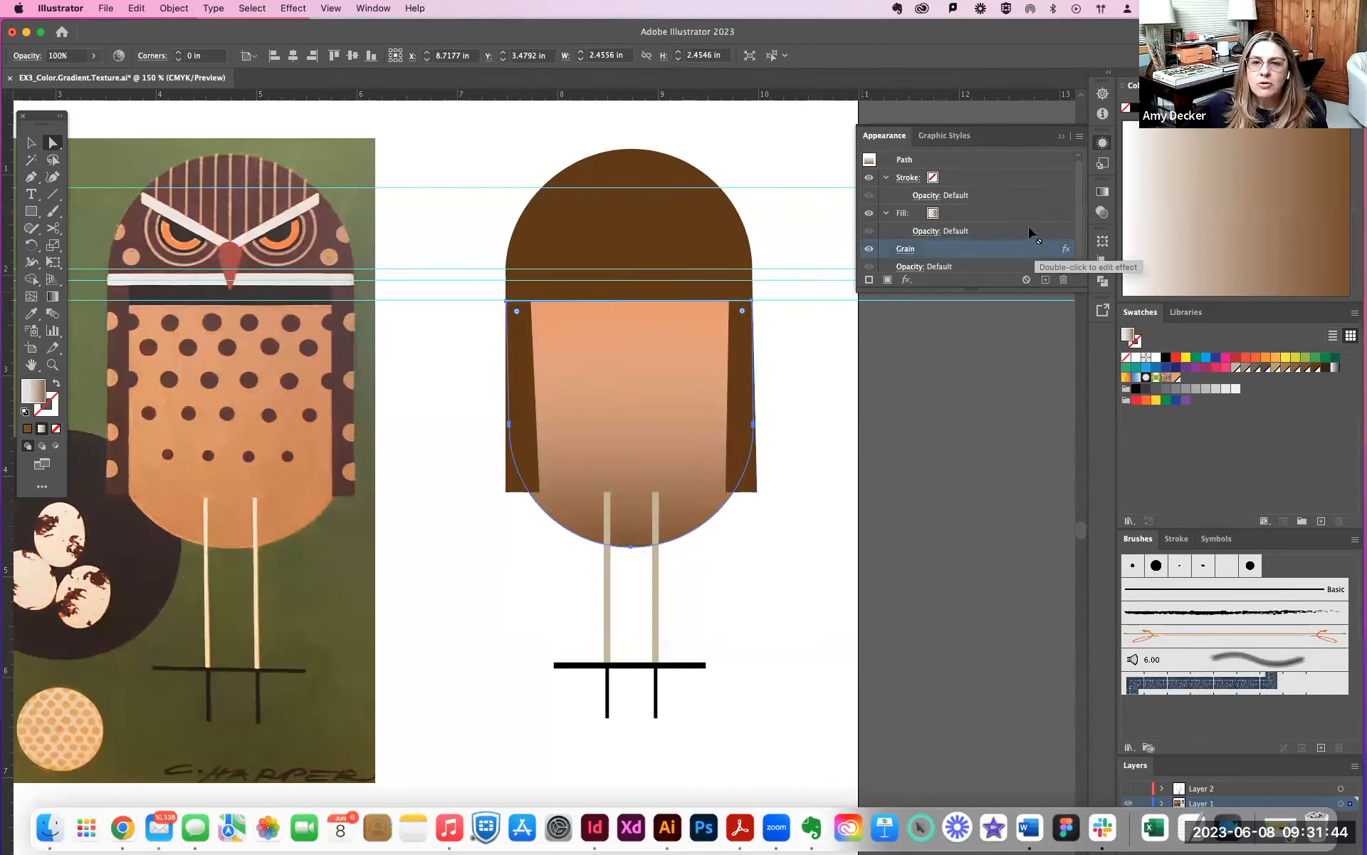
left_click_drag(1007, 247, 924, 233)
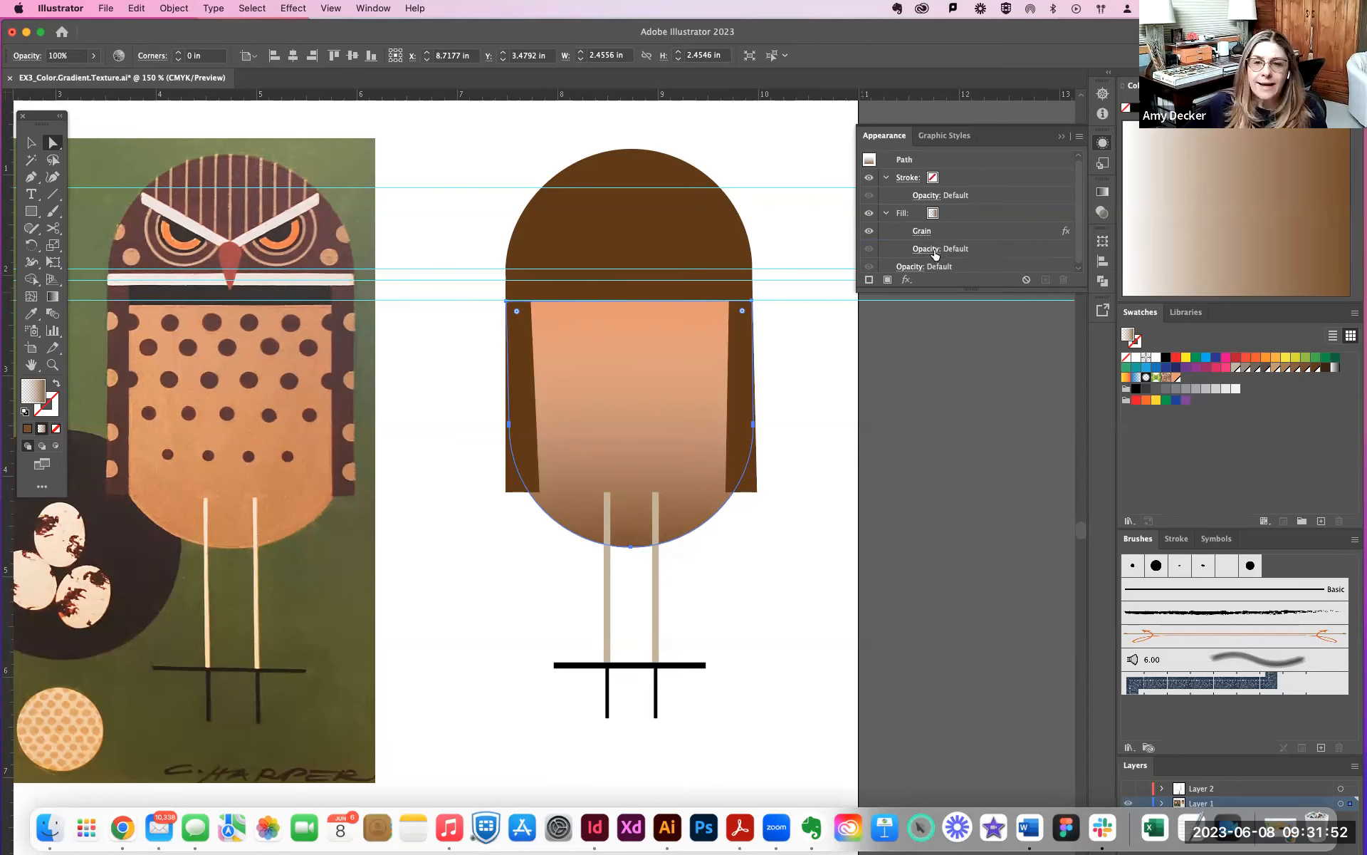
- Lower the opacity of the grainy gradient fill to 67%
left_click(934, 251)
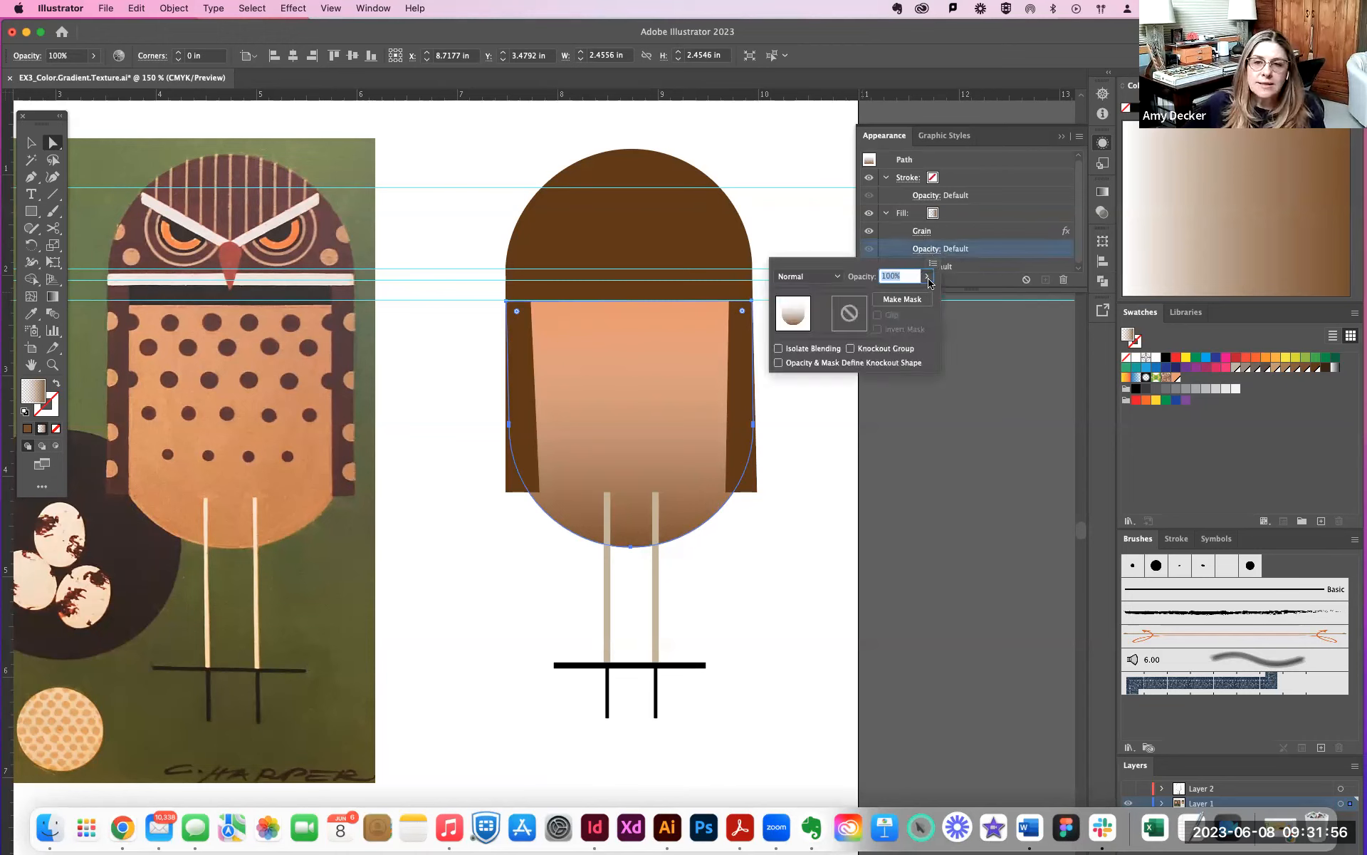
left_click(927, 276)
mouse_move(923, 298)
left_mouse_down()
mouse_move(887, 298)
mouse_move(909, 299)
left_mouse_up()
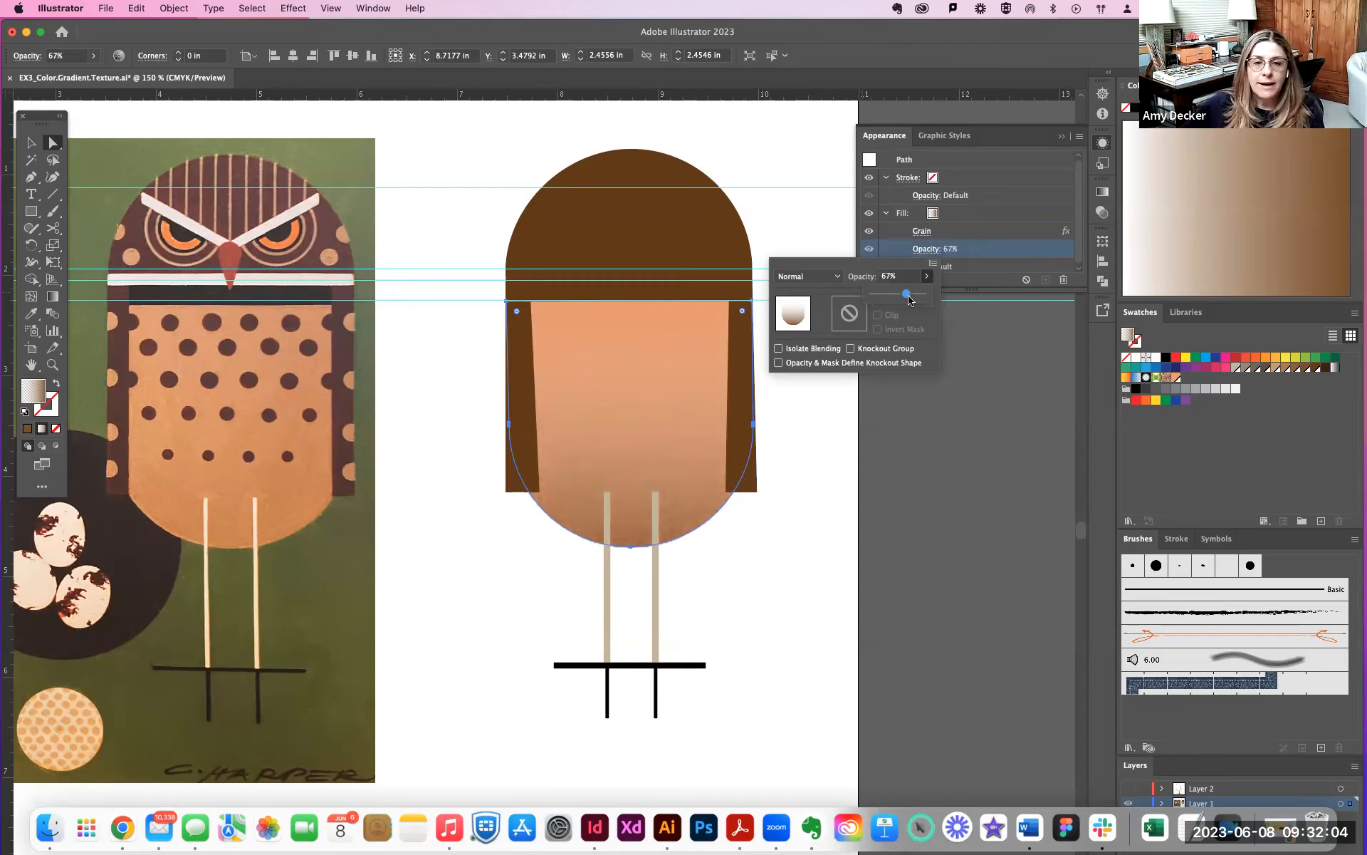
- Try the Darken, Multiply and Color Burn blending modes on the grainy gradient fill
left_click(834, 277)
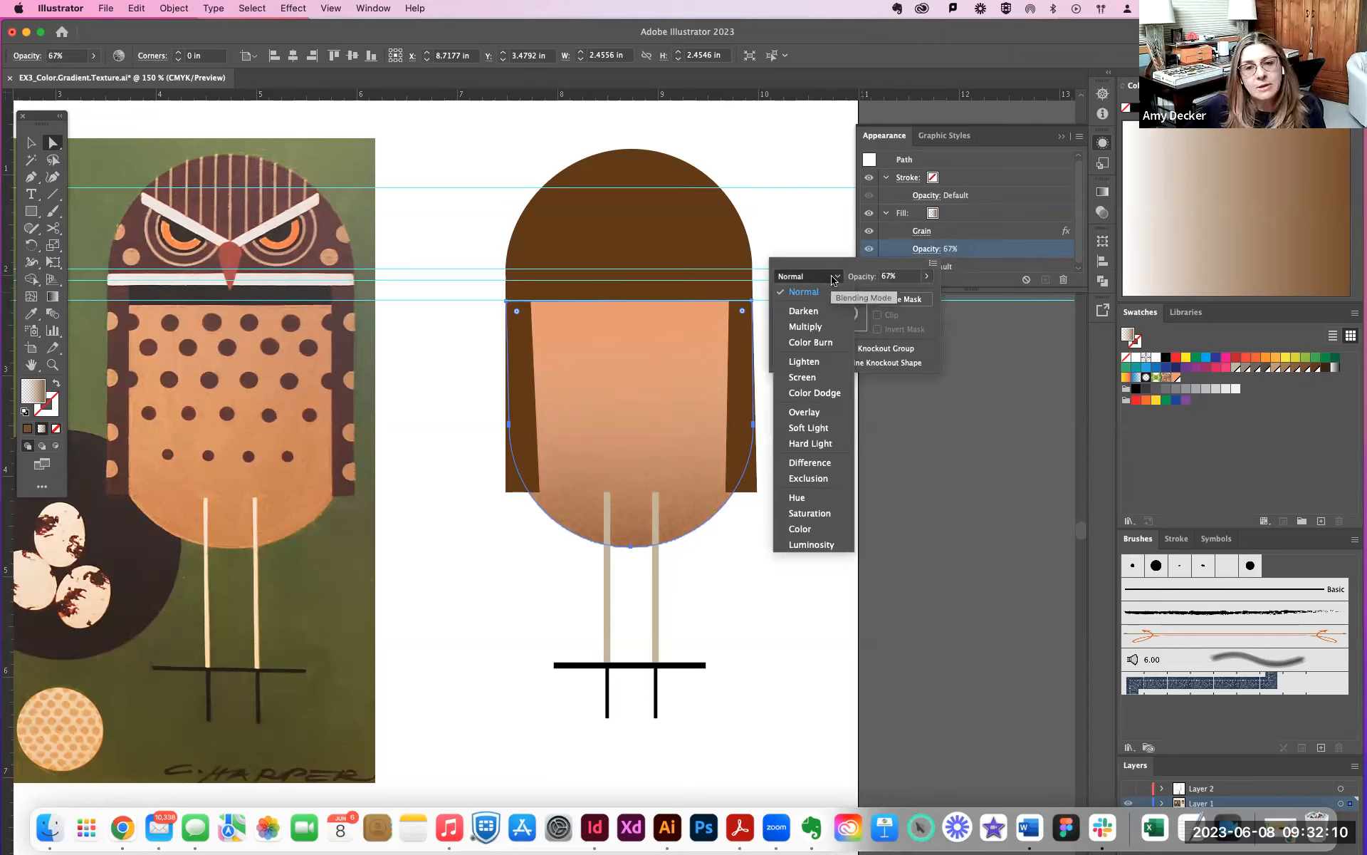
left_click(809, 312)
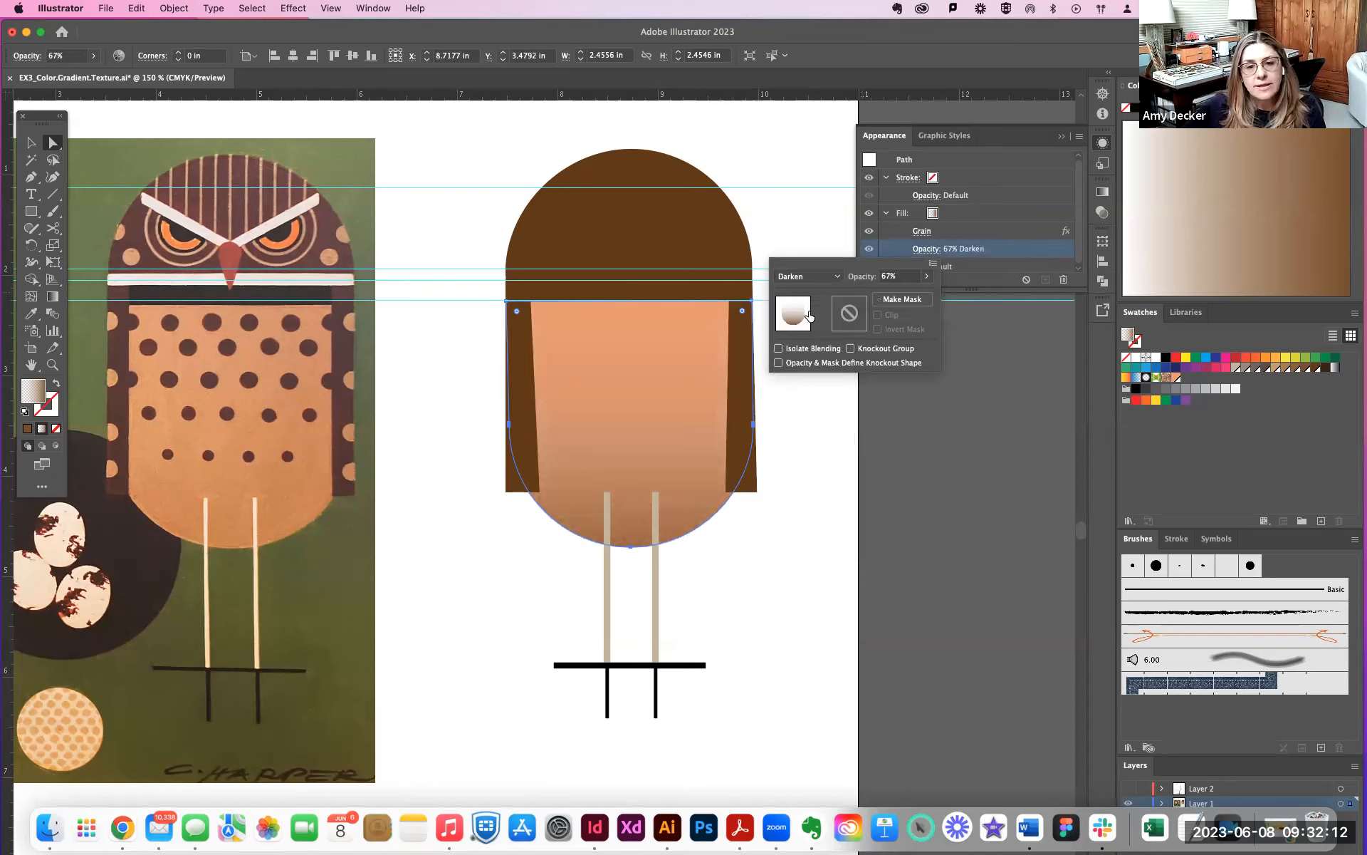
left_click(820, 278)
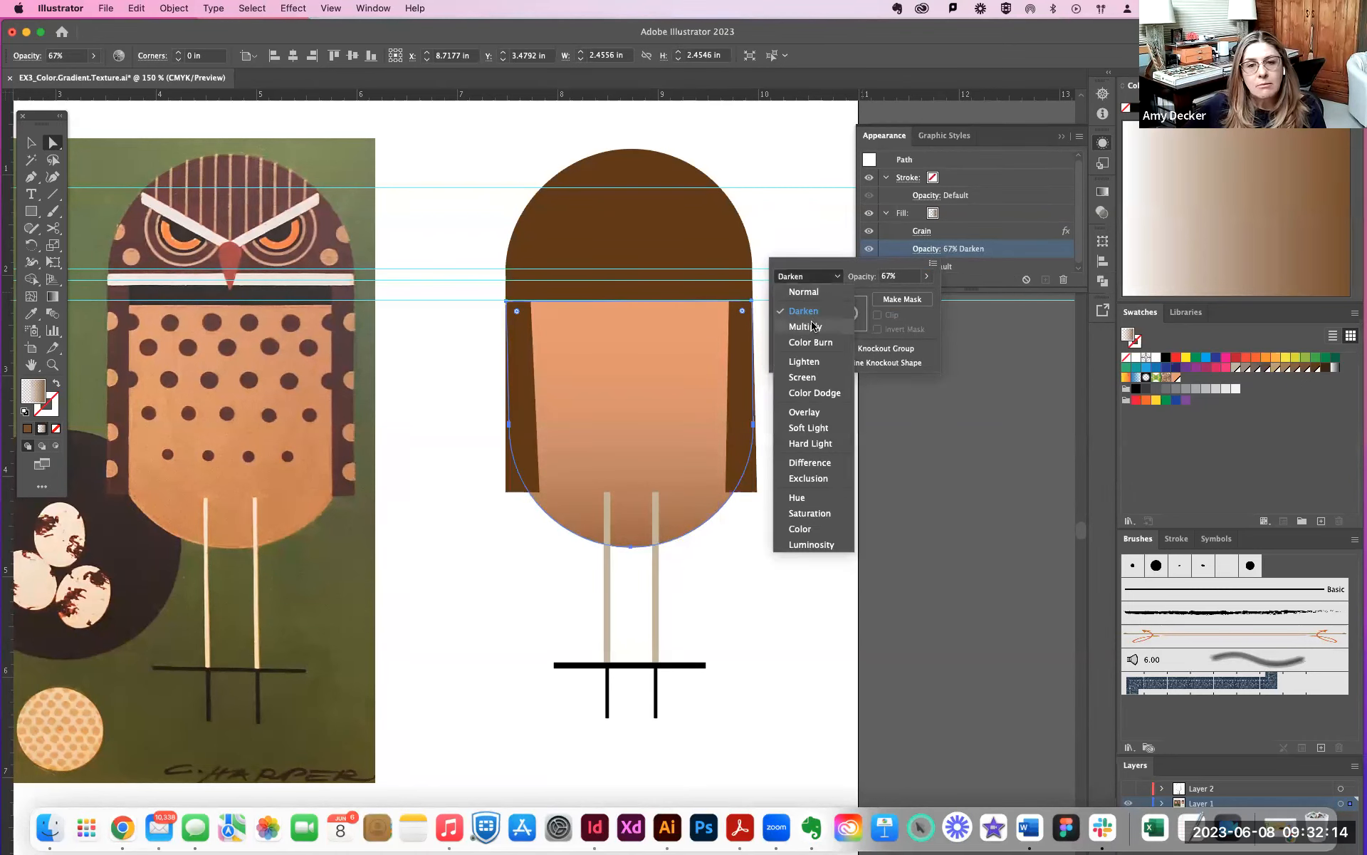
left_click(813, 326)
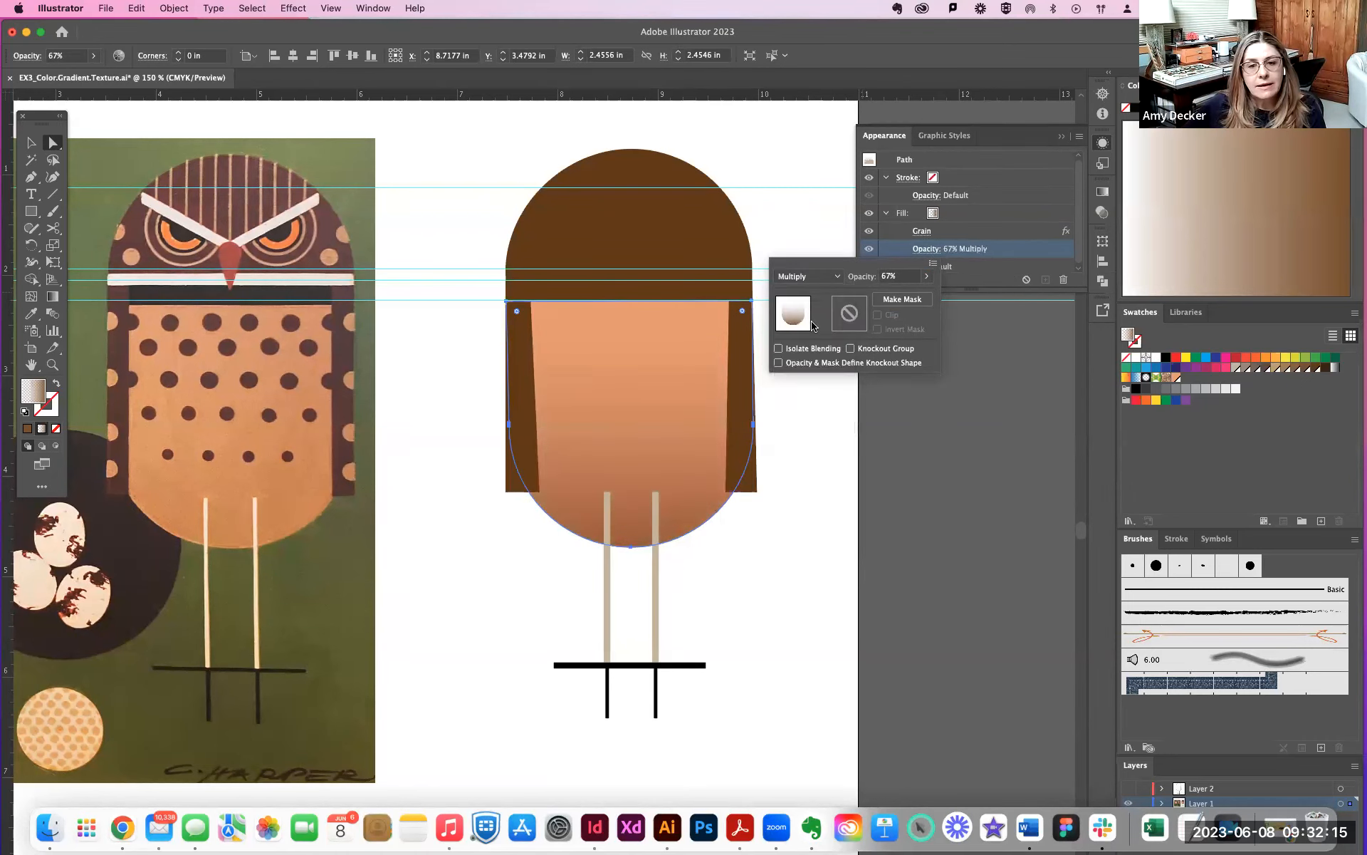
left_click(828, 278)
left_click(818, 343)
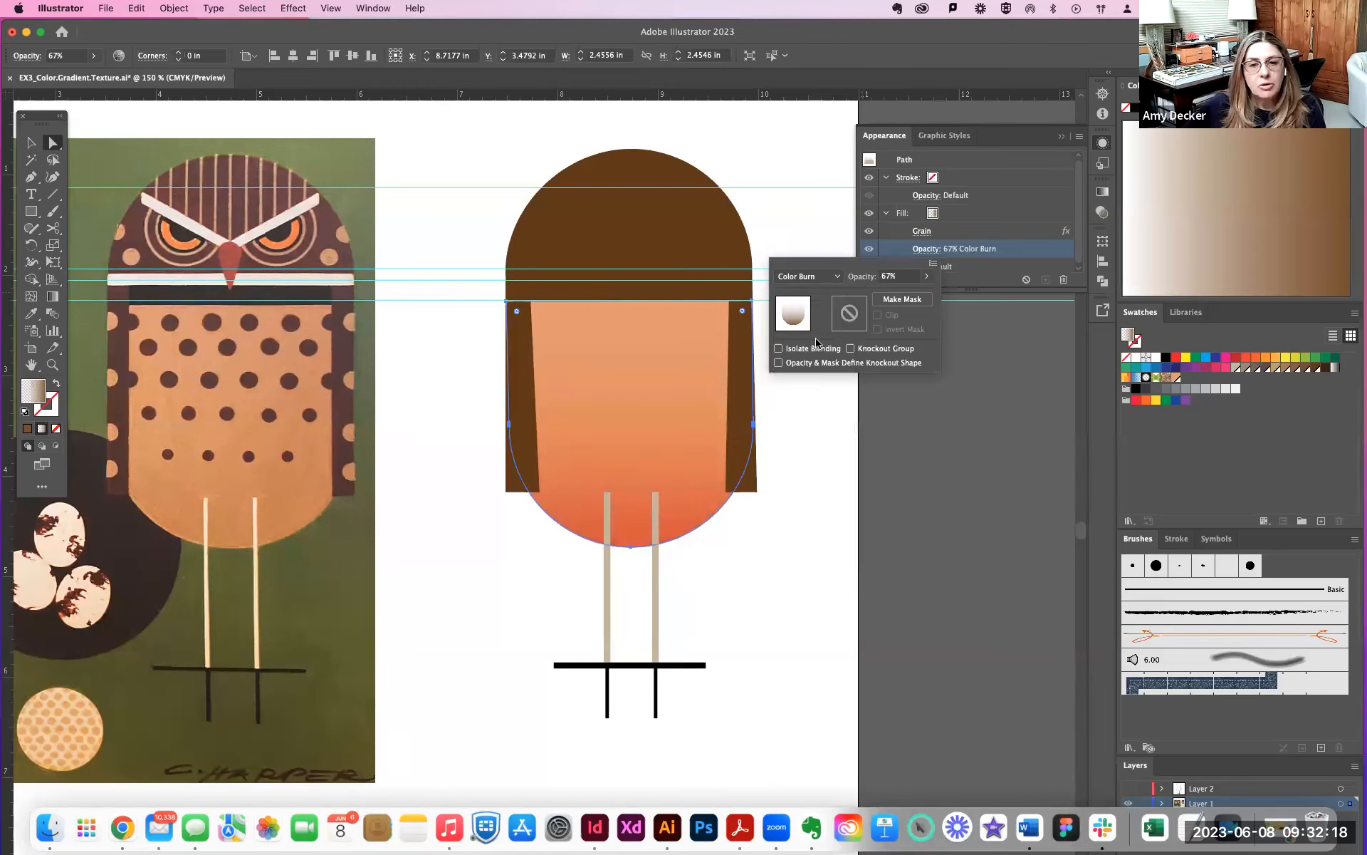
- Try the Lighten, Screen and Color Dodge blending modes on the grainy gradient fill
left_click(830, 280)
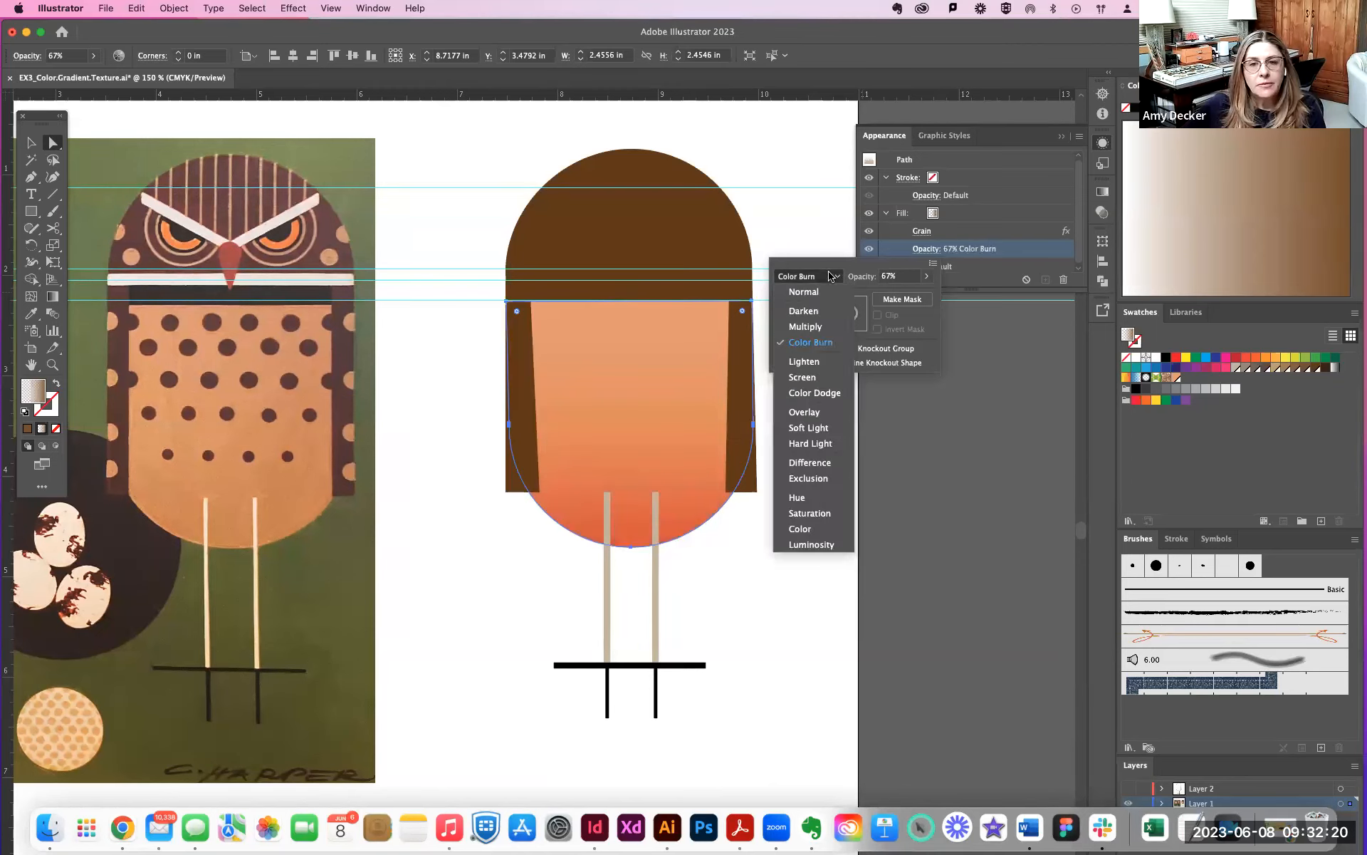
left_click(807, 361)
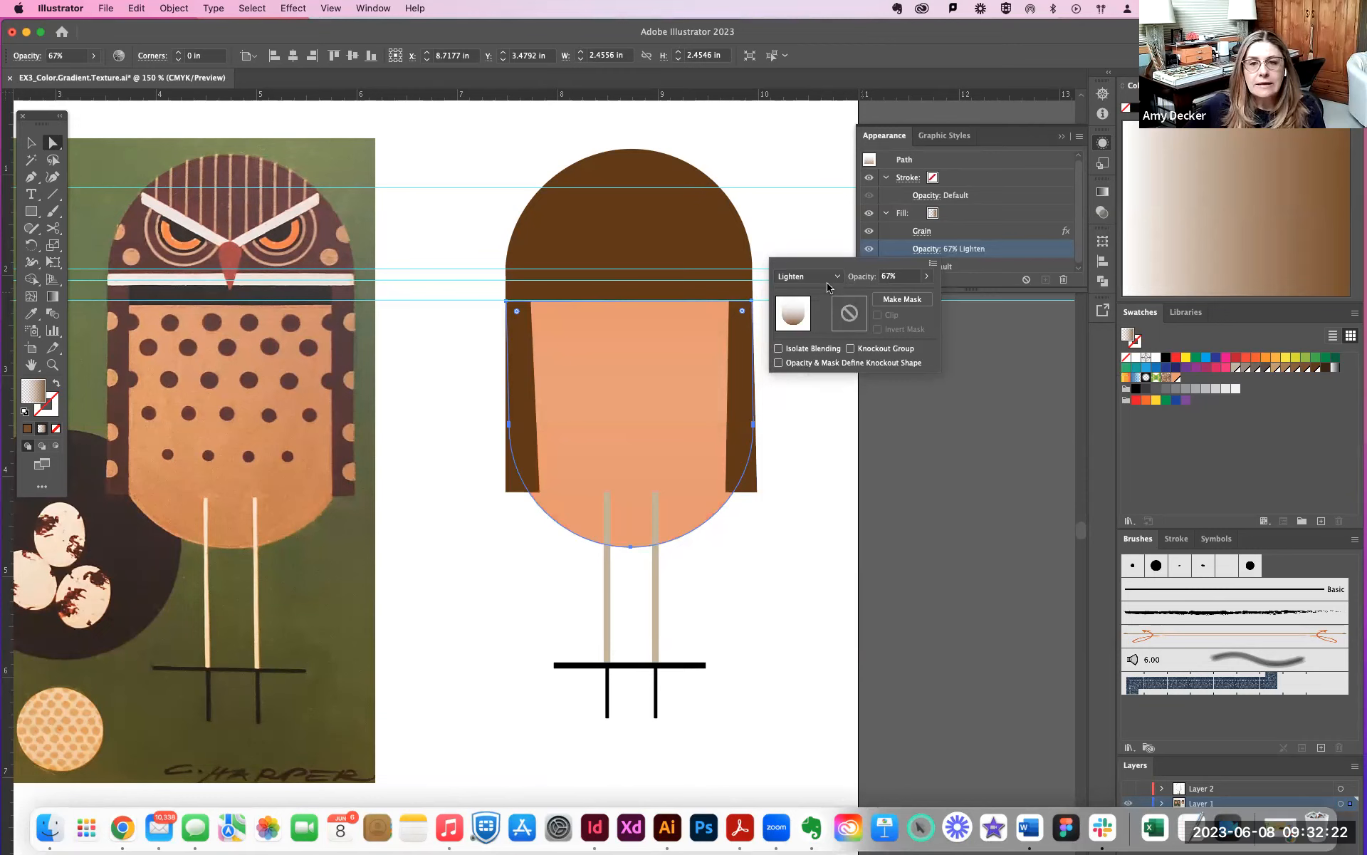
left_click(830, 278)
left_click(820, 377)
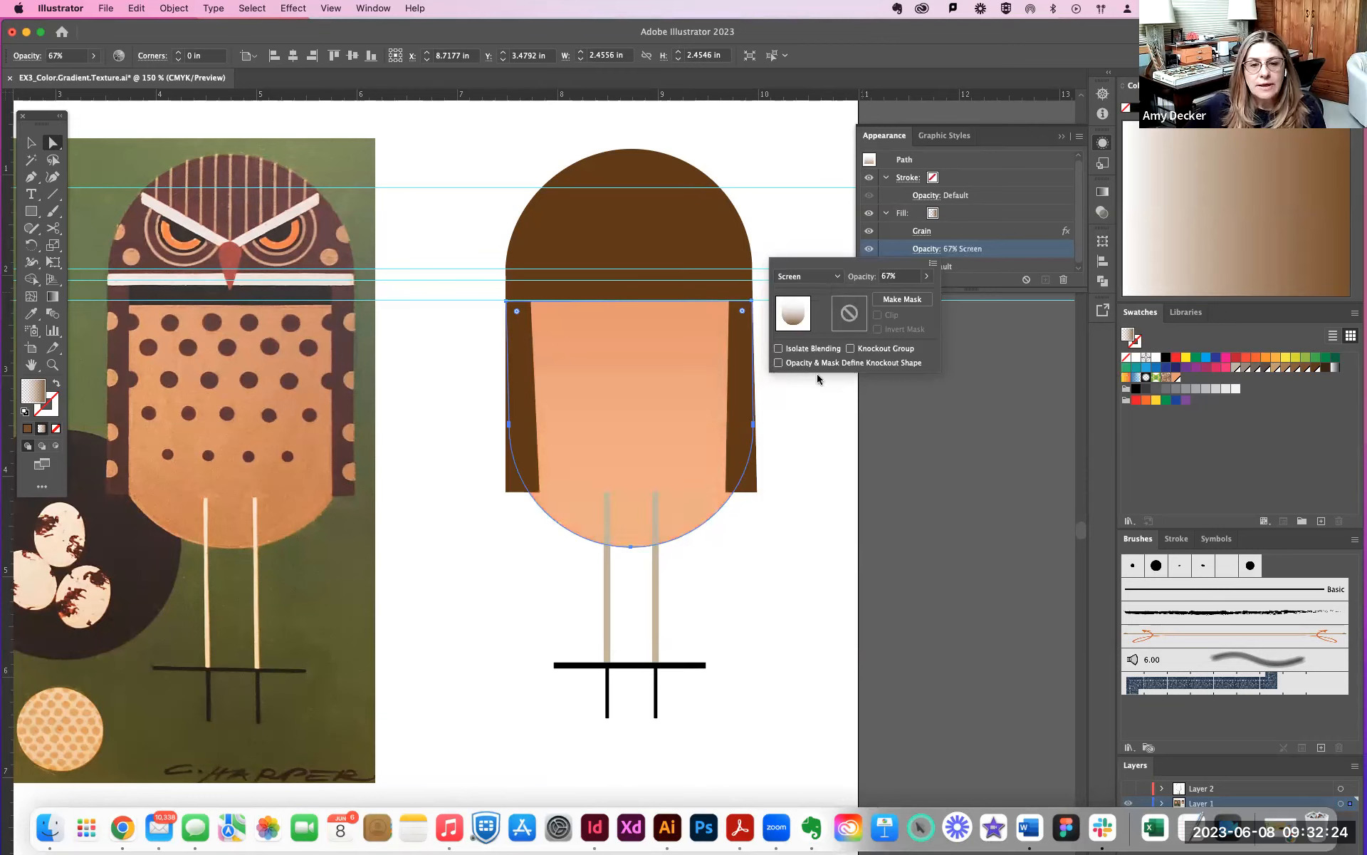
left_click(821, 280)
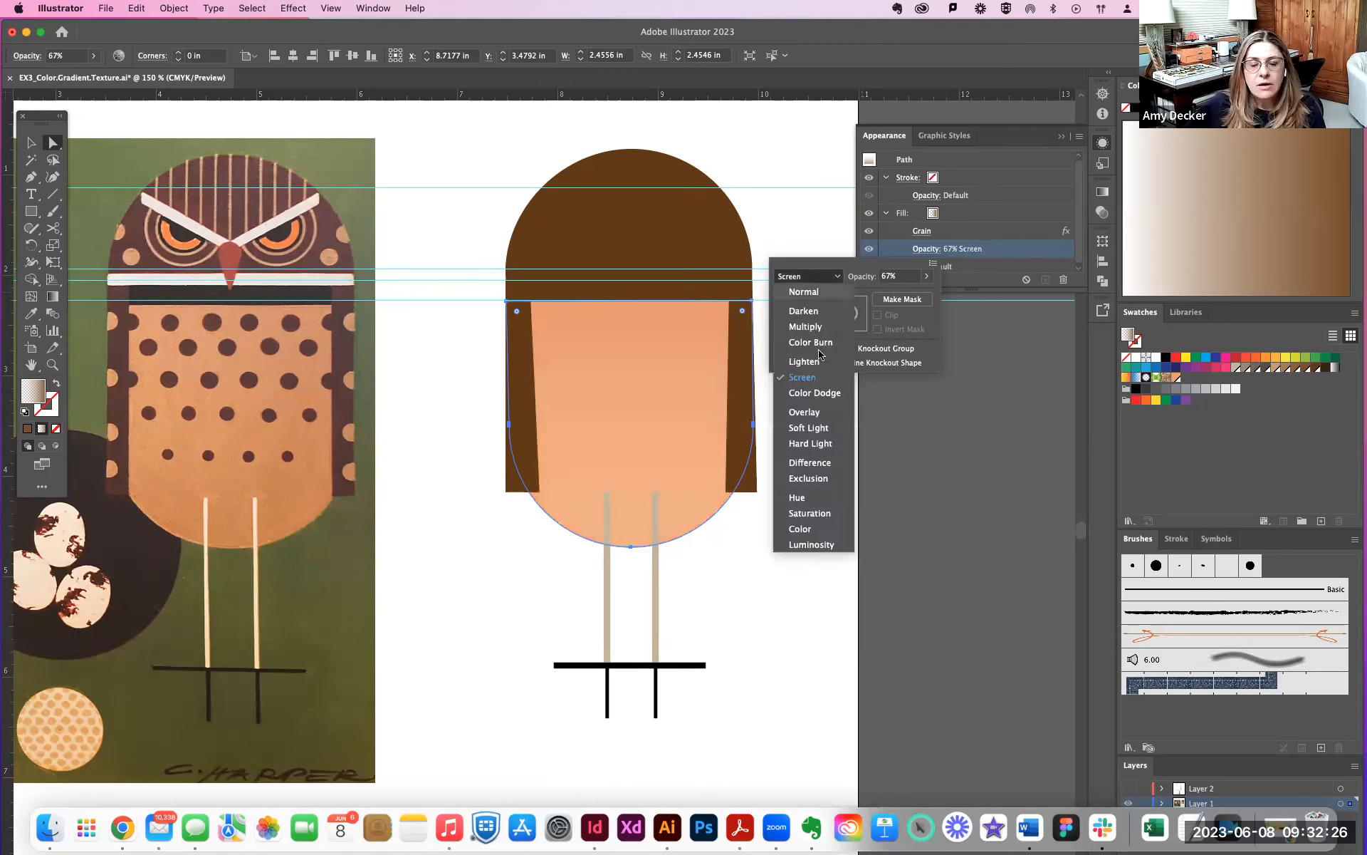
left_click(810, 394)
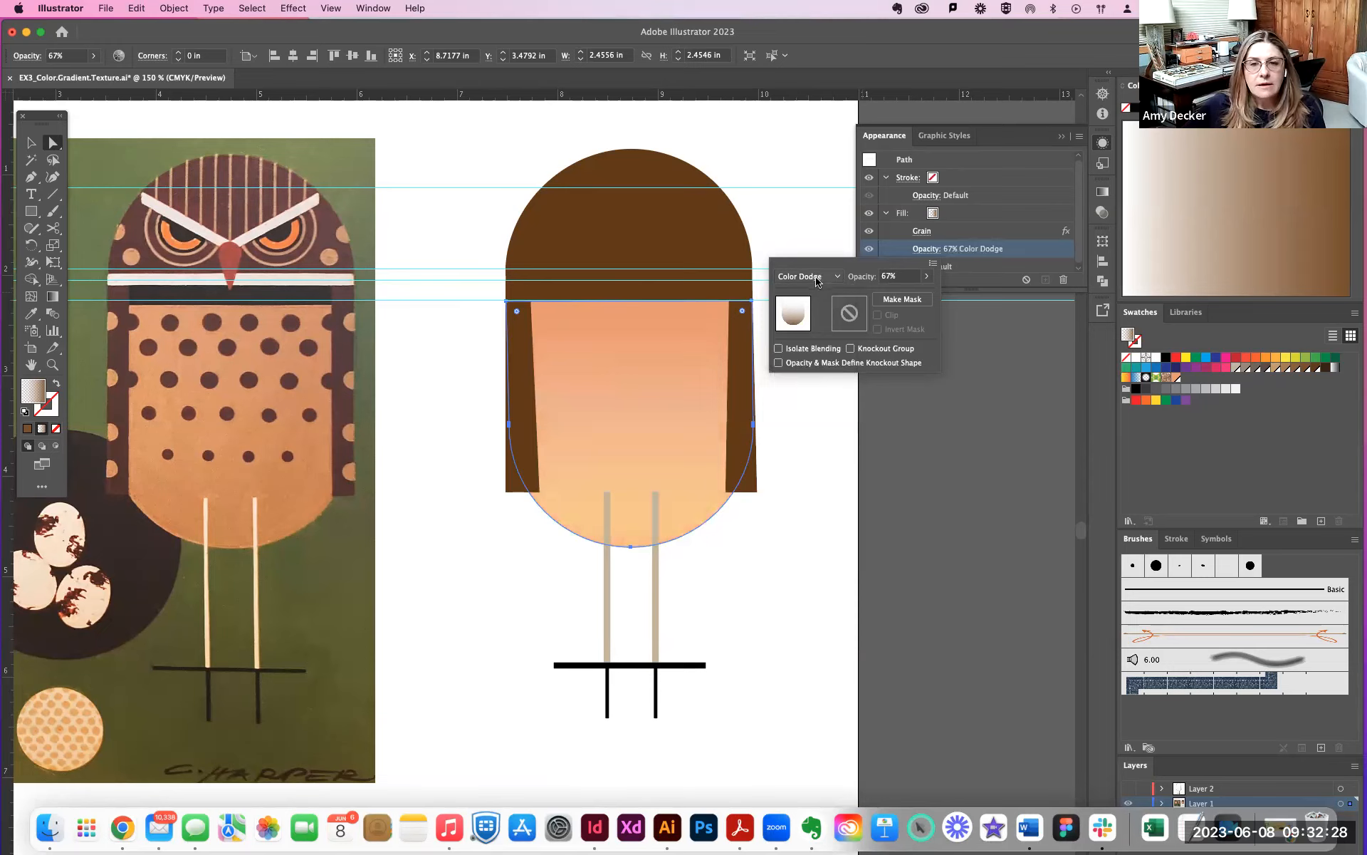
- Try the Overlay, Soft Light and Hard Light blending modes on the grainy gradient fill
left_click(822, 281)
left_click(810, 411)
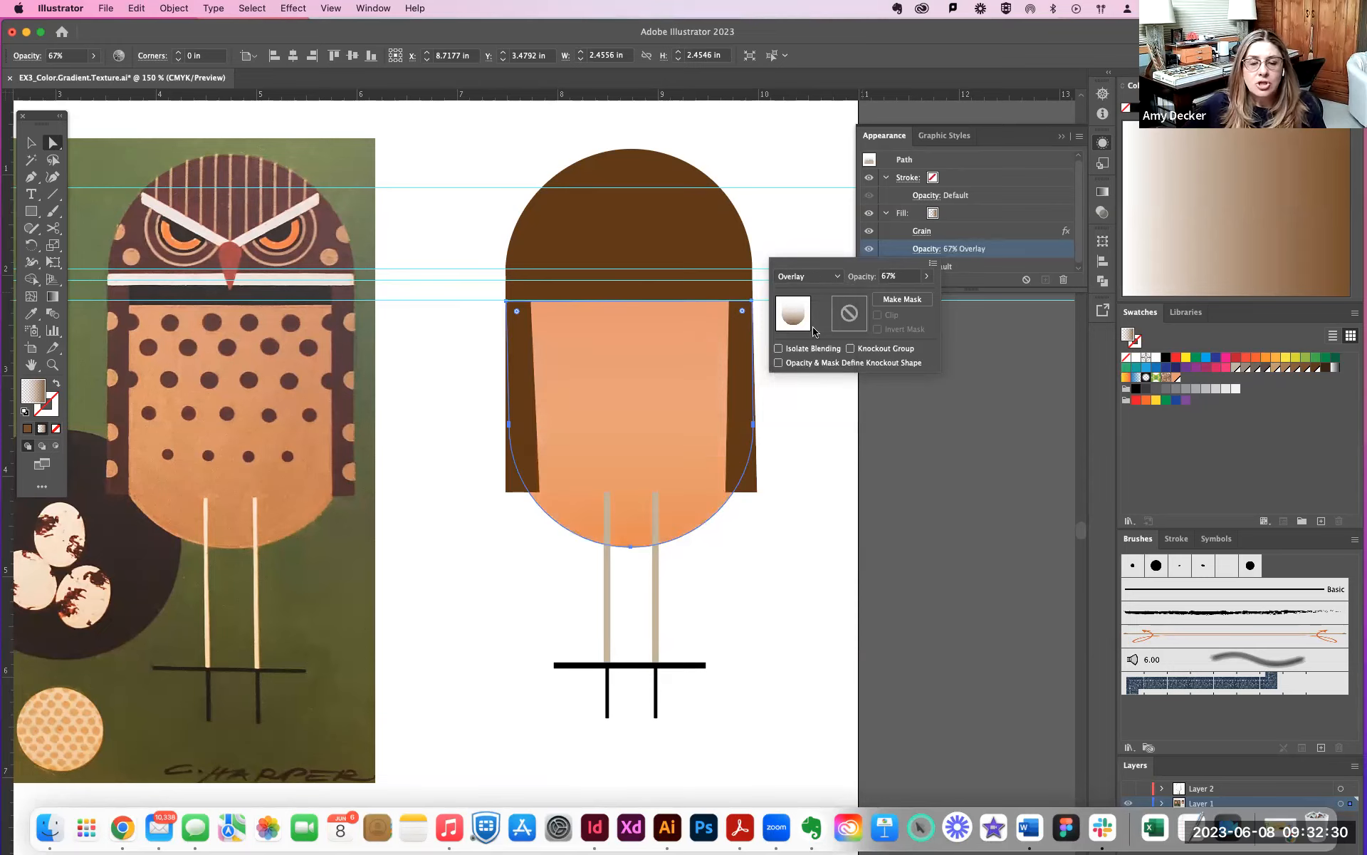
left_click(828, 277)
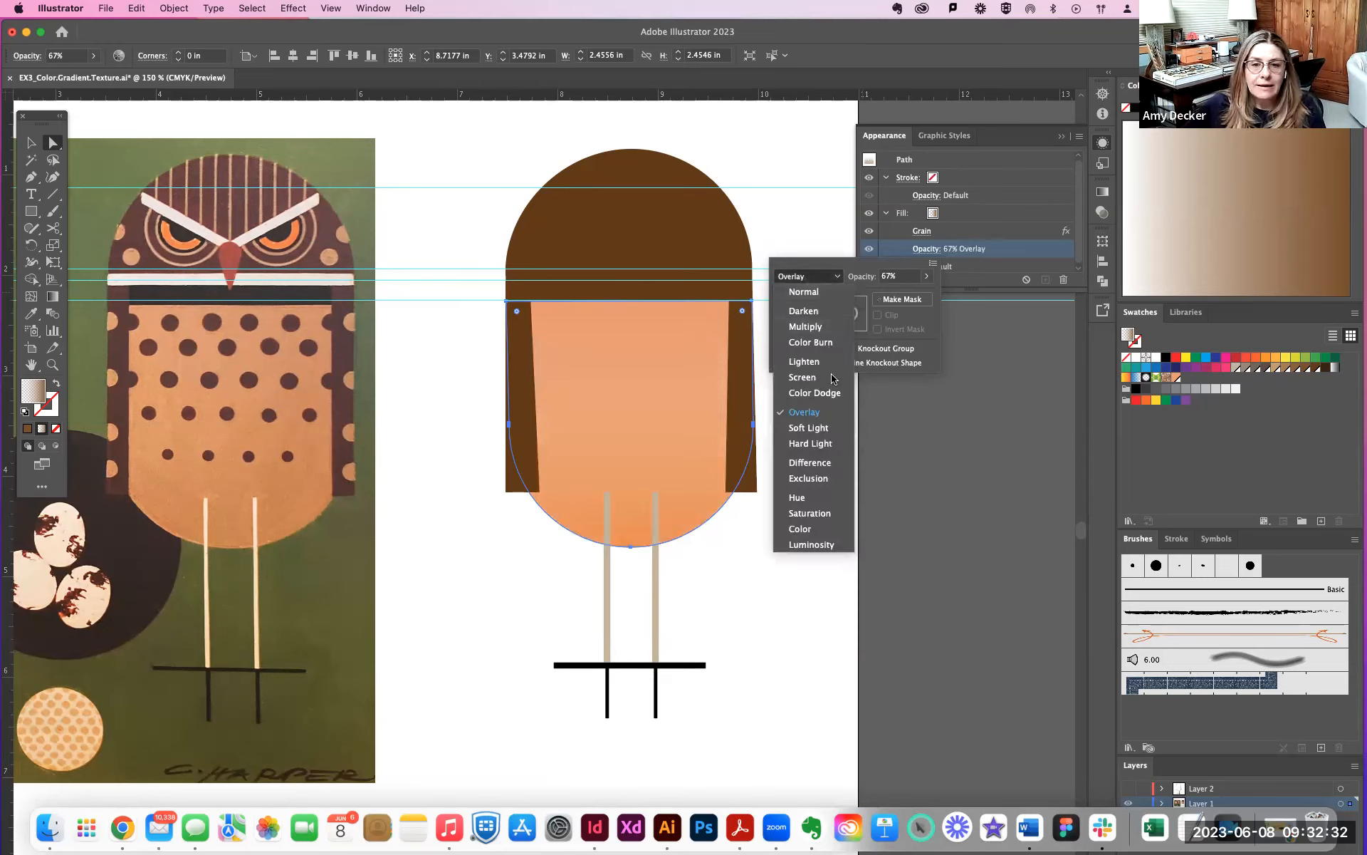
left_click(817, 428)
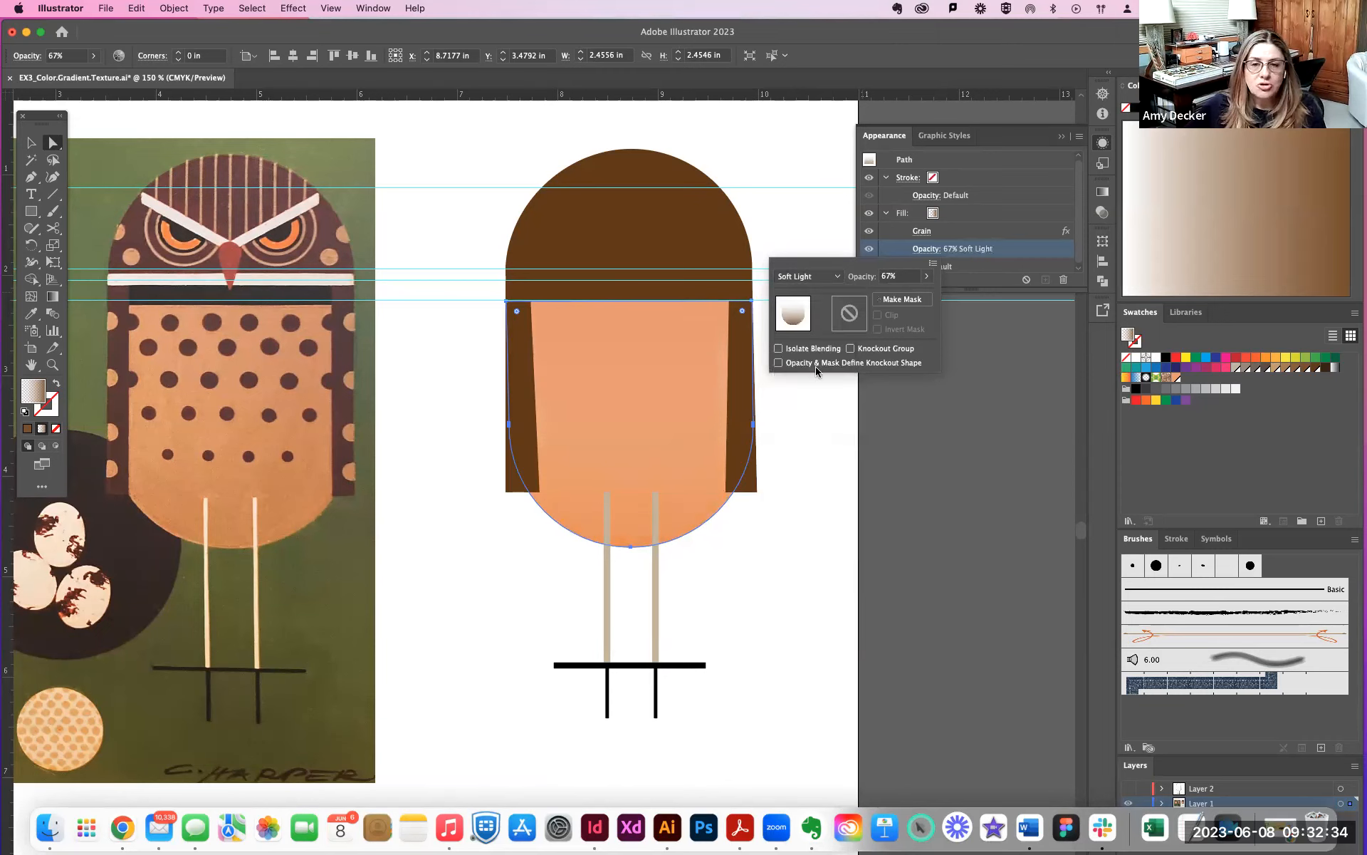
left_click(815, 278)
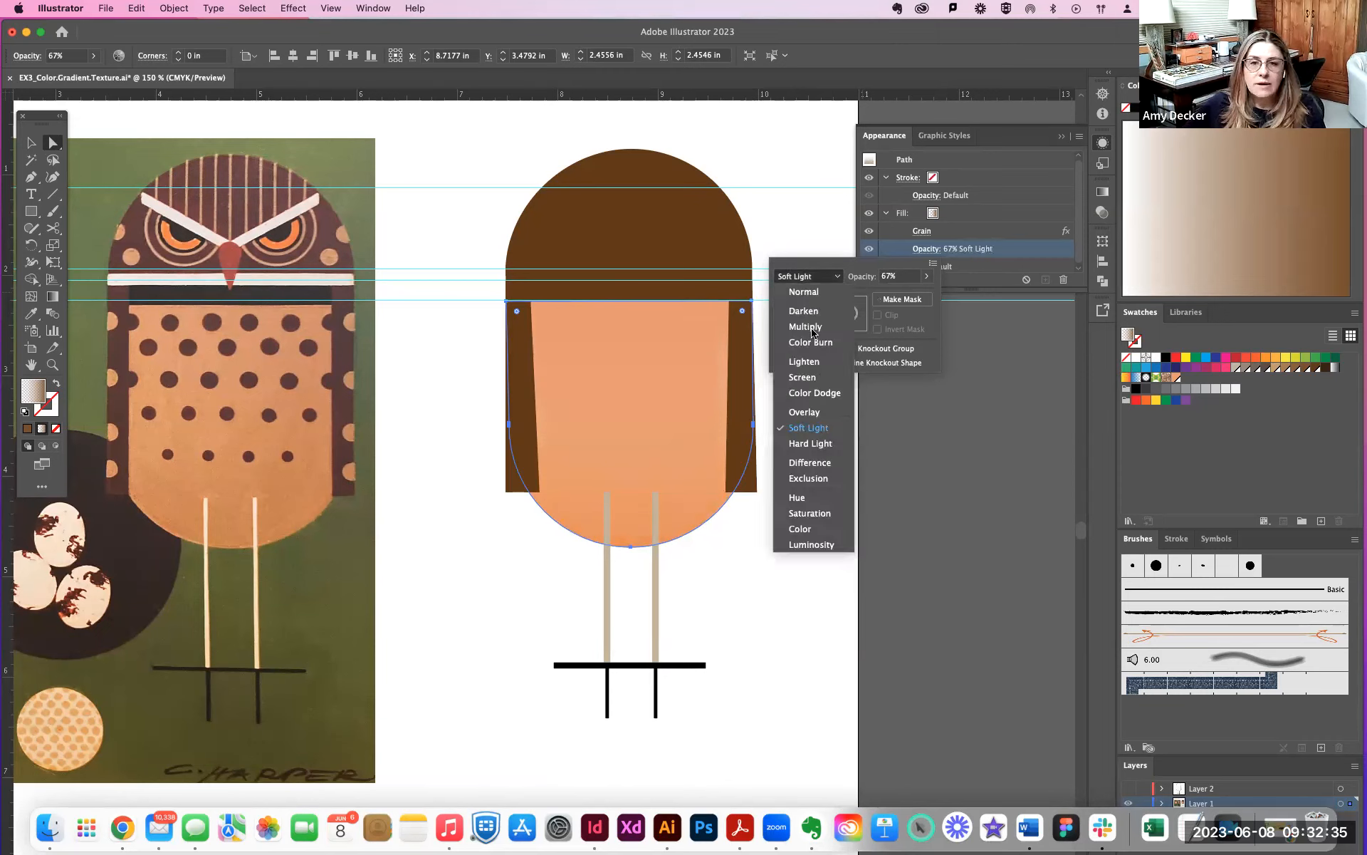
left_click(810, 444)
- Try the Difference, Exclusion, Hue and Saturation blending modes on the grainy gradient fill
left_click(819, 279)
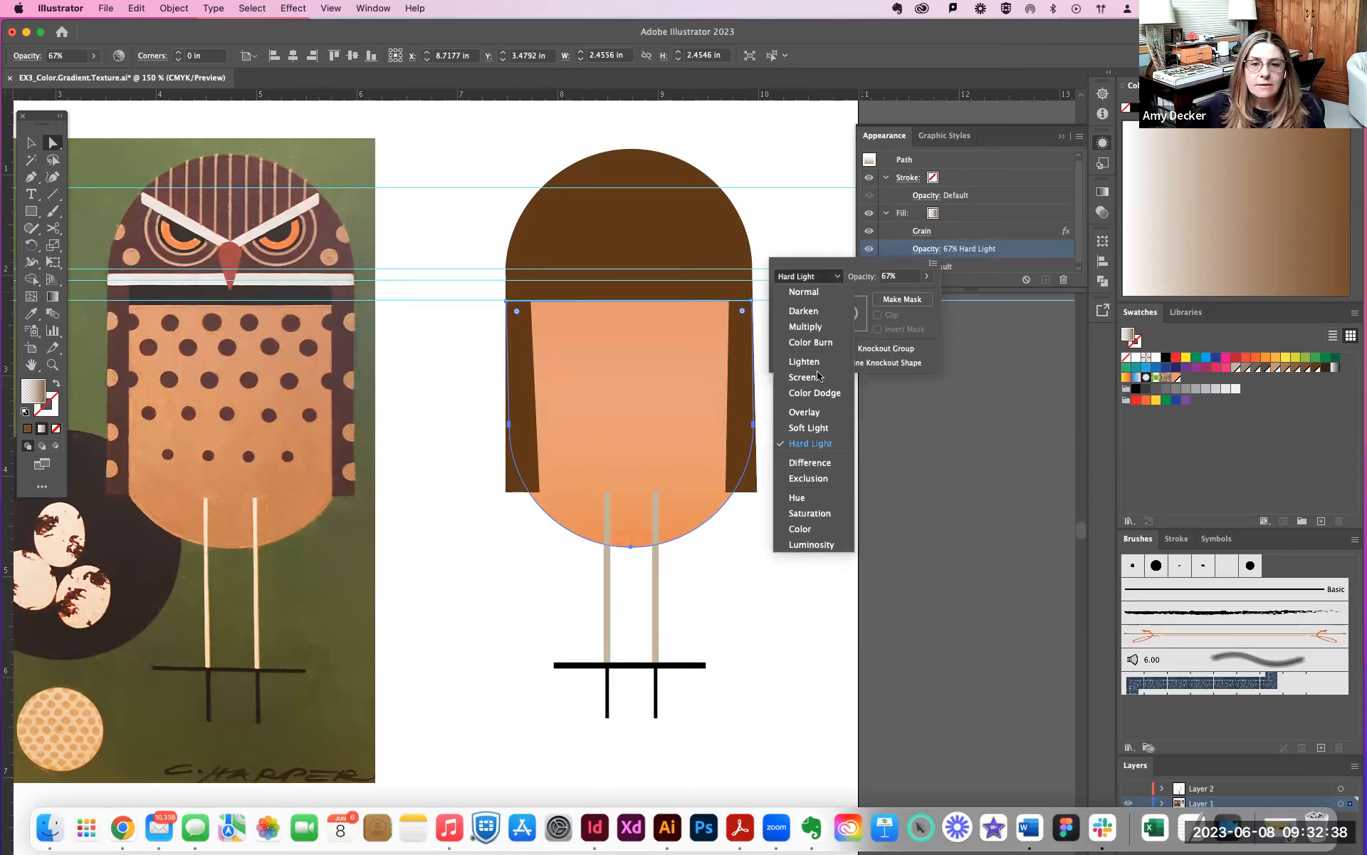
left_click(812, 462)
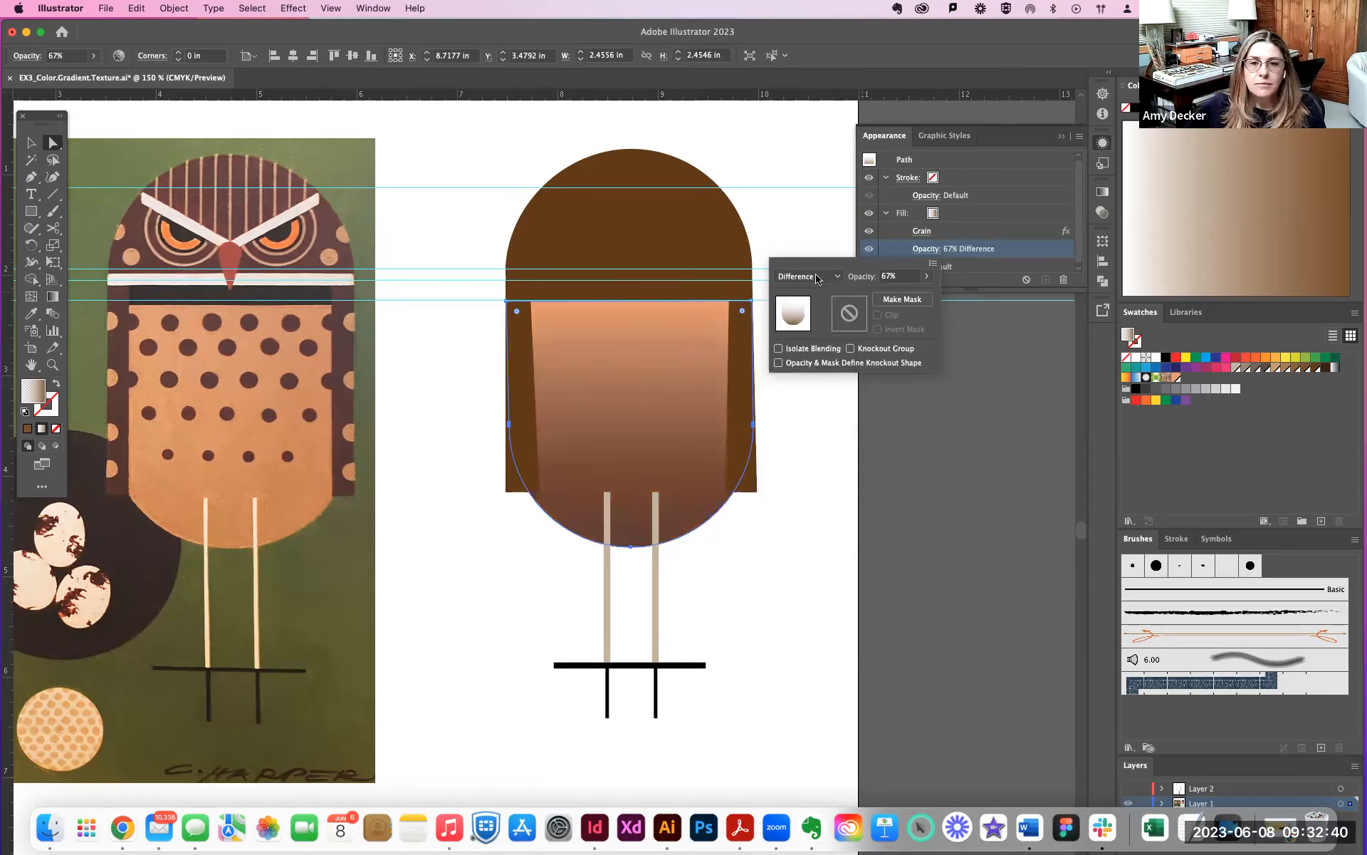
left_click(817, 278)
left_click(818, 477)
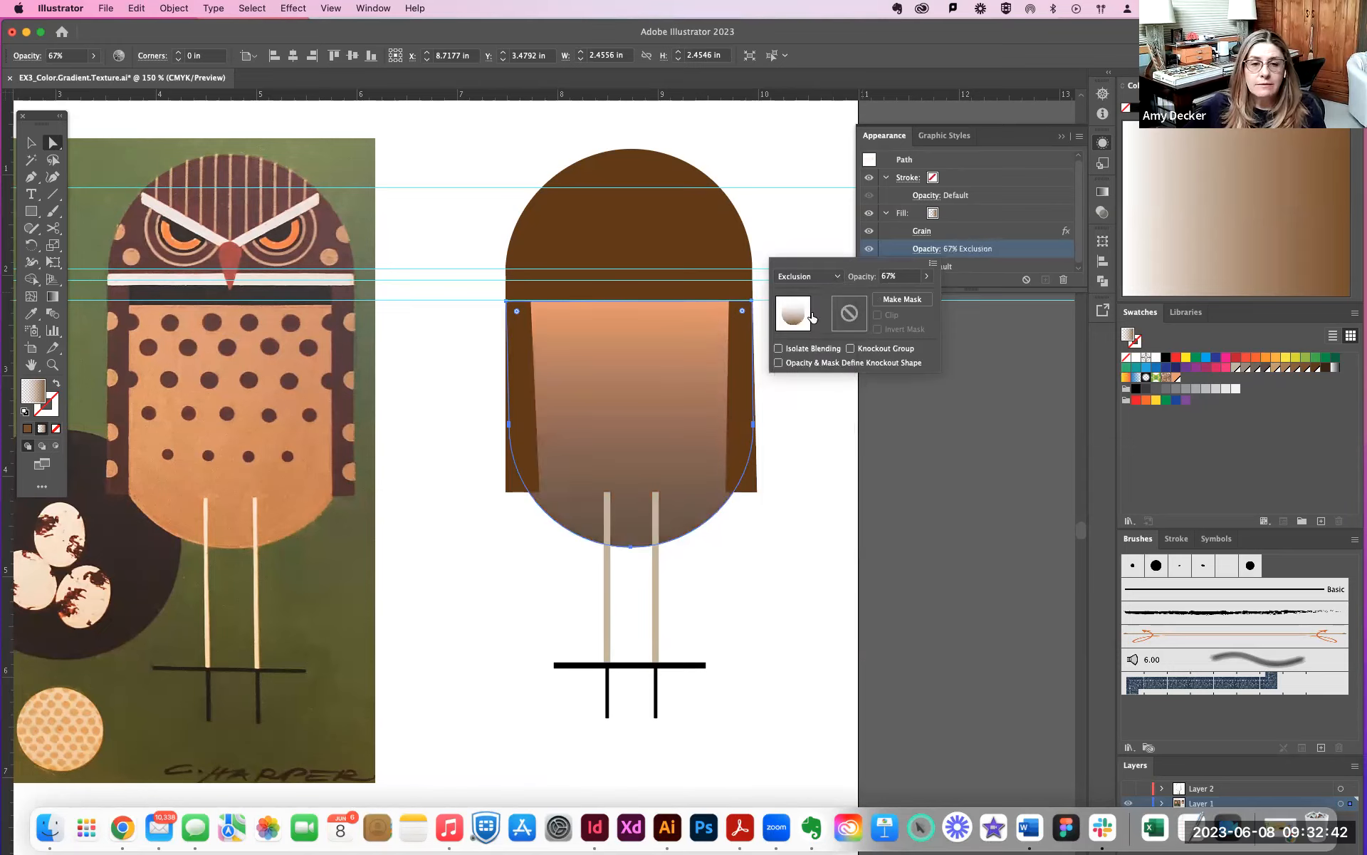
left_click(809, 279)
left_click(814, 497)
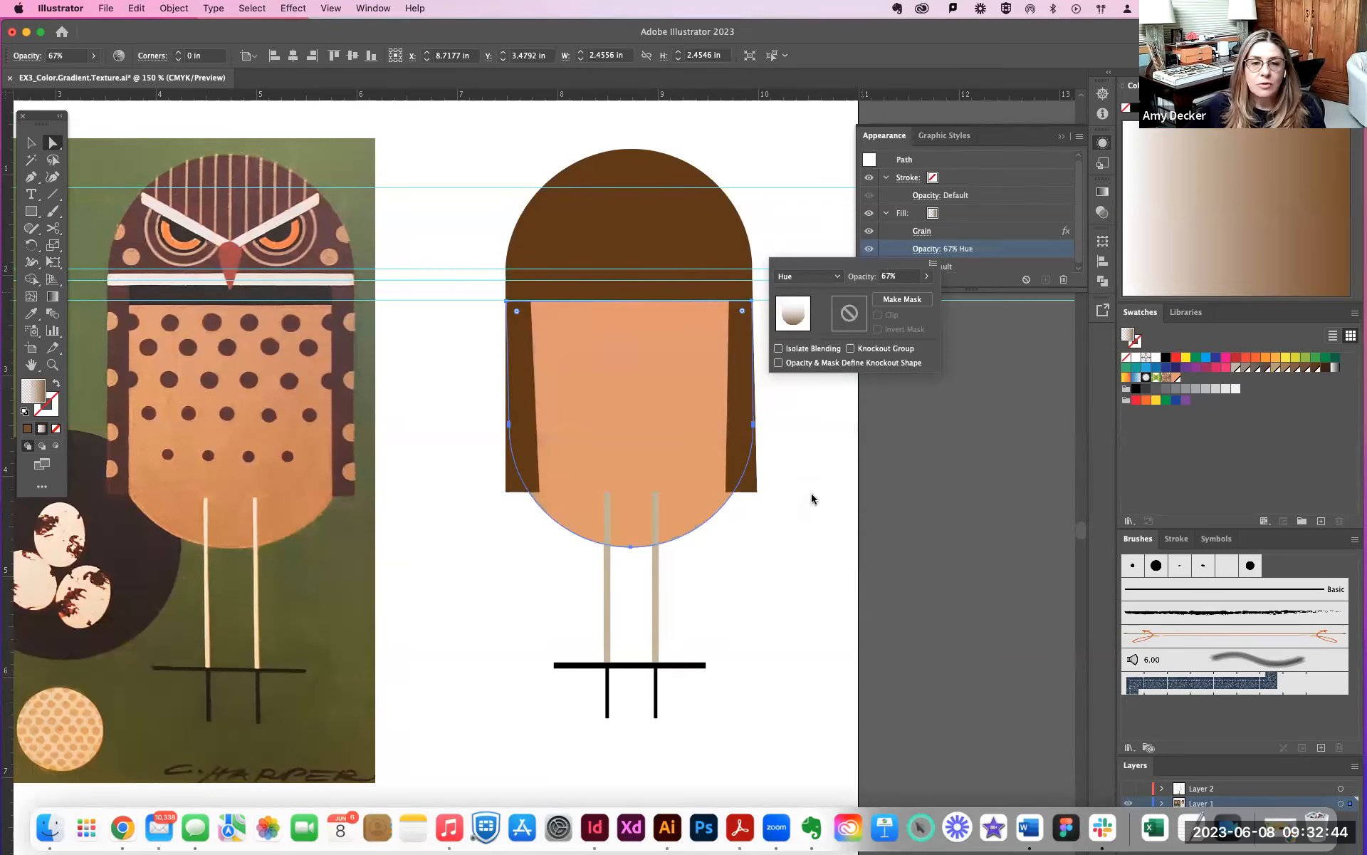
left_click(809, 276)
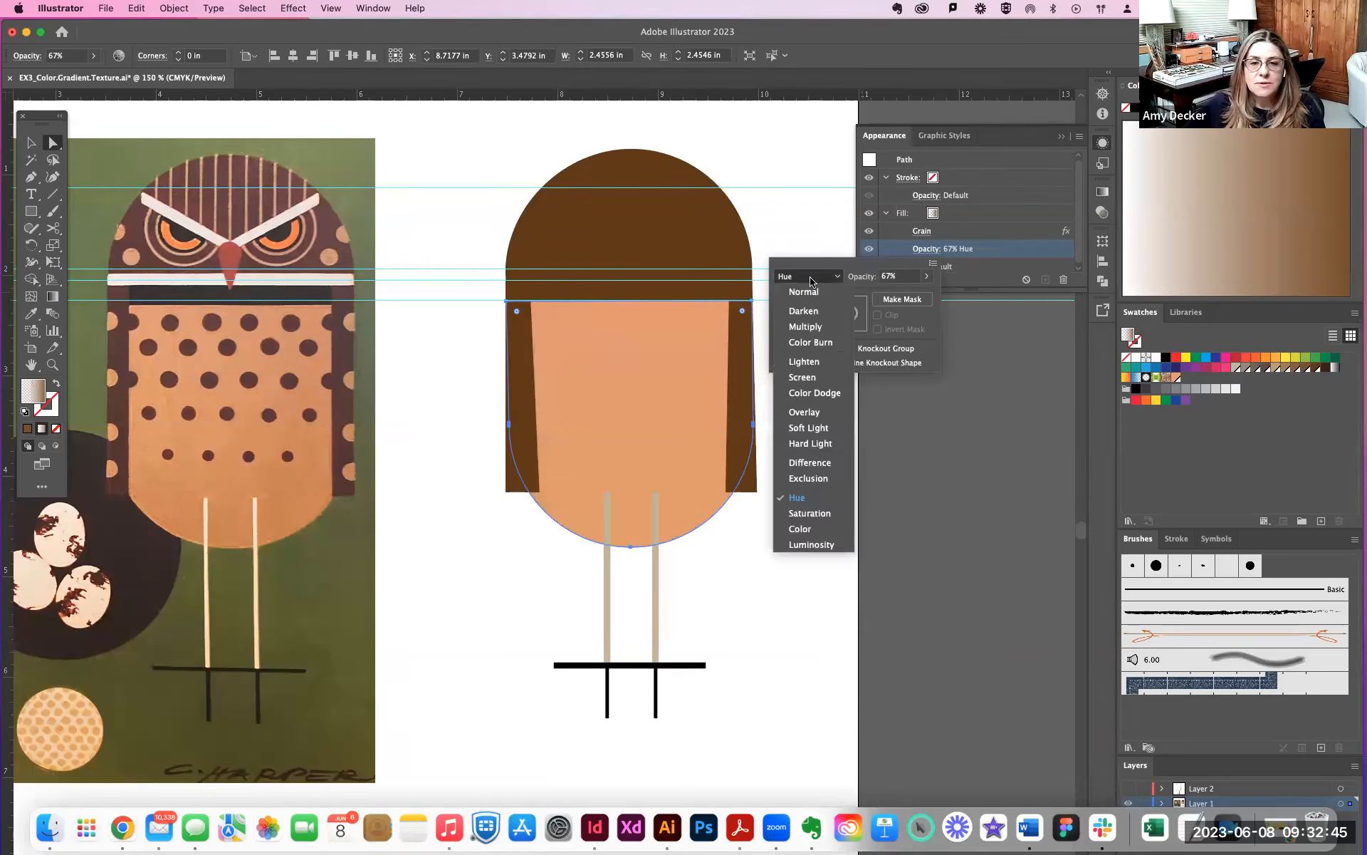
left_click(811, 521)
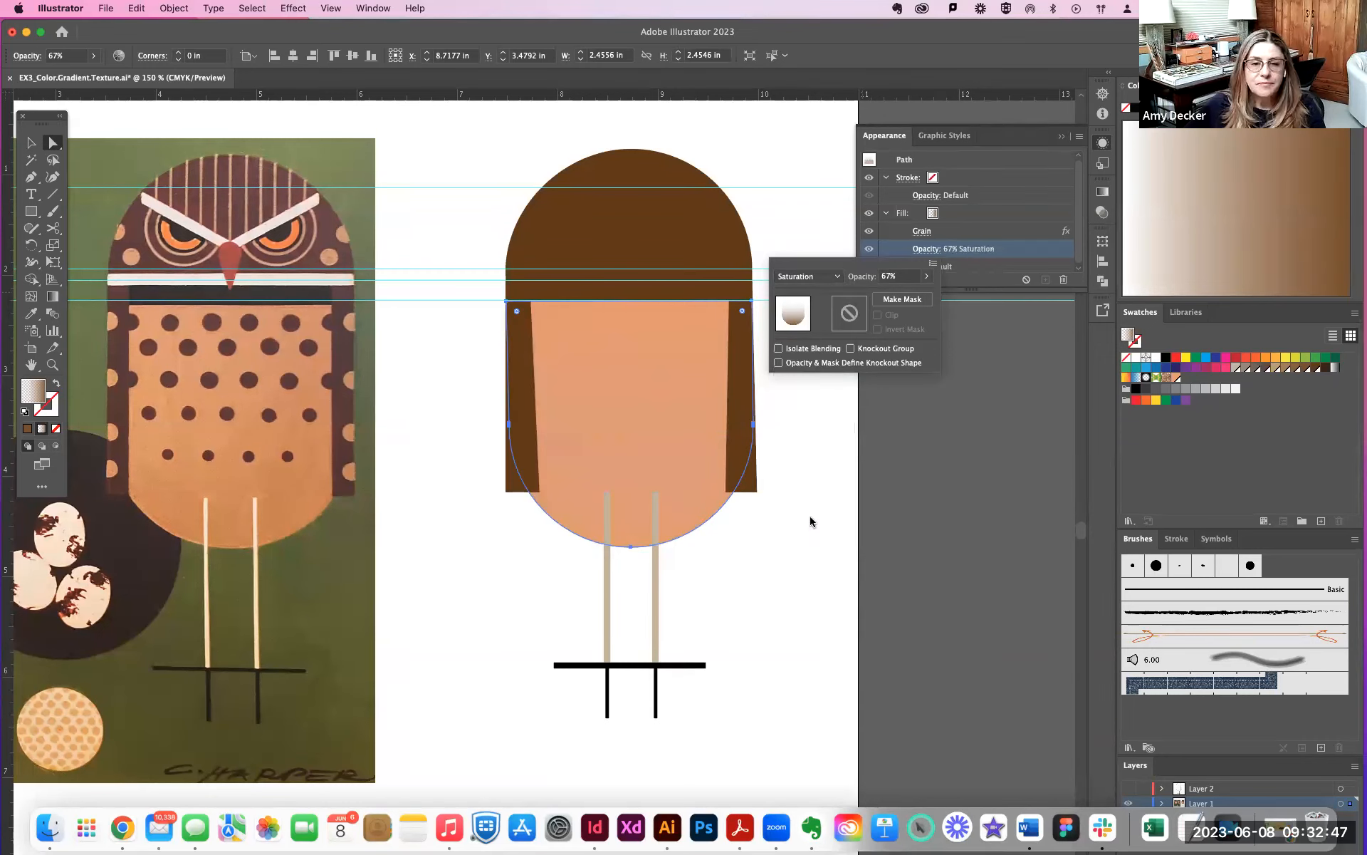
- Compare the Lighten and Screen blending modes on the gradient fill once more
left_click(809, 278)
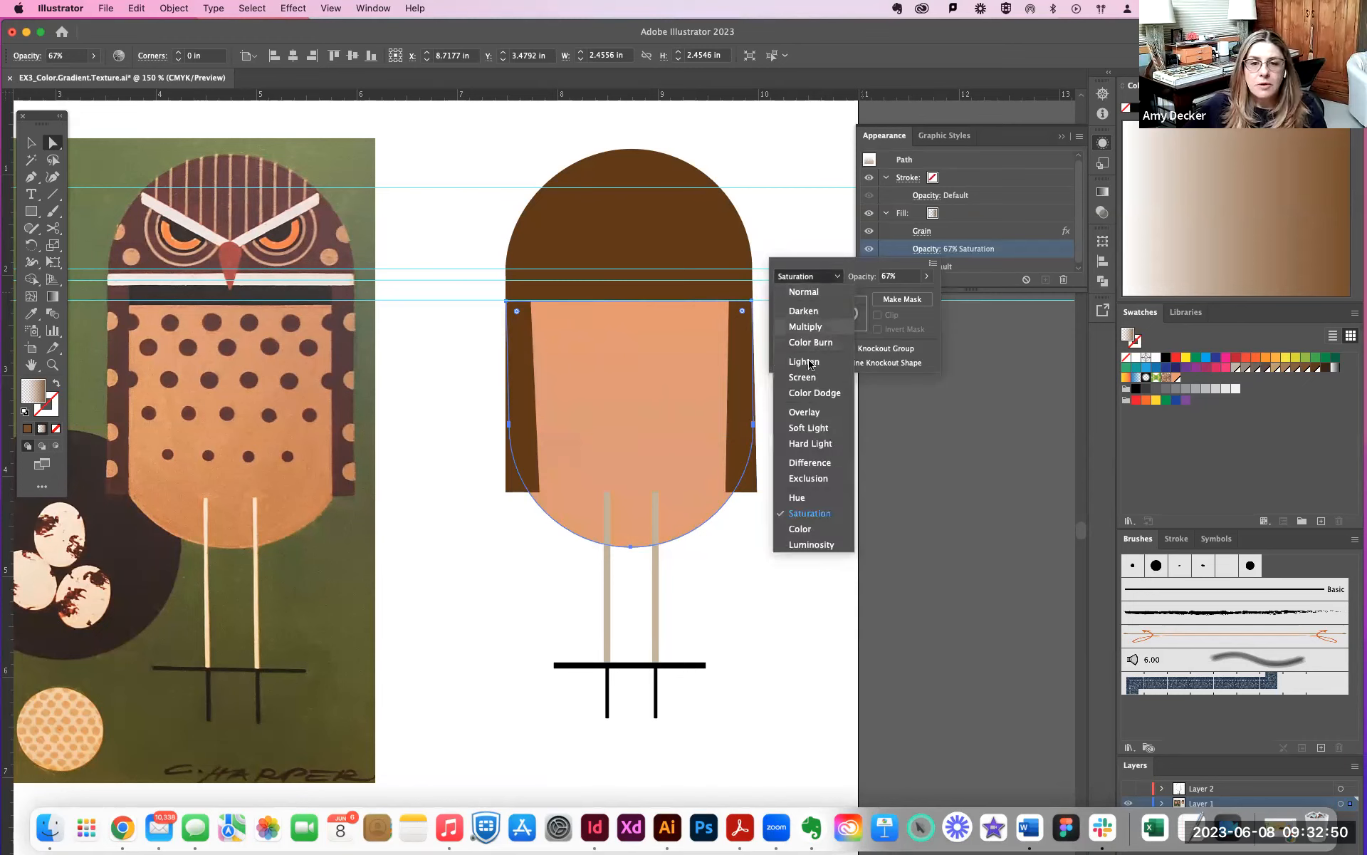
left_click(810, 361)
left_click(809, 276)
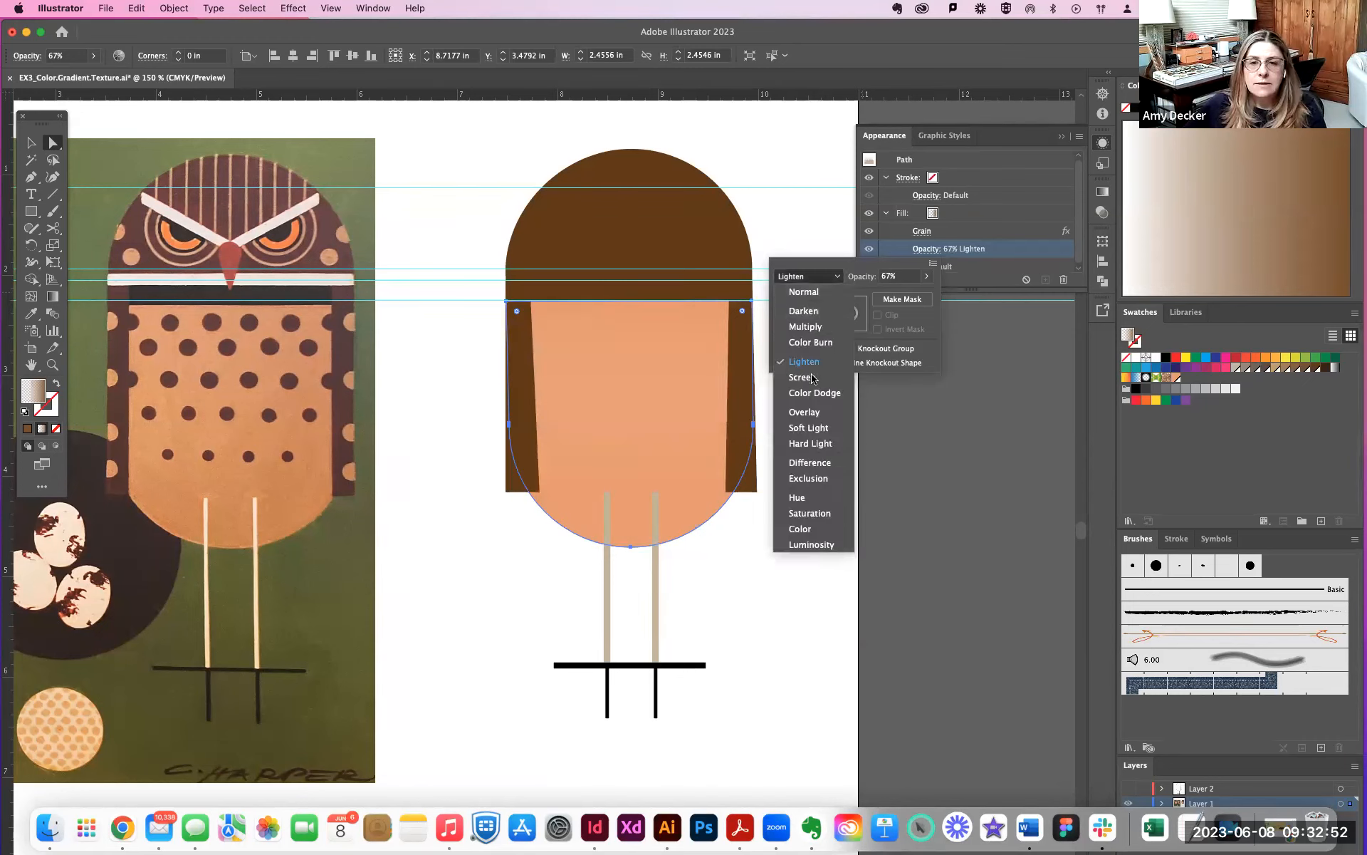
left_click(812, 378)
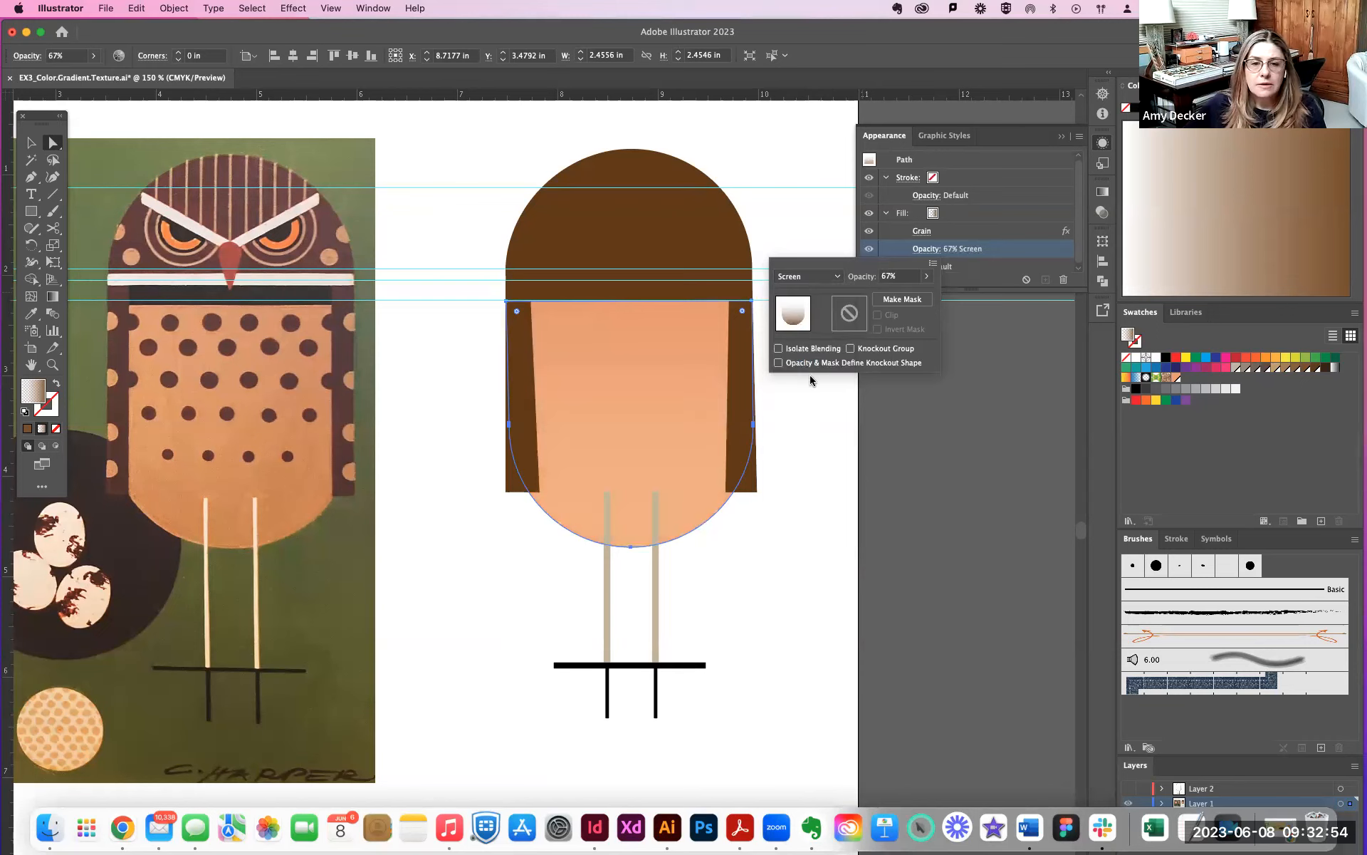
- Set the grainy gradient fill's blending mode to Darken and its opacity to 50%
left_click(809, 277)
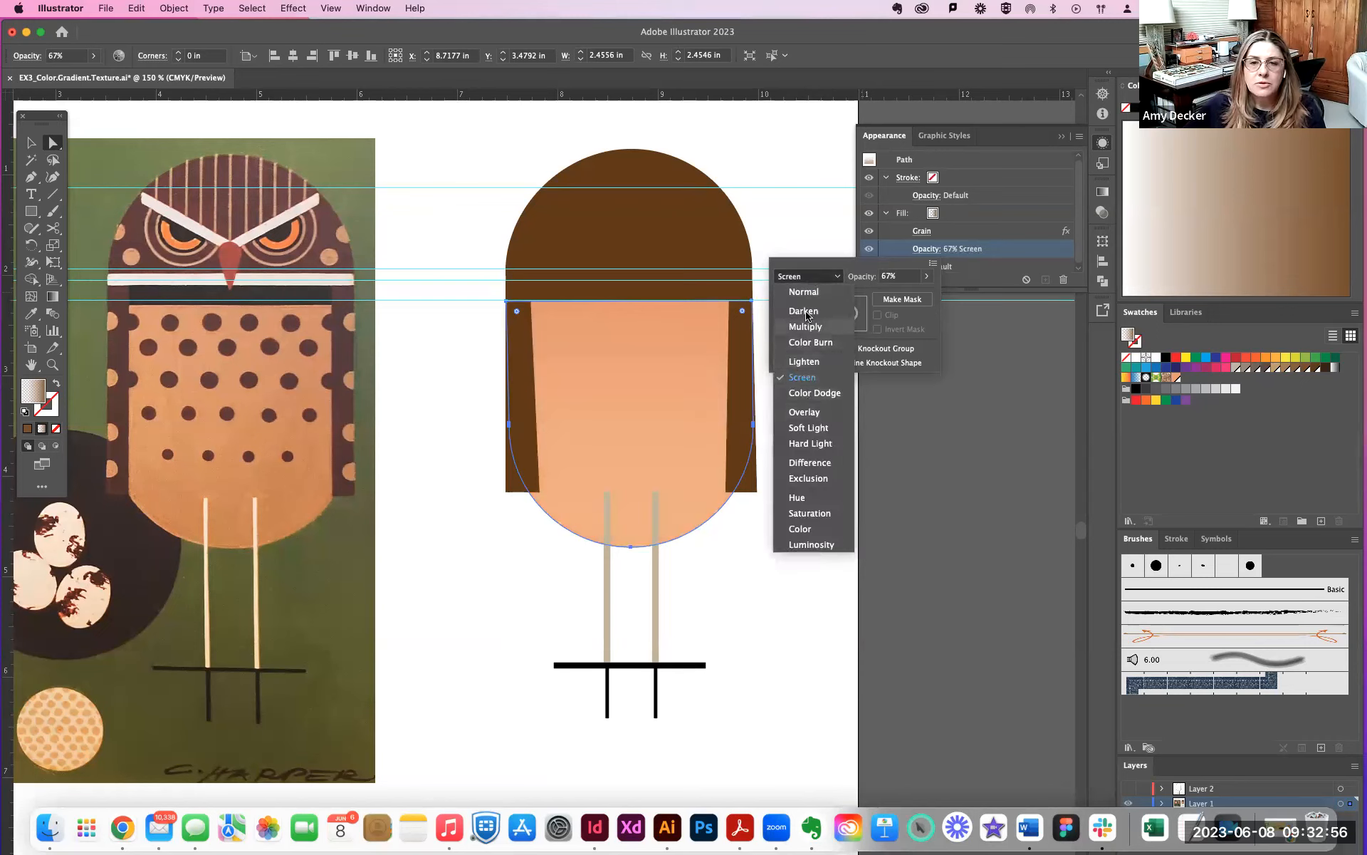
left_click(805, 312)
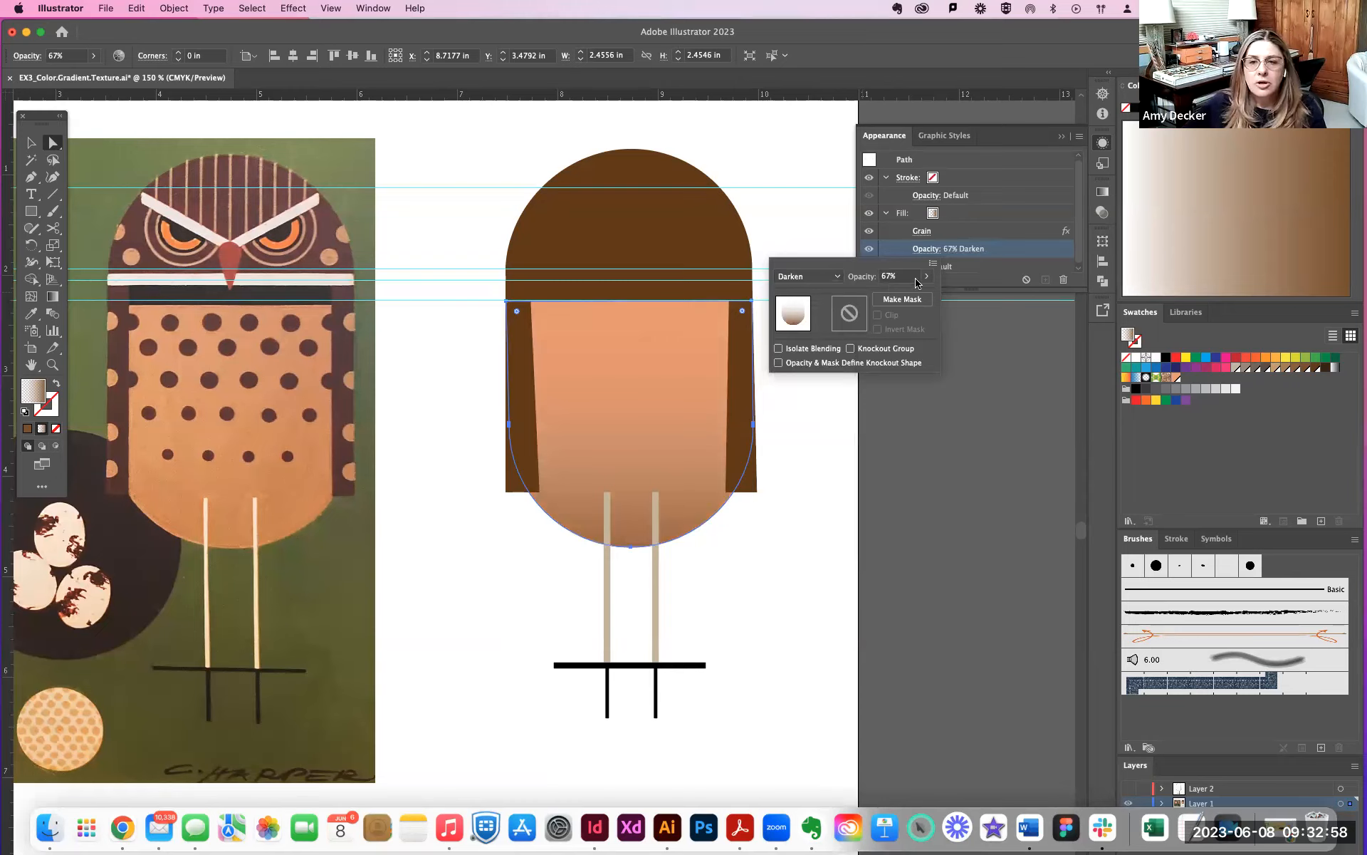
left_click(926, 276)
mouse_move(907, 294)
left_mouse_down()
mouse_move(892, 297)
mouse_move(937, 299)
mouse_move(898, 300)
left_mouse_up()
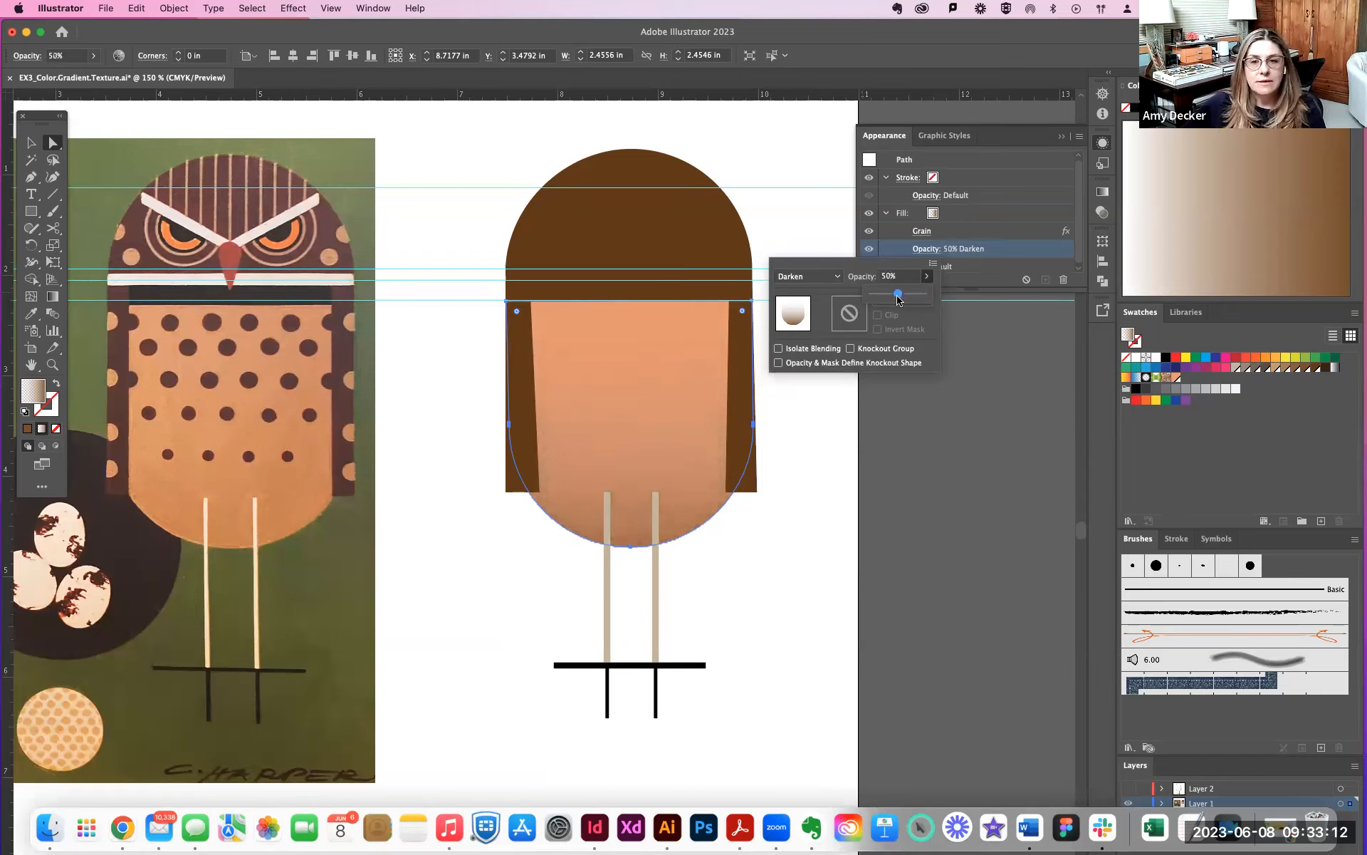
- Close the fill's opacity settings and deselect the owl's body
left_click(868, 458)
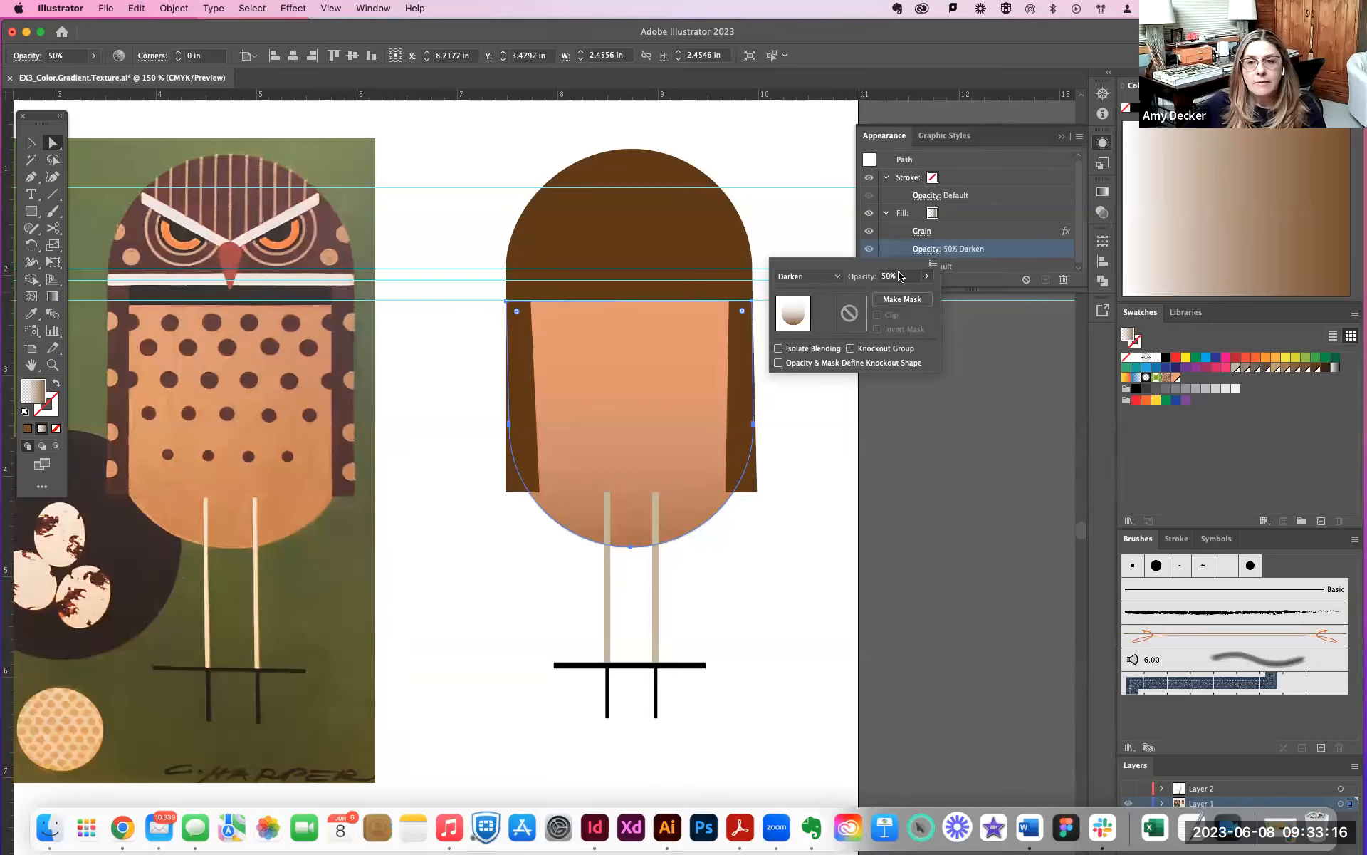
left_click(962, 390)
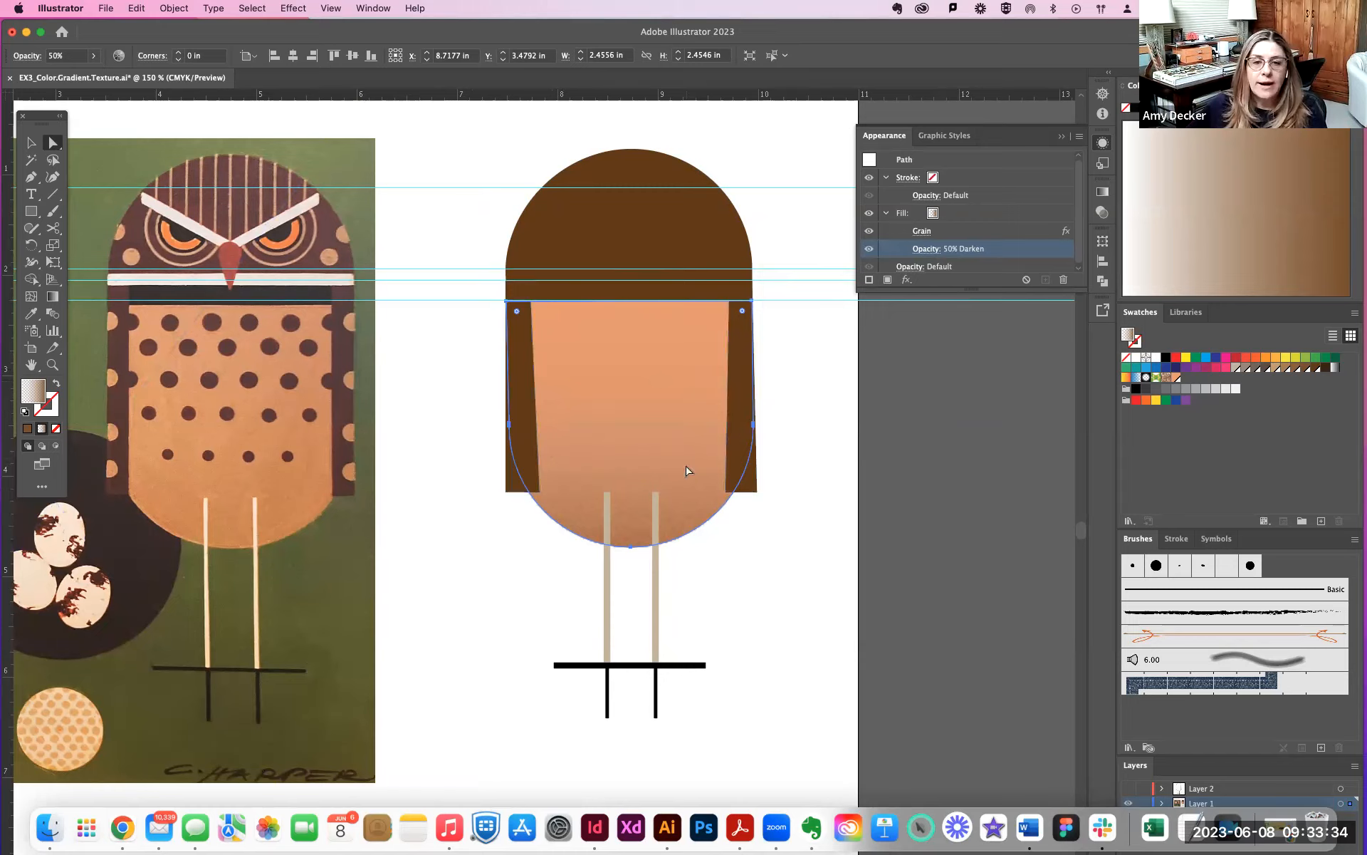
left_click(782, 542)
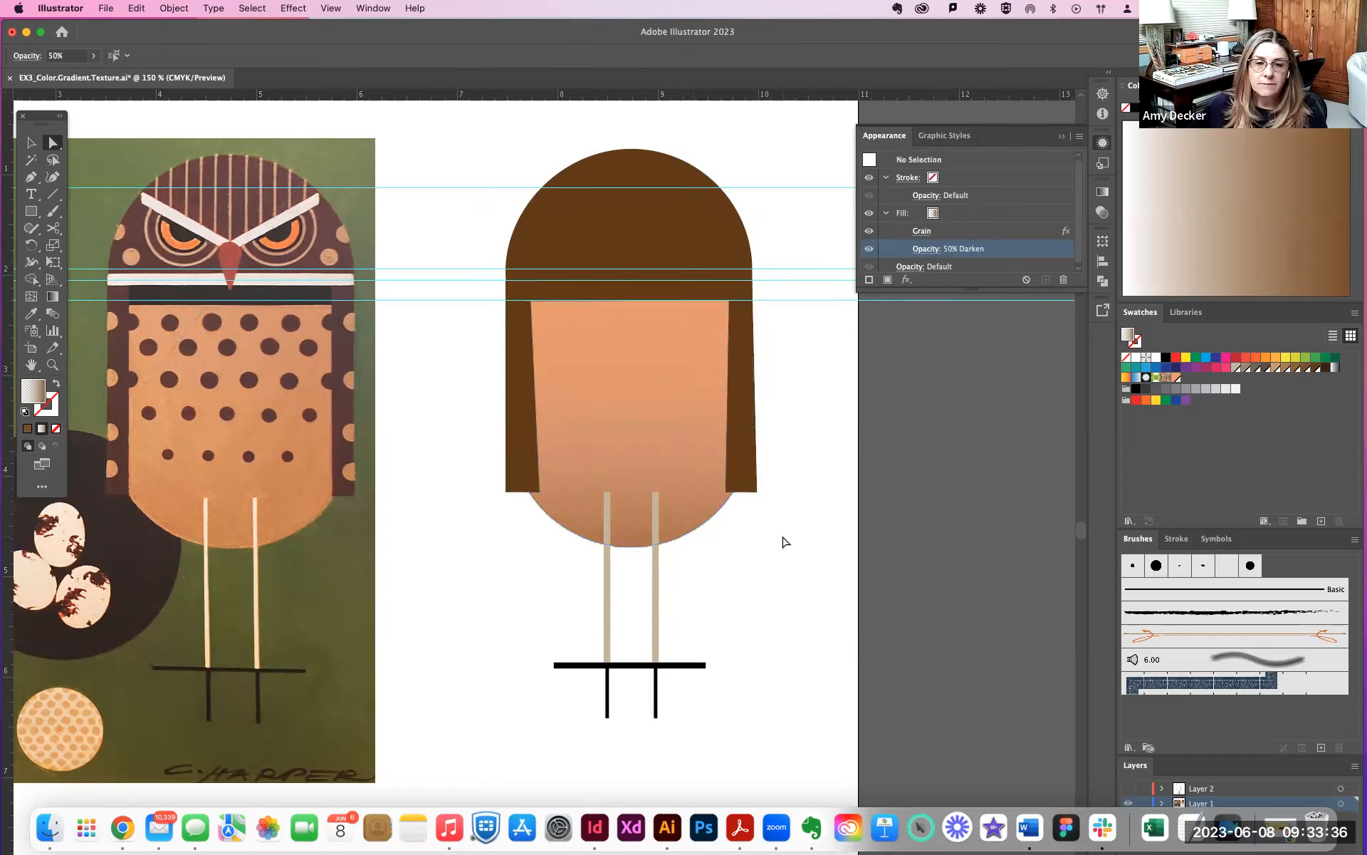
- Duplicate the owl's brown head shape in place, and undo the sideways shift of the copy
left_click(656, 216)
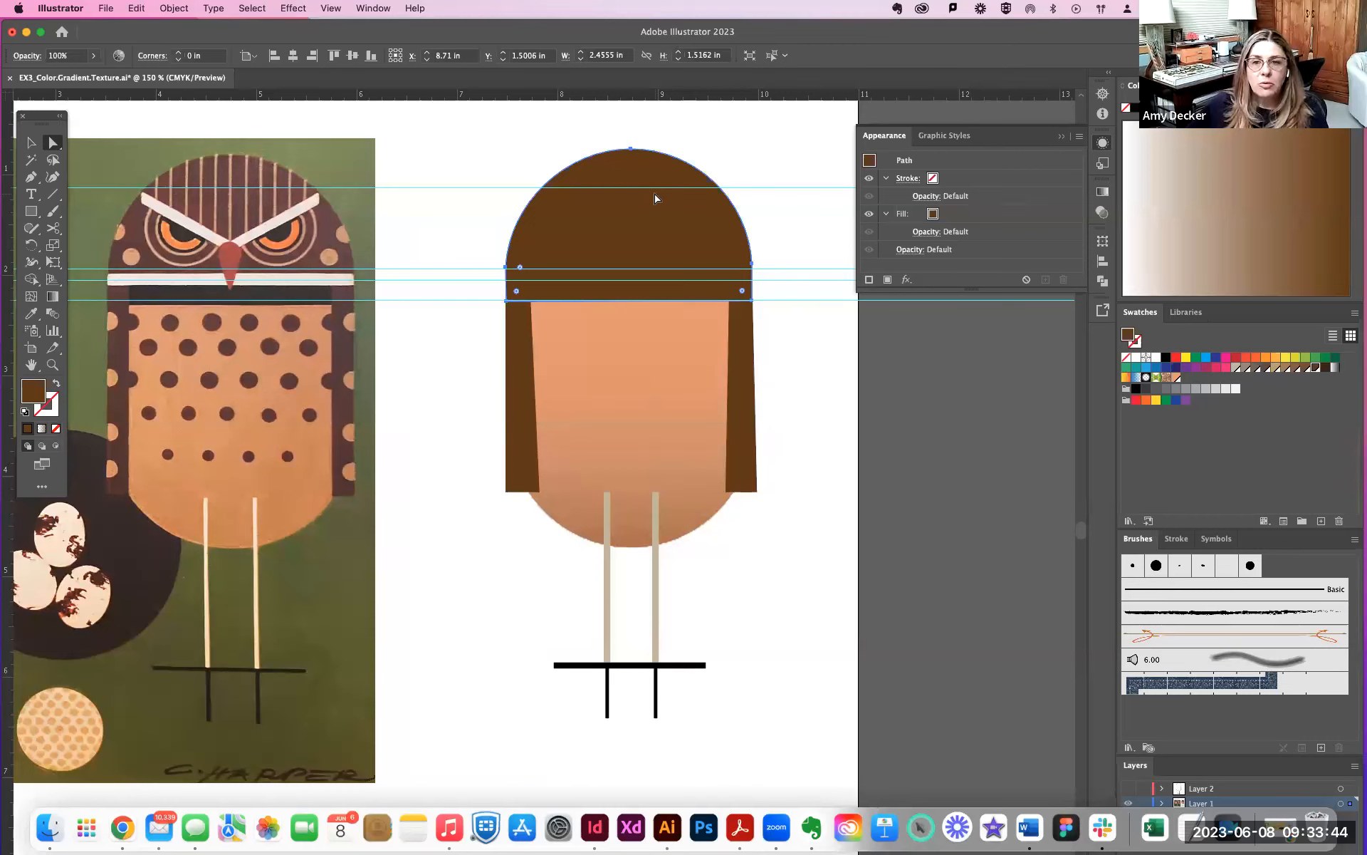
left_click(644, 189)
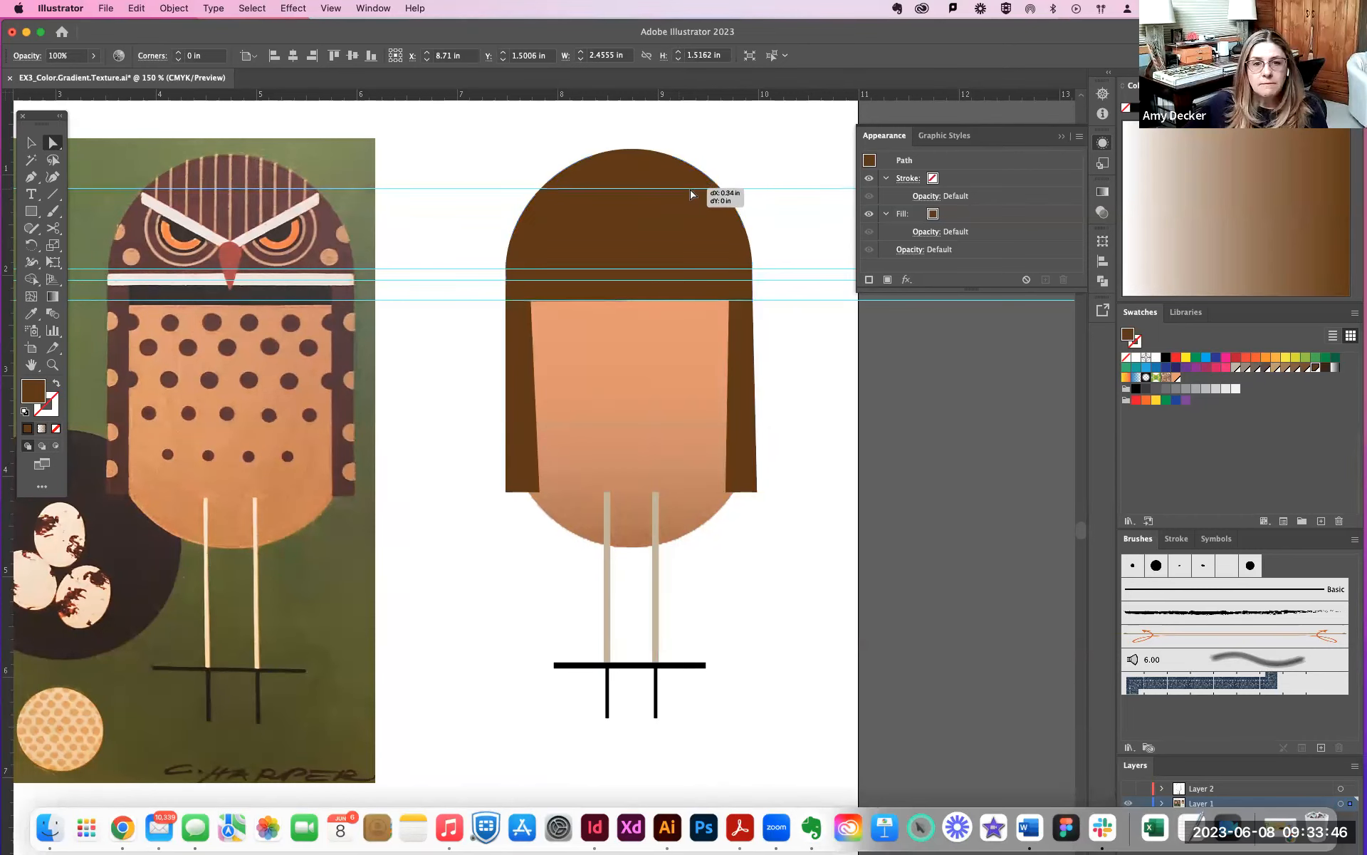
left_click(681, 205)
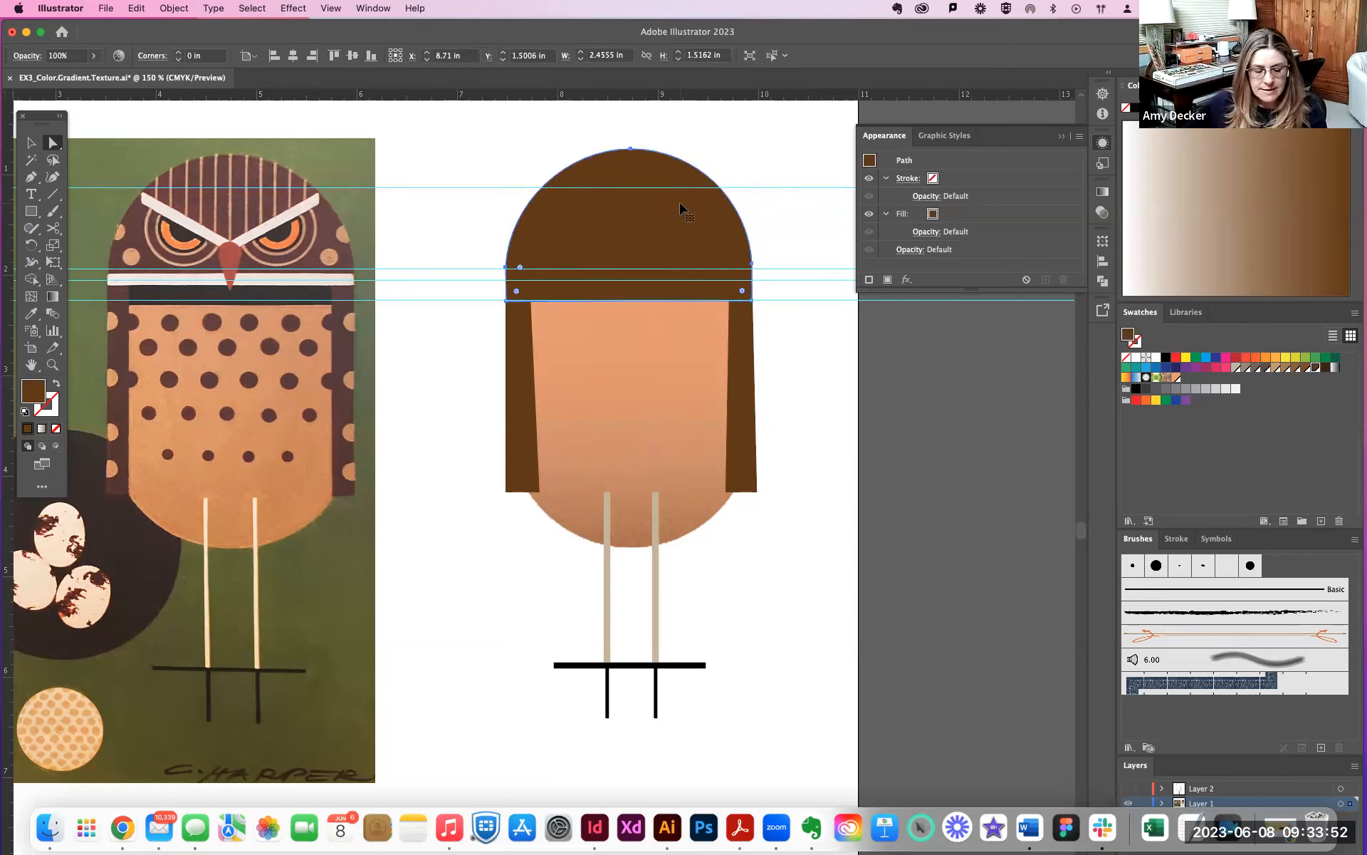
left_click(626, 217)
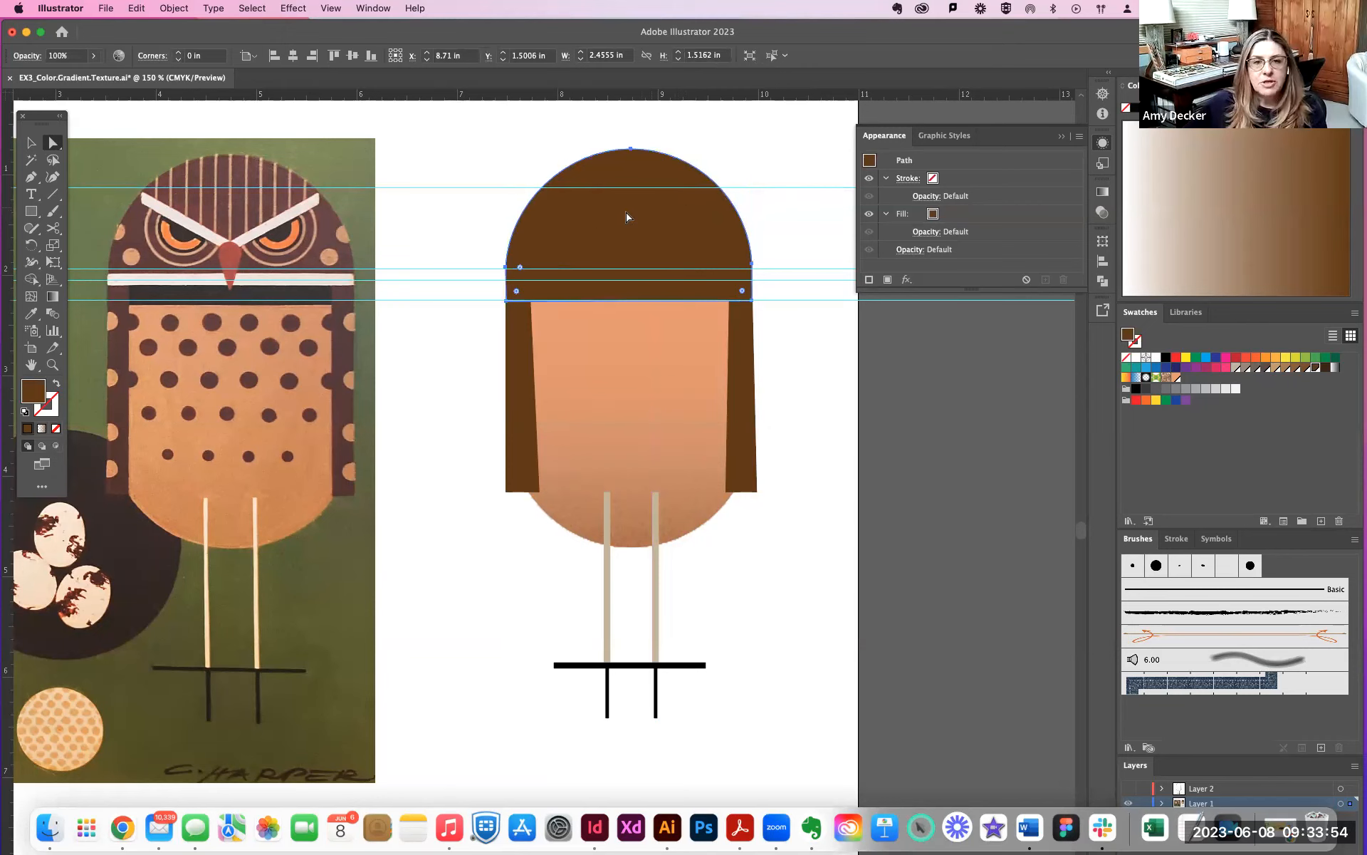
left_click_drag(591, 215, 733, 221)
key("super+z")
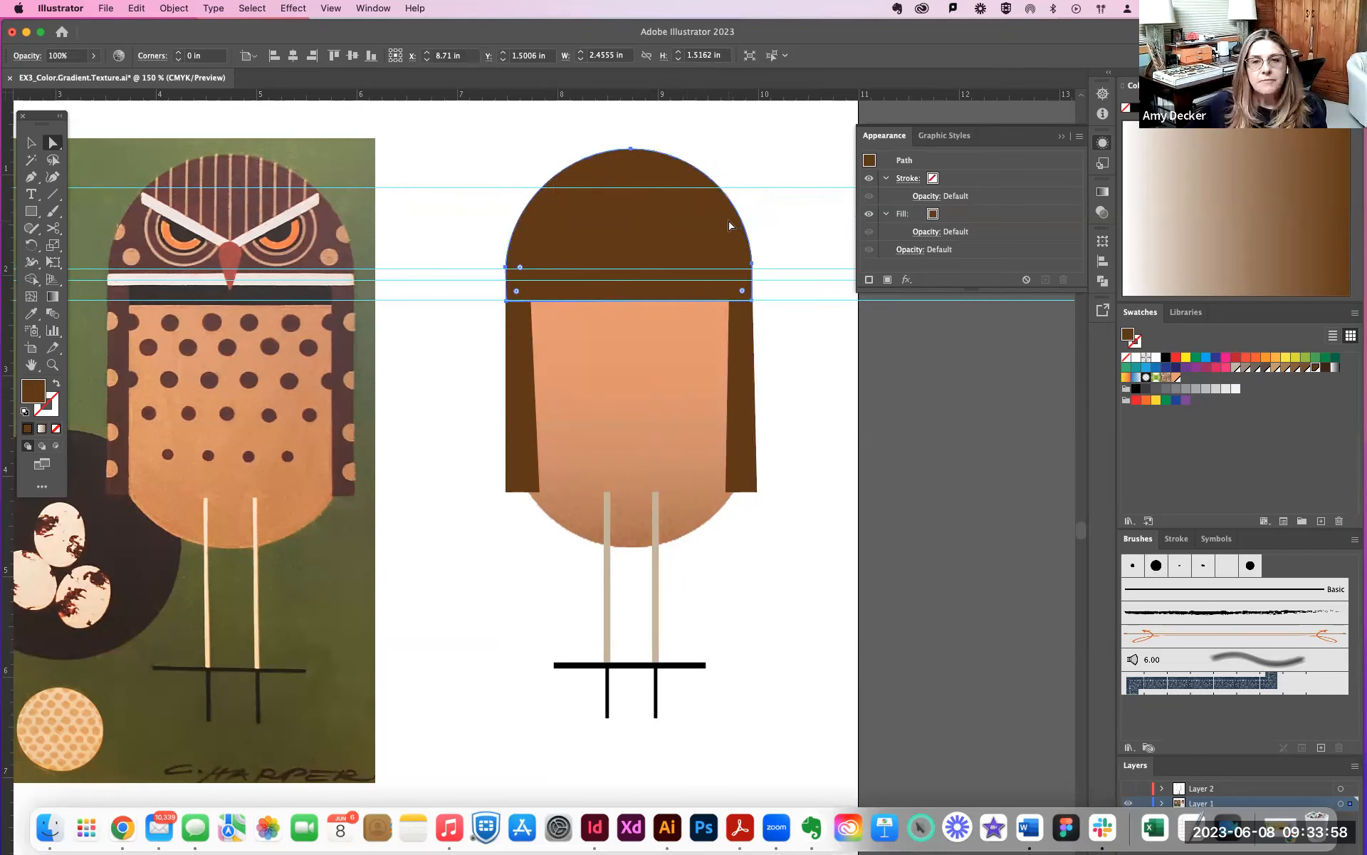
- Fill the head copy with the white-to-brown transparent gradient and change its type to Radial
left_click(52, 298)
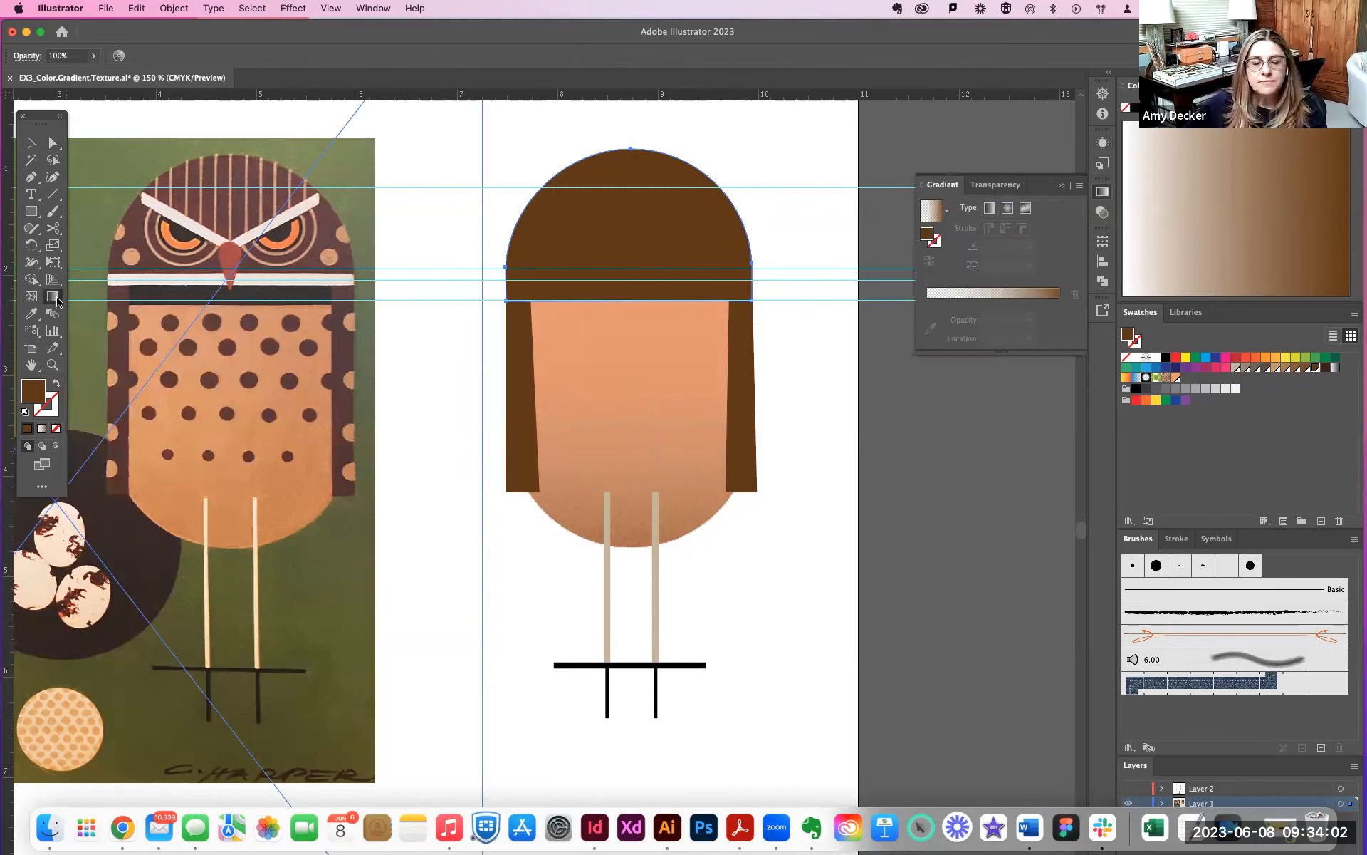
left_click(579, 260)
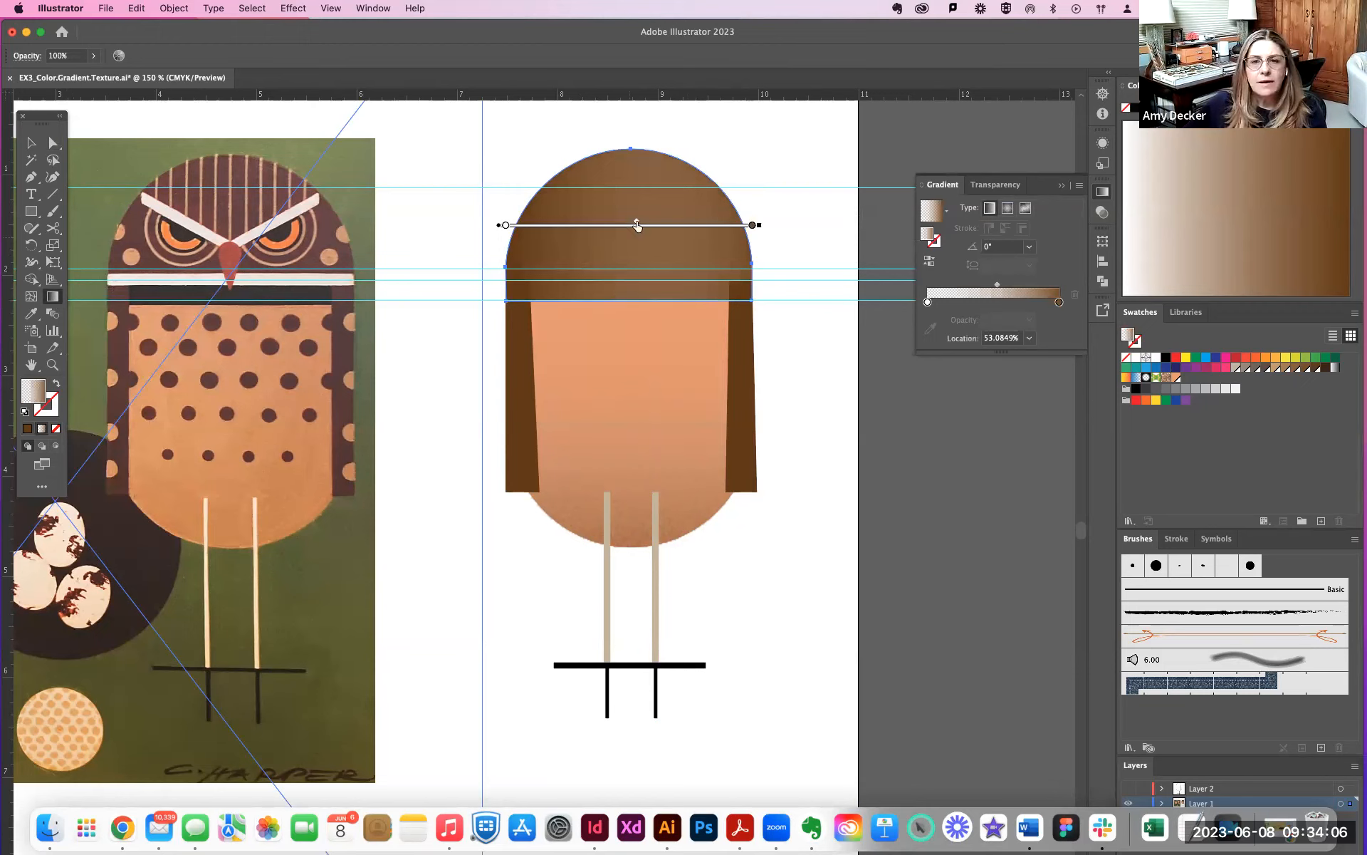
left_click(1008, 208)
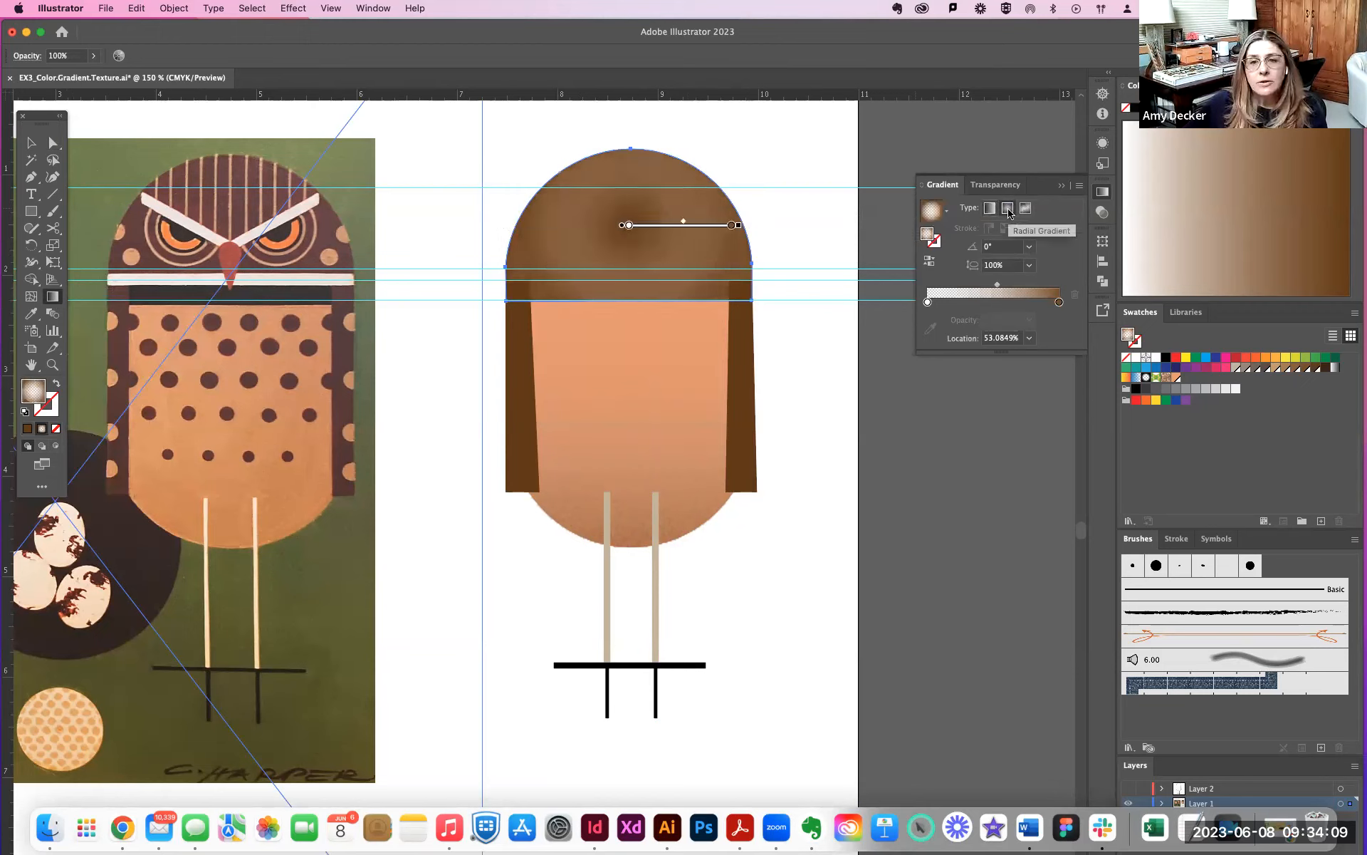
- Move the radial gradient's center near the top of the head and enlarge its radius beyond the head's edges
left_click(626, 225)
mouse_move(627, 225)
left_mouse_down()
mouse_move(621, 173)
mouse_move(621, 199)
mouse_move(618, 186)
left_mouse_up()
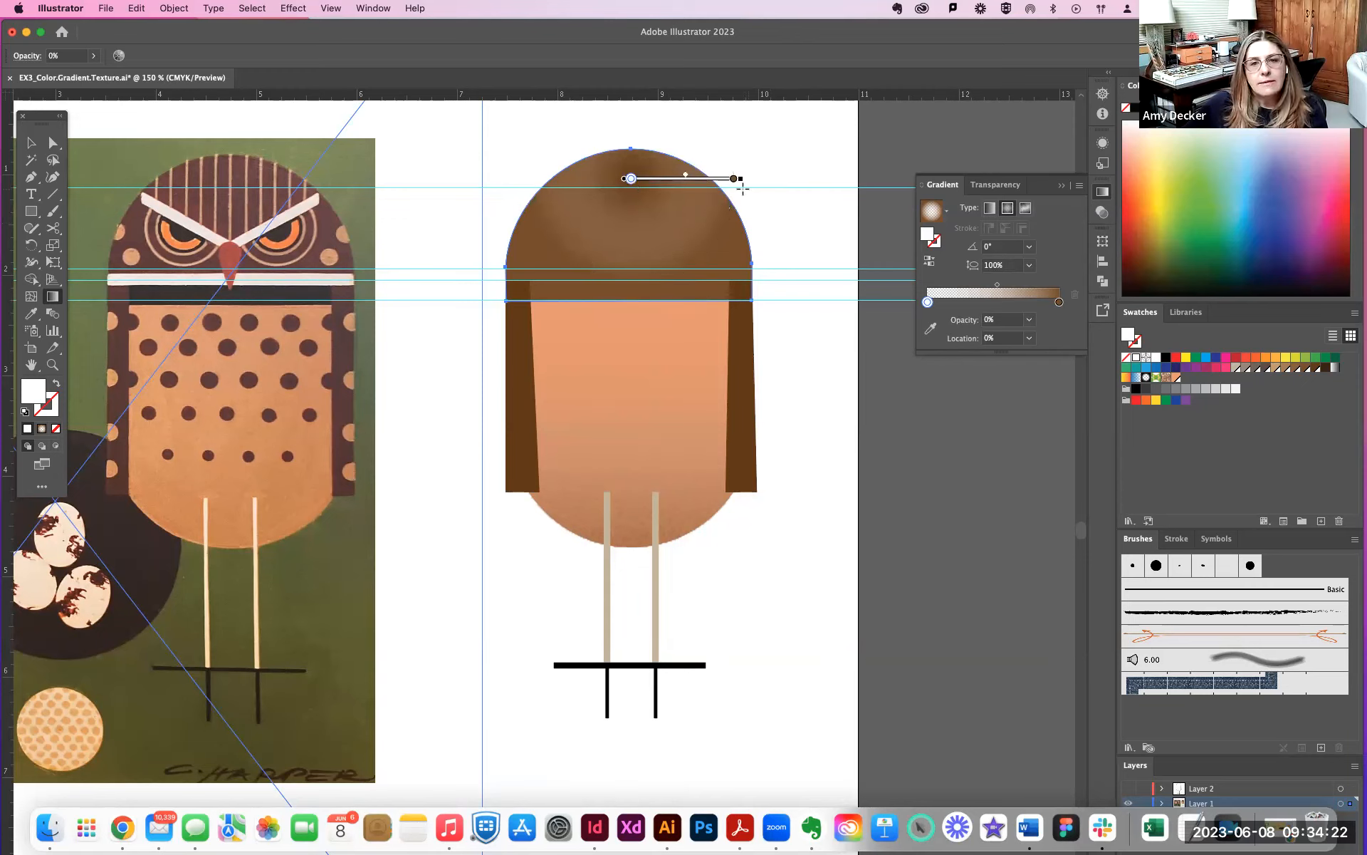
left_click_drag(740, 180, 823, 190)
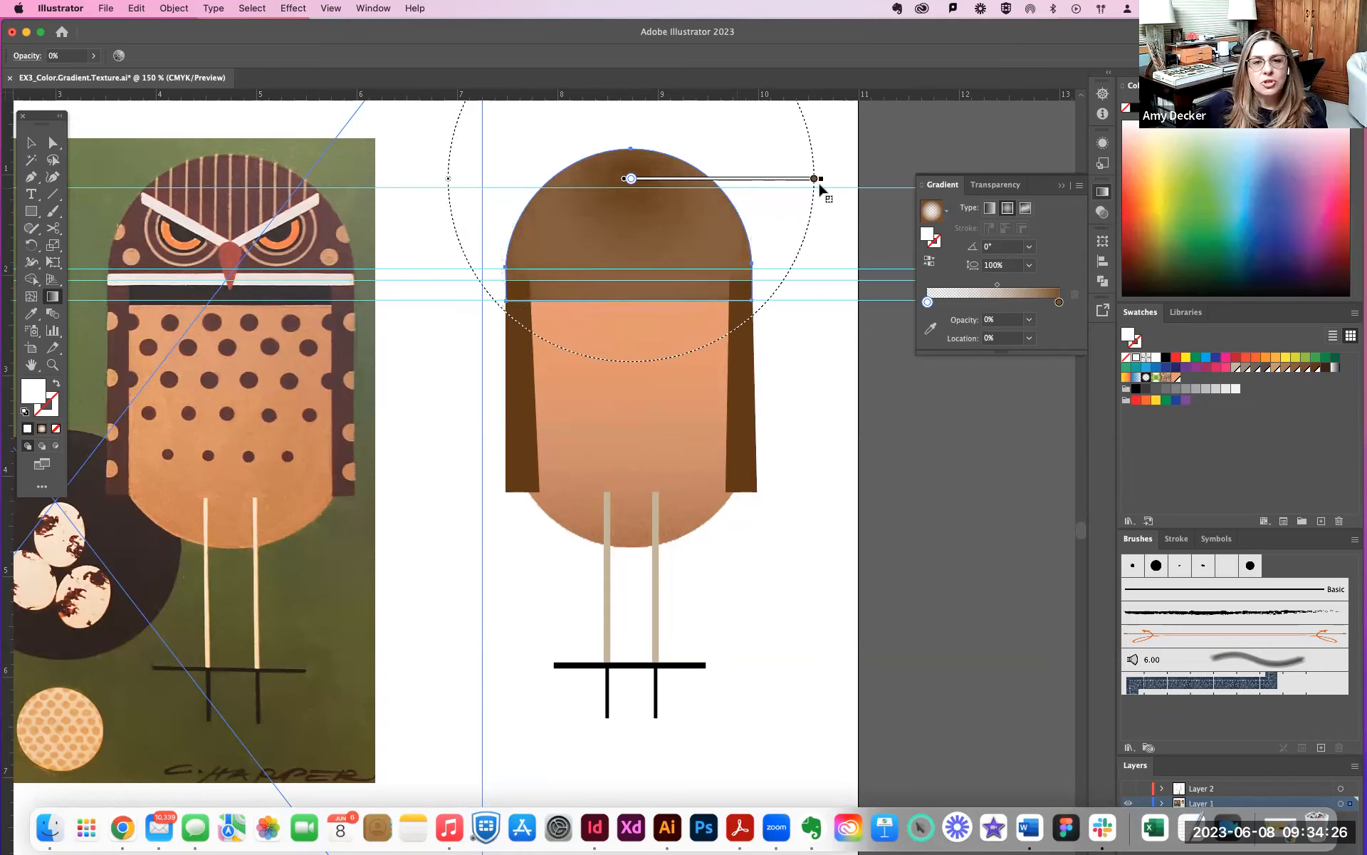
scroll(819, 214, "up", 5)
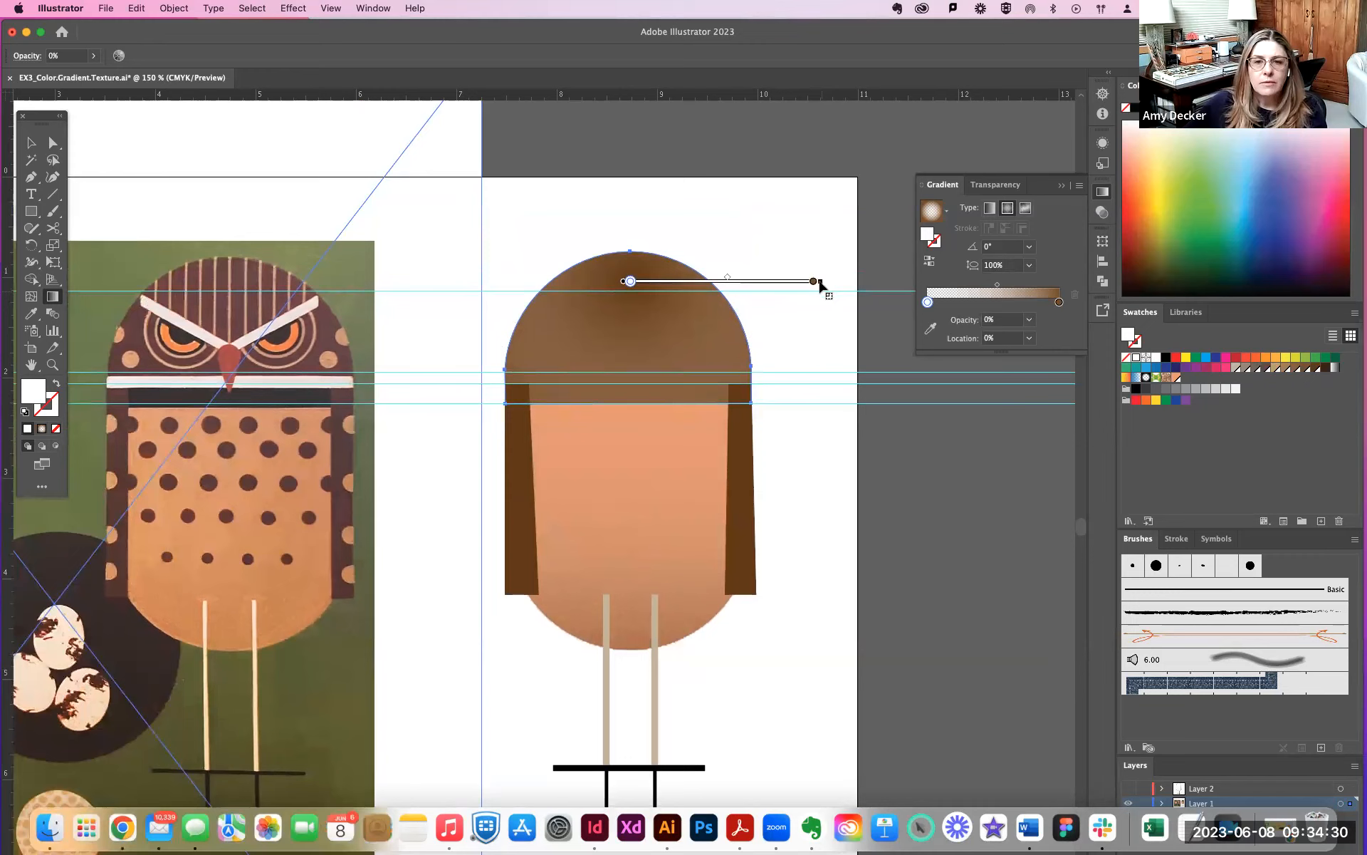
left_click_drag(819, 282, 821, 283)
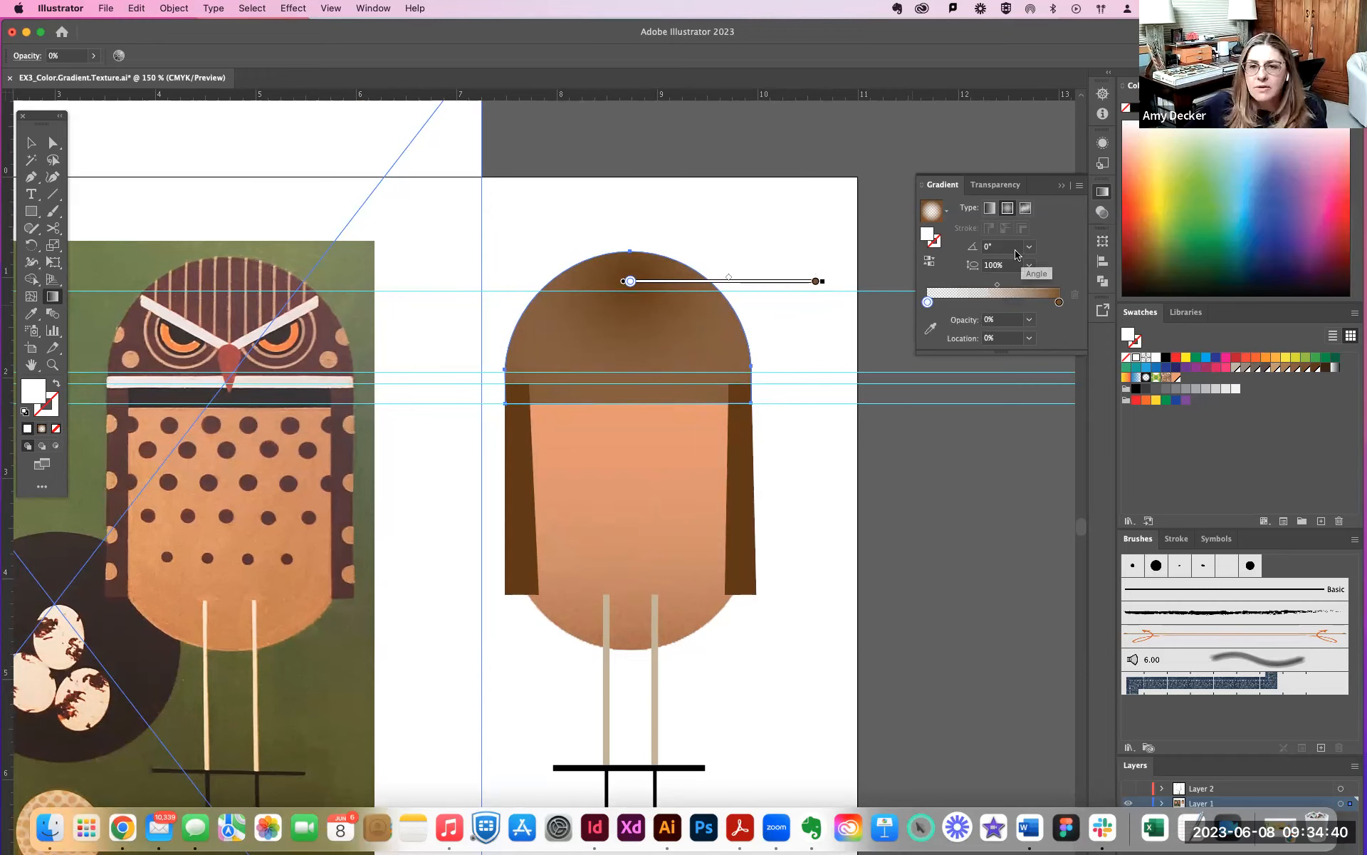
- Try a 180° angle on the head's radial gradient, and set the angle to -180°
left_click(1031, 266)
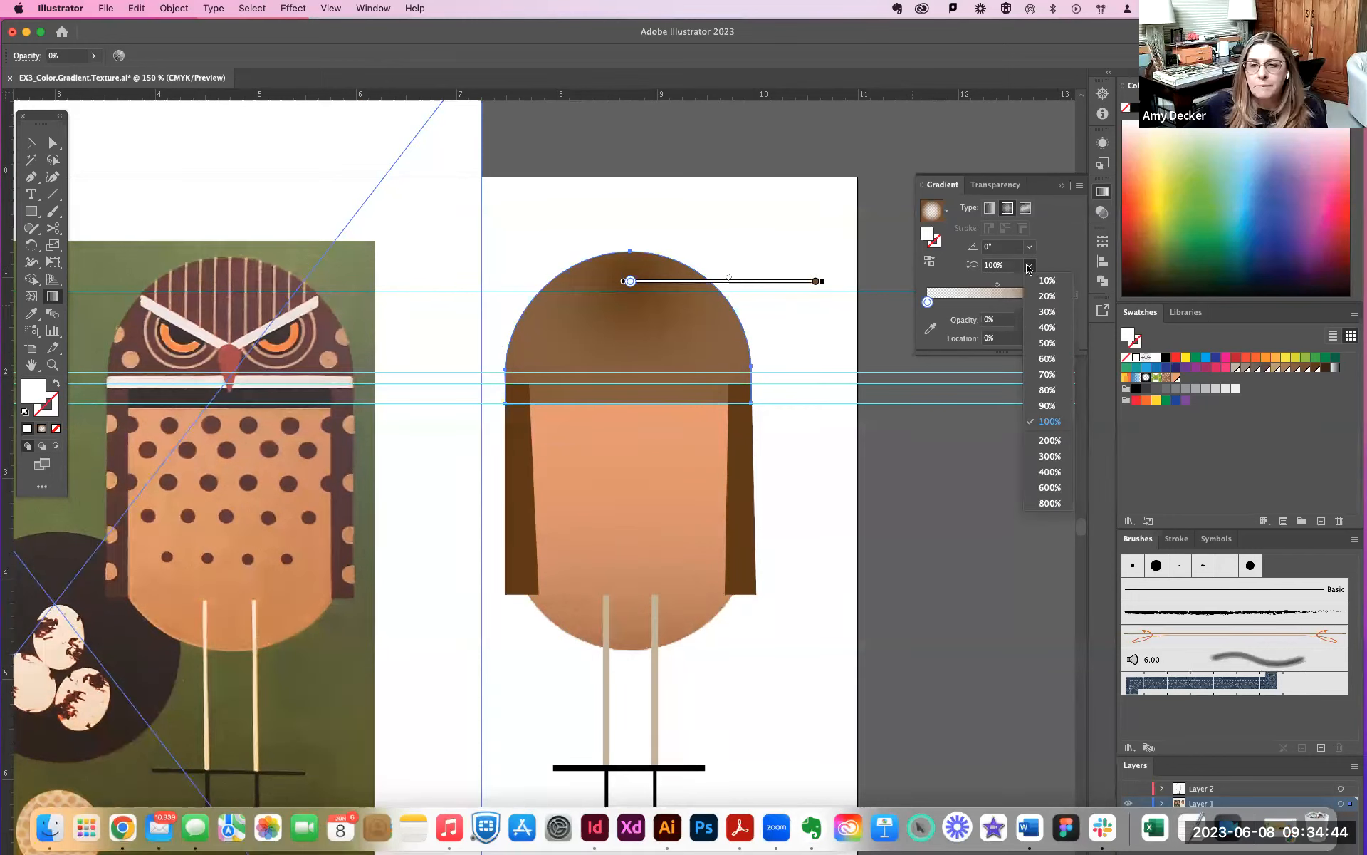
left_click(1002, 248)
left_click(1029, 246)
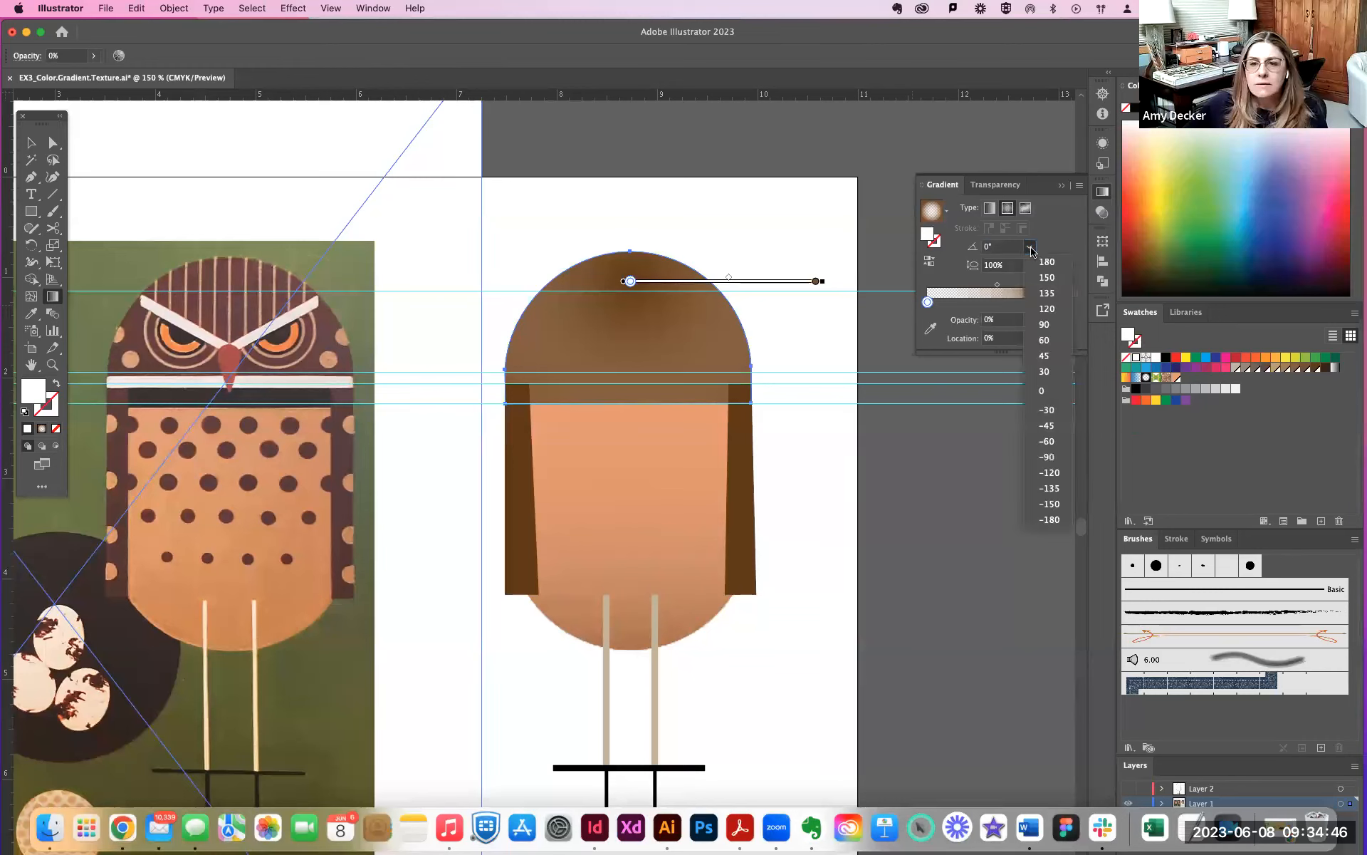
left_click(1047, 262)
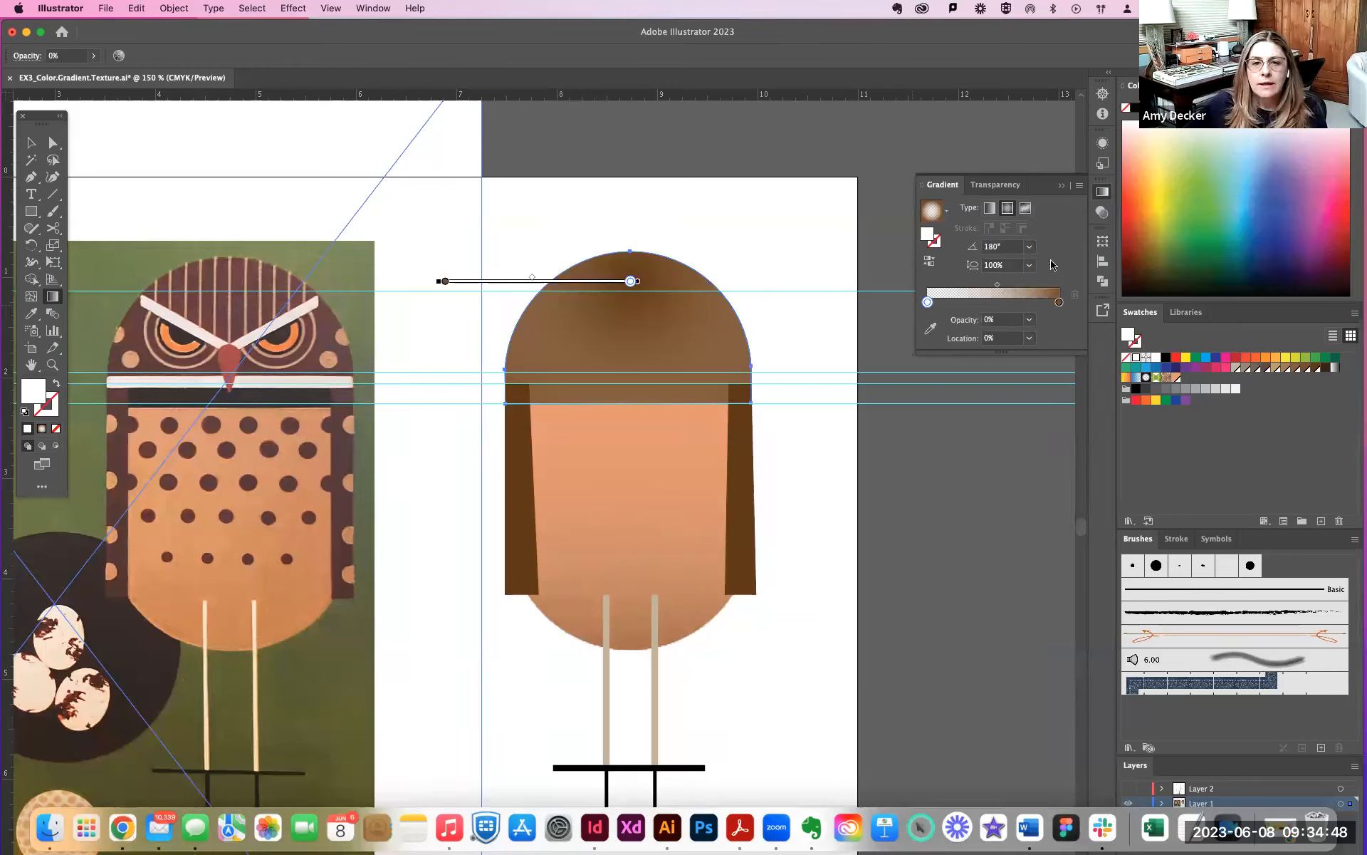
left_click(1029, 247)
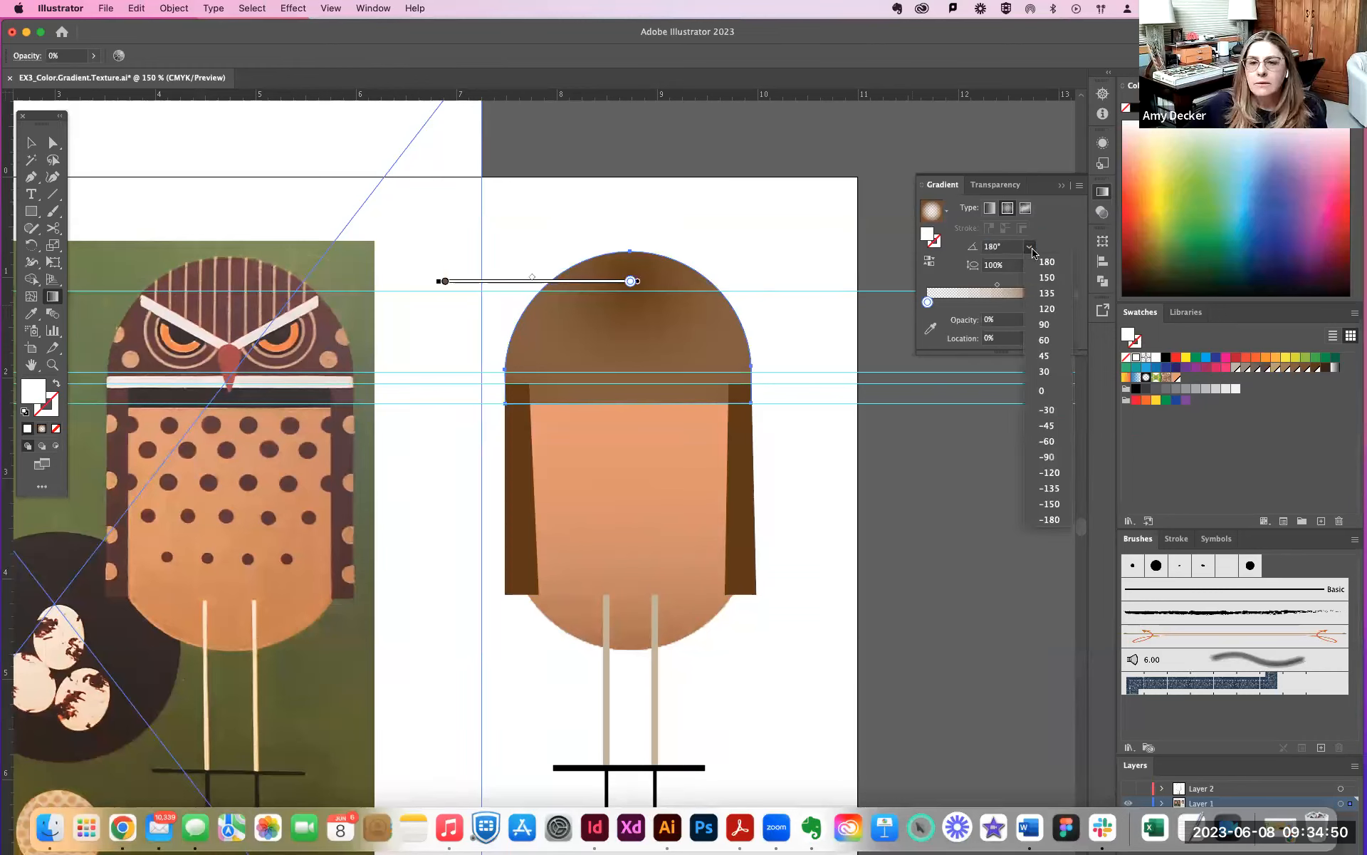
left_click(1049, 519)
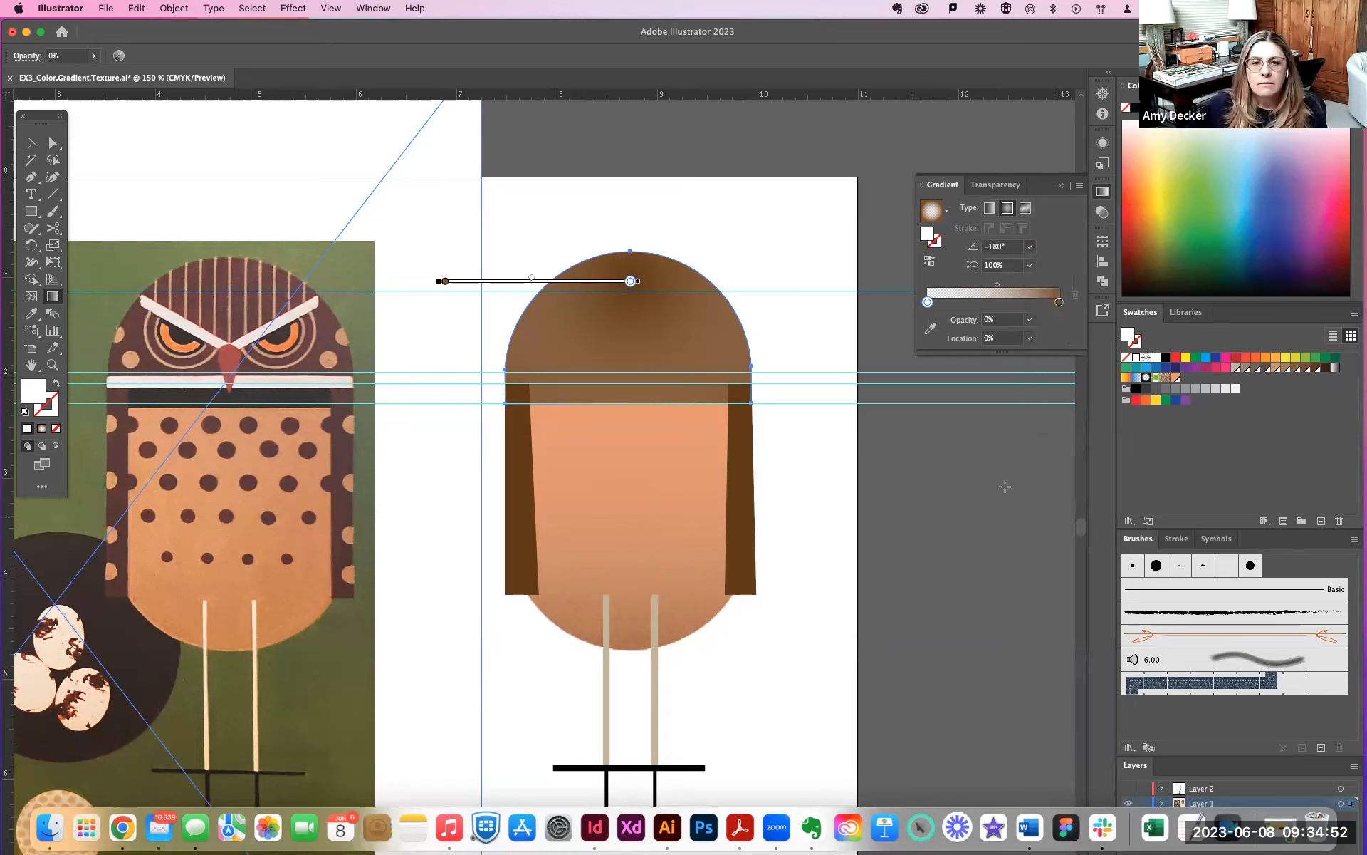
- Shift the gradient's start stop slightly outward to about 9.6% and color it dark brown
mouse_move(630, 282)
left_mouse_down()
mouse_move(613, 286)
mouse_move(636, 293)
mouse_move(638, 280)
left_mouse_up()
double_click(941, 302)
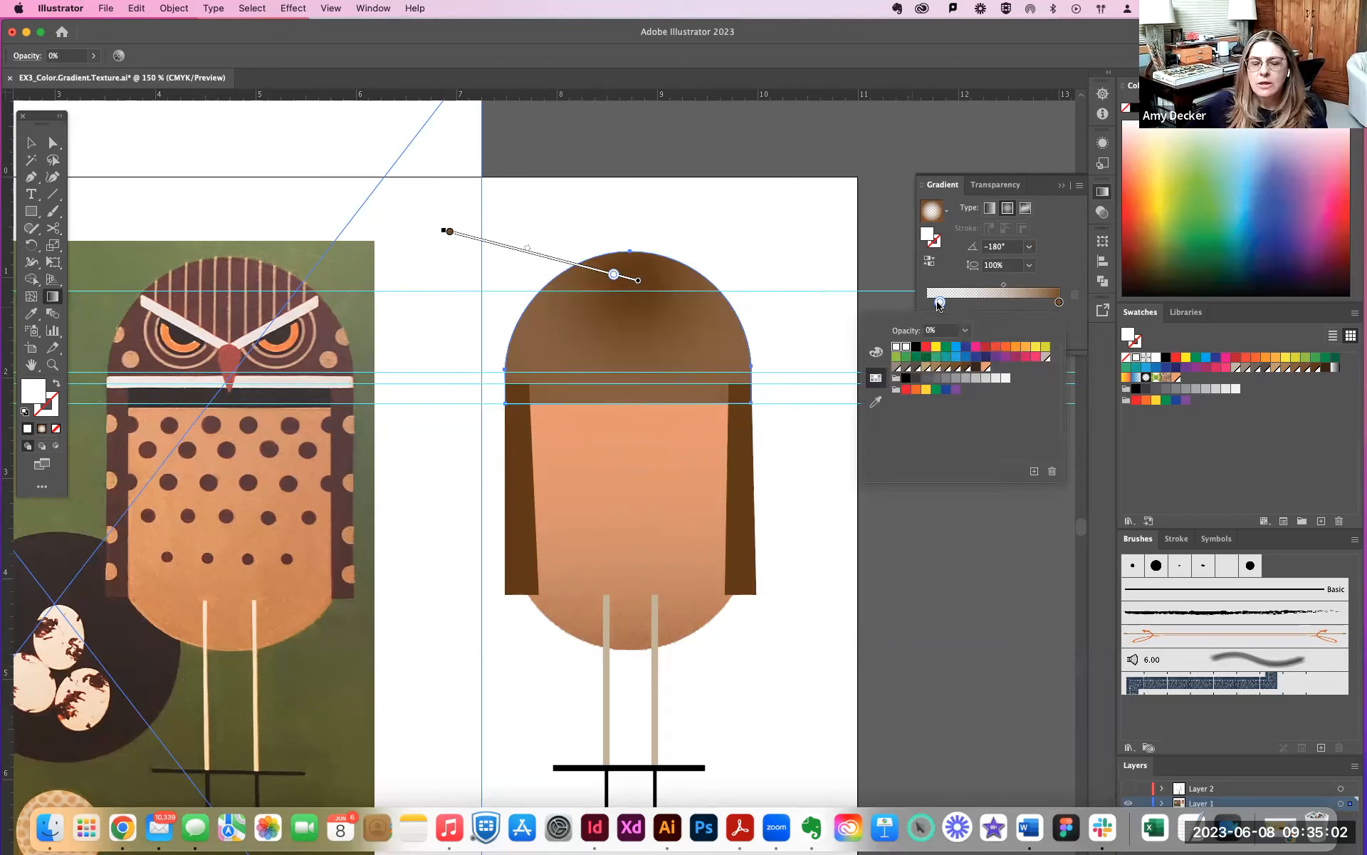
left_click(966, 368)
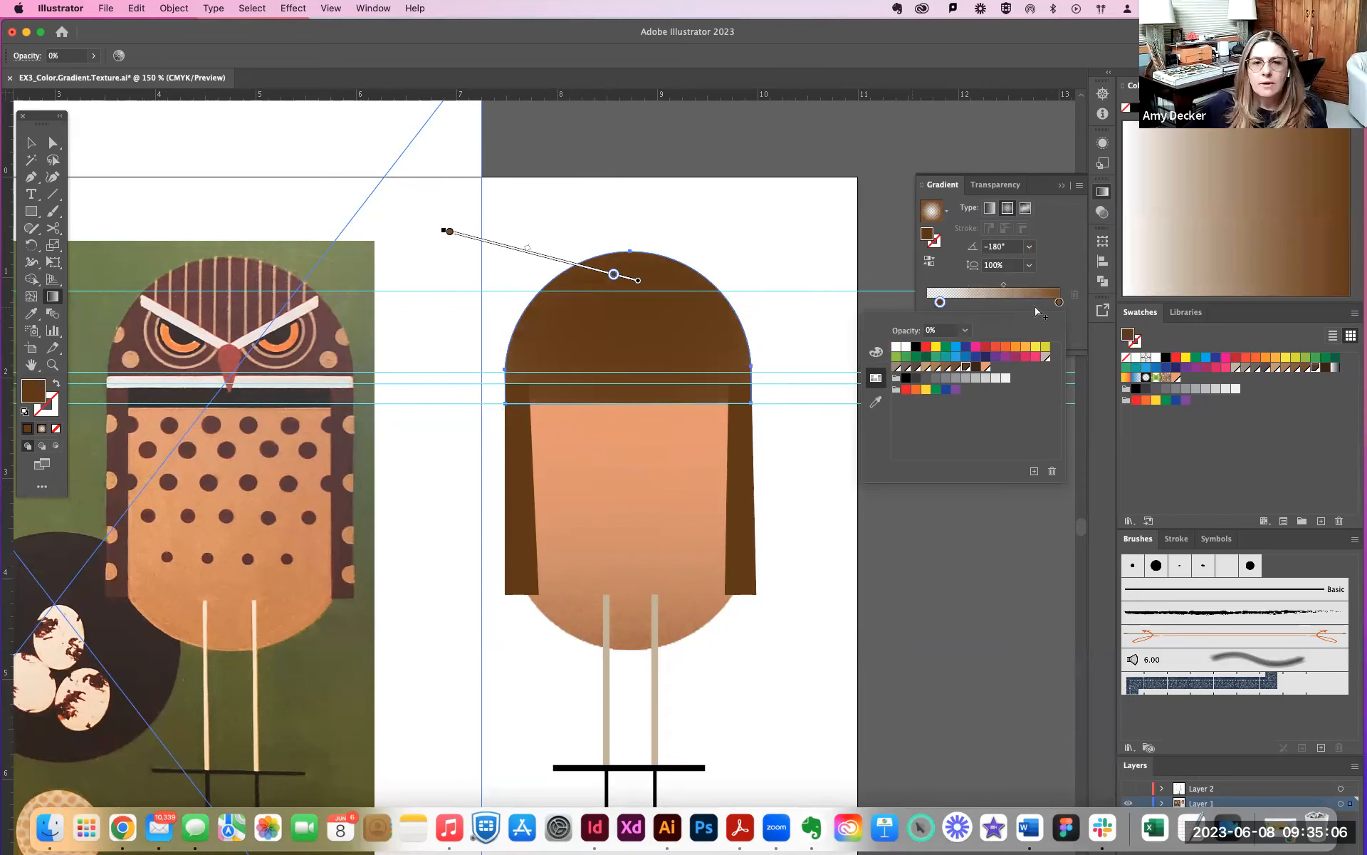
- Set the head gradient's start stop to 100% opacity and its end stop to 0%
double_click(1059, 302)
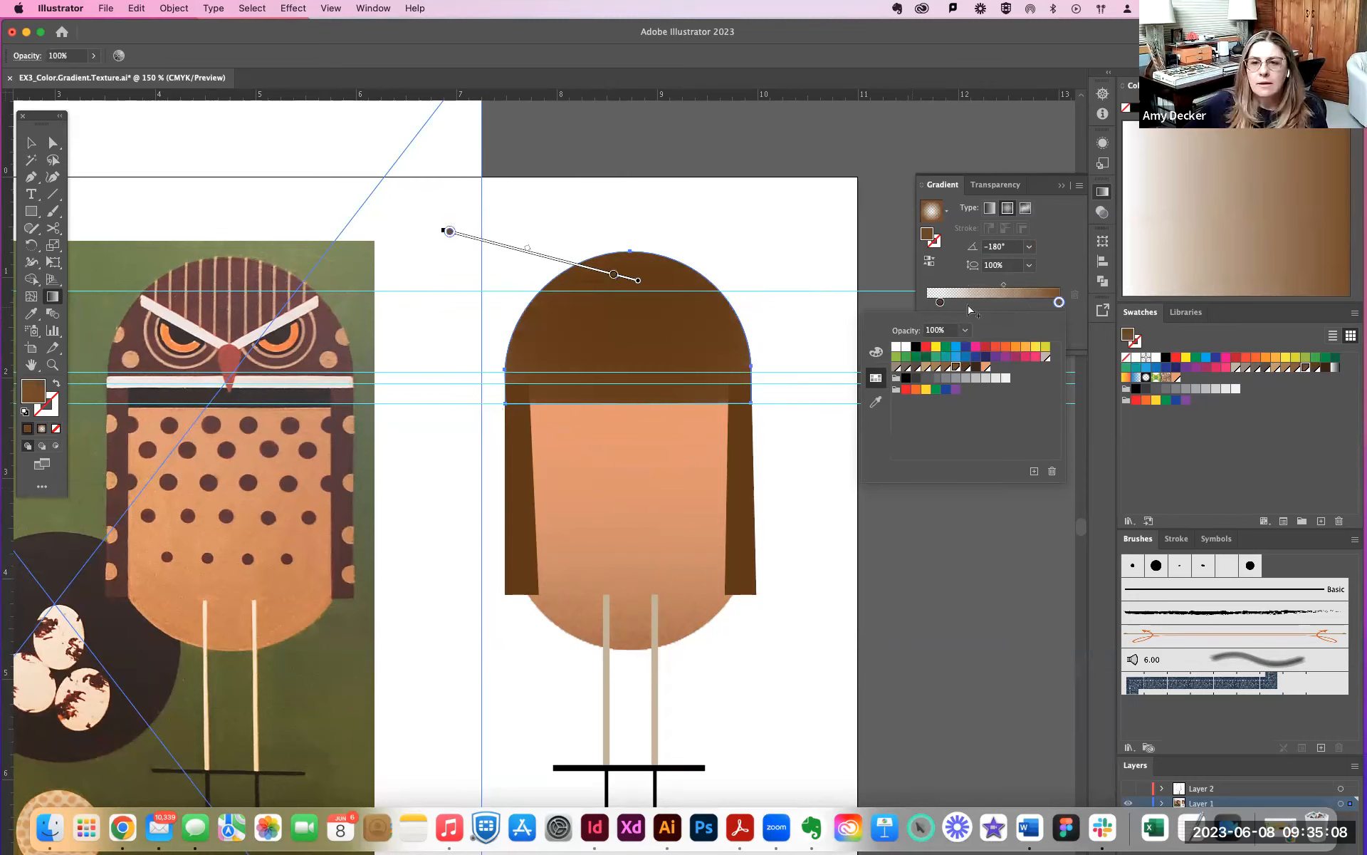
double_click(940, 302)
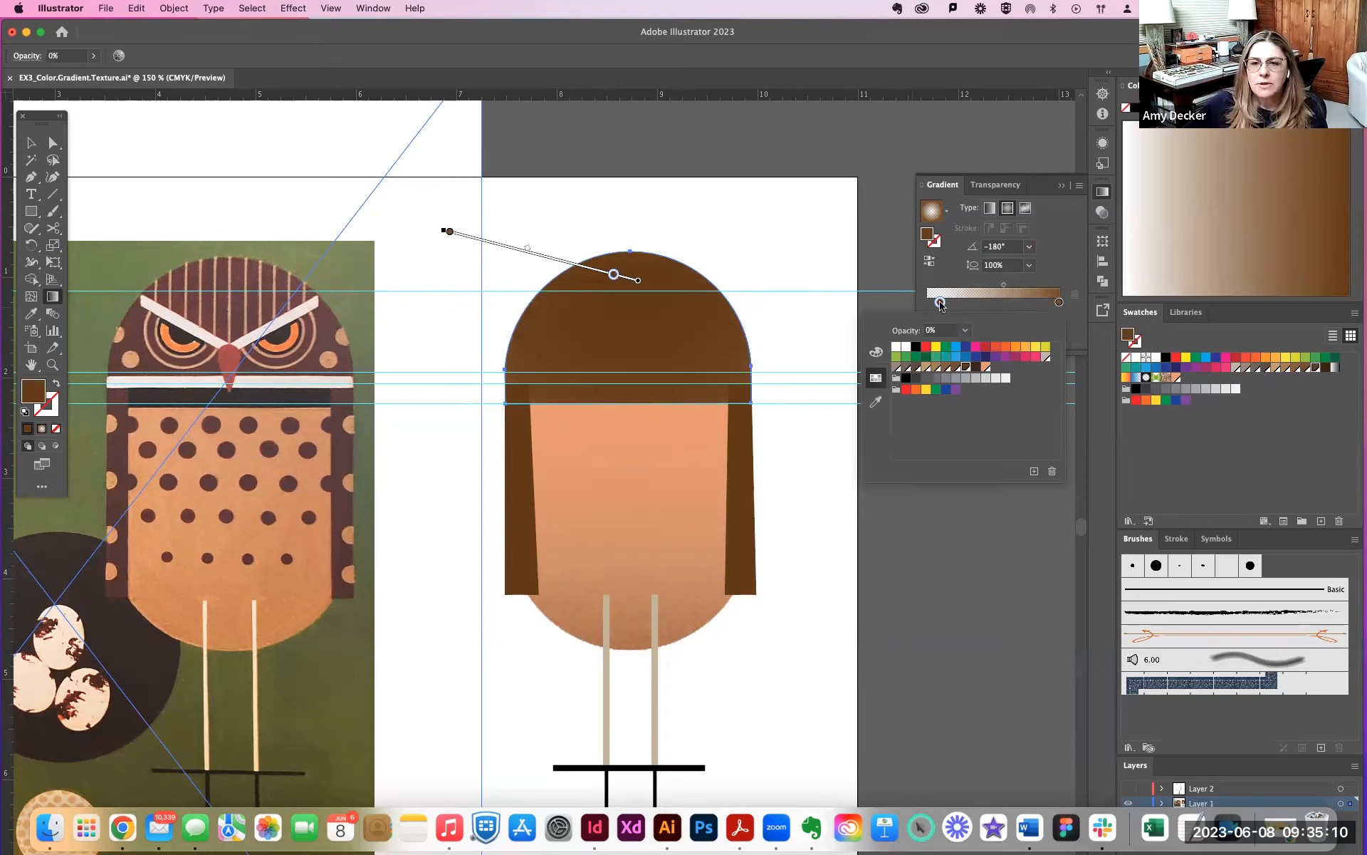
key("Escape")
left_click(1029, 320)
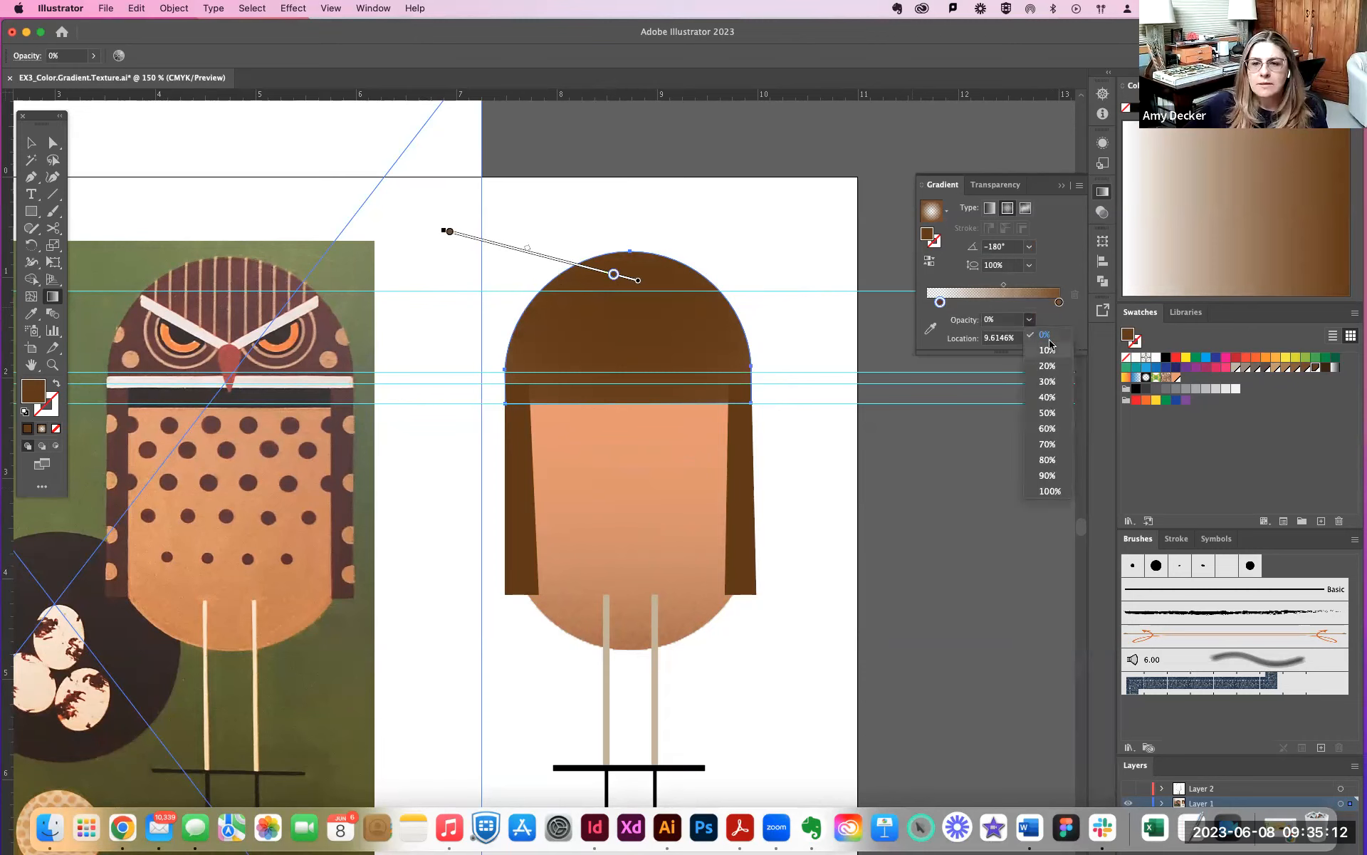
left_click(1049, 490)
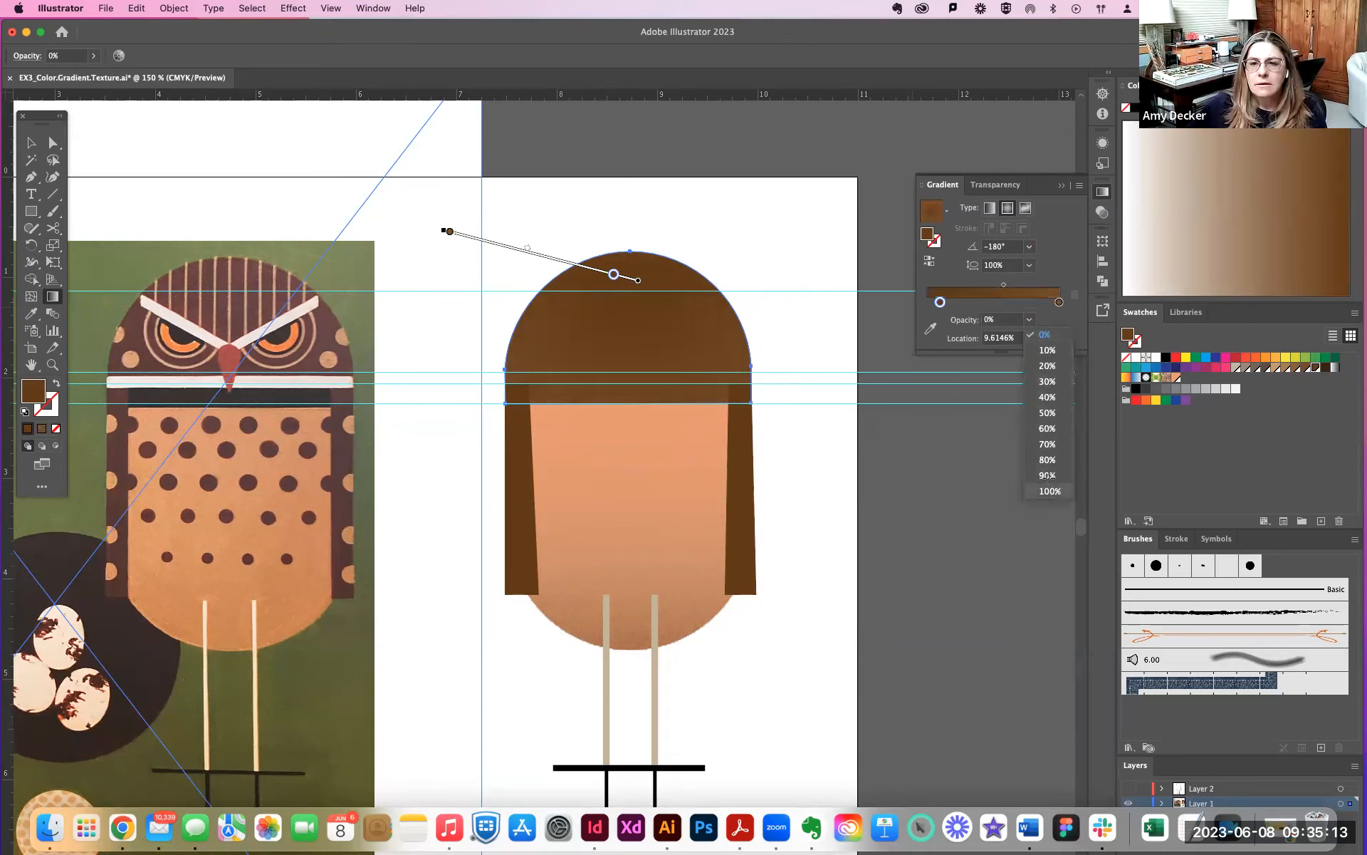
double_click(1060, 303)
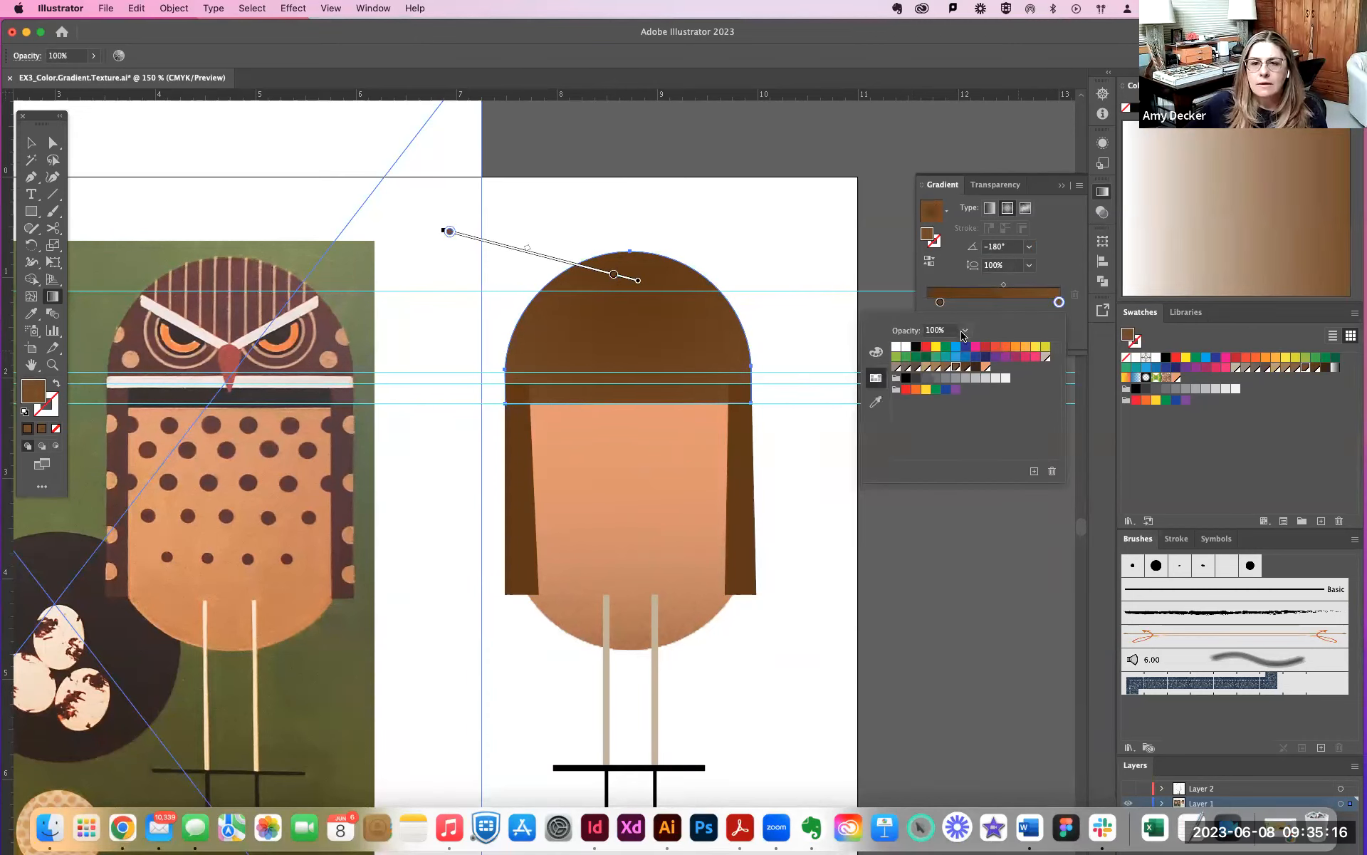
left_click(964, 331)
left_click(986, 344)
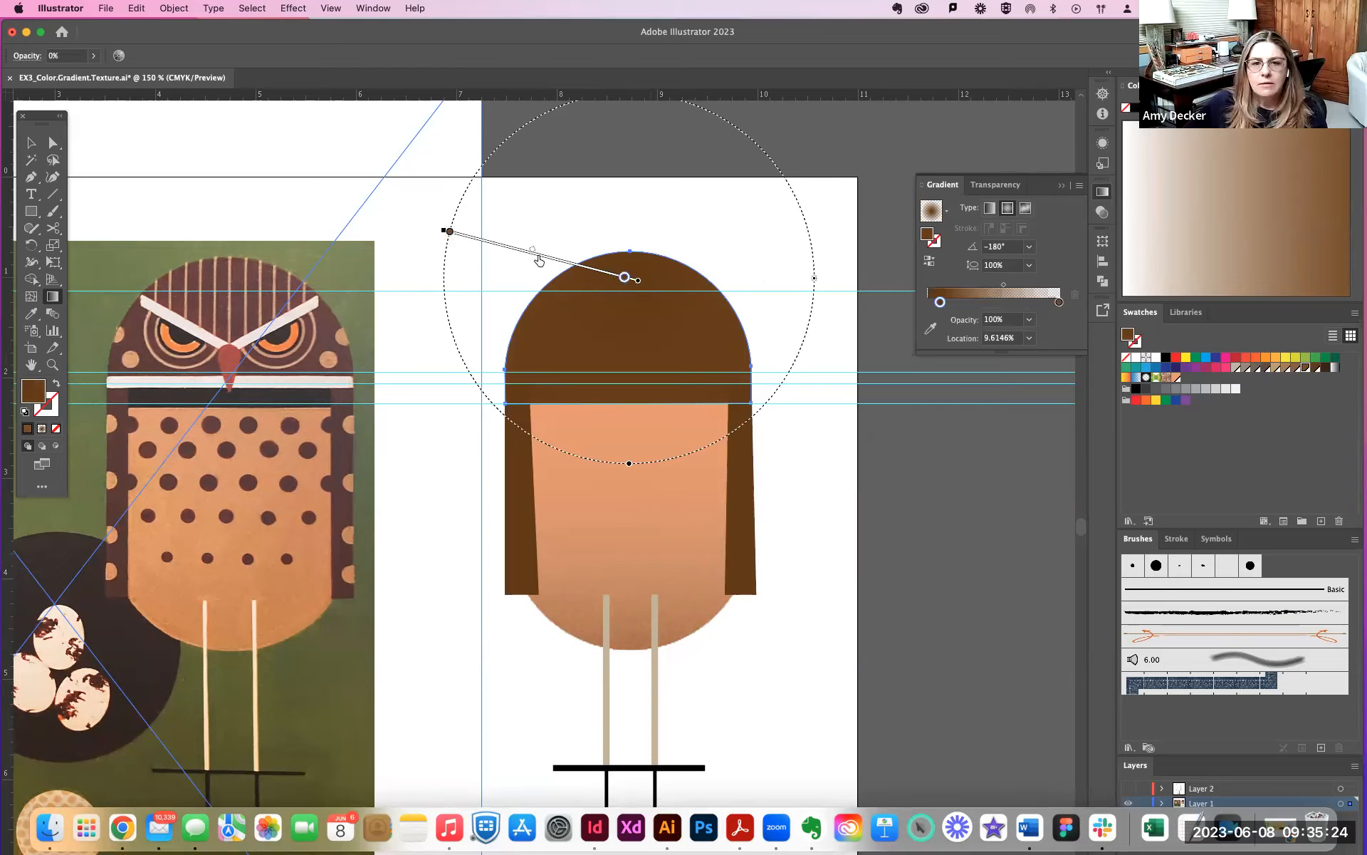
- Move the gradient's transparent end stop inward to about halfway, and color the start stop with the peach swatch
left_click(451, 233)
left_click_drag(450, 237, 535, 254)
double_click(935, 302)
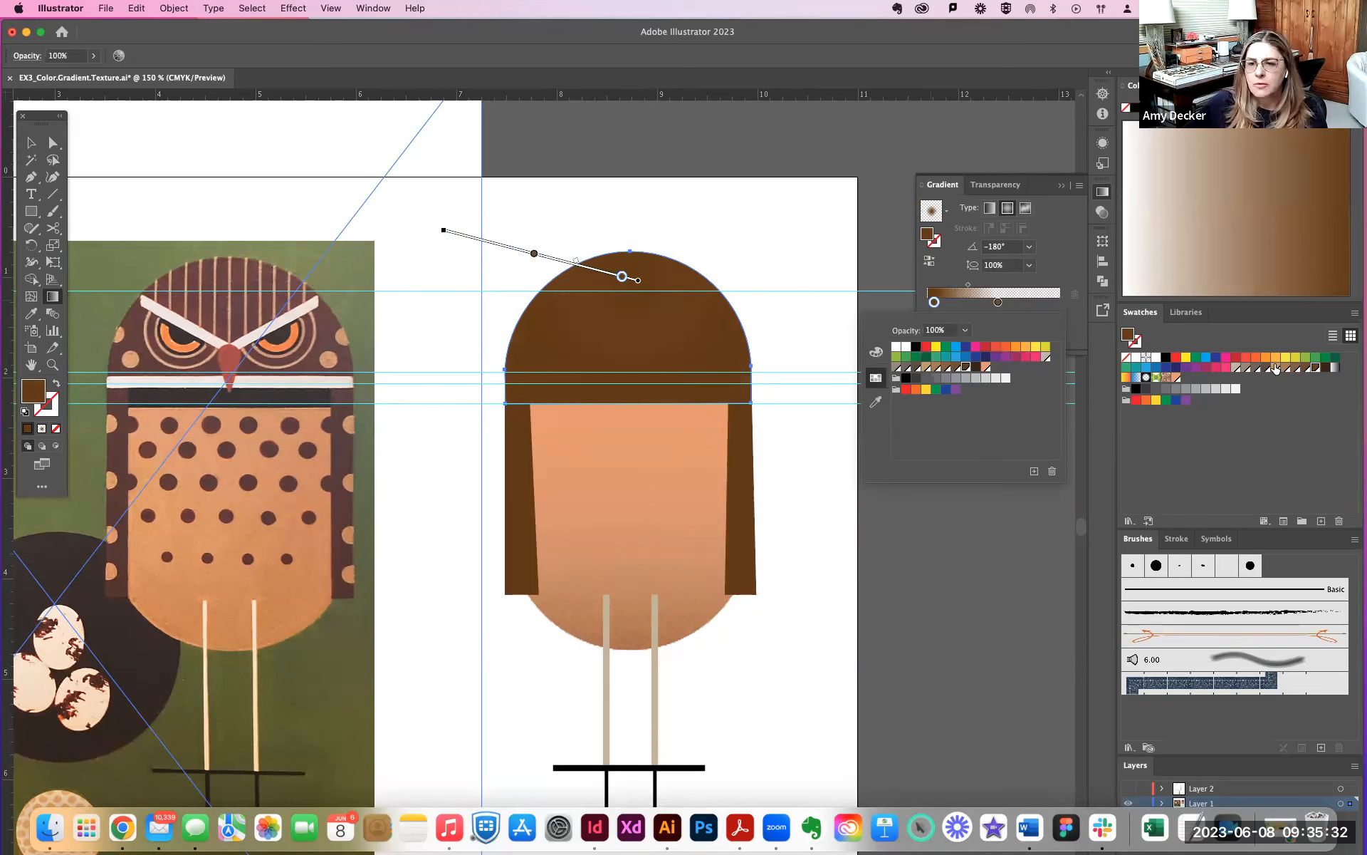
left_click(1276, 368)
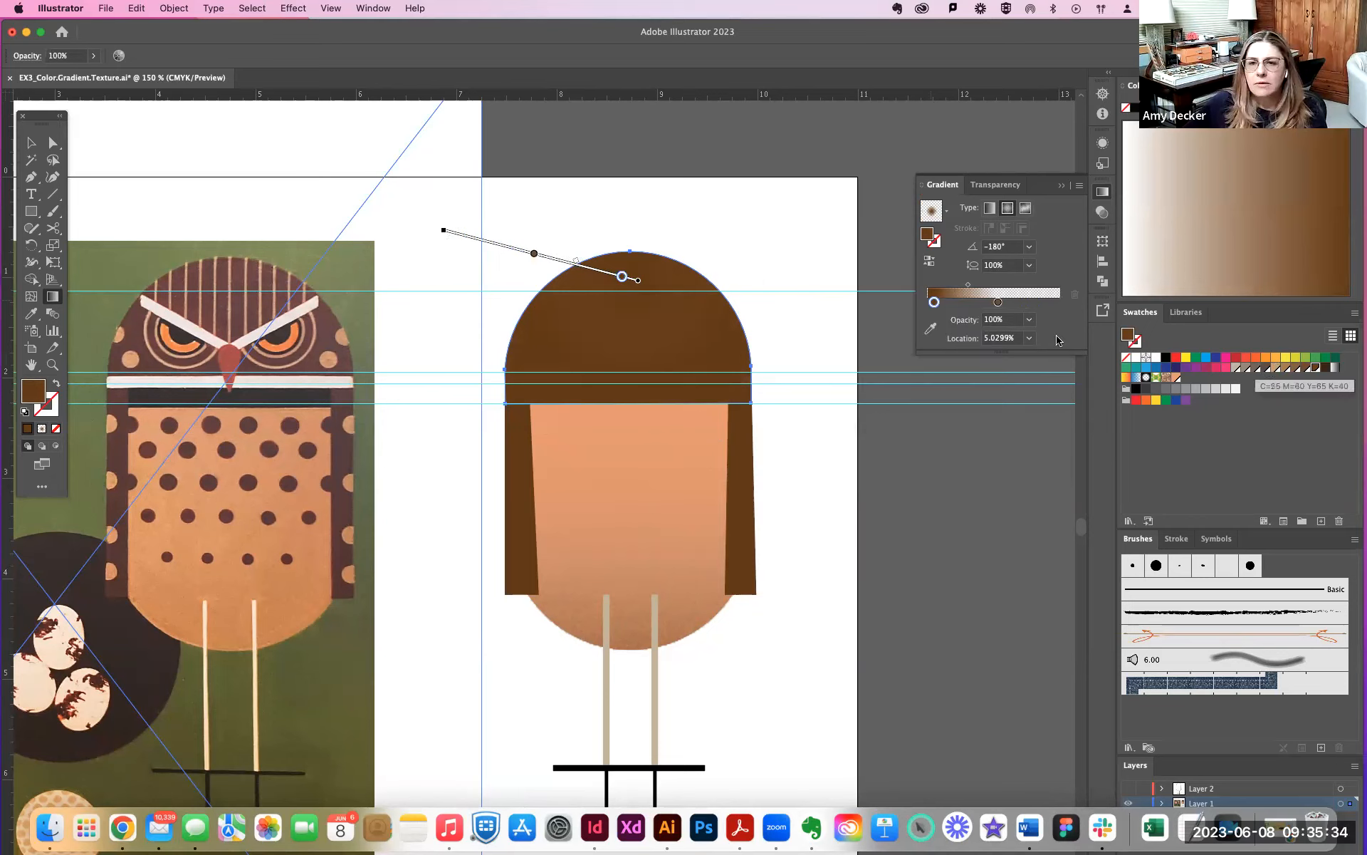
double_click(934, 303)
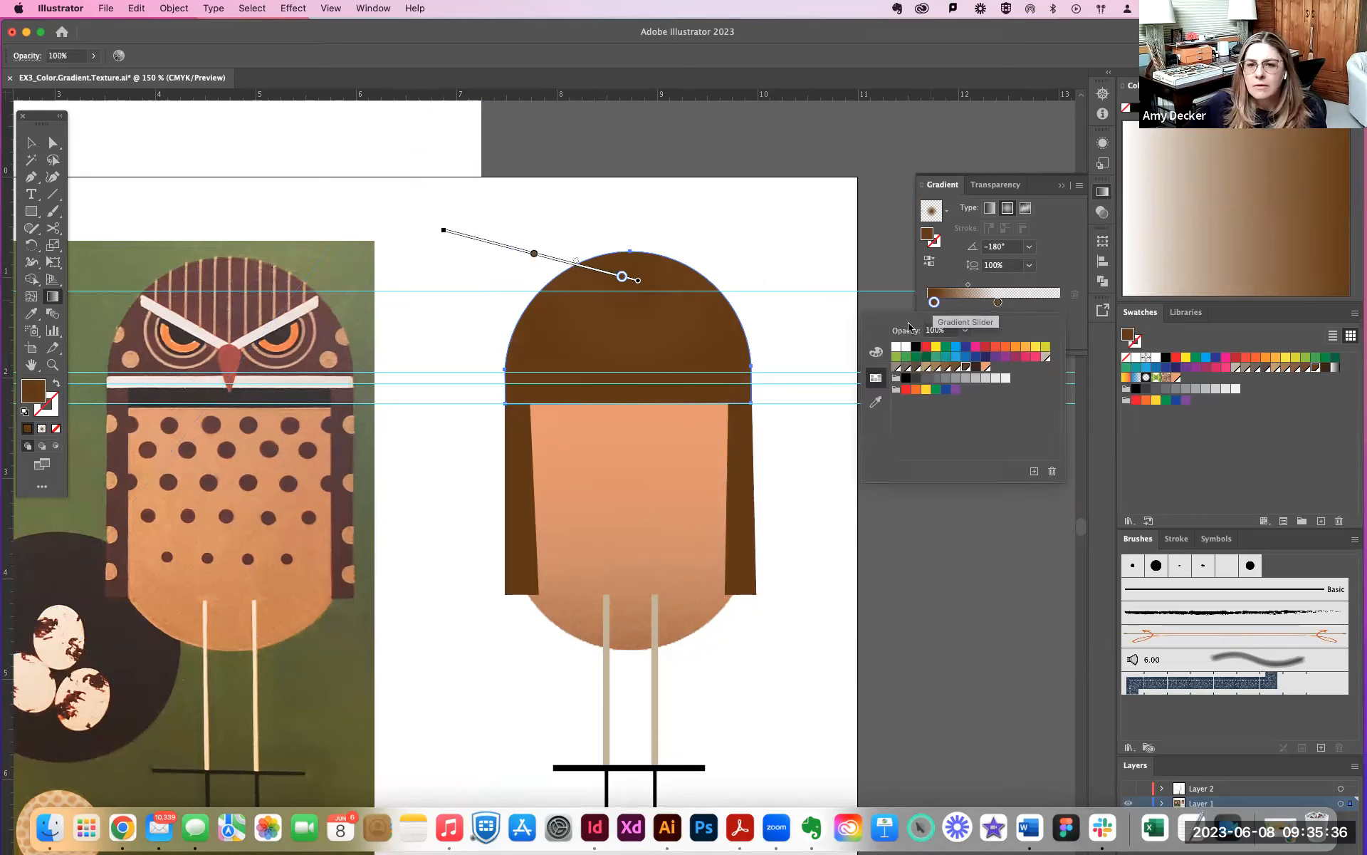
left_click(986, 367)
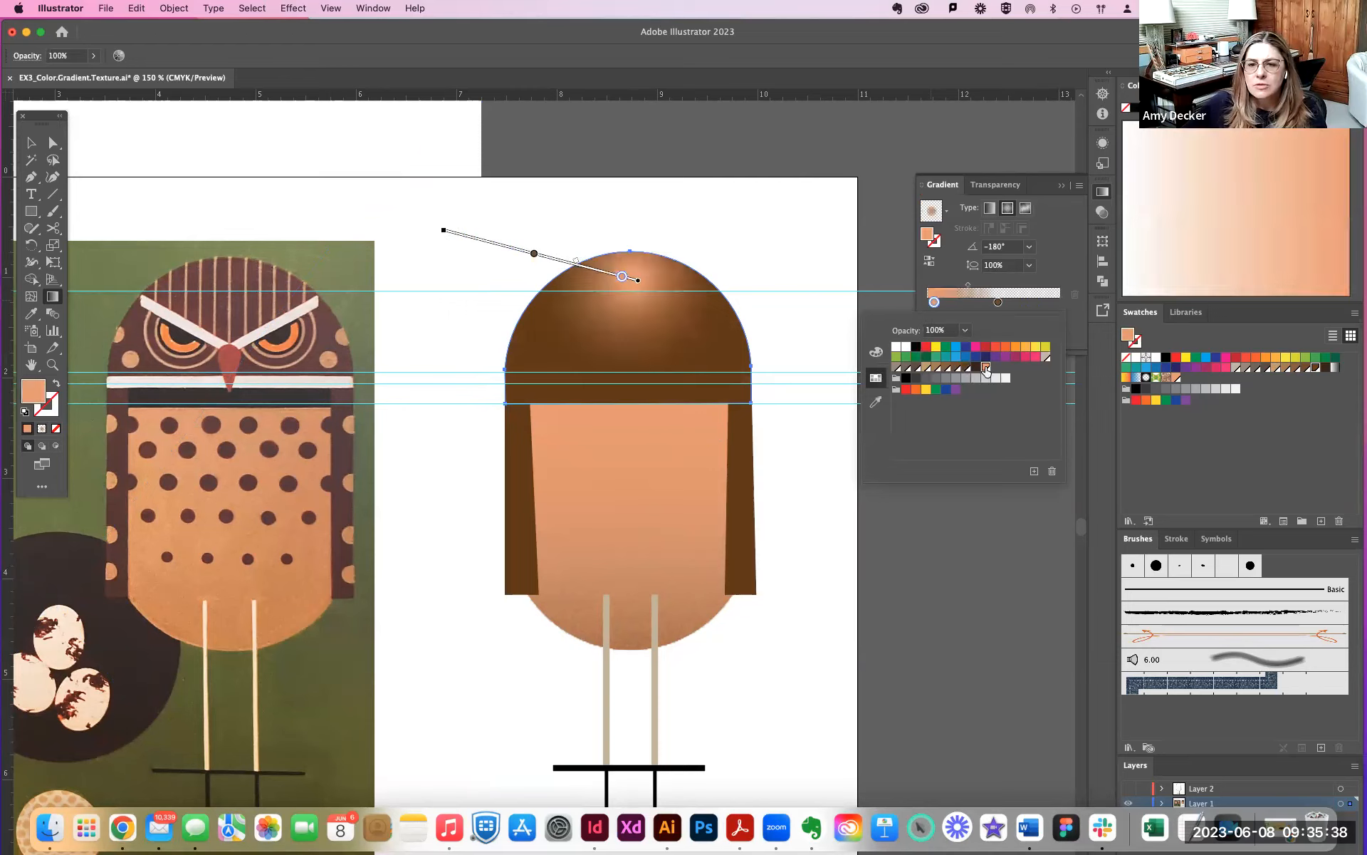
- Move the head gradient's transparent end stop out to 100% and its peach start stop to 0%
left_click(534, 255)
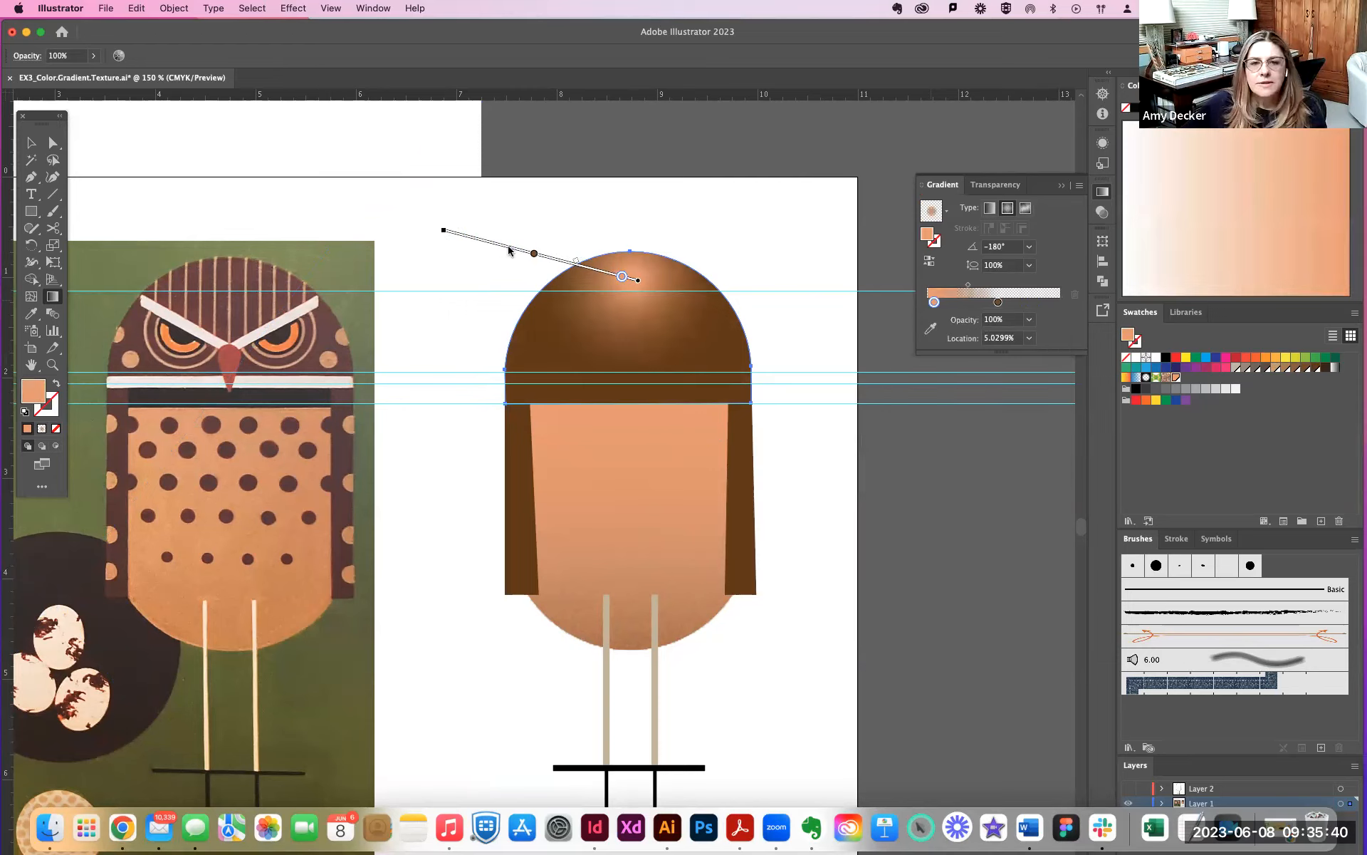
left_click_drag(535, 254, 443, 230)
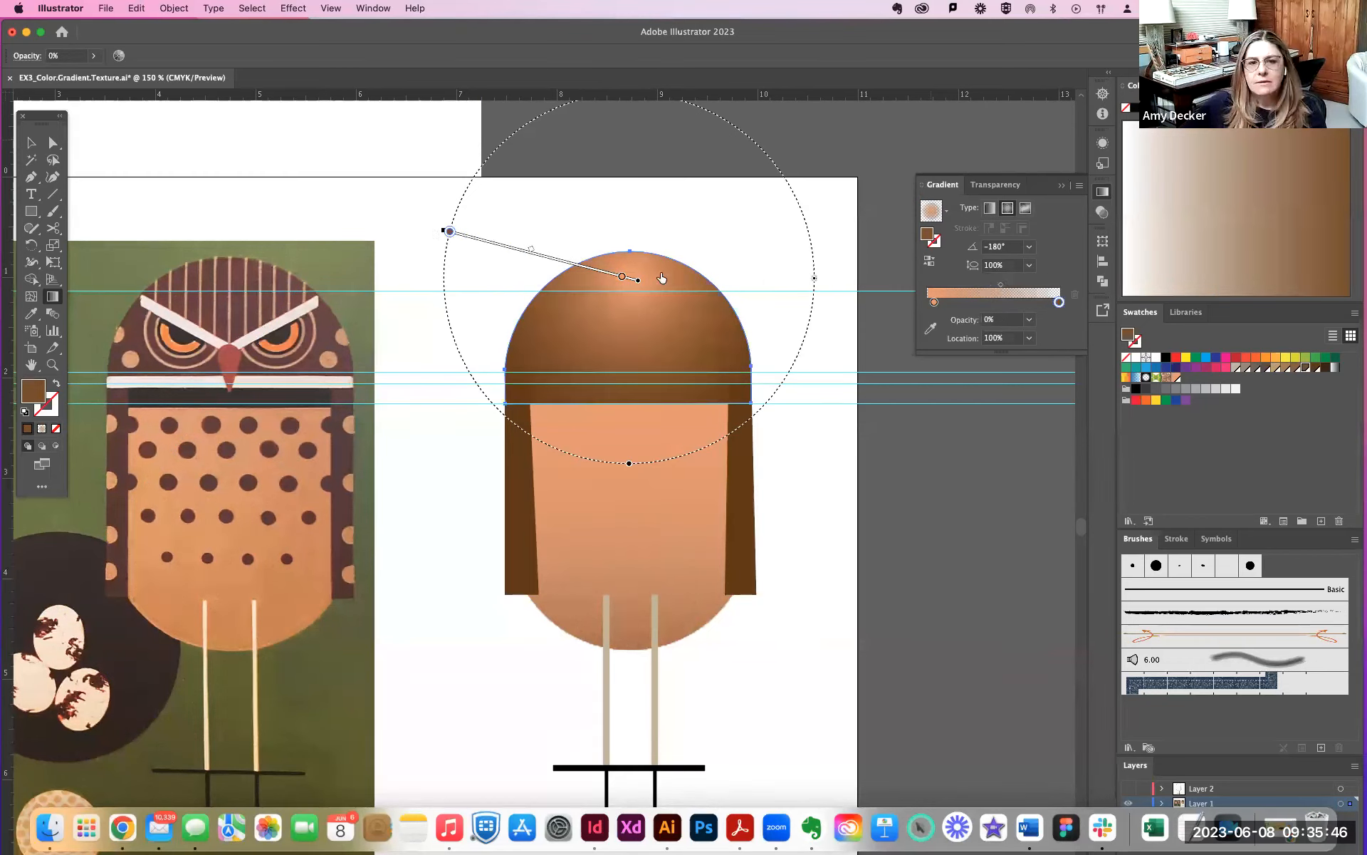
left_click(627, 277)
left_click_drag(631, 271, 741, 223)
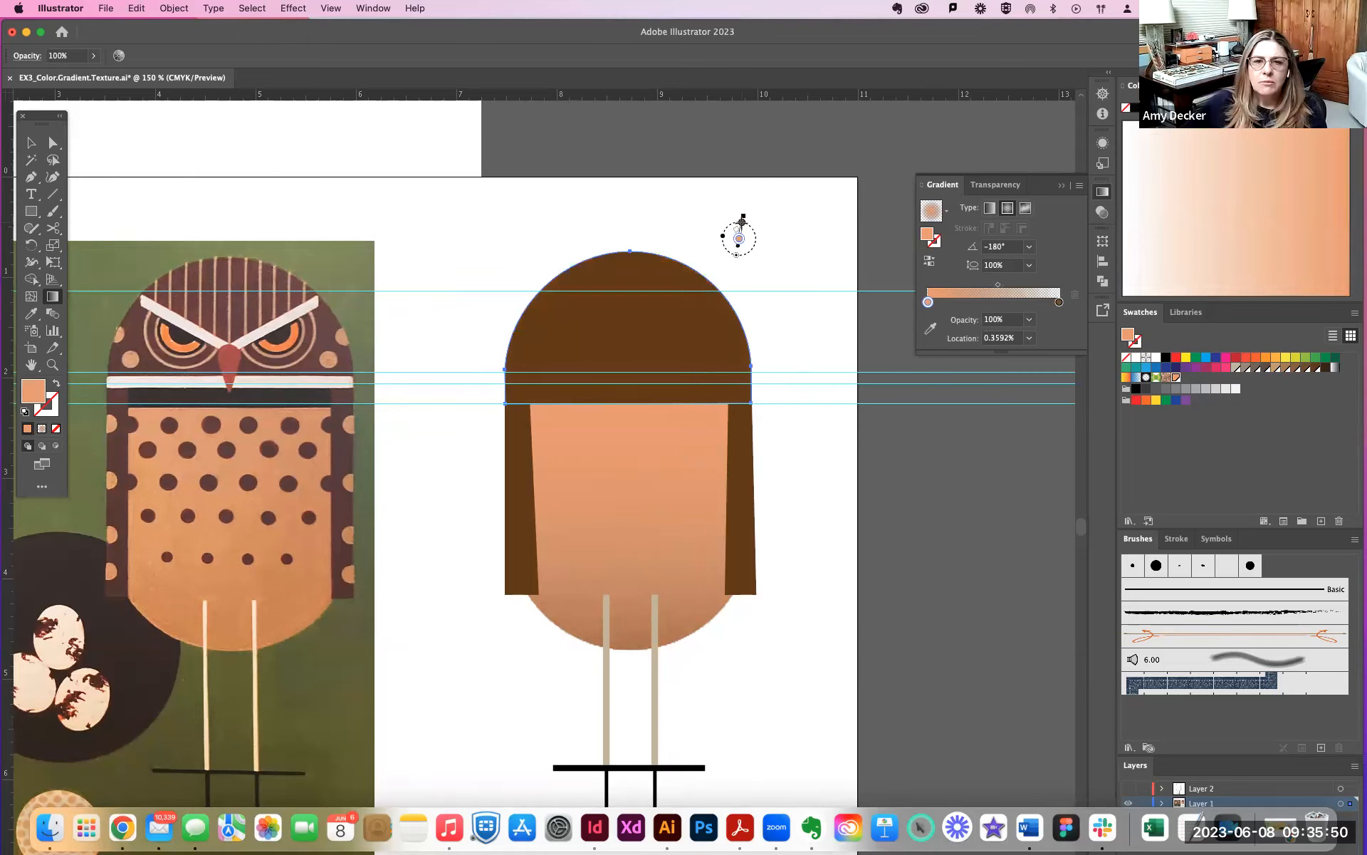
key("super+z")
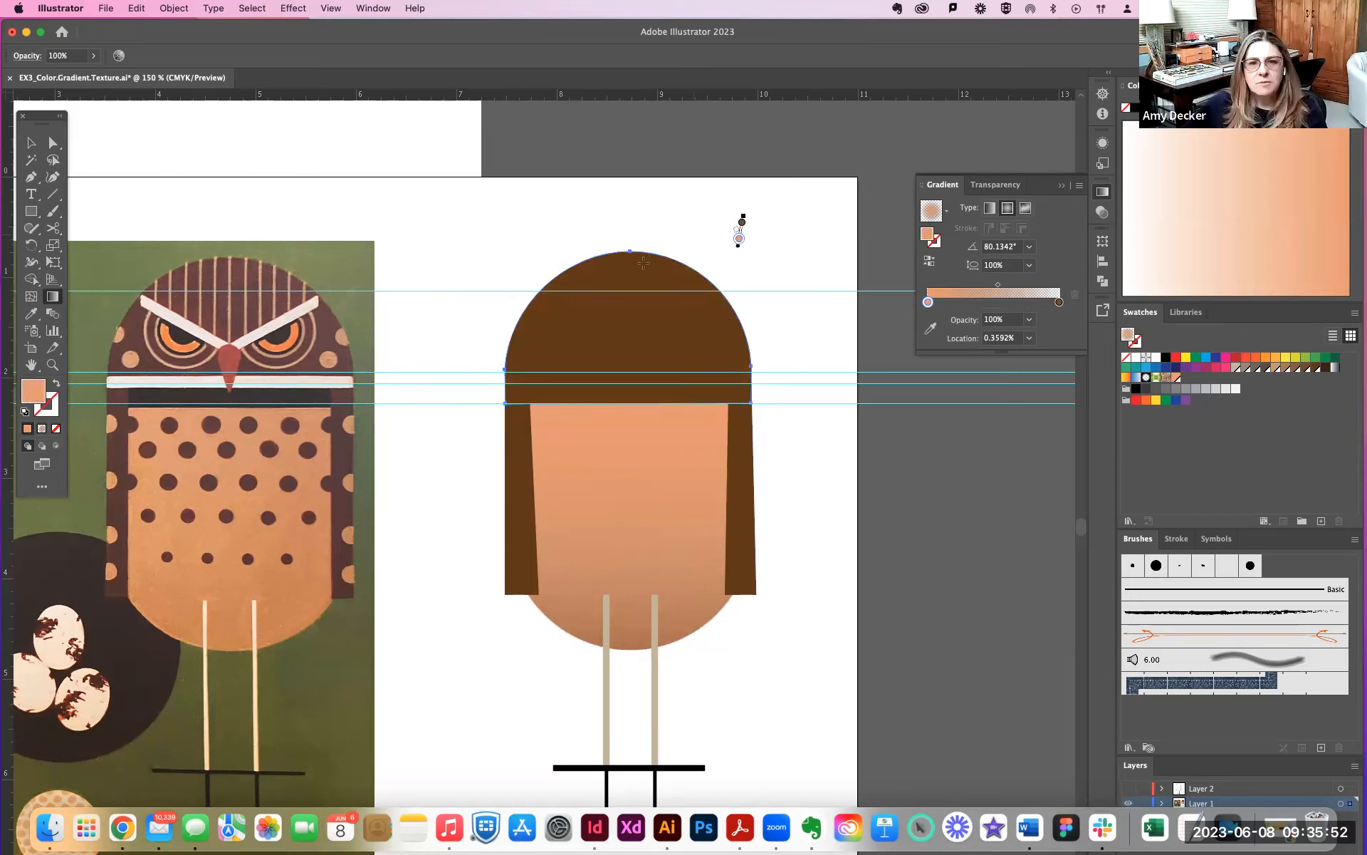
key("super+z")
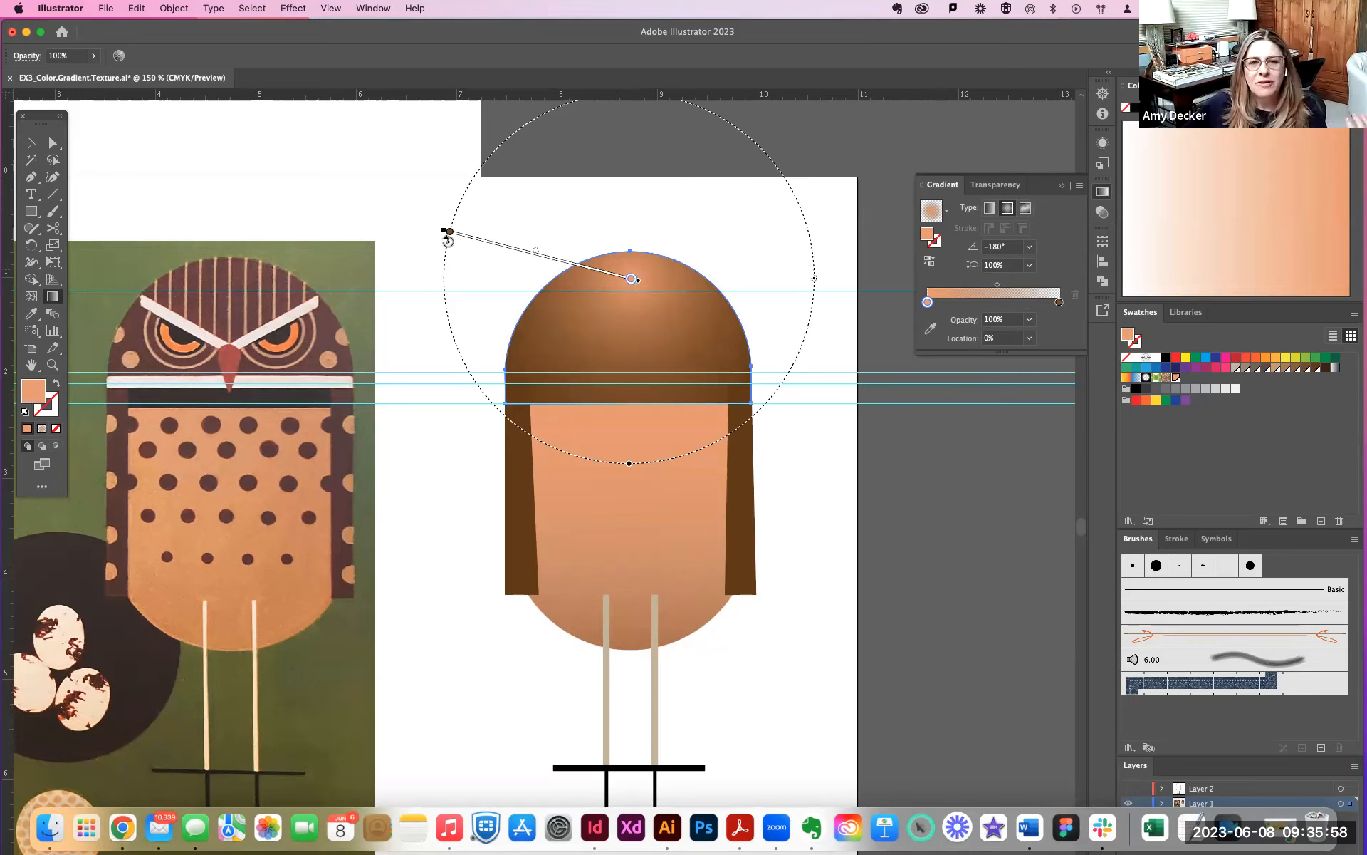
- Move the head gradient's transparent end stop inward to about 79.5%
left_click(37, 143)
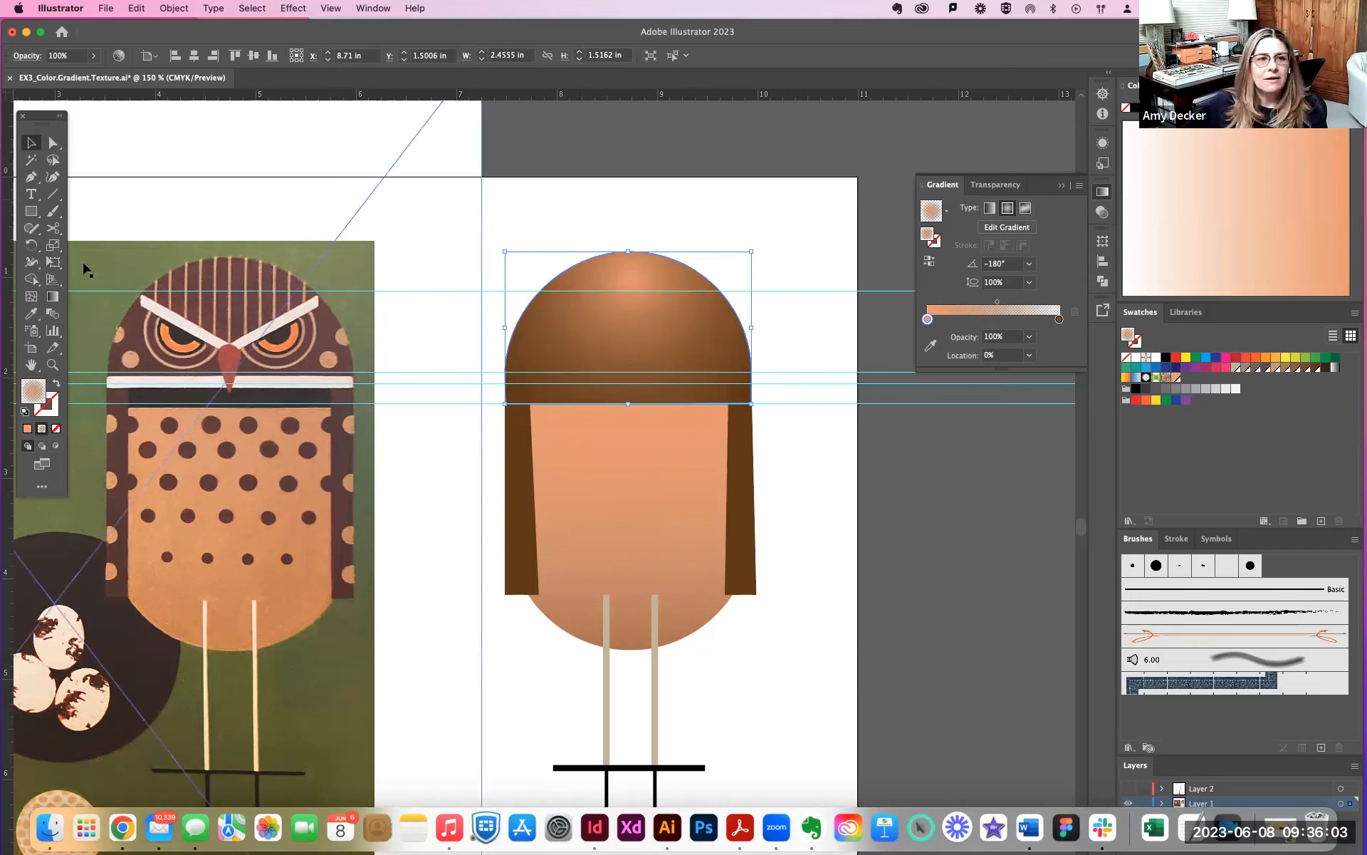
left_click(53, 297)
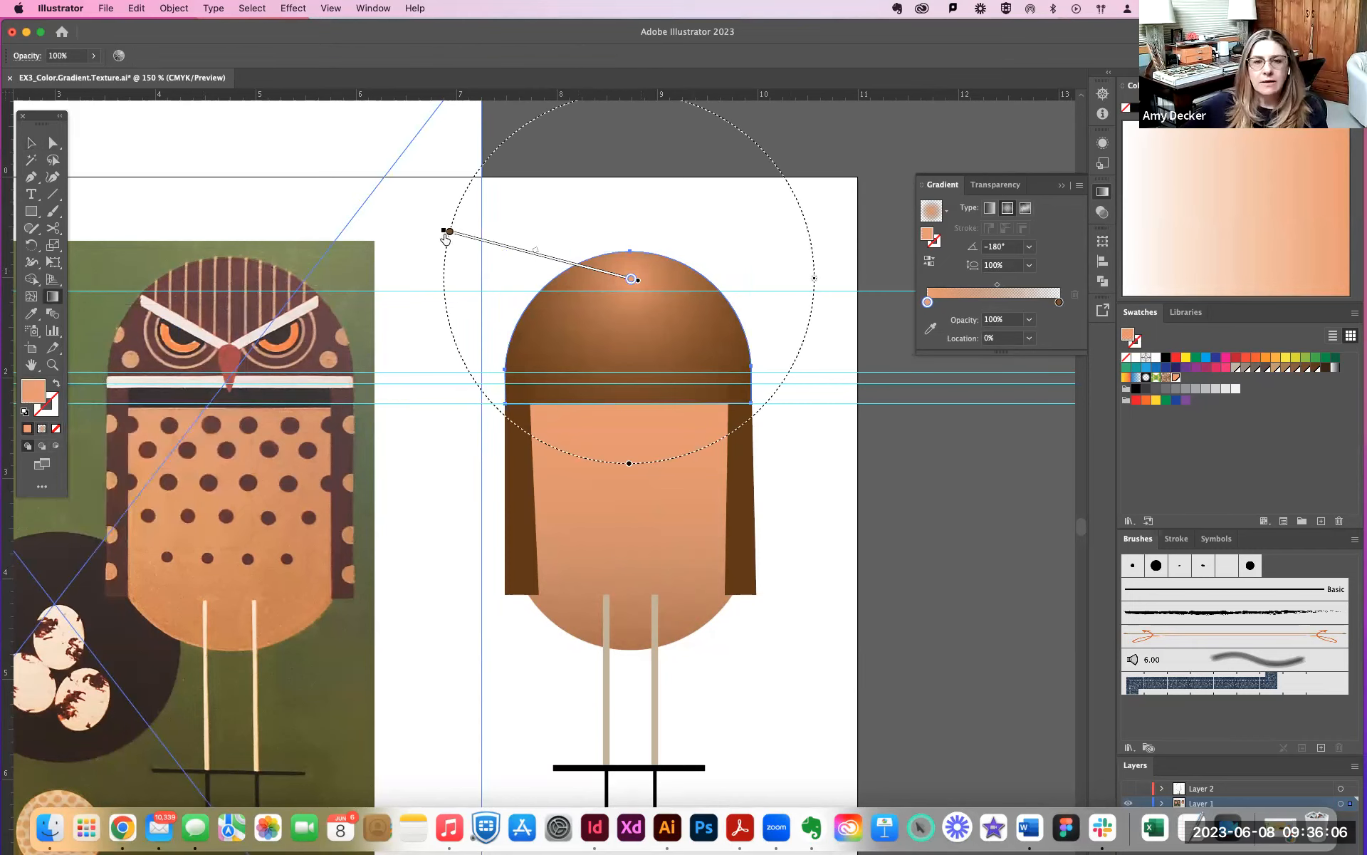
left_click_drag(450, 232, 487, 241)
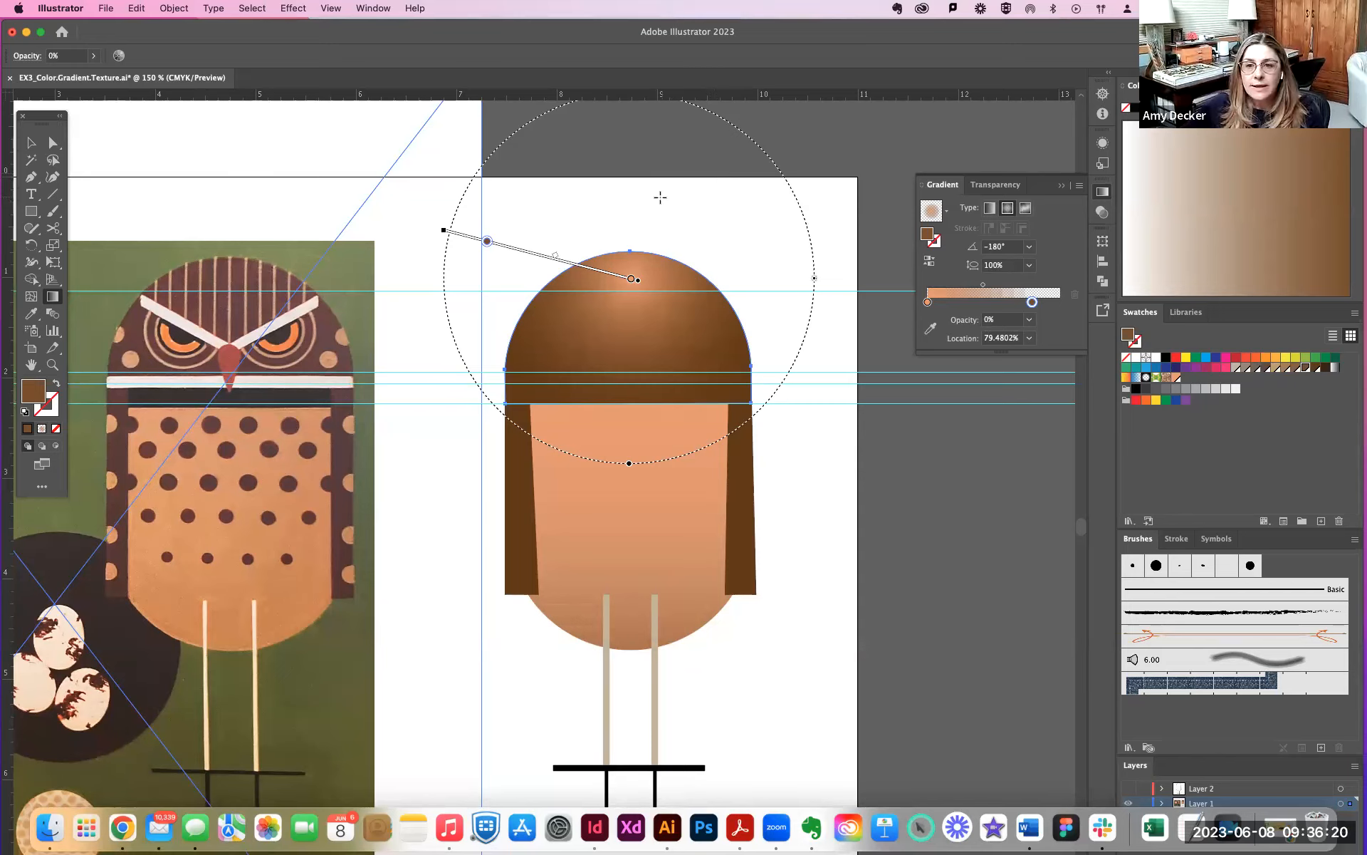
- Add a Grain texture effect to the gradient fill in the head's appearance attributes
left_click(376, 9)
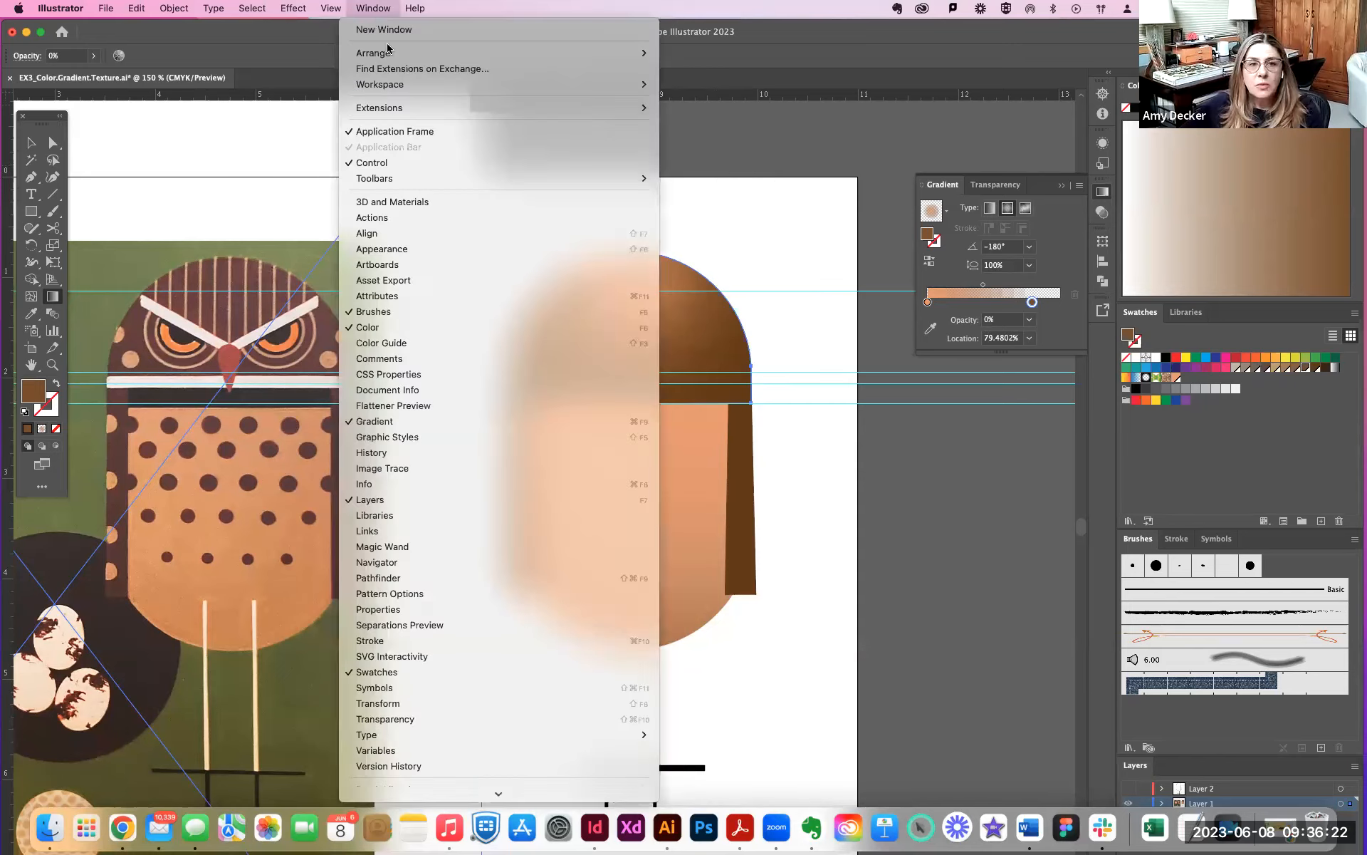
left_click(417, 251)
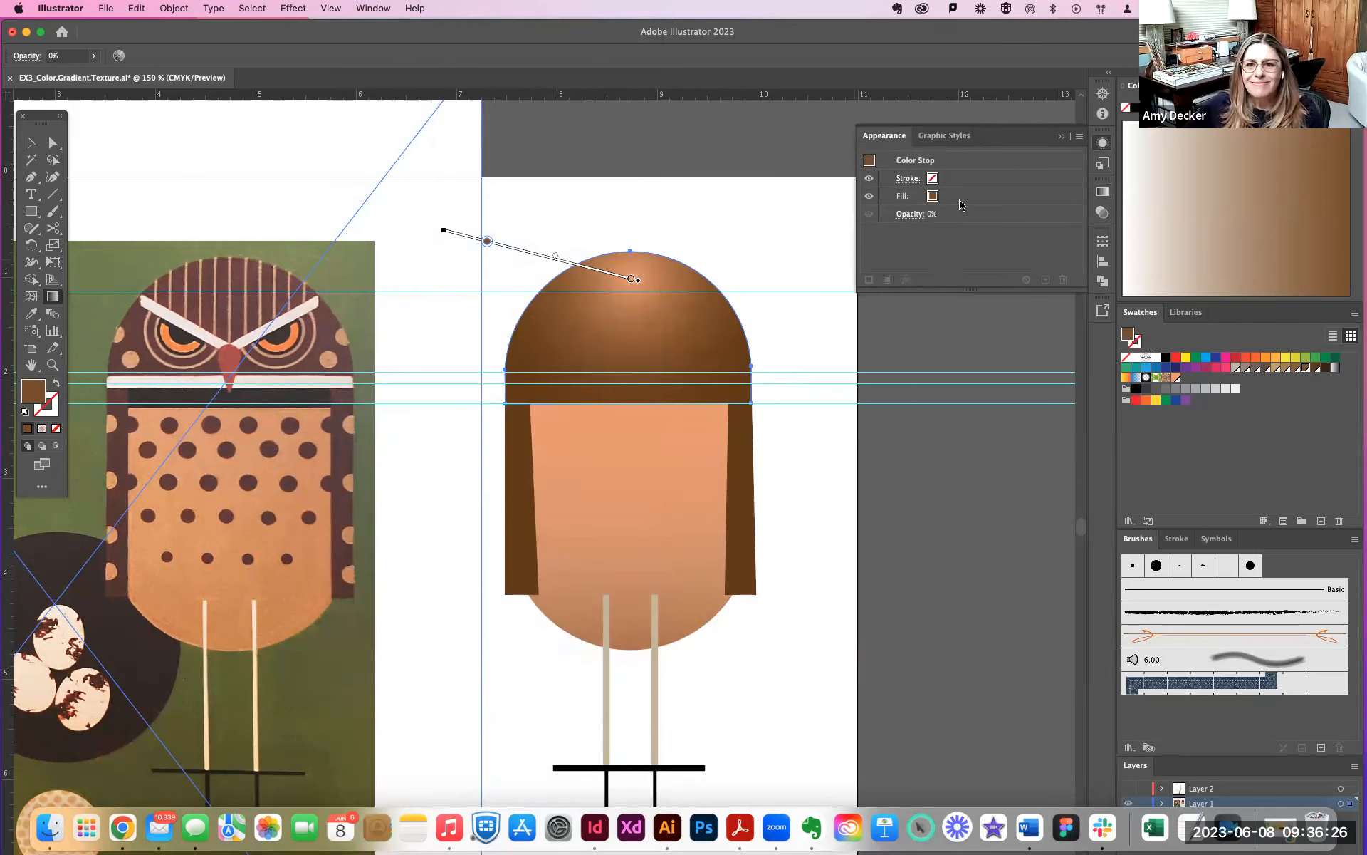
left_click(956, 200)
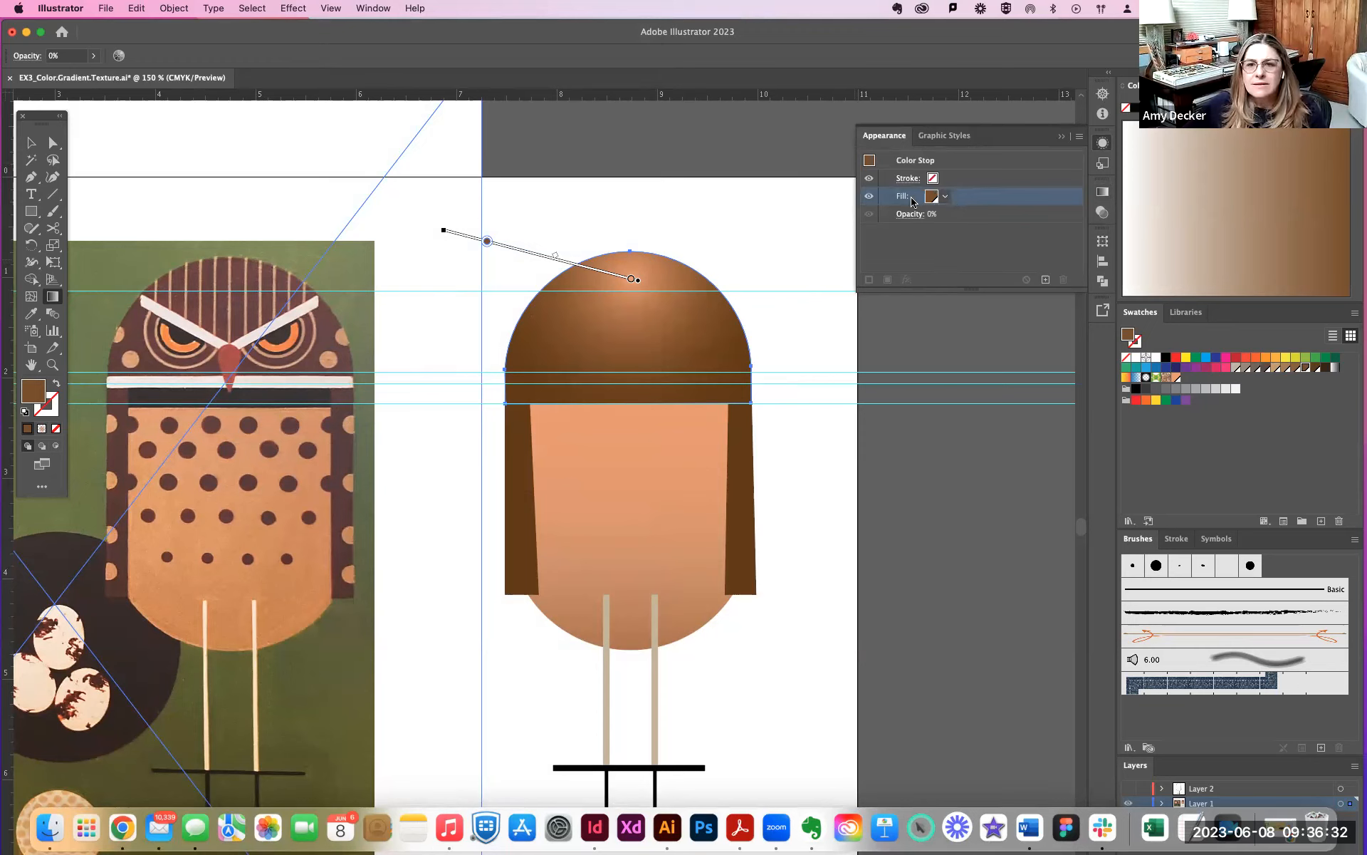
key("v")
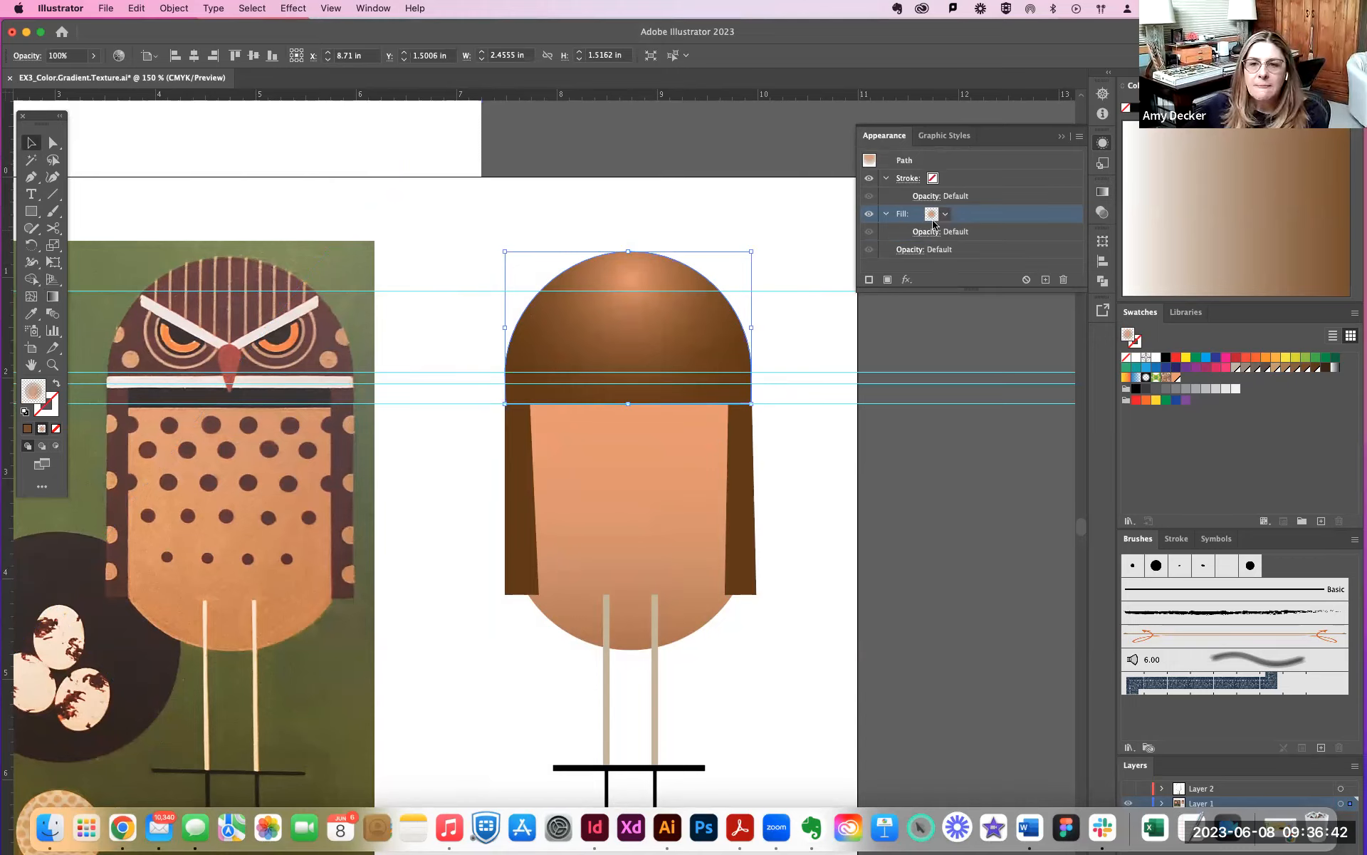
left_click(907, 281)
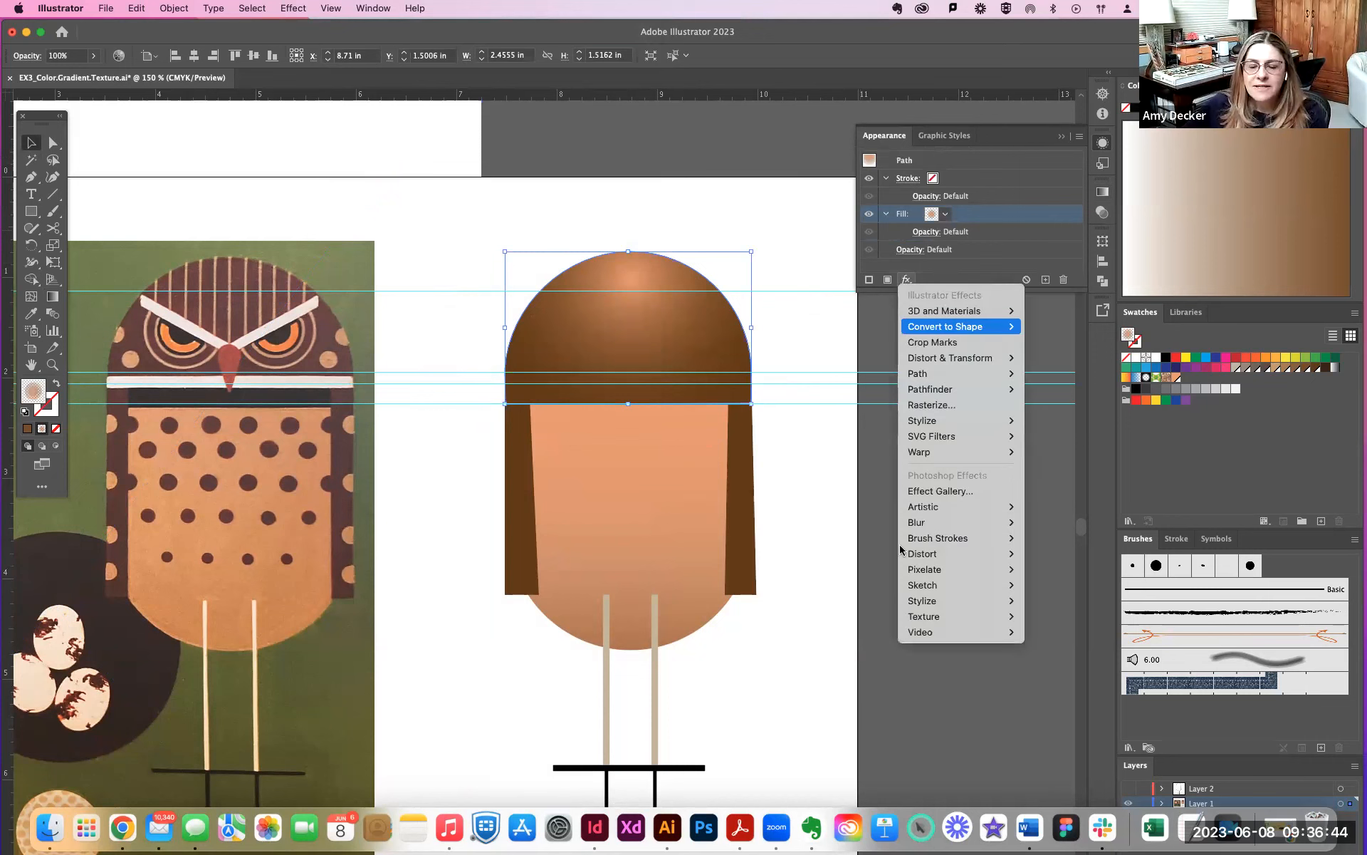
mouse_move(935, 631)
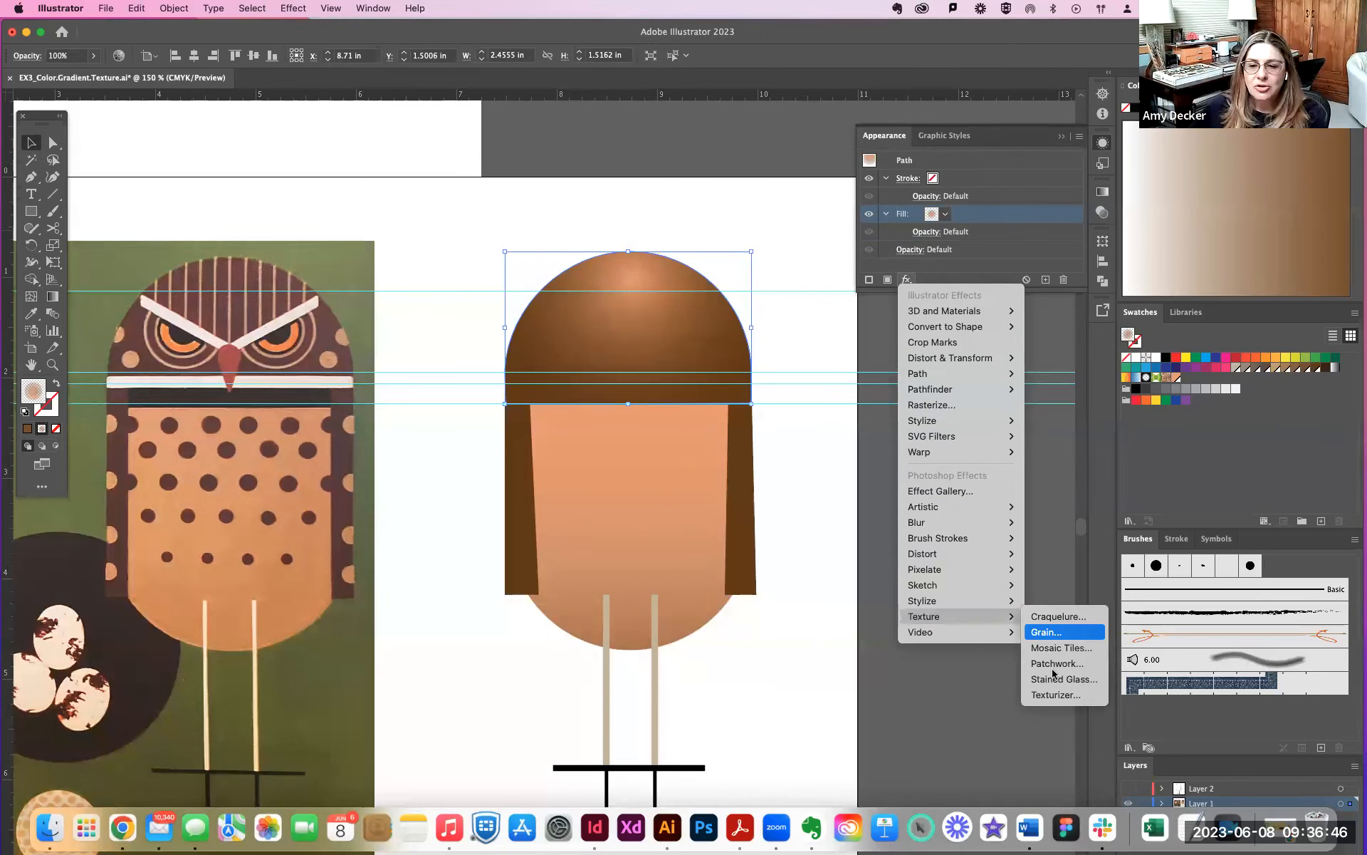
left_click(1051, 632)
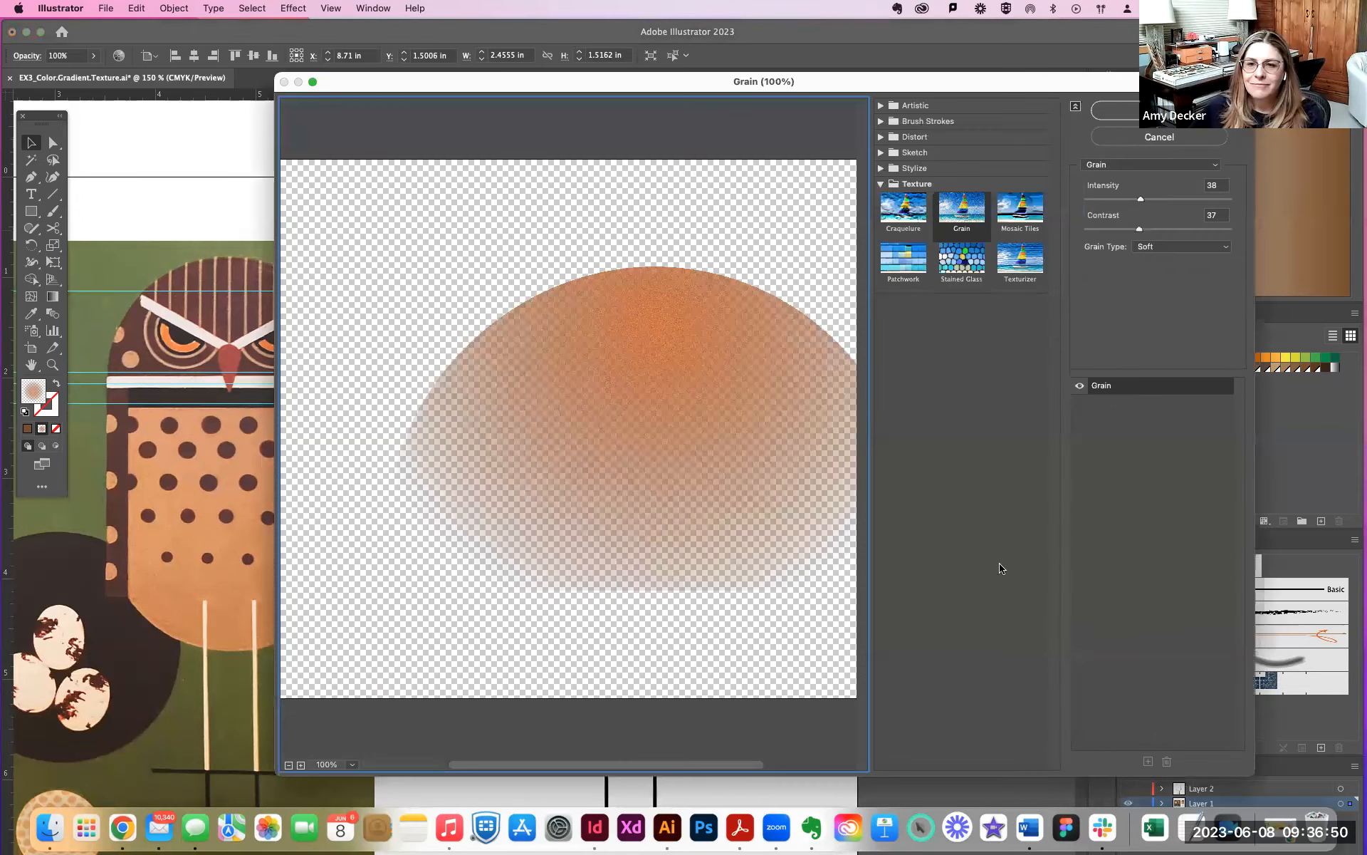
- Raise the grain intensity to 61 and contrast to 58, try the Regular grain type, and choose Enlarged
left_click_drag(698, 356, 539, 503)
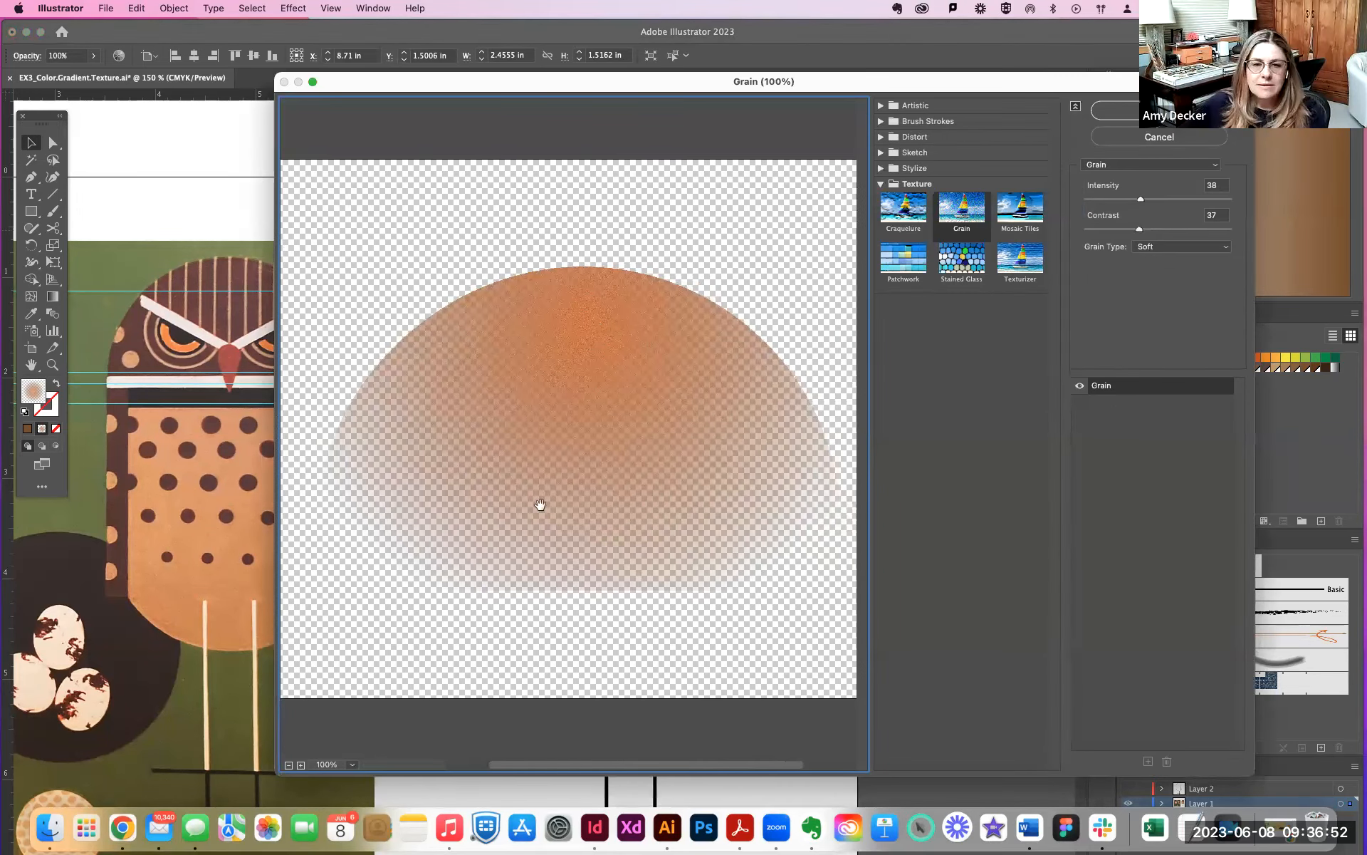
left_click(288, 764)
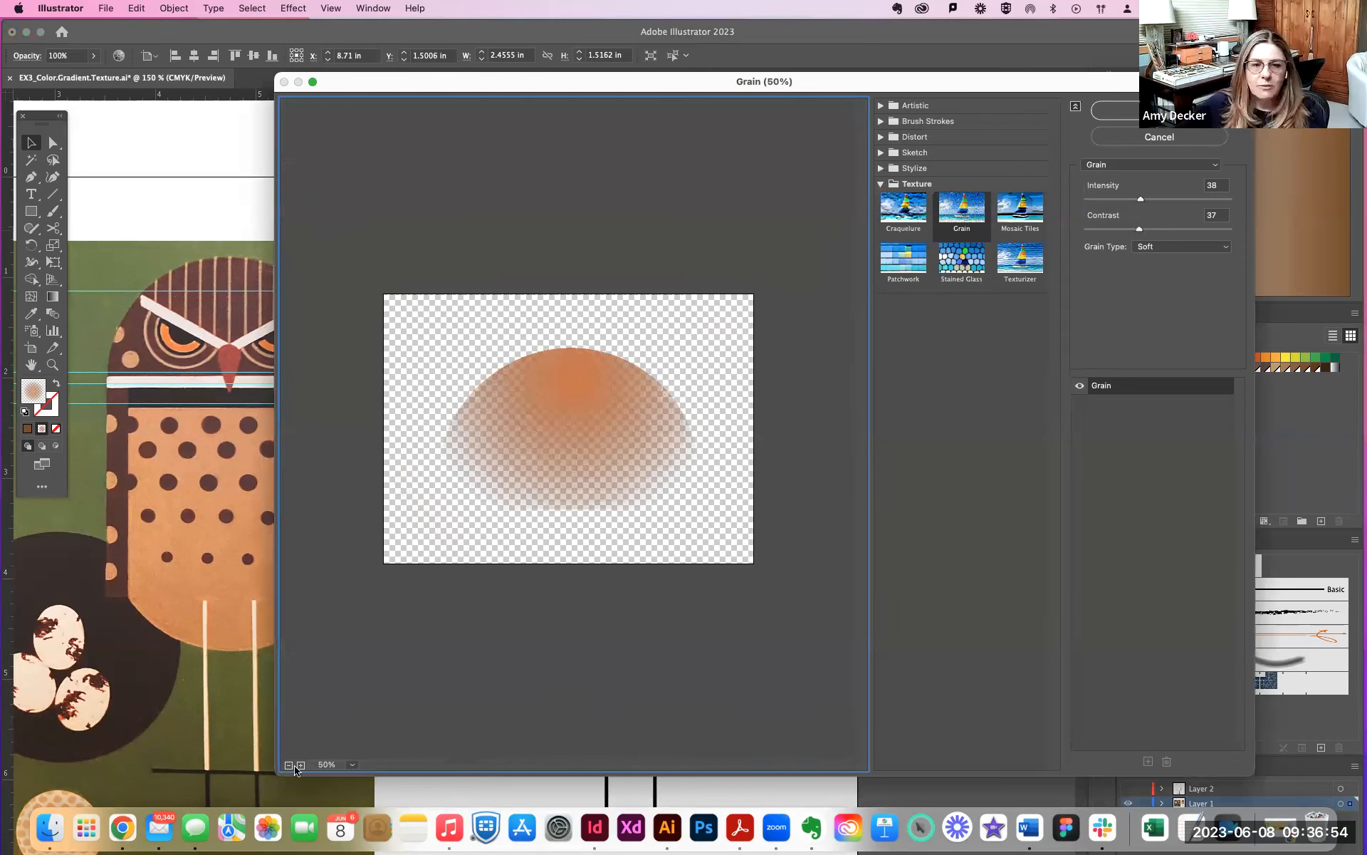
left_click(301, 765)
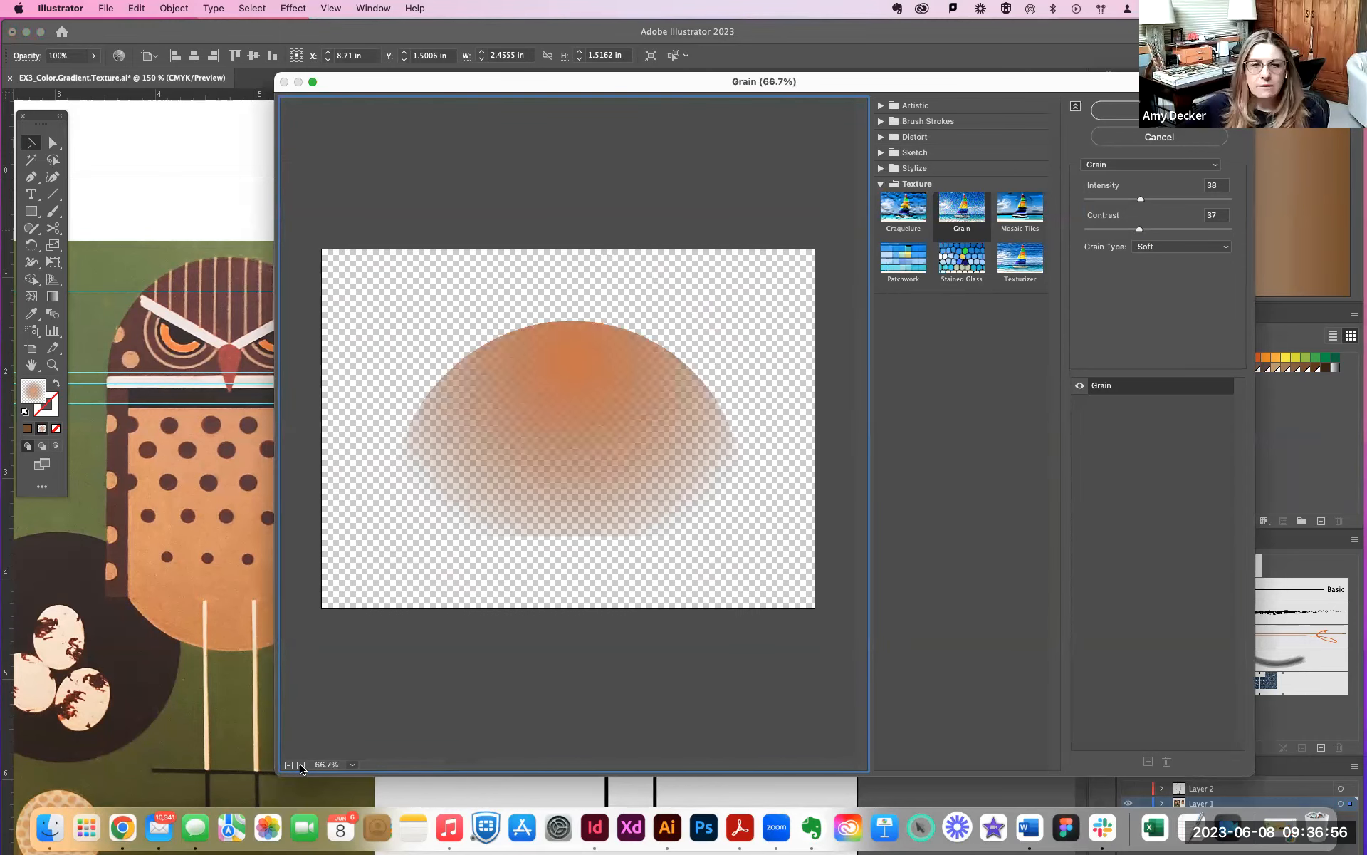
left_click(301, 765)
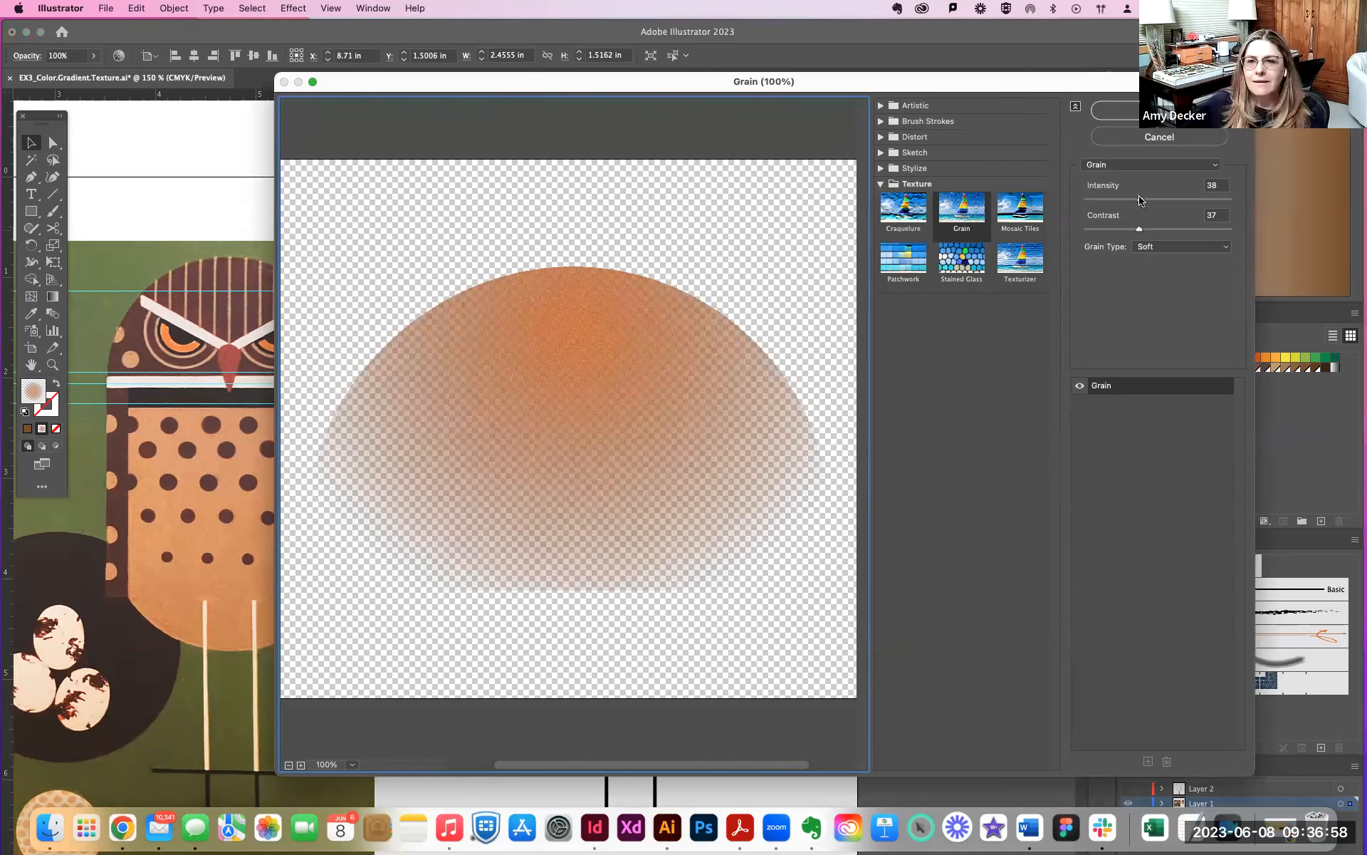
left_click_drag(1141, 201, 1168, 229)
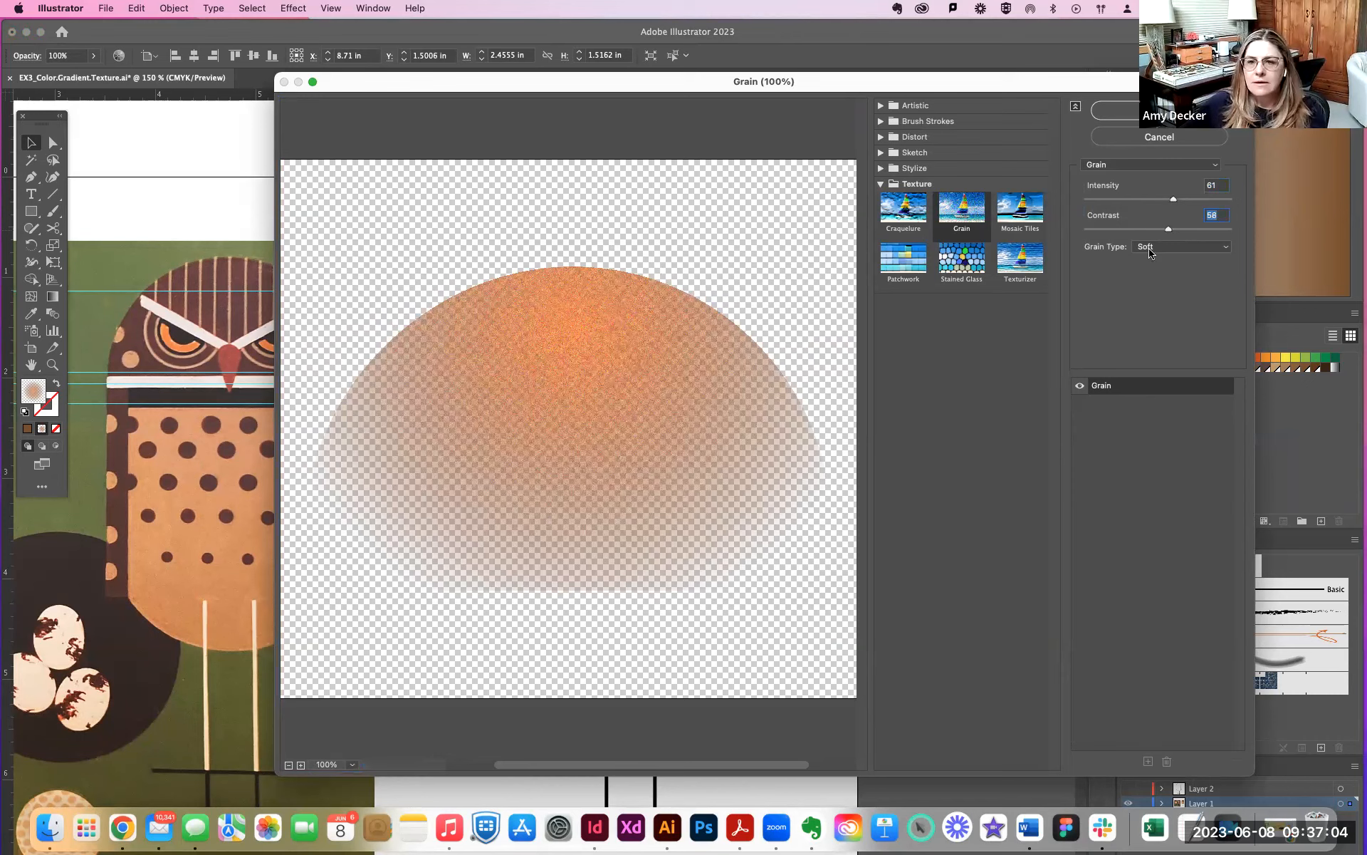
left_click(1151, 249)
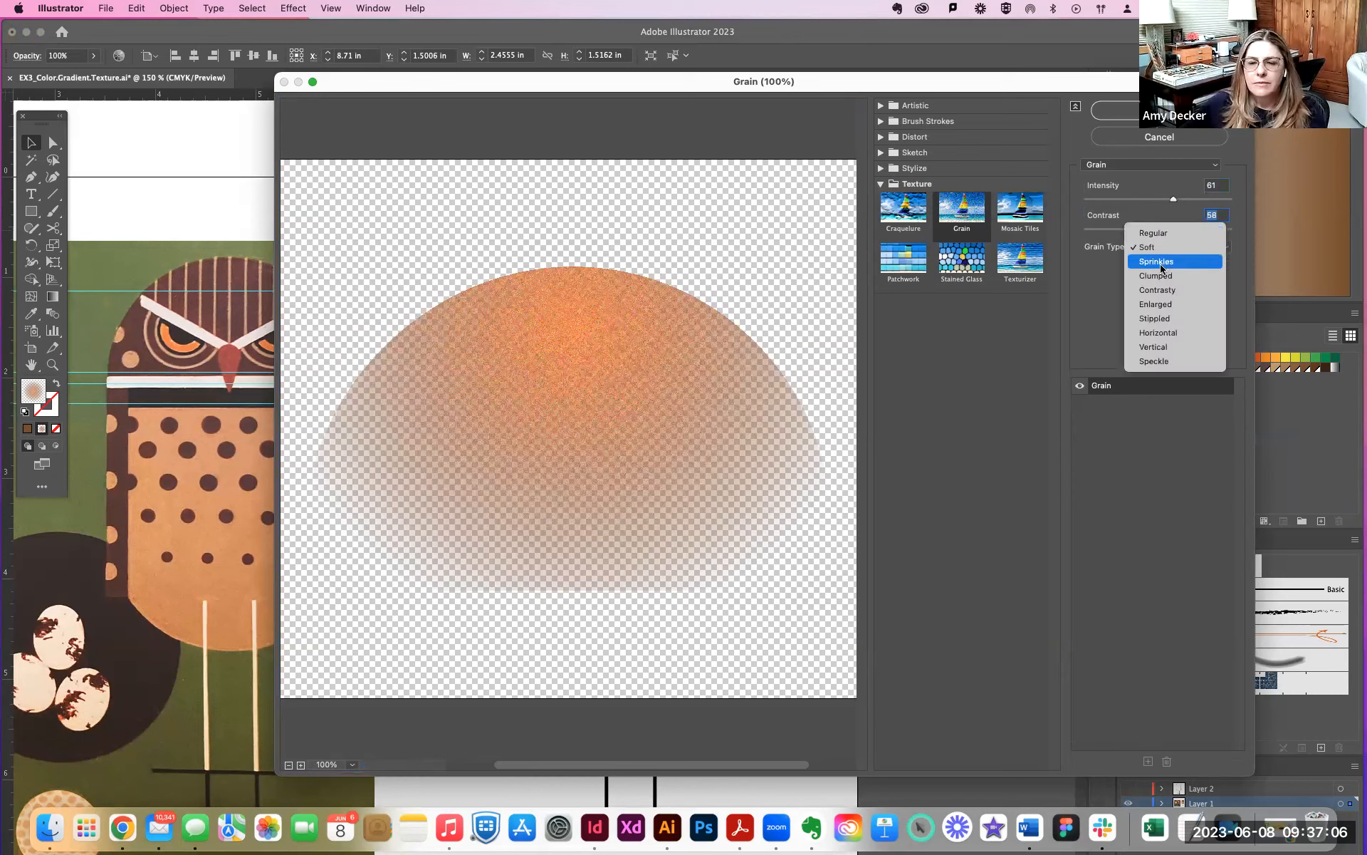
left_click(1155, 233)
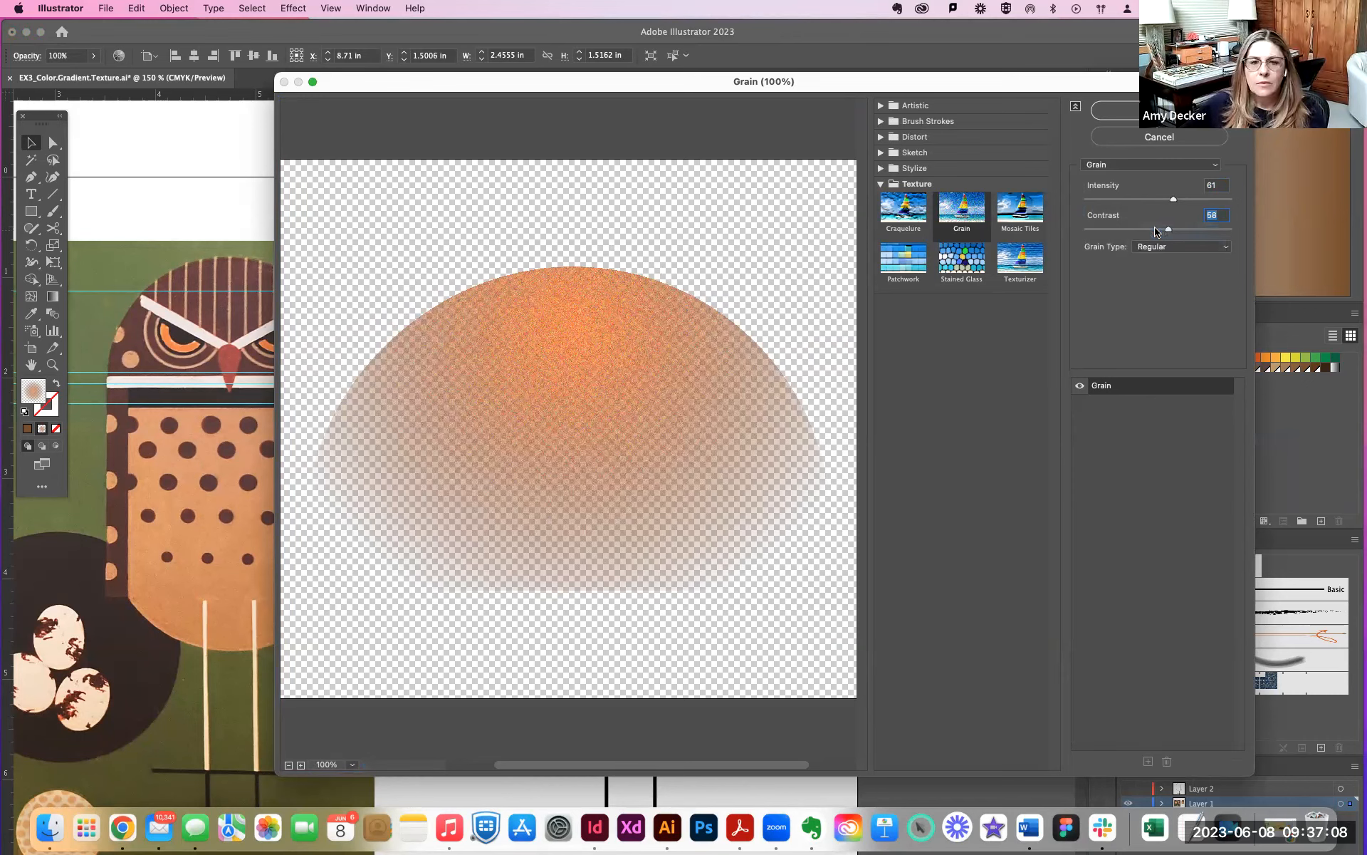
left_click(1173, 256)
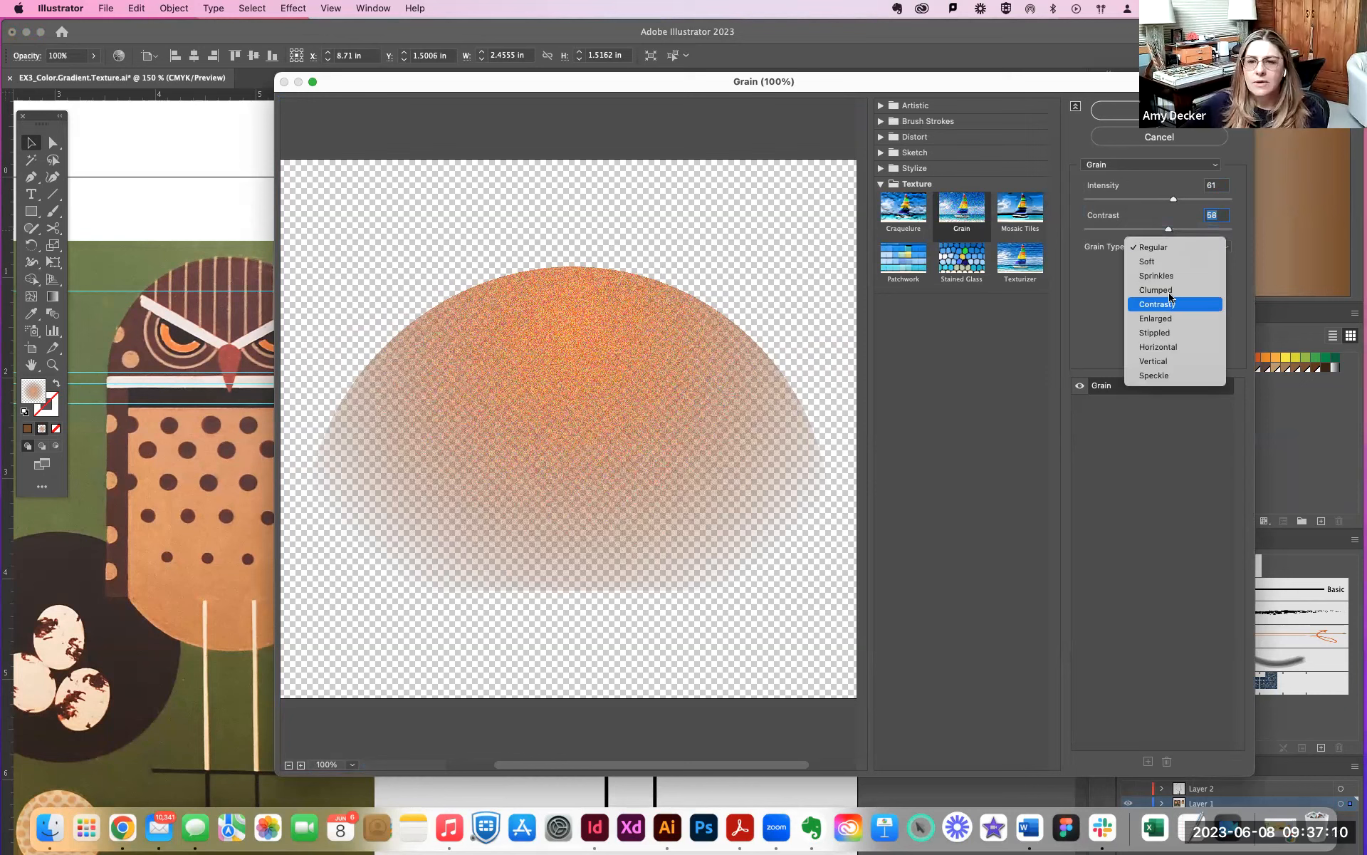
left_click(1162, 321)
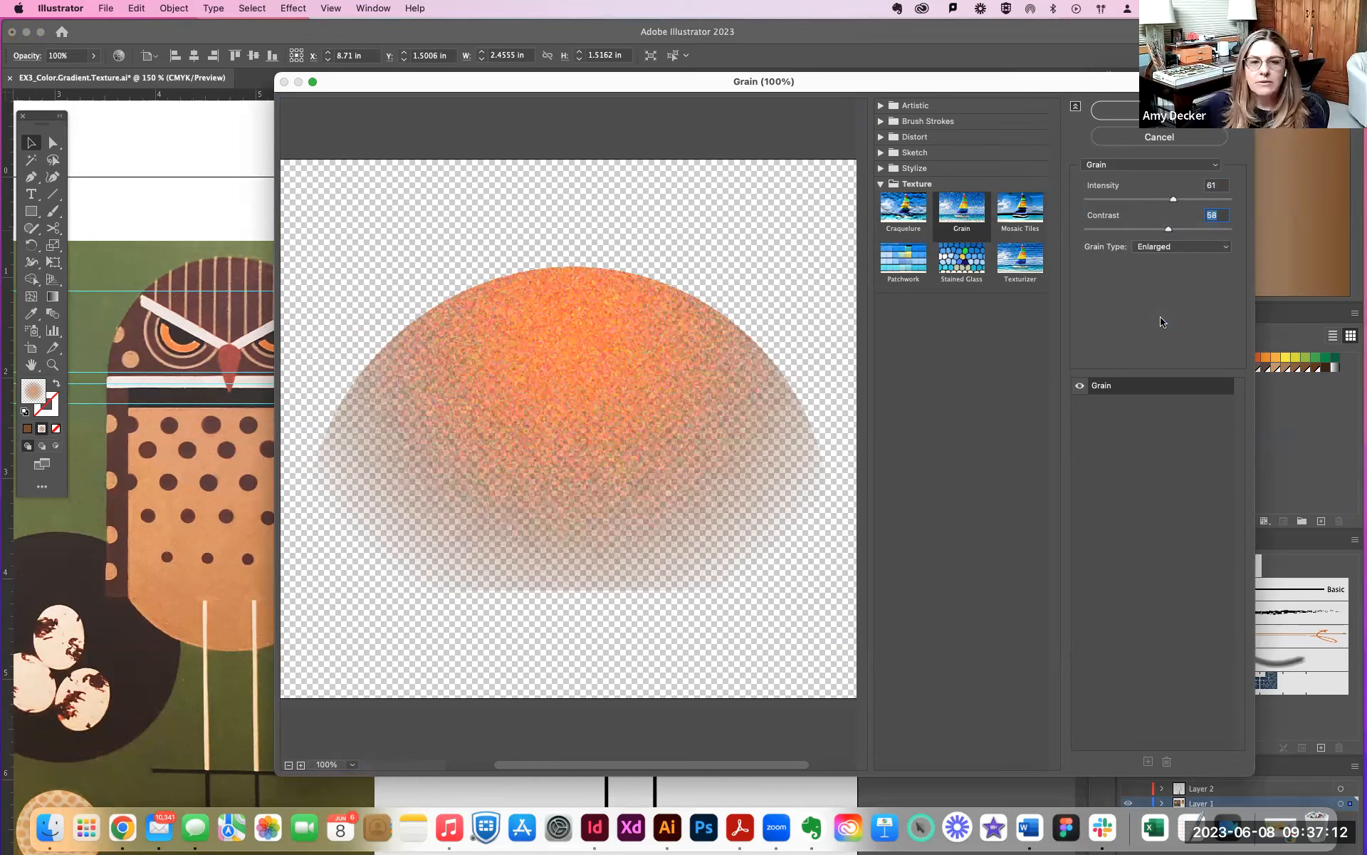
- Lower the grain's contrast and intensity to 52 each and apply the effect to the head
left_click_drag(1162, 232, 1156, 231)
left_click(1162, 202)
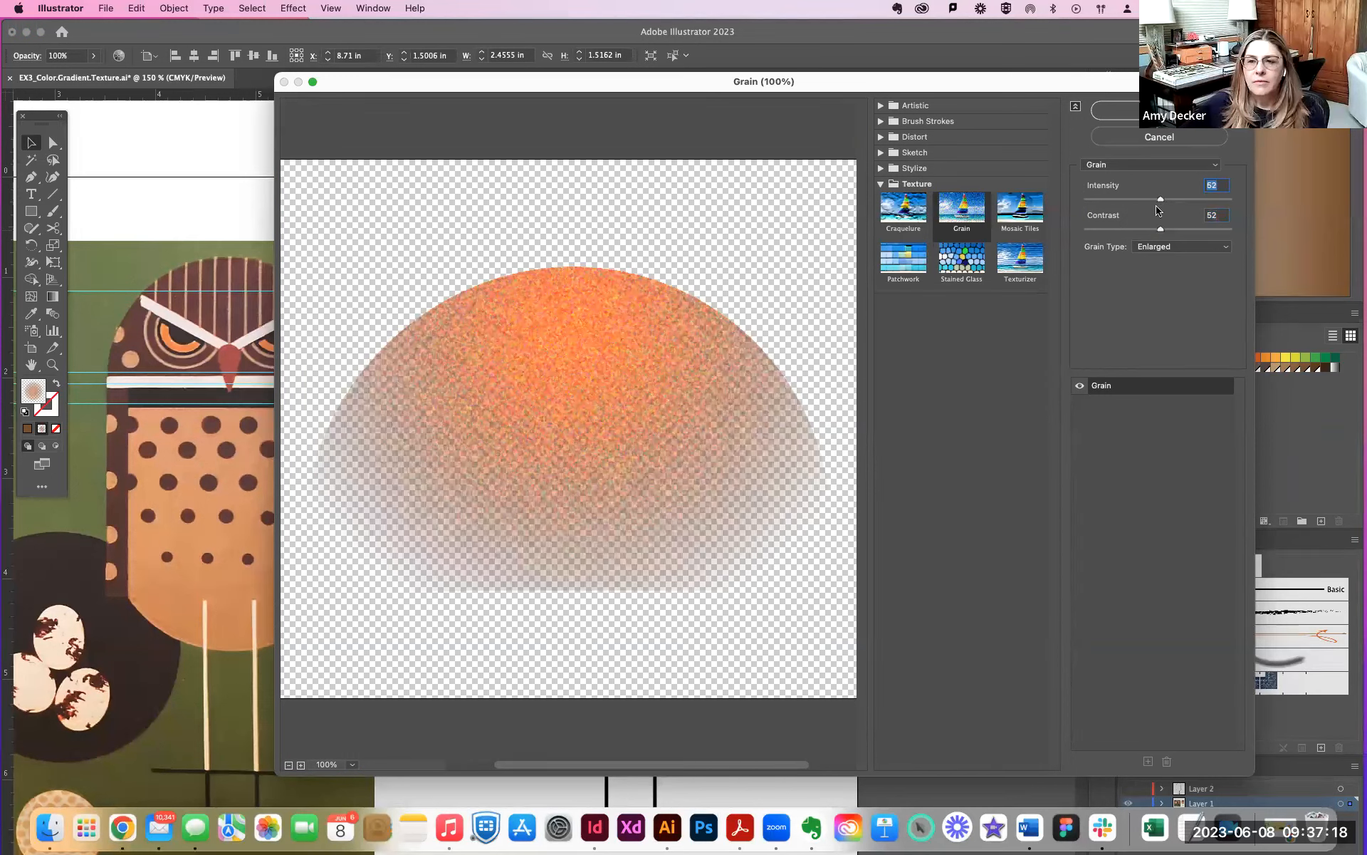
left_click(1116, 111)
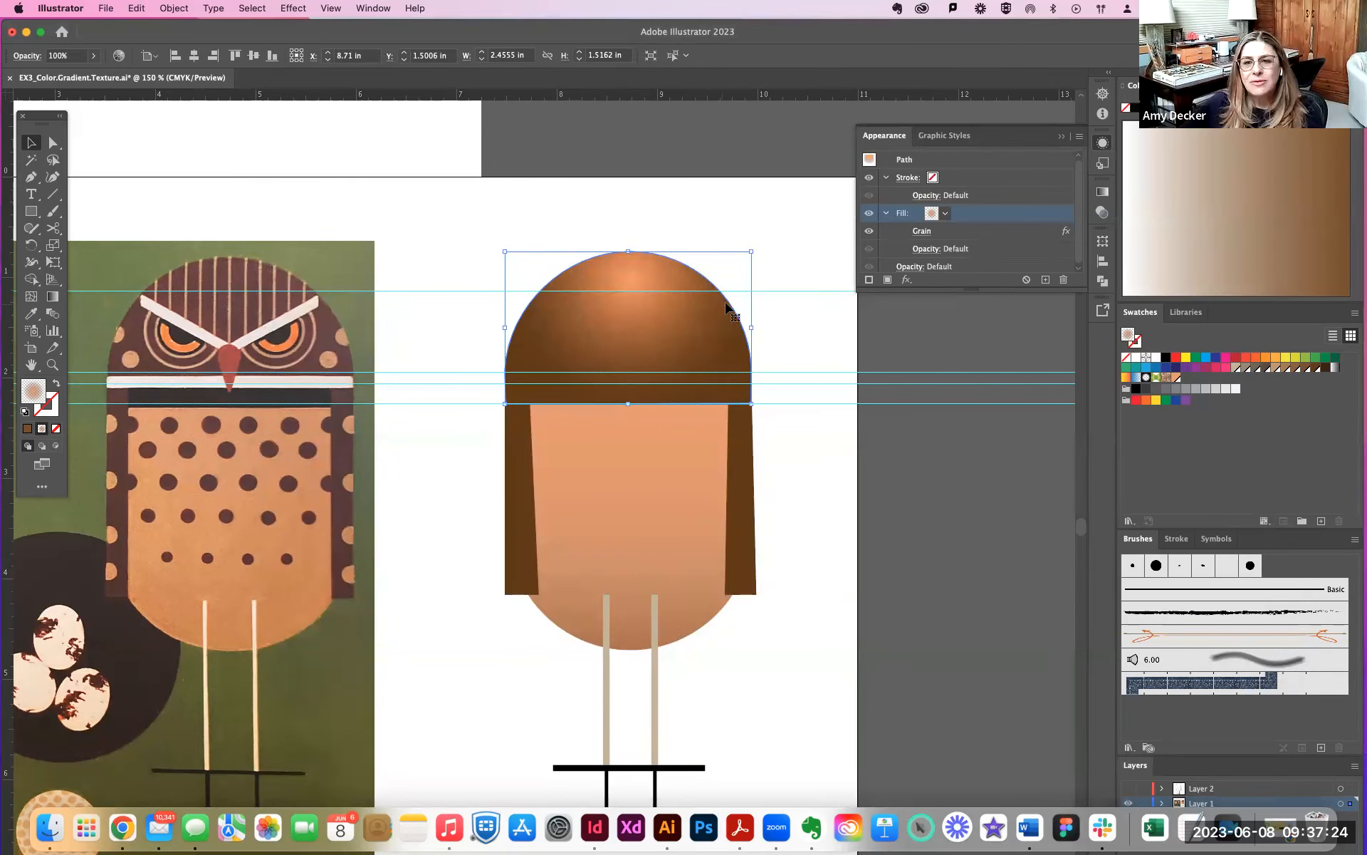
- Set the opacity of the head's grainy gradient fill to about 50%
left_click(928, 247)
left_click(927, 247)
left_click(927, 248)
left_click(926, 276)
left_click(897, 296)
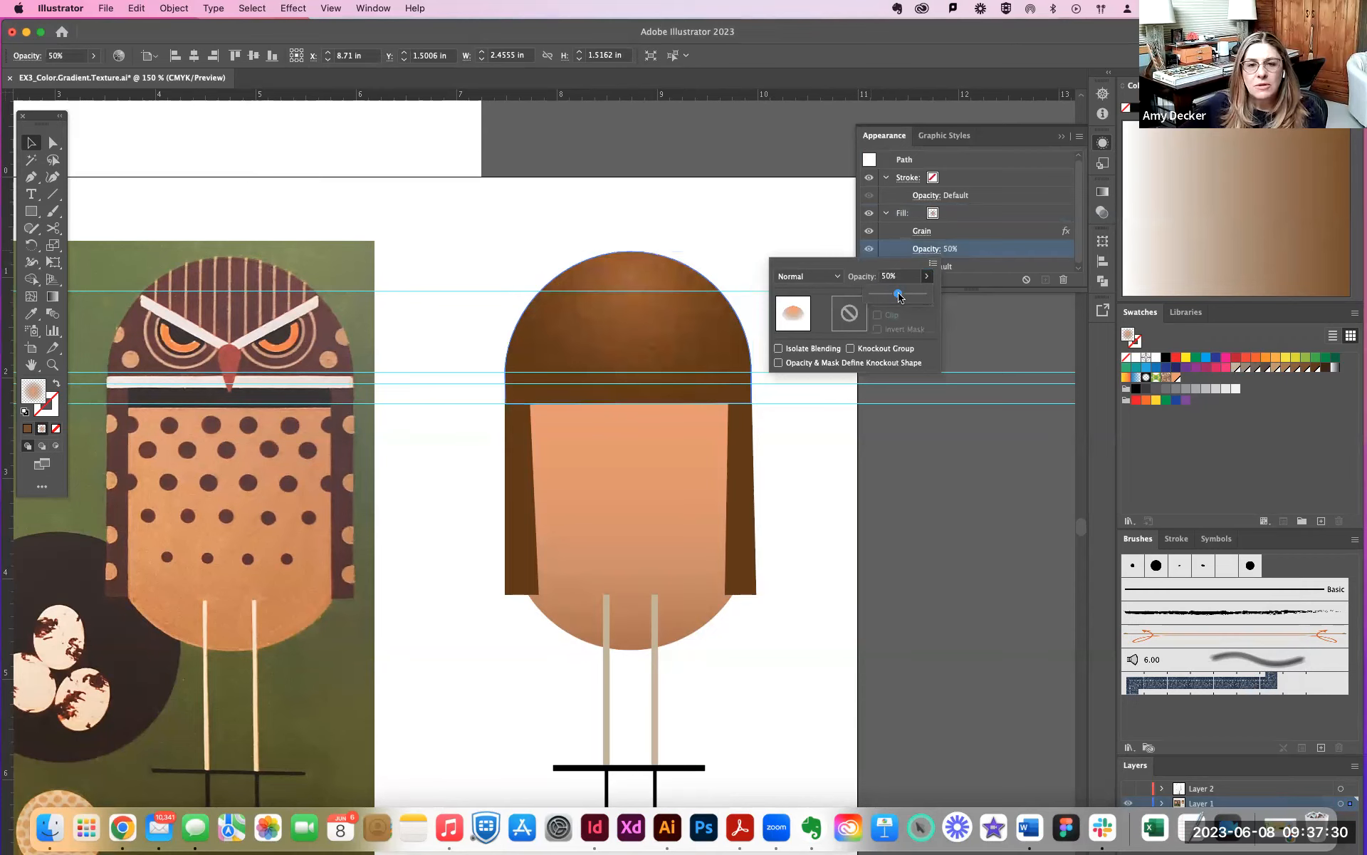
left_click_drag(899, 298, 897, 297)
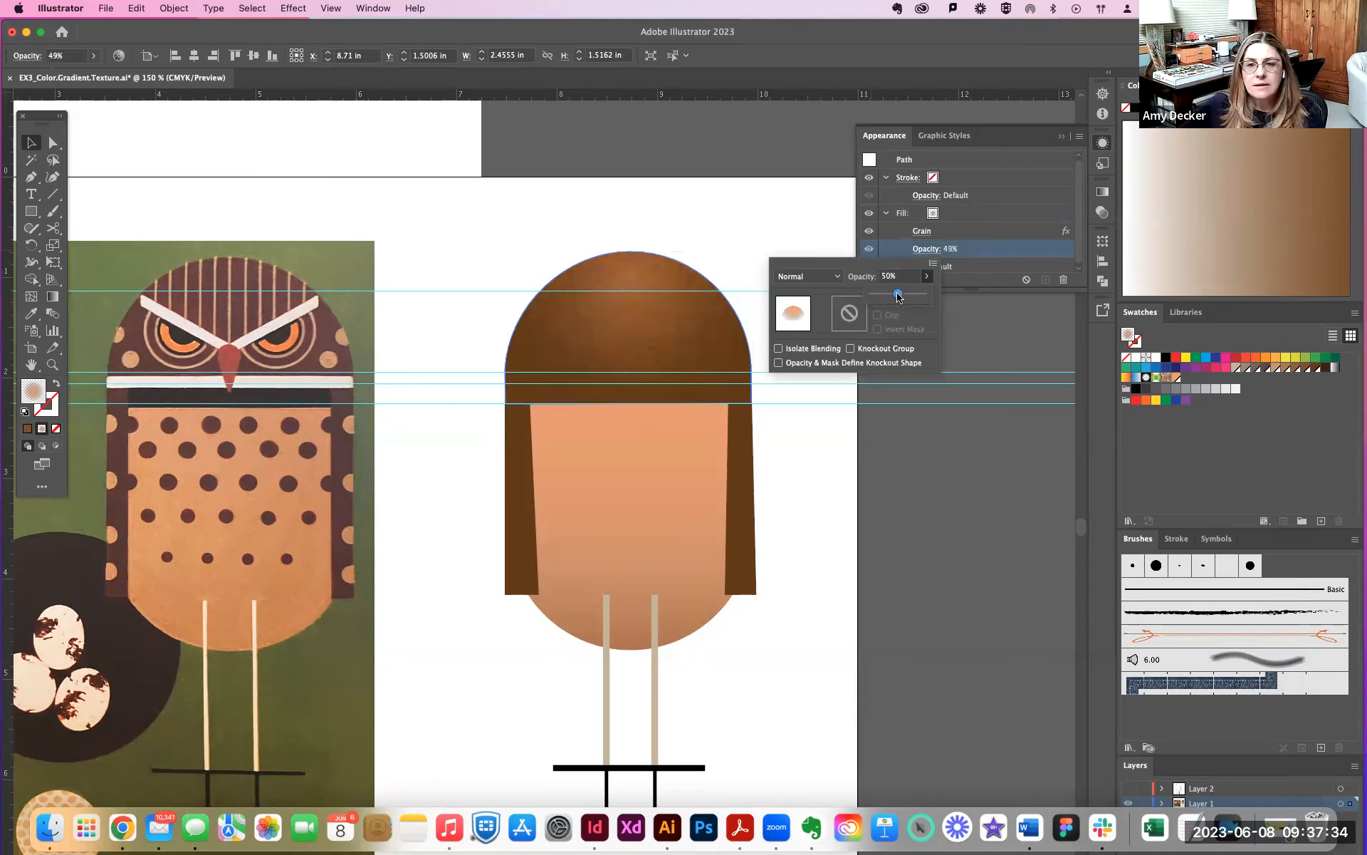
- Try the Multiply blend mode on the head's grainy fill, and change it to Lighten
left_click(808, 277)
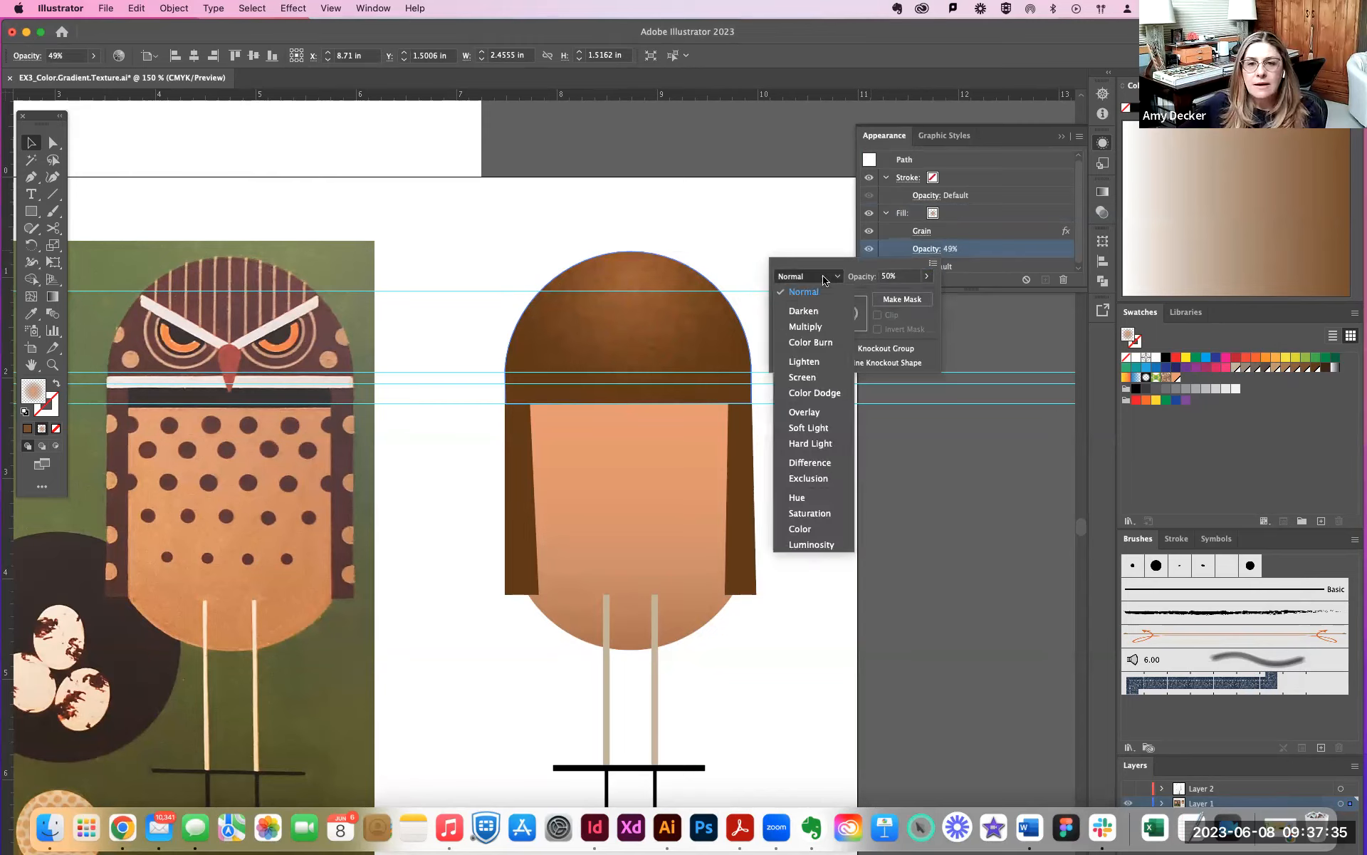
left_click(821, 329)
left_click(819, 277)
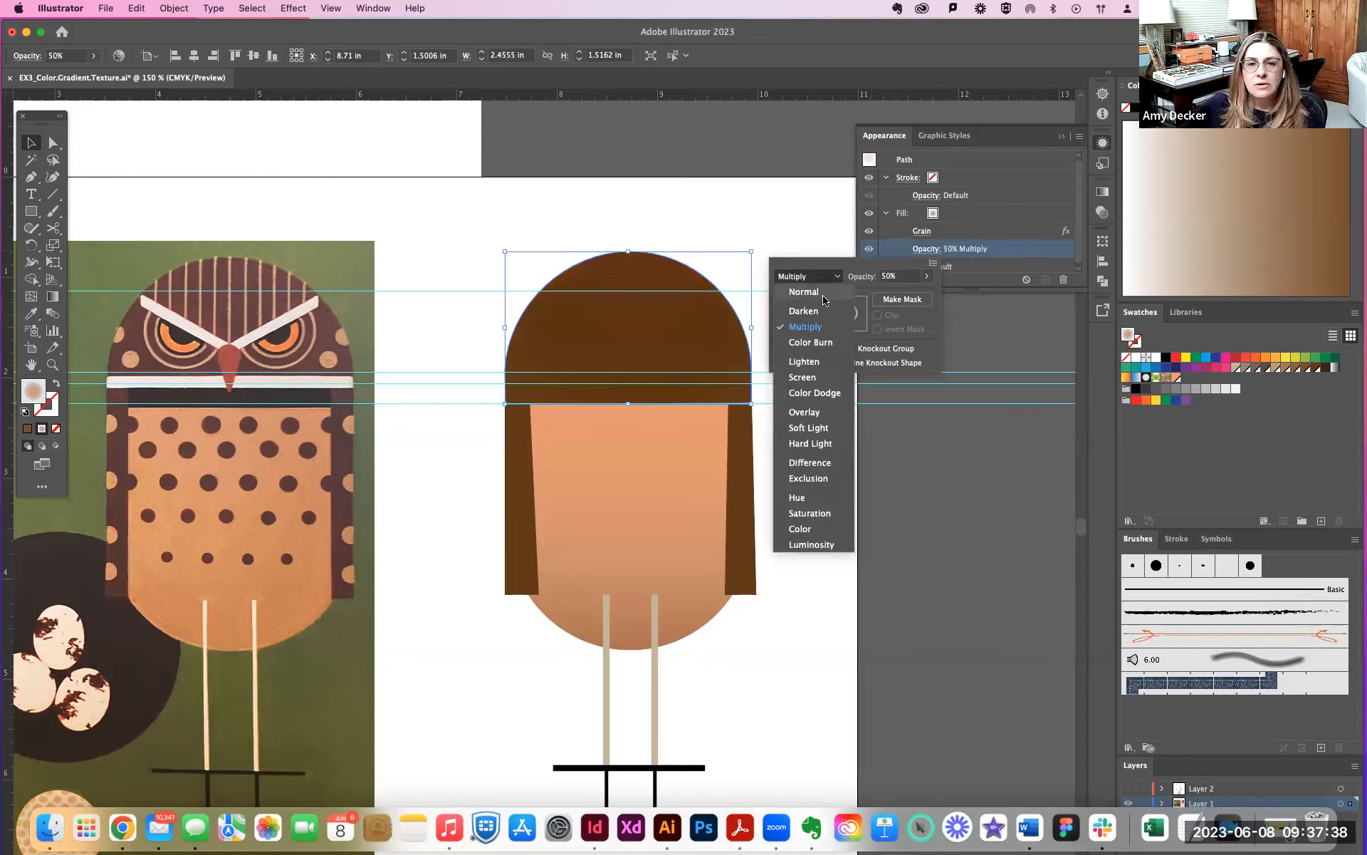
left_click(813, 362)
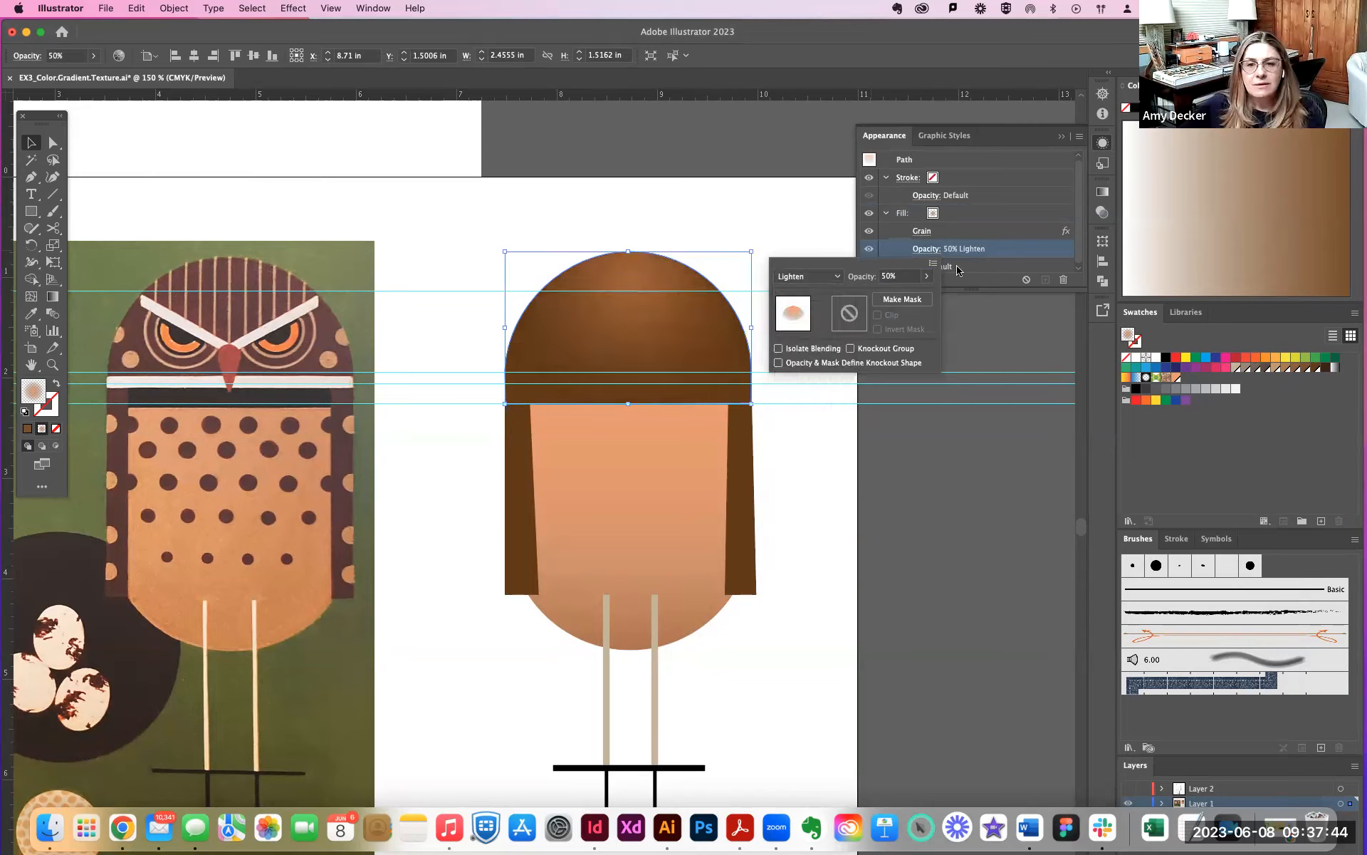
- Reduce the head fill's opacity to 40% and deselect the head
left_click(927, 275)
left_click_drag(899, 296, 896, 297)
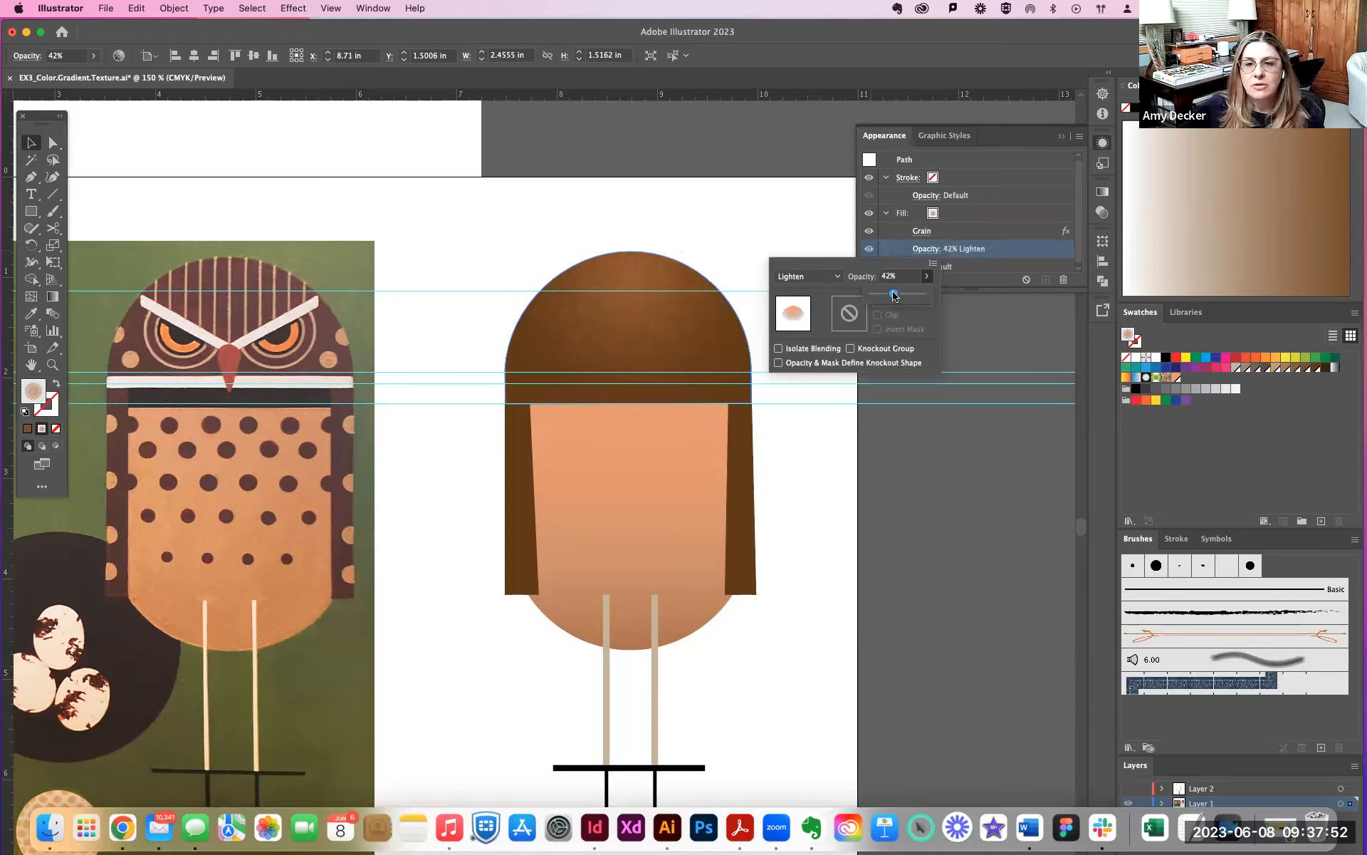
left_click(757, 221)
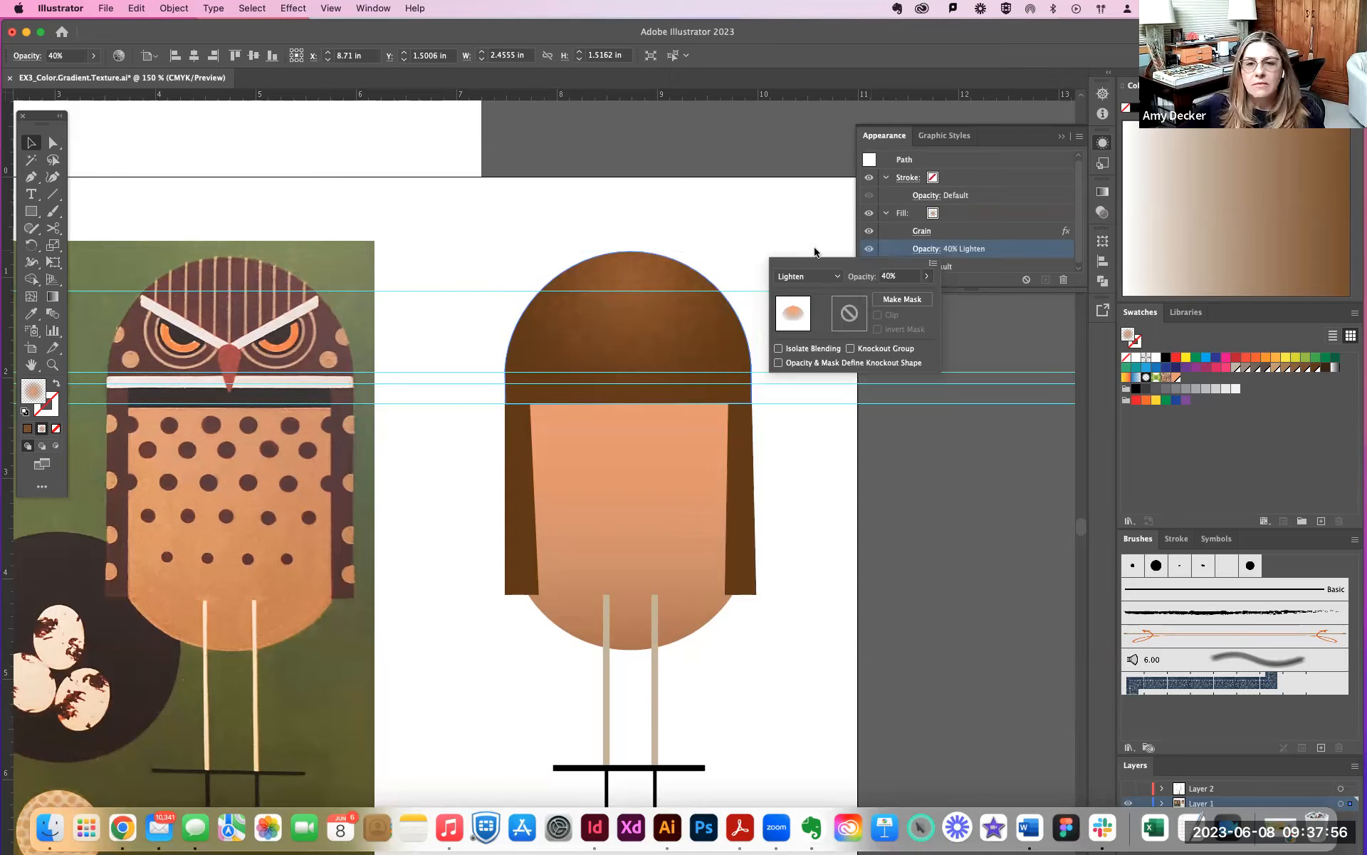
left_click(767, 234)
left_click(802, 266)
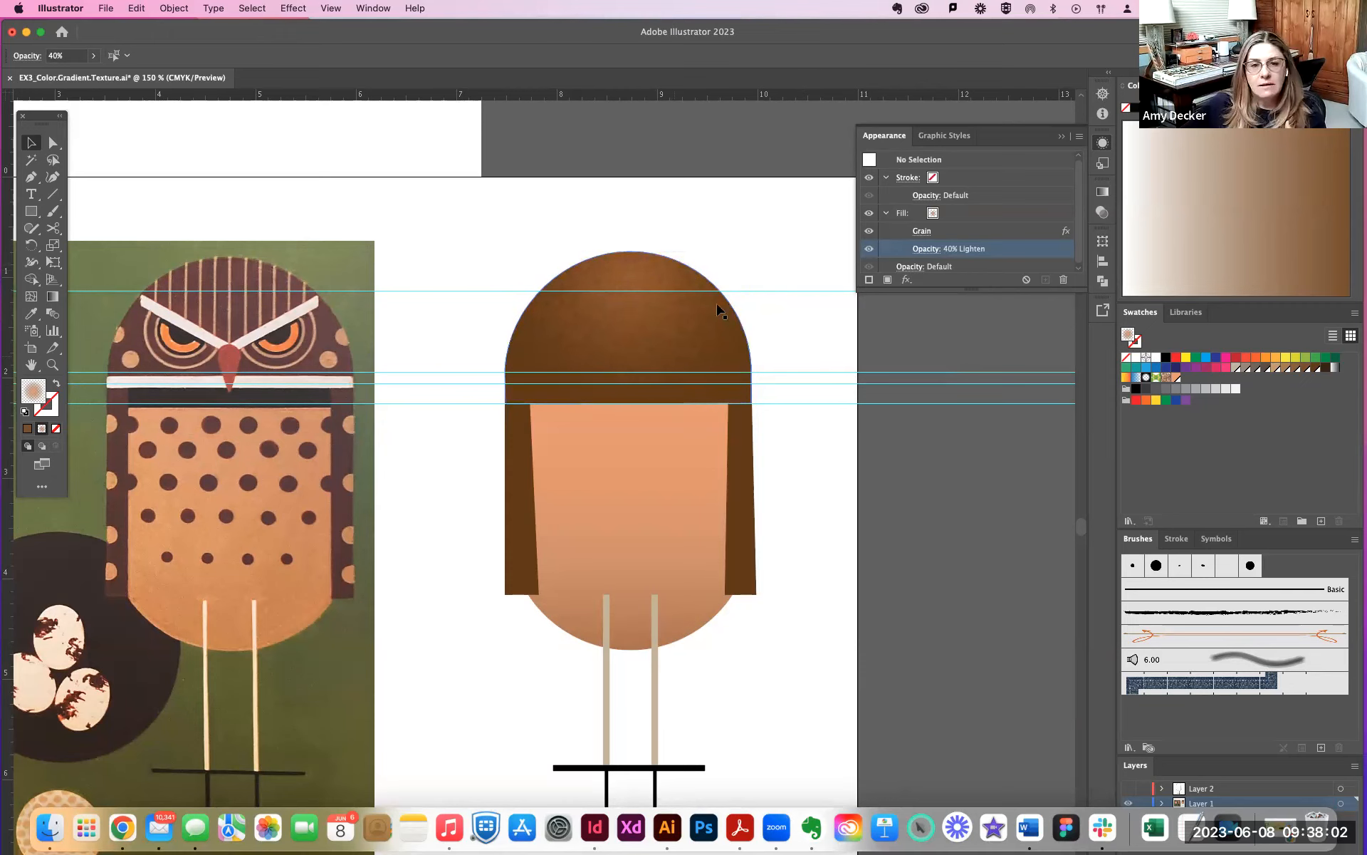
scroll(840, 434, "down", 3)
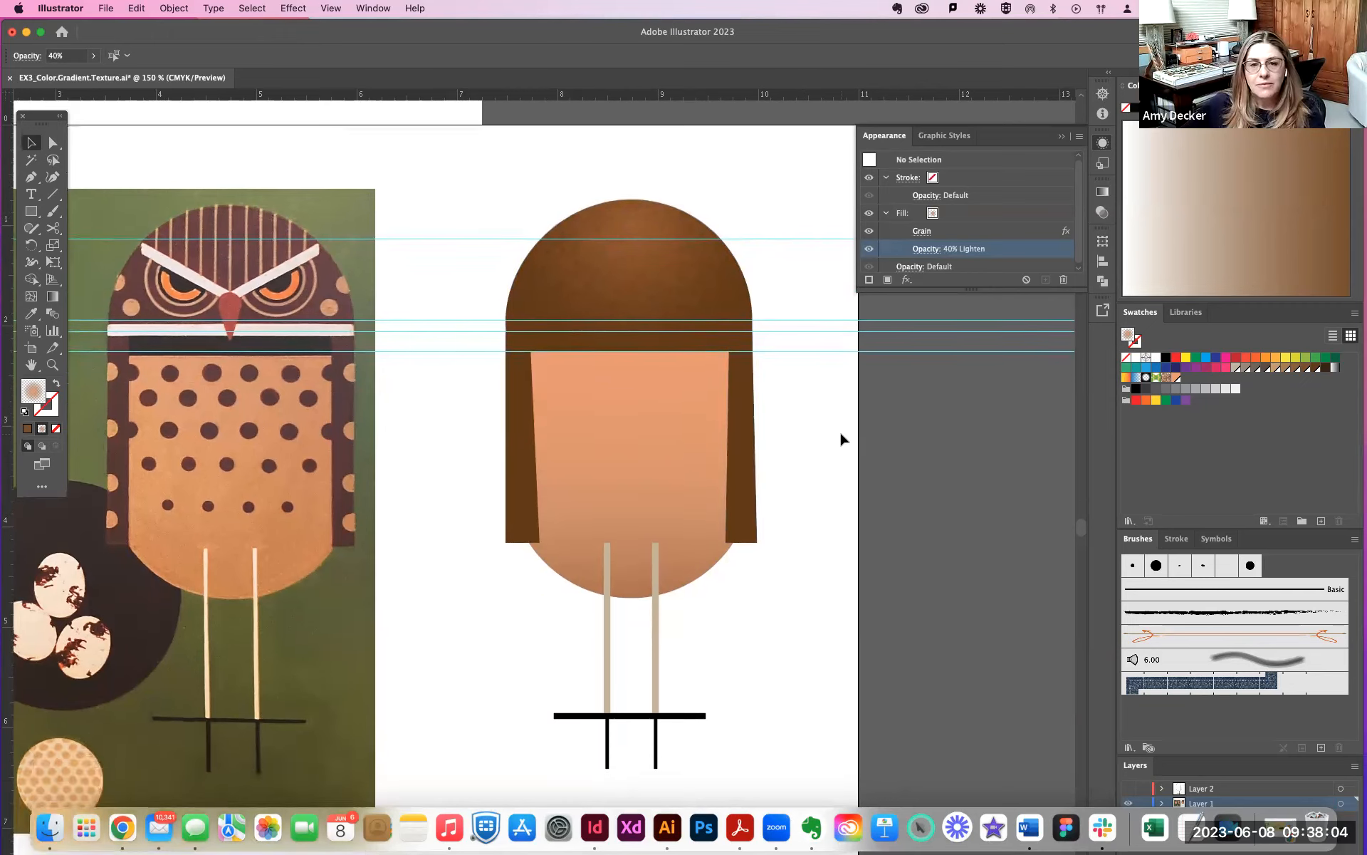